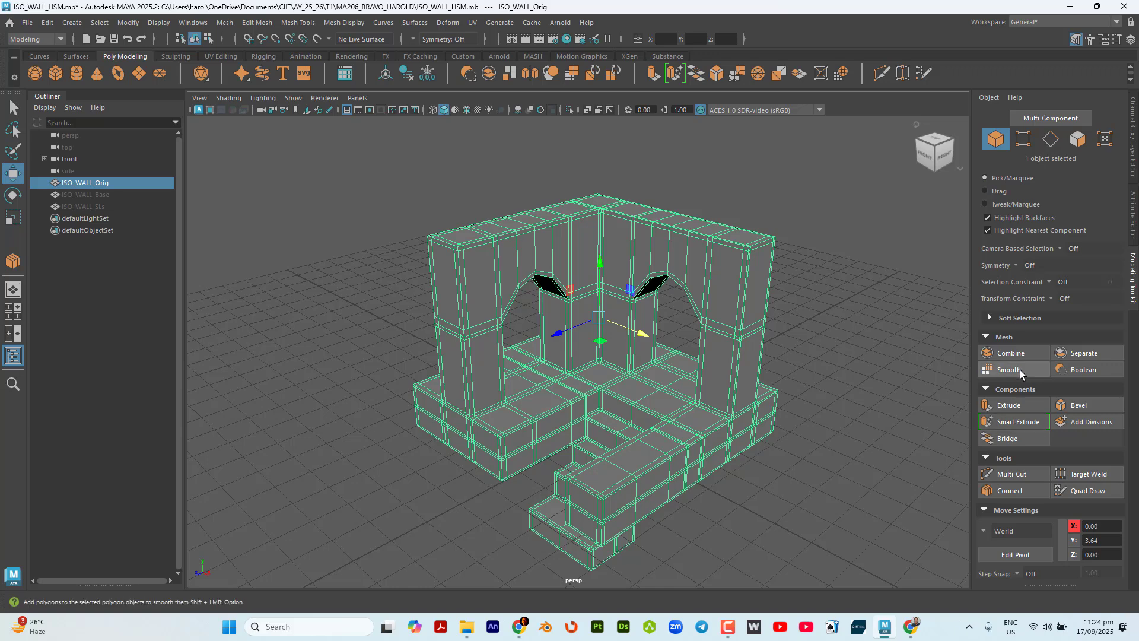
Try smoothing the ISO_WALL_Orig mesh with 1 division and inspect the wall tops and arches.
left_click(1020, 369)
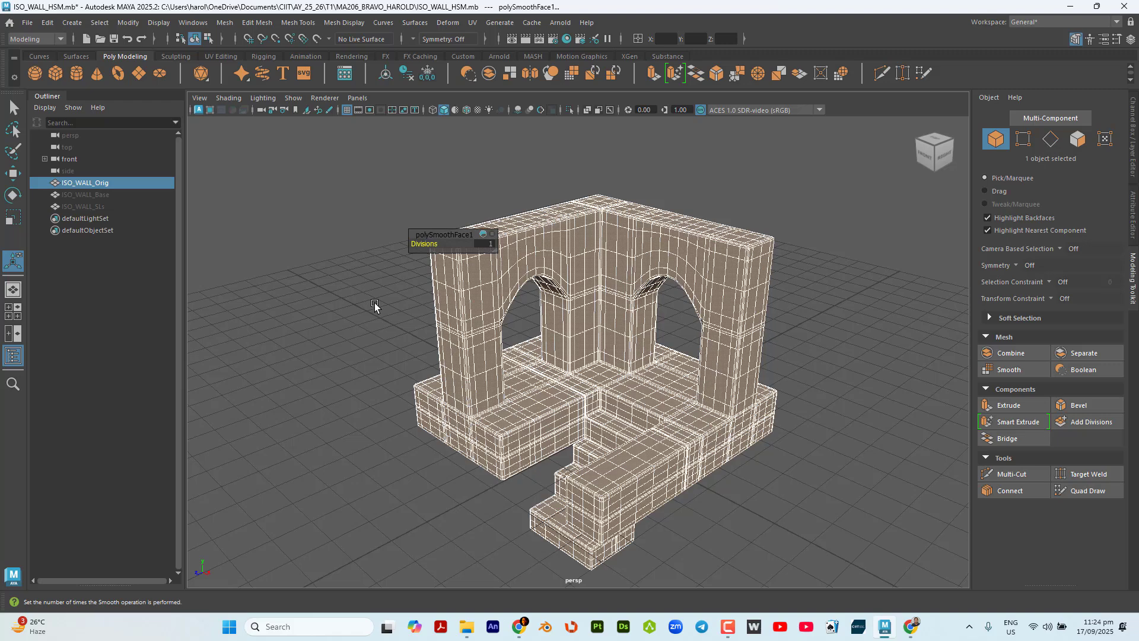
key("q")
left_click(365, 280)
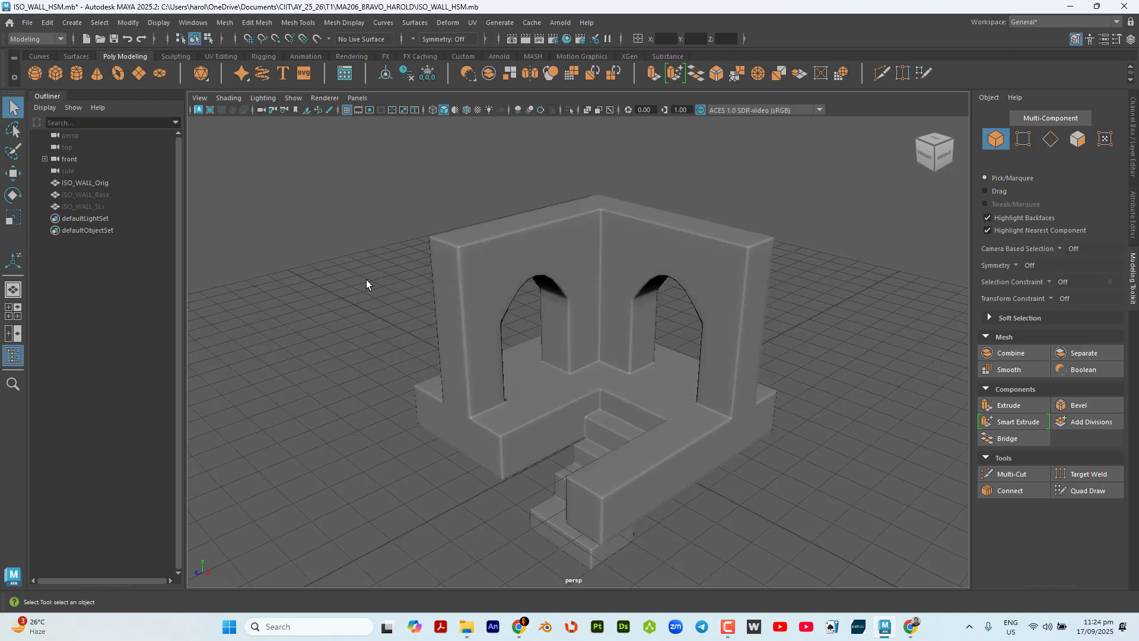
left_click(696, 234)
left_click_drag(789, 277, 779, 308, "alt")
scroll(712, 372, "up", 5)
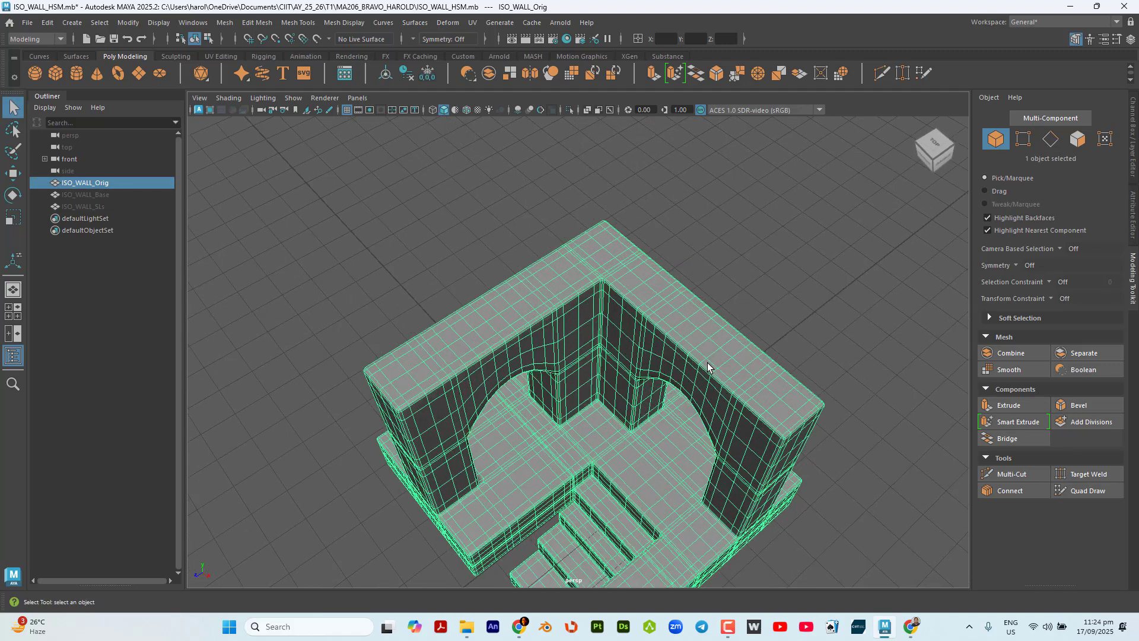
left_click_drag(708, 368, 686, 315, "alt")
middle_click_drag(686, 315, 615, 409, "alt")
scroll(706, 293, "up", 5)
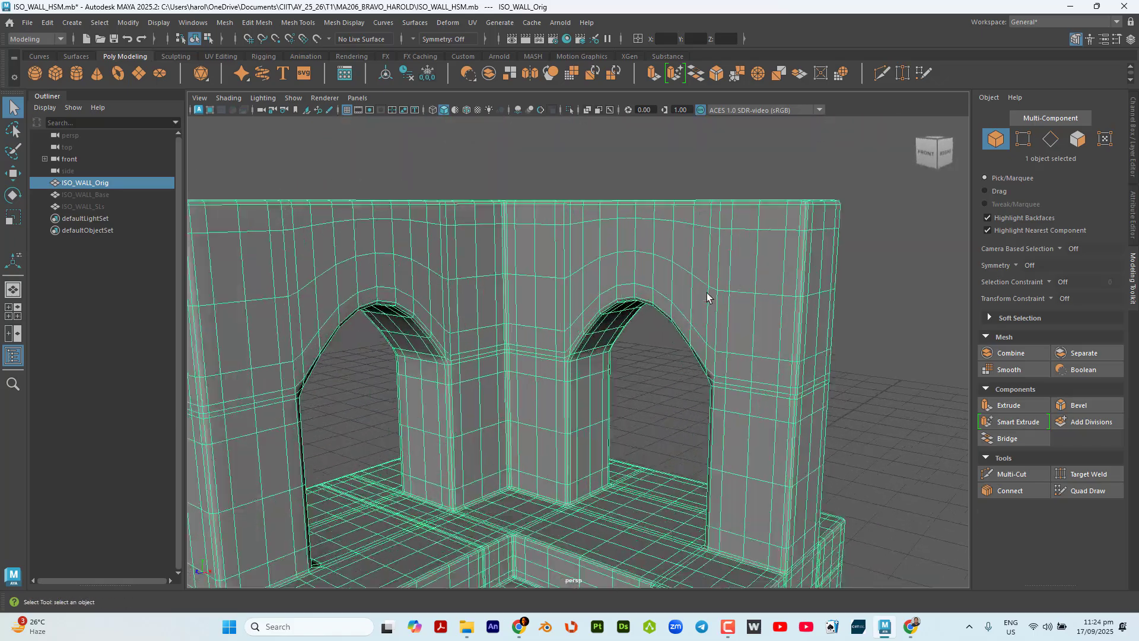
scroll(675, 313, "down", 5)
mouse_move(674, 312)
left_mouse_down("alt")
mouse_move(664, 288)
mouse_move(668, 300)
left_mouse_up("alt")
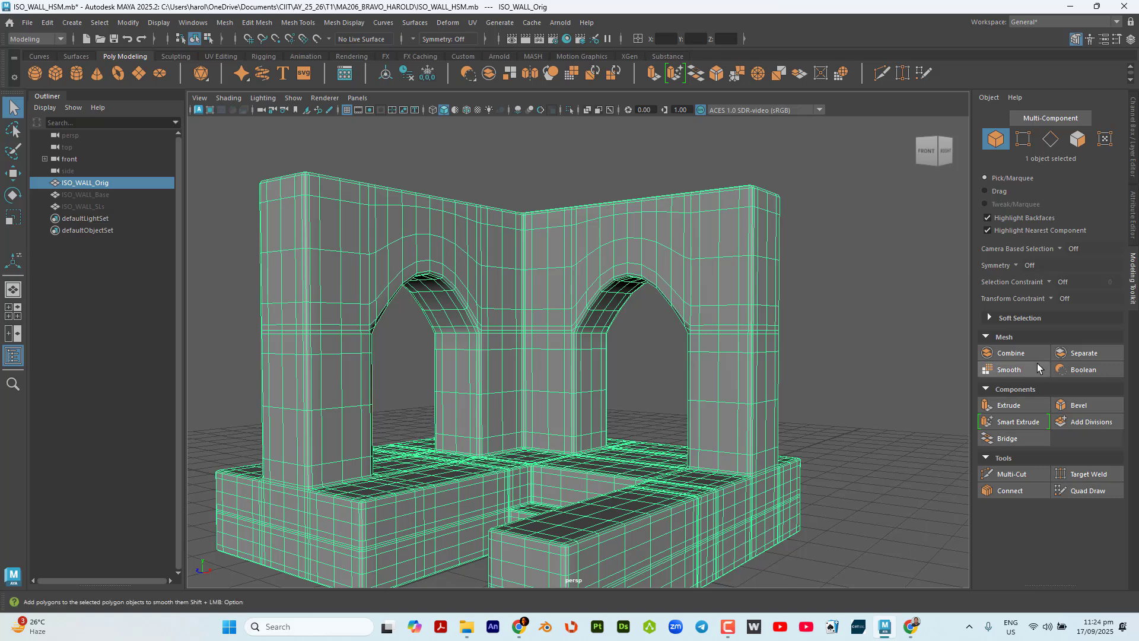
Undo the one-division smoothing of the wall mesh.
left_click(864, 362)
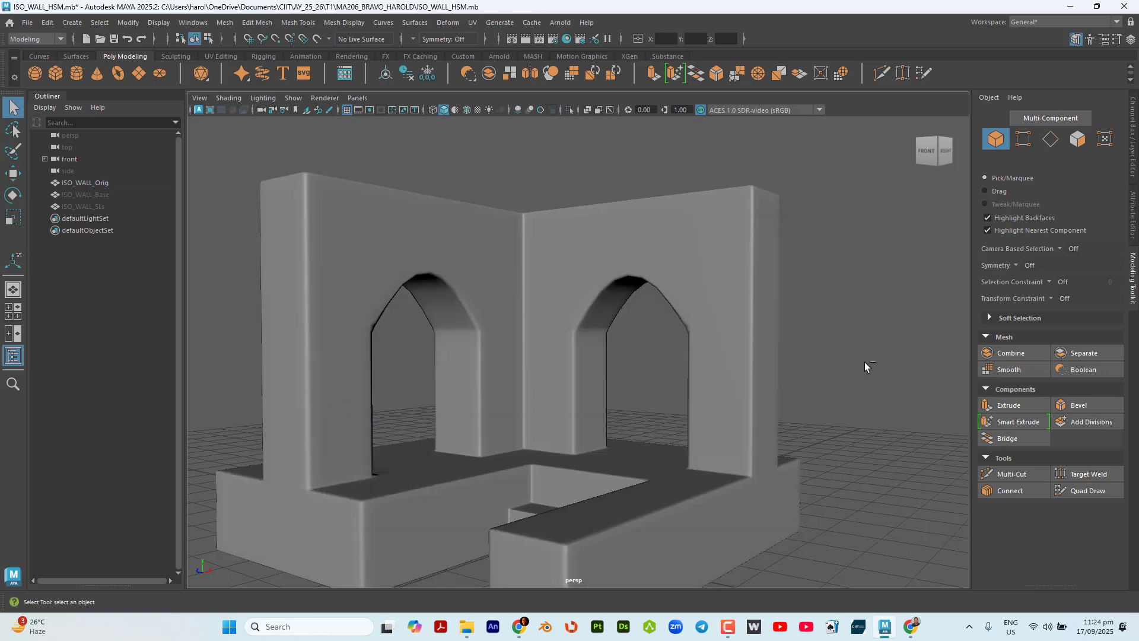
key("ctrl+z")
key("ctrl+z")
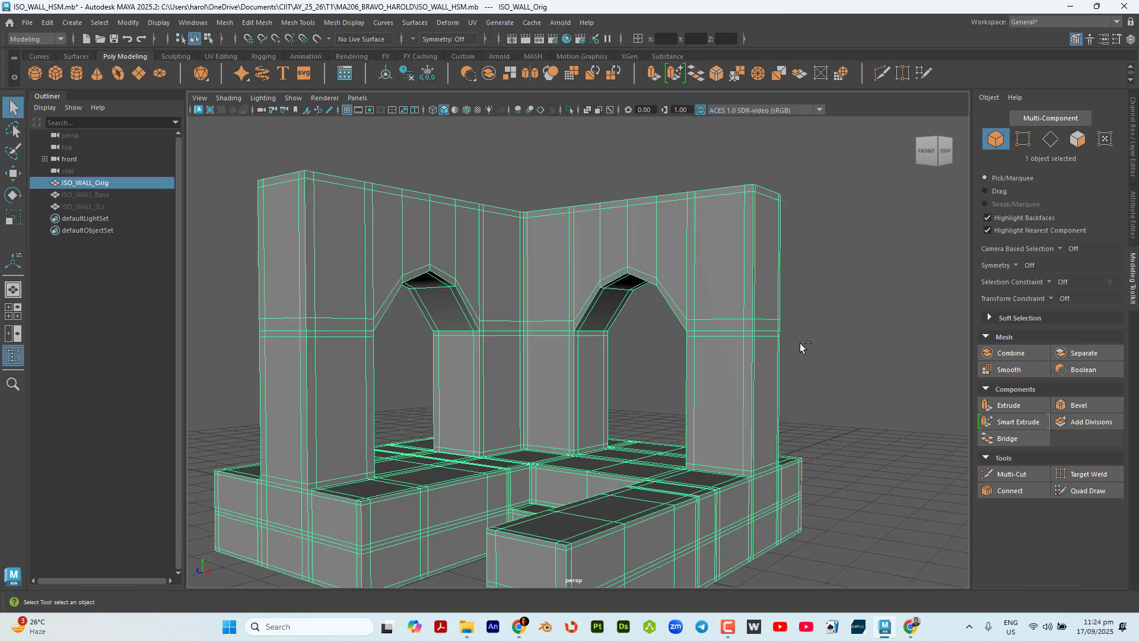
Smooth the ISO_WALL_Orig mesh with 2 divisions and reselect it as an object.
left_click_drag(732, 341, 688, 280, "alt")
left_click(723, 266)
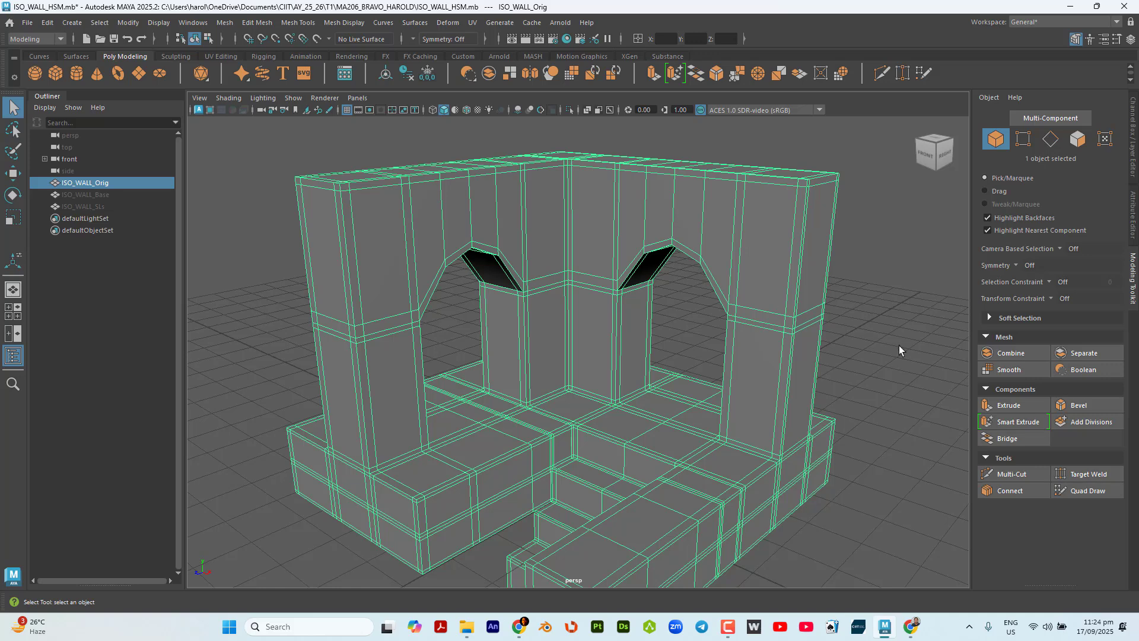
left_click(1013, 370)
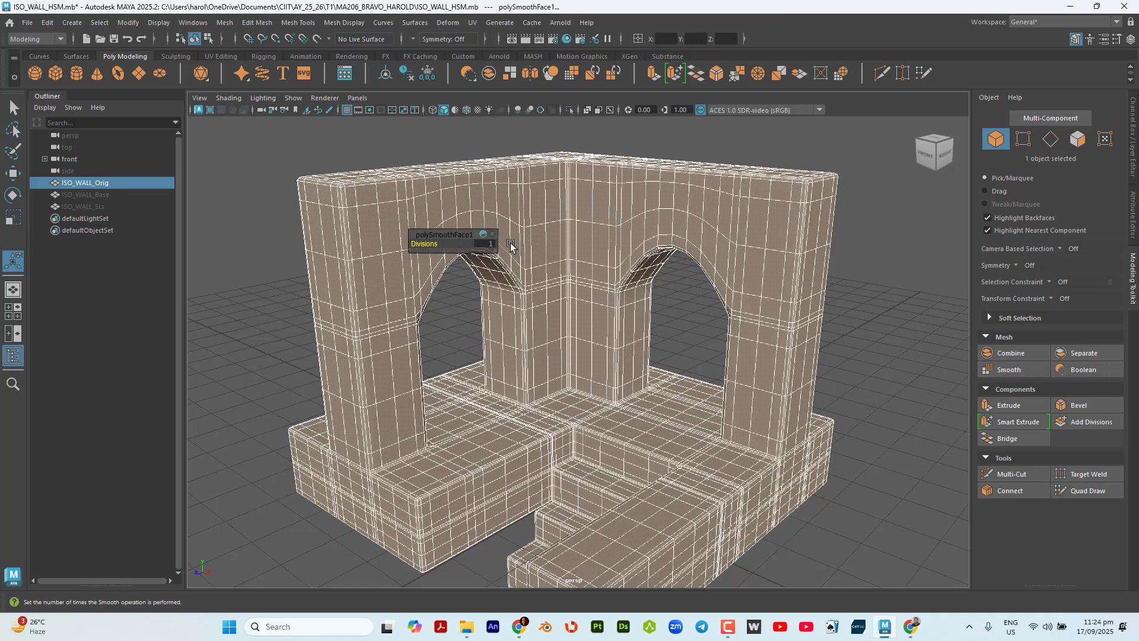
left_click(489, 244)
key("Return")
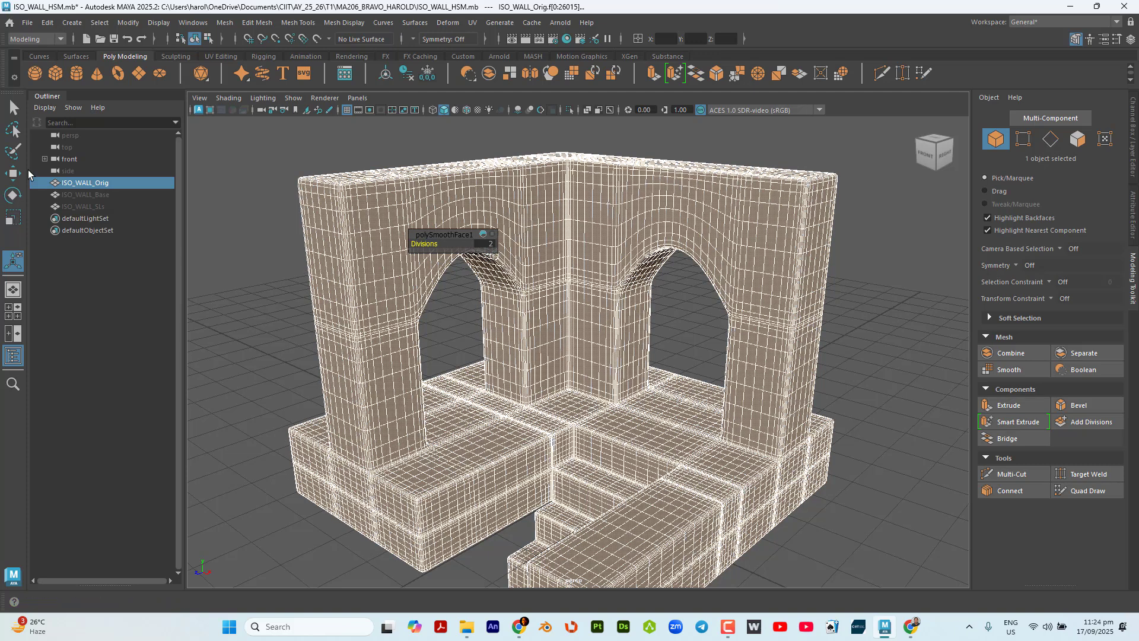
left_click(13, 109)
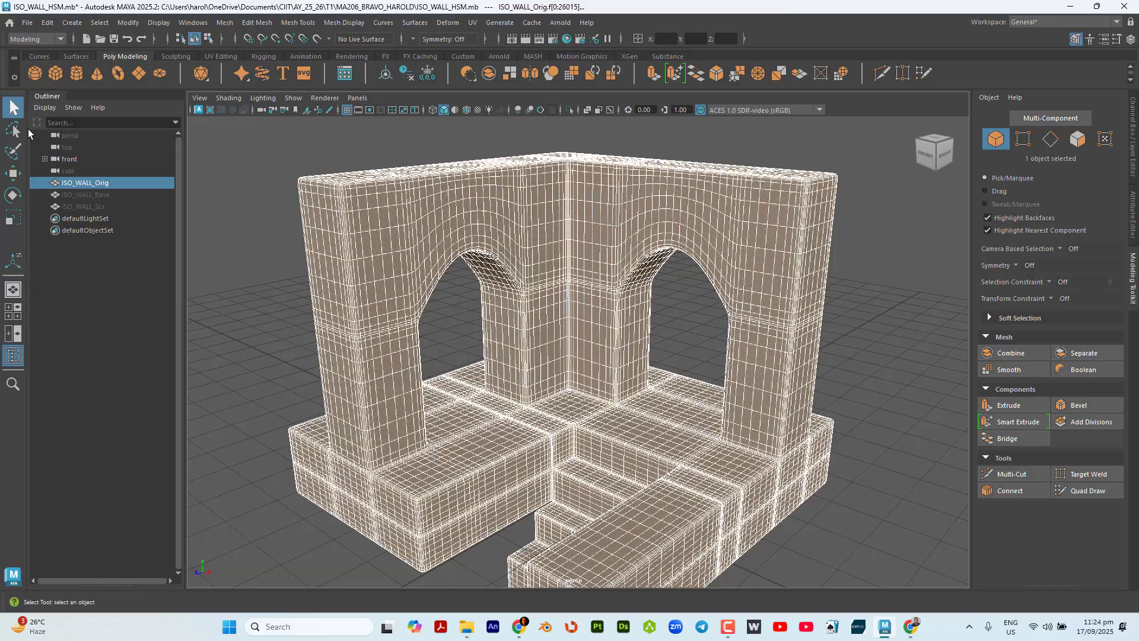
left_click(225, 326)
left_click(618, 301)
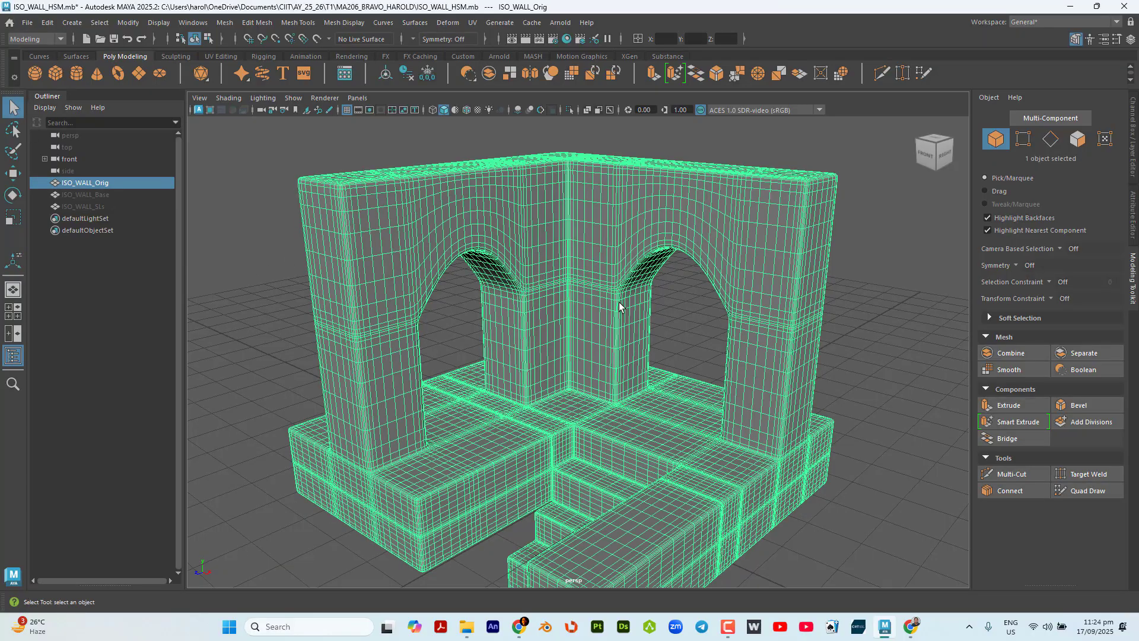
Inspect the smoothed wall from above and save the scene.
left_click_drag(619, 301, 616, 416, "alt")
scroll(616, 418, "up", 4)
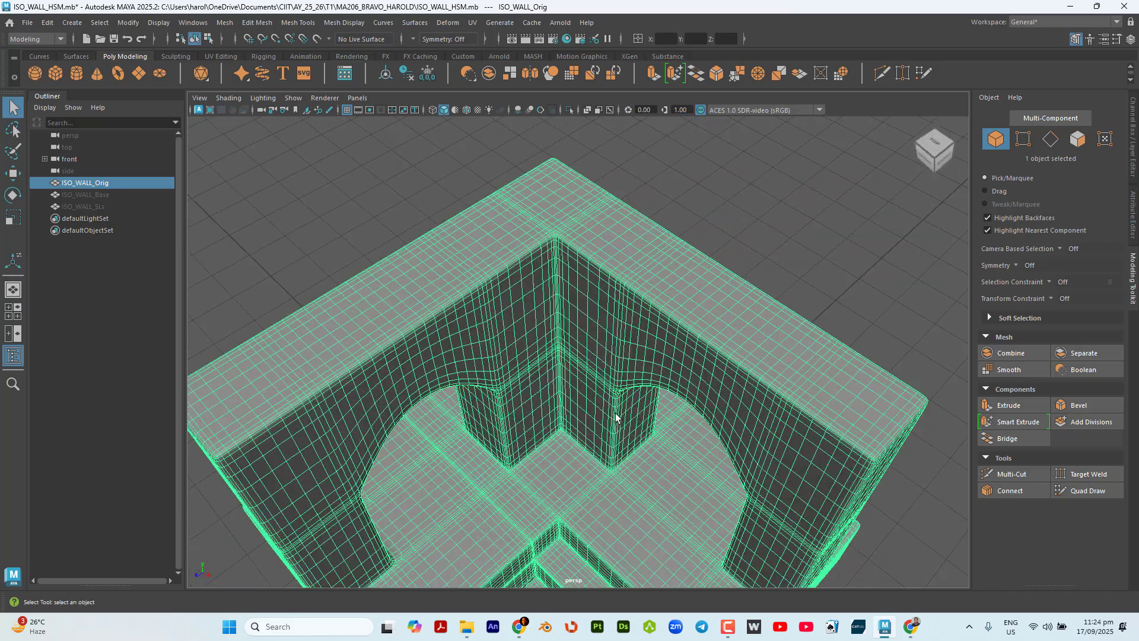
scroll(616, 418, "down", 6)
middle_click_drag(616, 419, 631, 365, "alt")
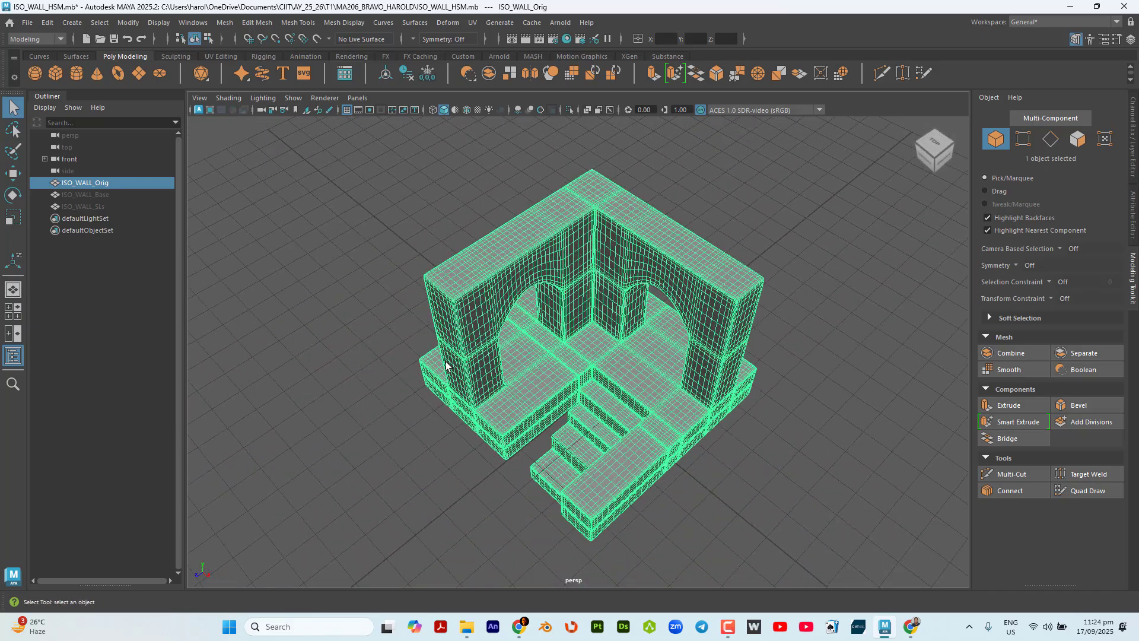
key("ctrl+s")
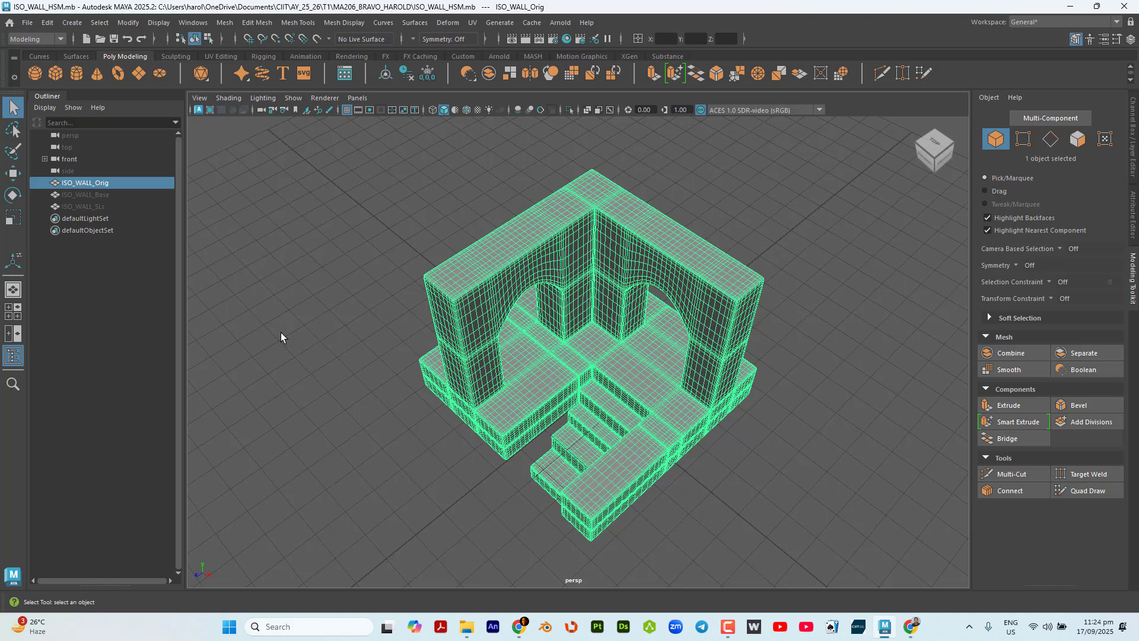
Unhide the ISO_WALL_SLs model and bring both wall versions into view.
left_click(102, 206)
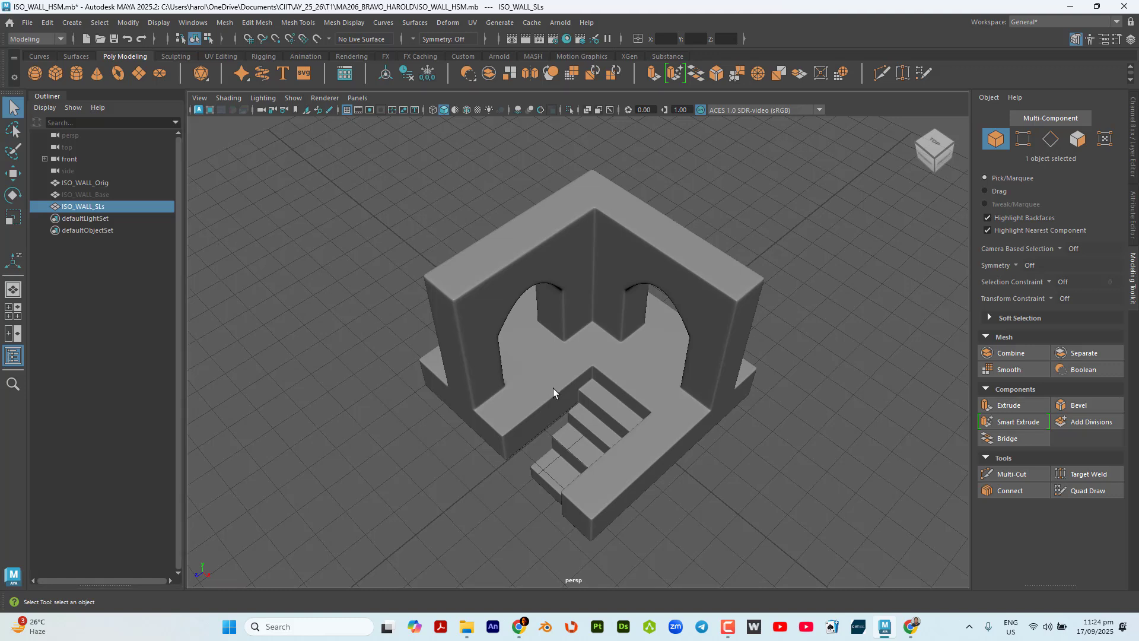
scroll(553, 388, "down", 5)
middle_click_drag(550, 400, 489, 396, "alt")
scroll(460, 289, "up", 3)
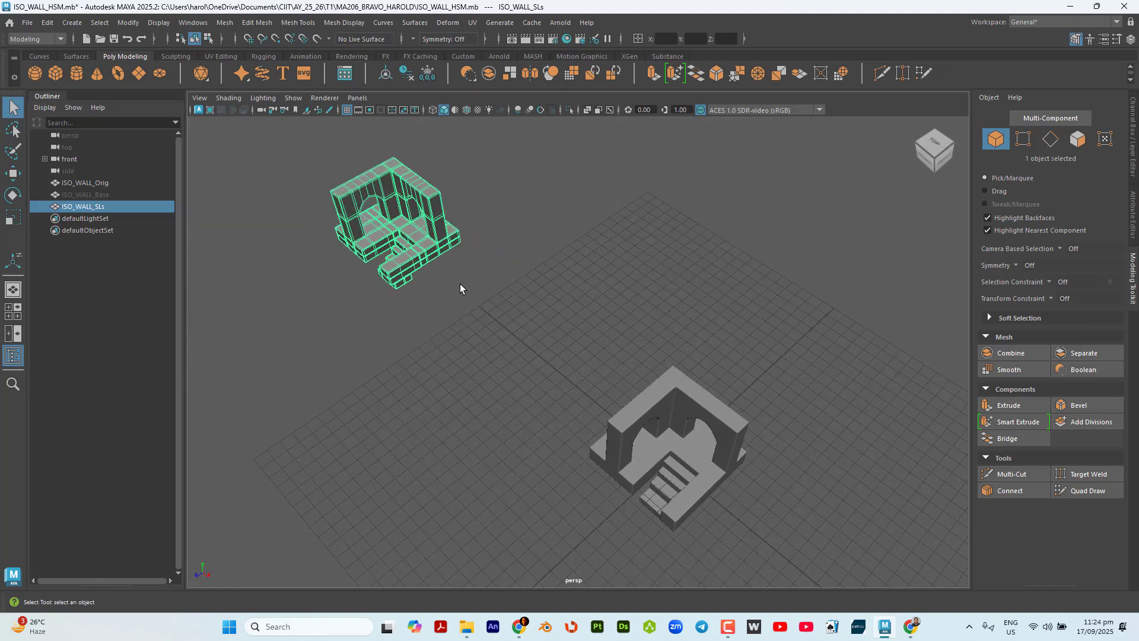
Duplicate the smoothed ISO_WALL_Orig and move the copy along X to about -41.87, beyond ISO_WALL_SLs.
left_click(703, 454)
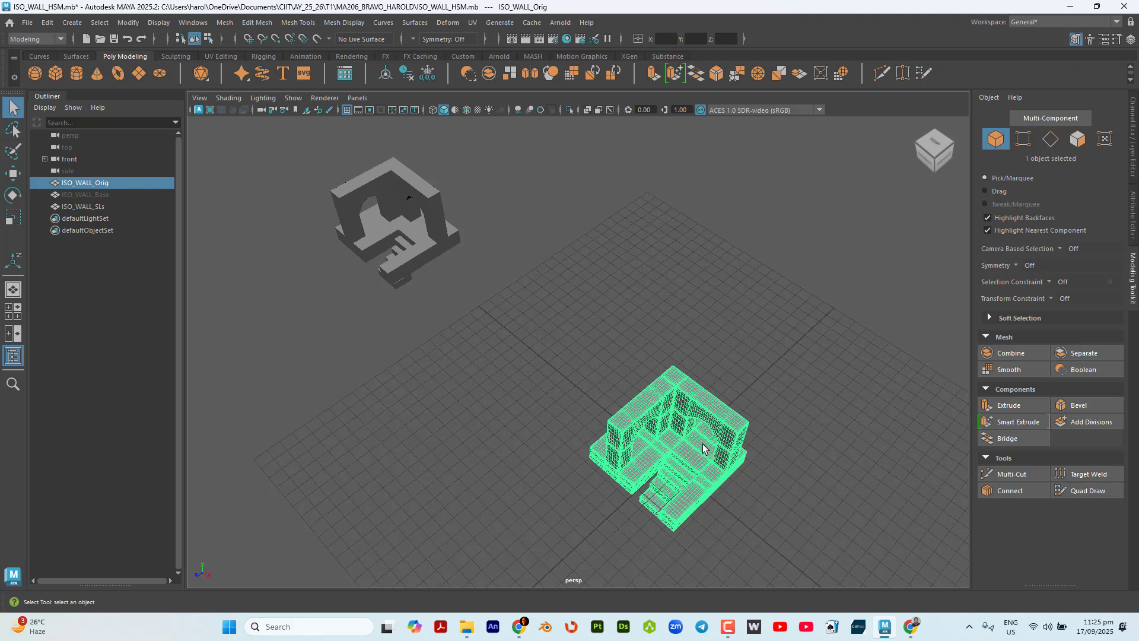
key("w")
left_click_drag(716, 466, 302, 198, "shift")
Rename the duplicated wall to ISO_WALL_SMOOTHEN.
double_click(109, 219)
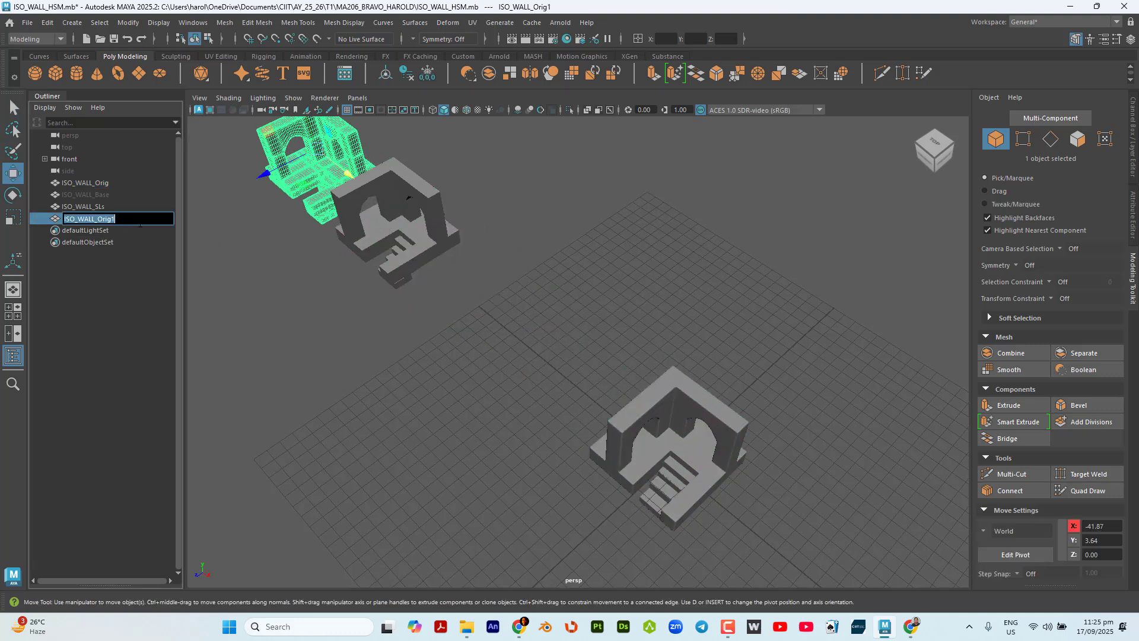
key("Right")
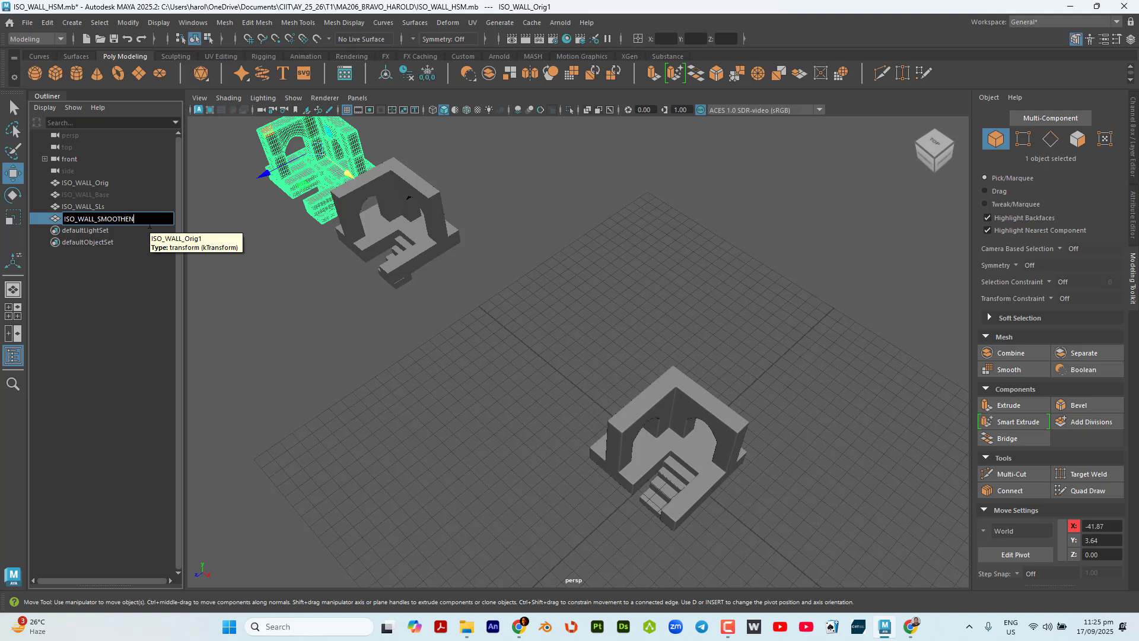
key("Return")
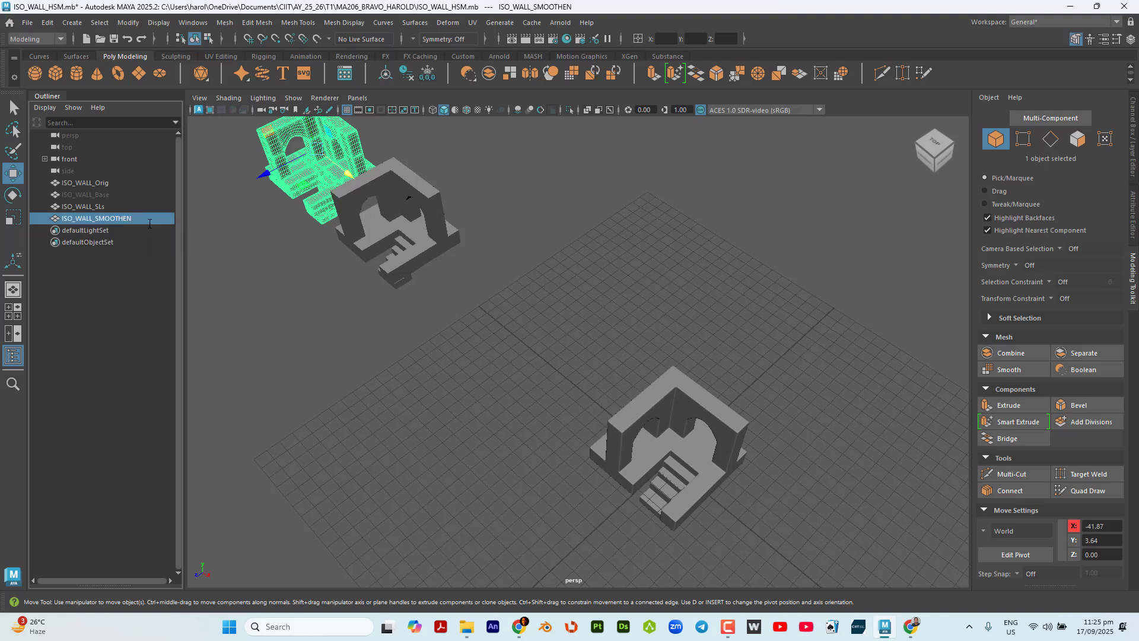
Hide the ISO_WALL_SLs and ISO_WALL_SMOOTHEN models and select ISO_WALL_Orig.
left_click_drag(262, 331, 469, 158)
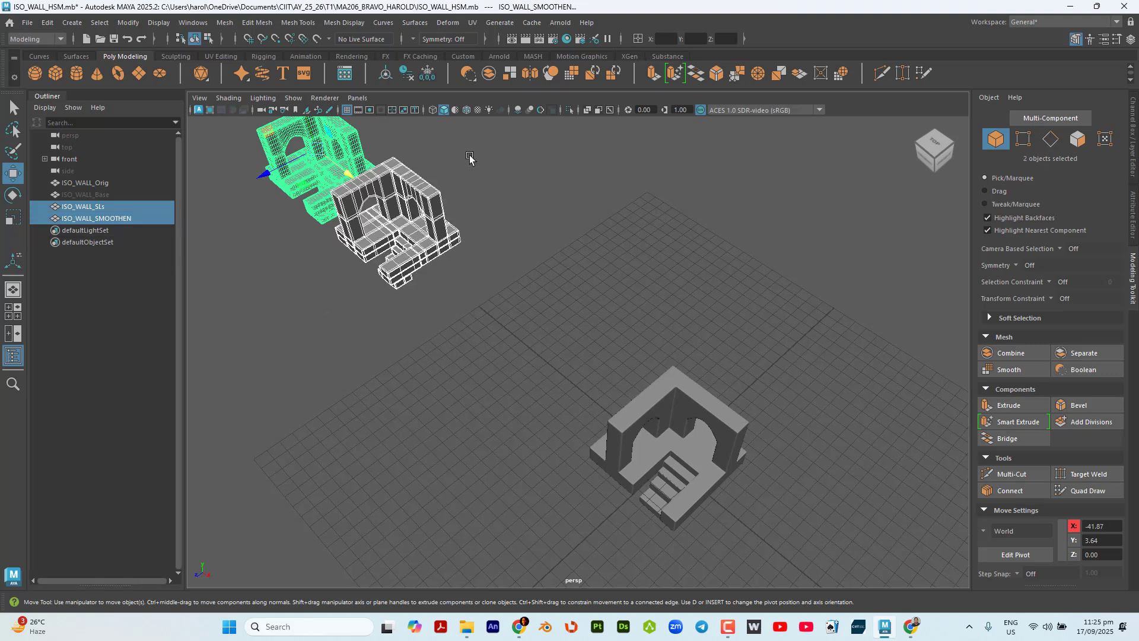
key("ctrl+h")
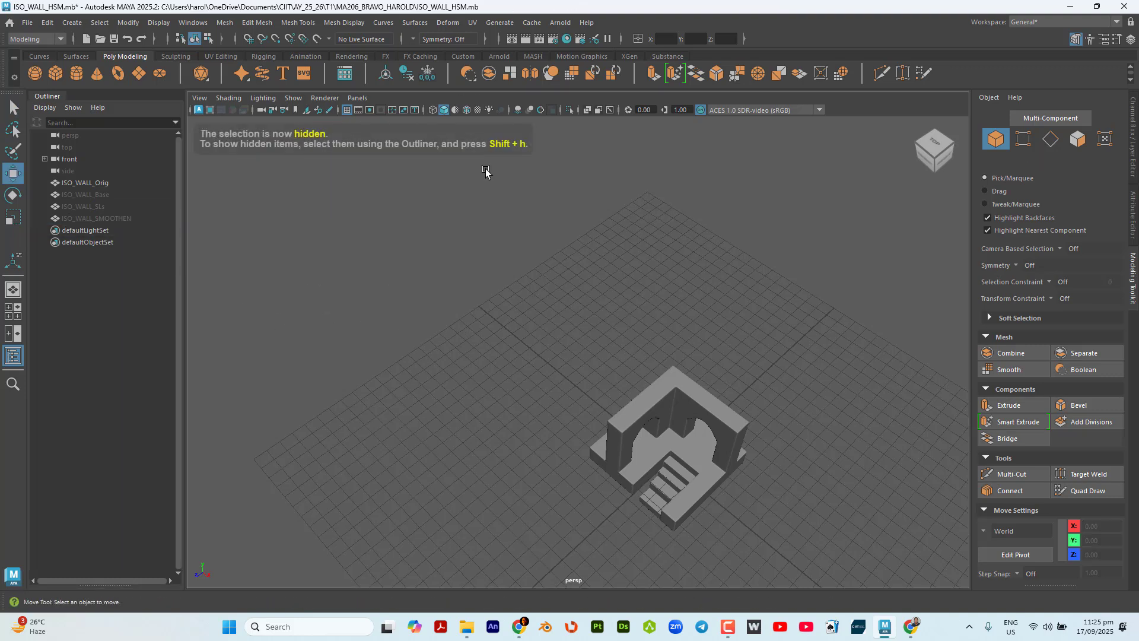
left_click_drag(557, 347, 736, 478)
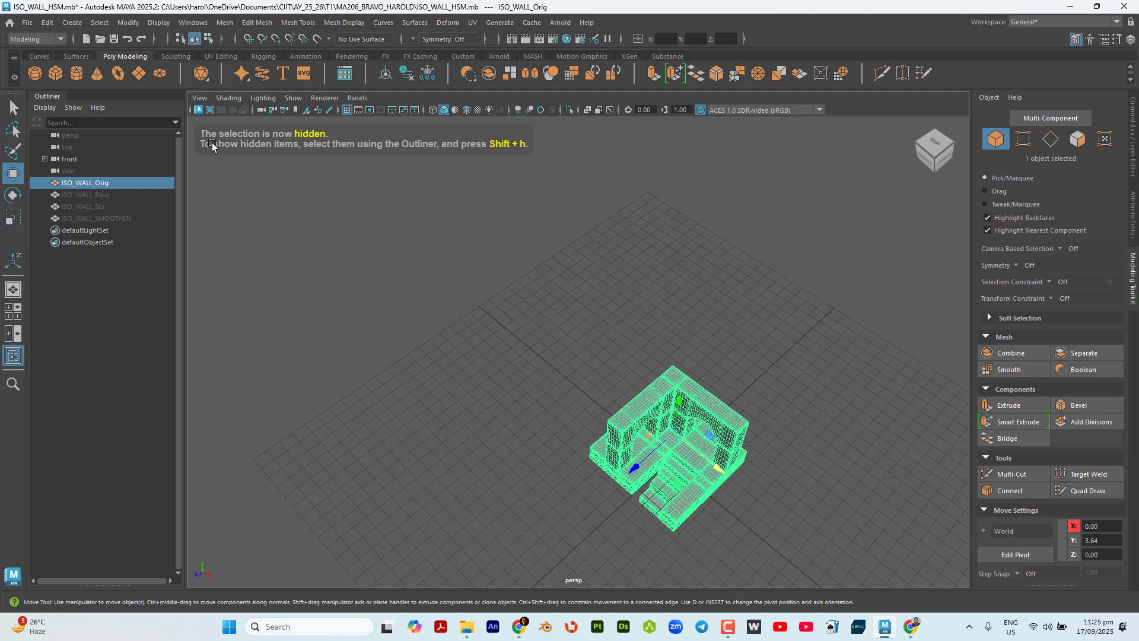
Save a copy of the scene as ISO_WALL_SMOOTHEN.mb in the current folder.
left_click(27, 22)
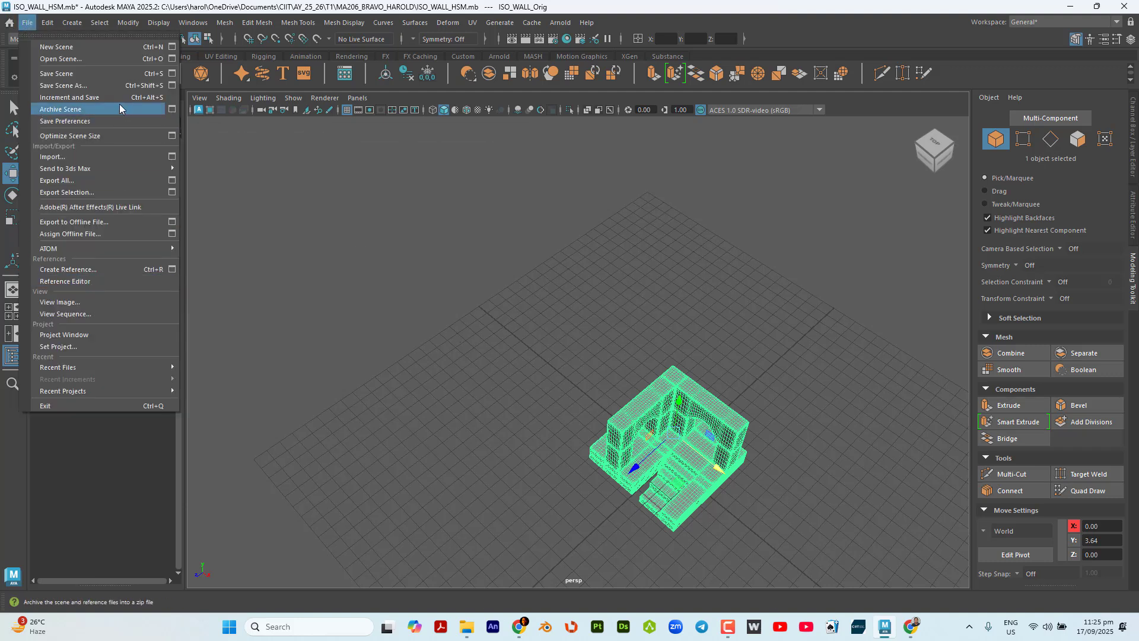
left_click(115, 87)
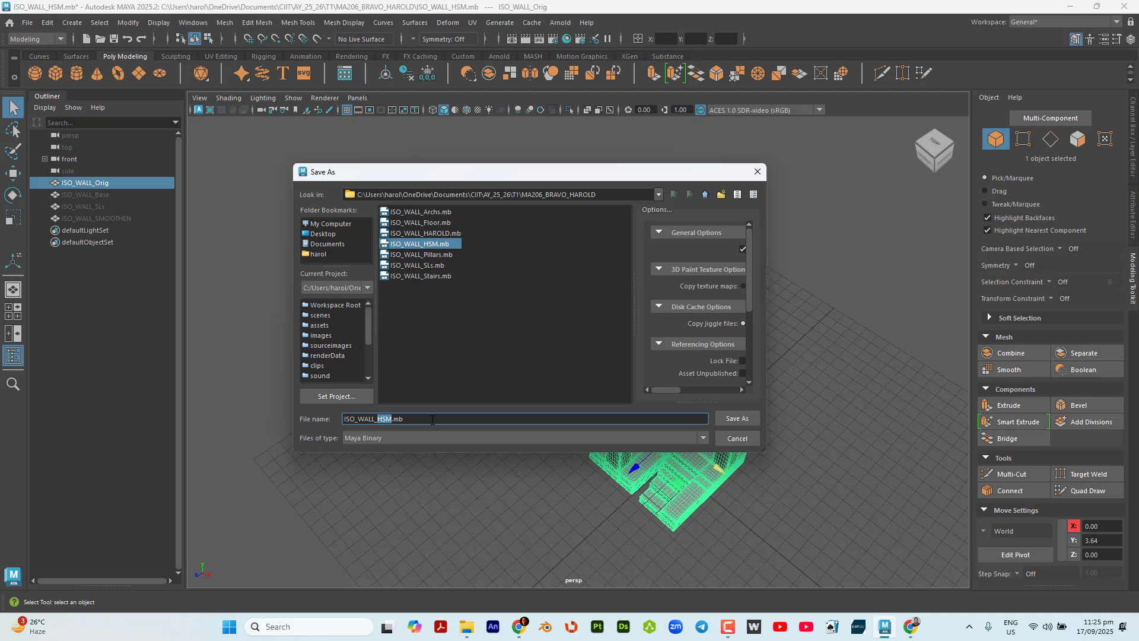
type("S")
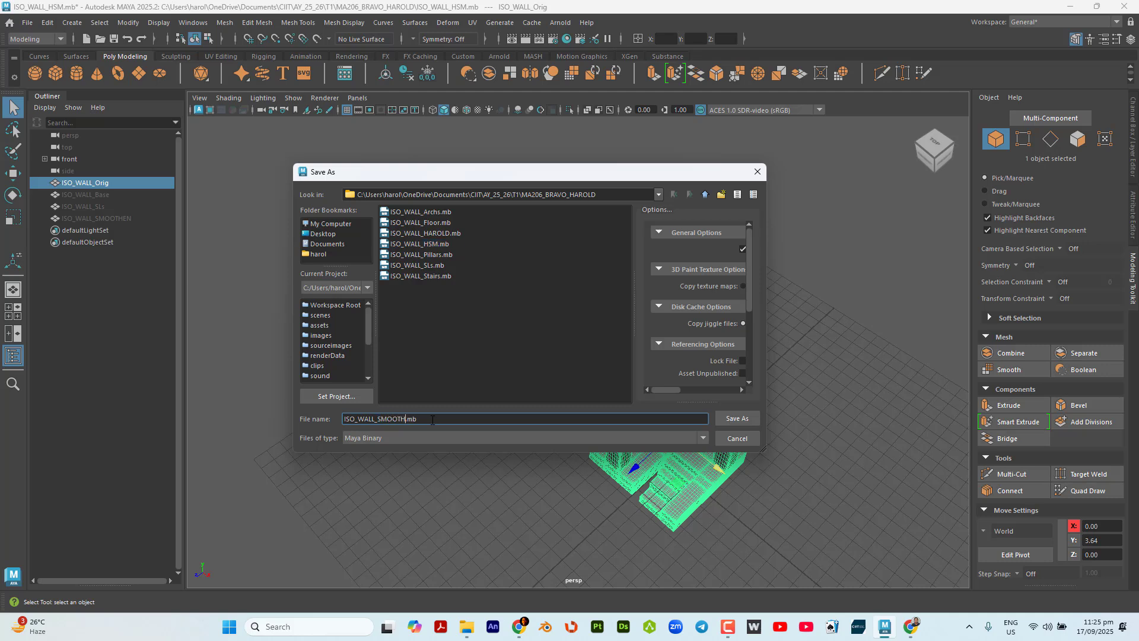
key("Return")
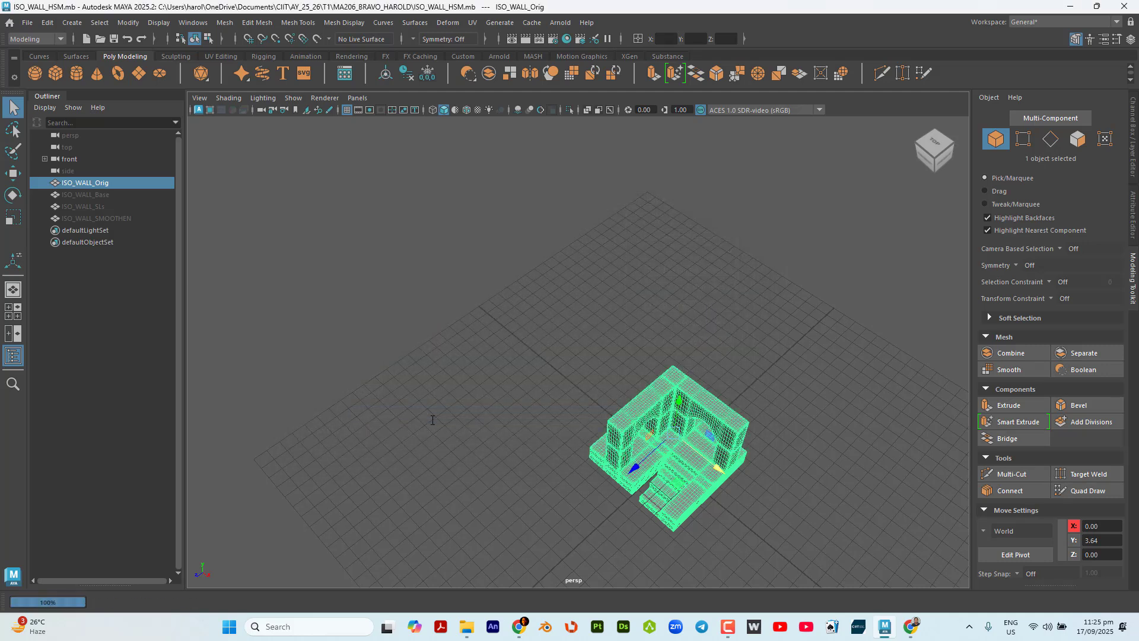
Save the scene back over the existing ISO_WALL_HSM.mb file, confirming the replacement.
key("w")
left_click_drag(503, 425, 495, 392, "alt")
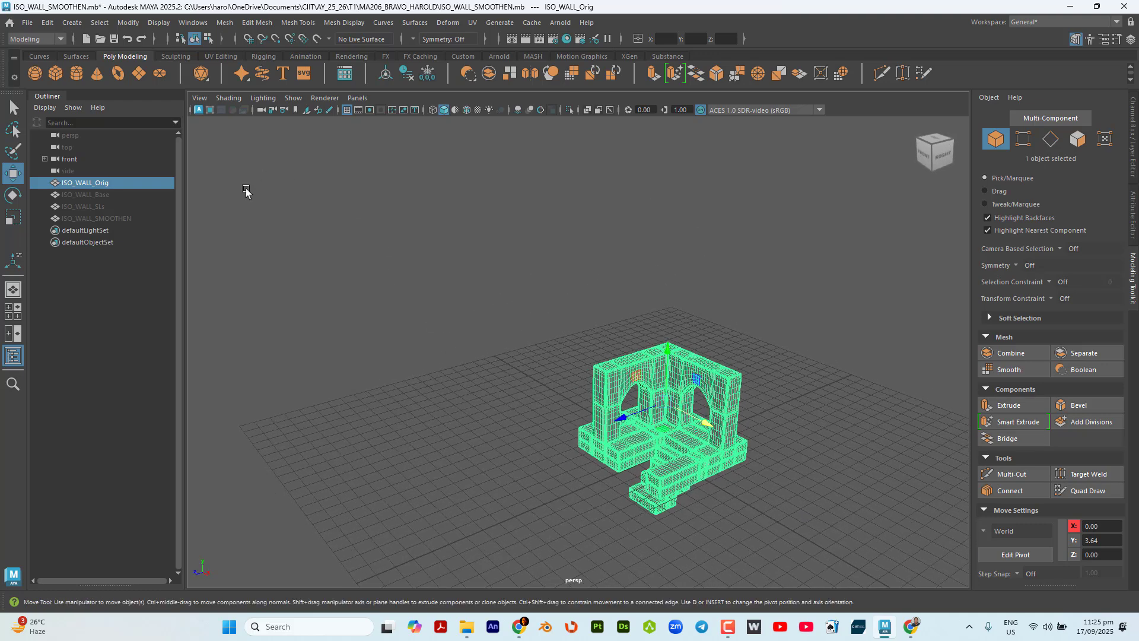
left_click(28, 23)
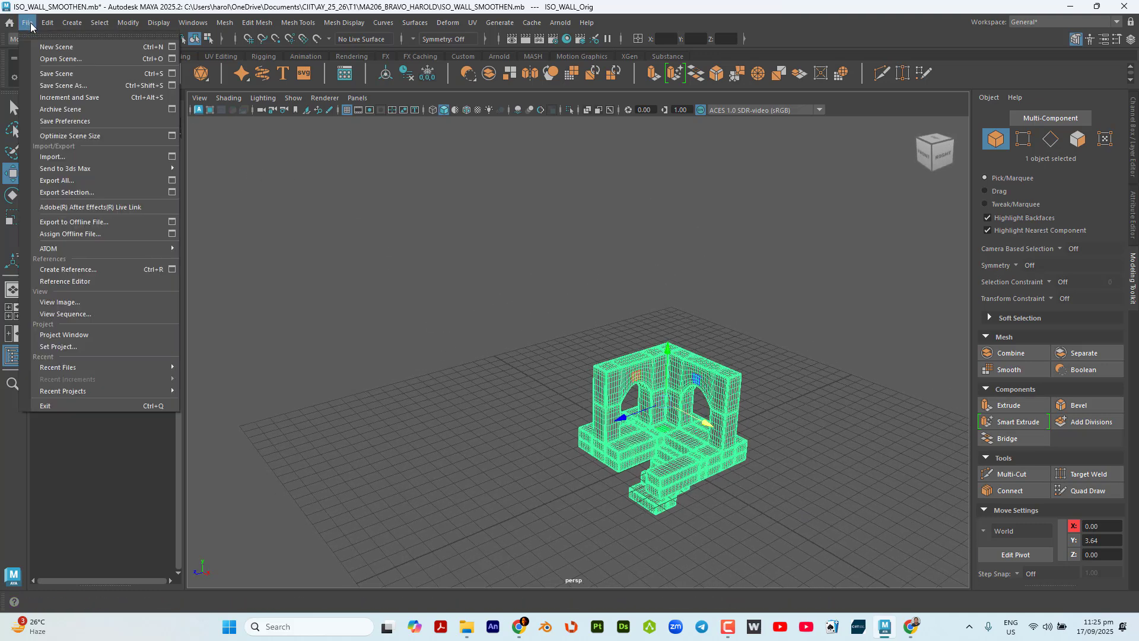
left_click(83, 86)
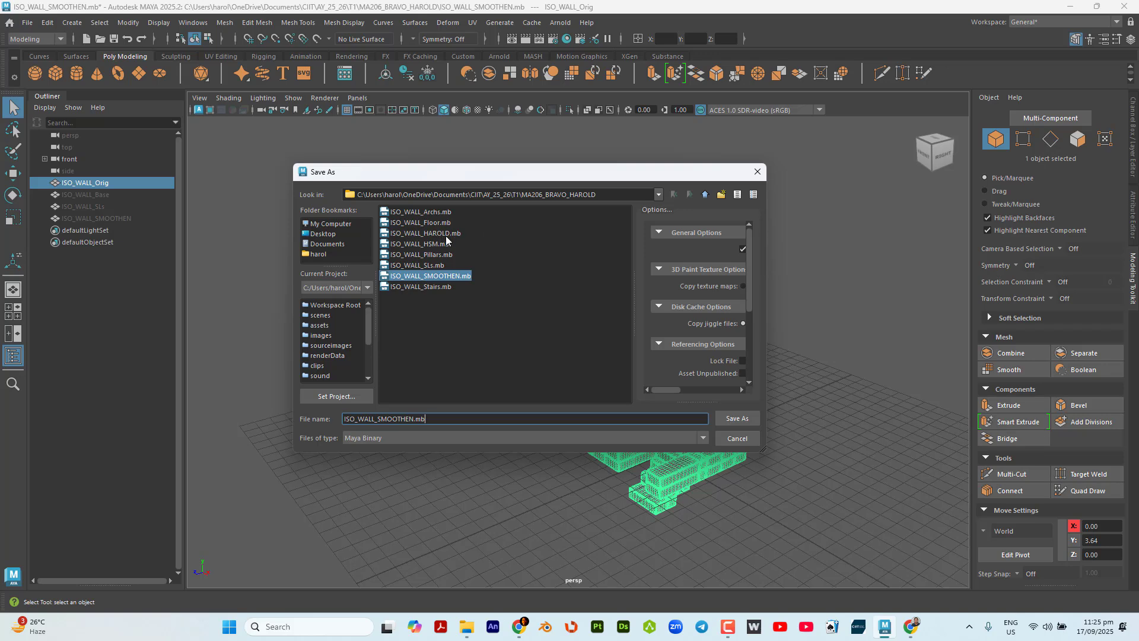
left_click(443, 246)
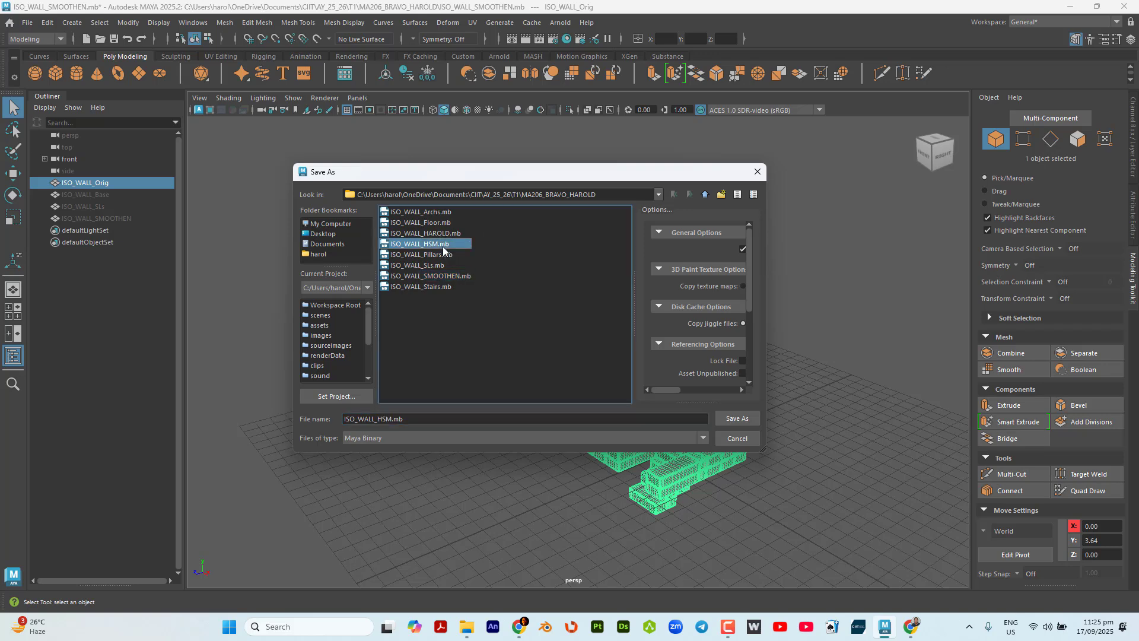
left_click(736, 419)
left_click(498, 325)
key("w")
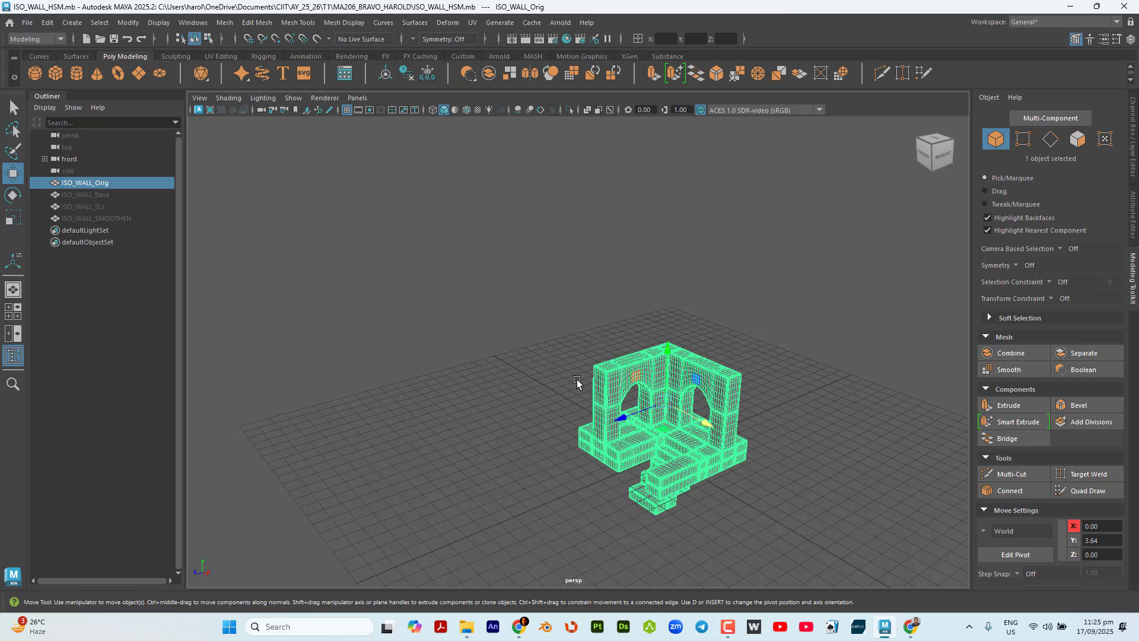
left_click_drag(579, 382, 585, 383, "alt")
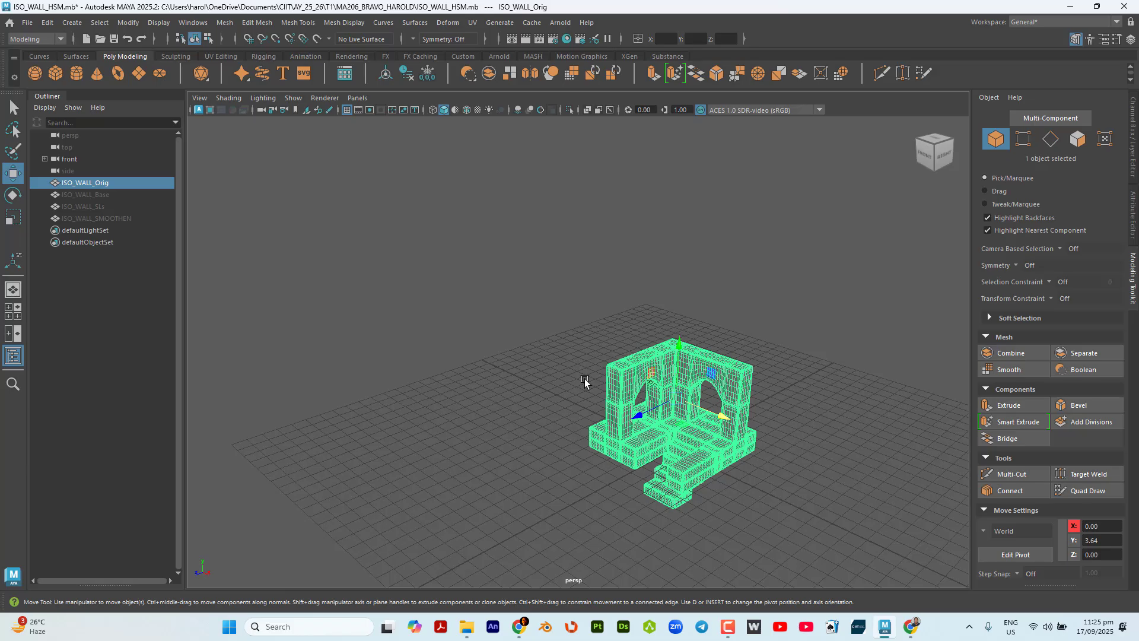
key("f")
scroll(608, 380, "up", 3)
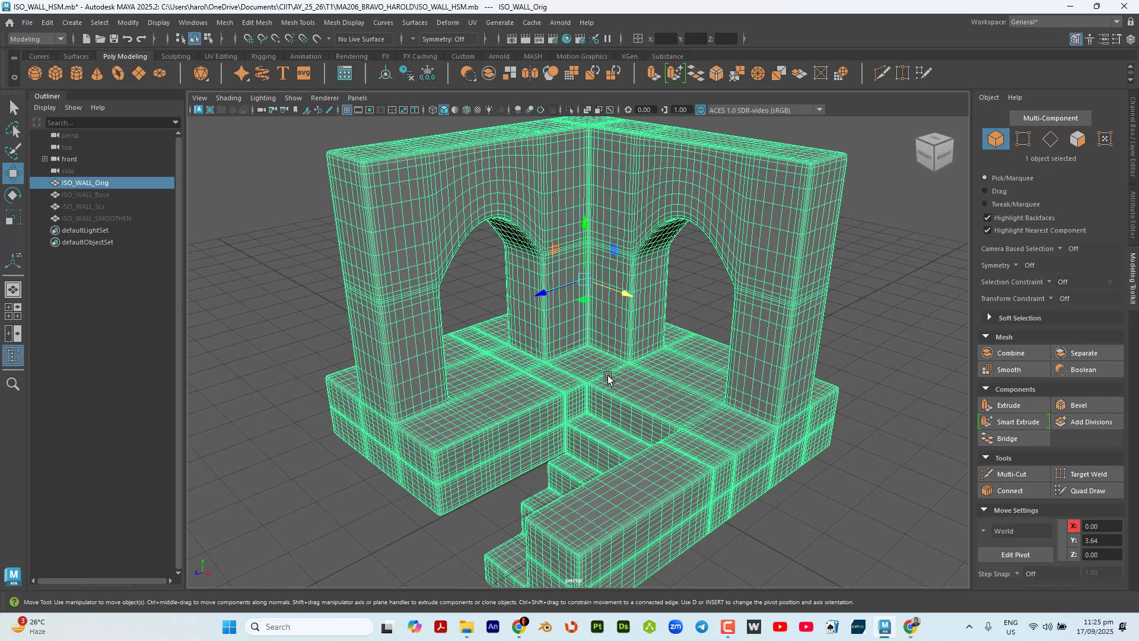
Examine the smoothed topology of ISO_WALL_Orig around the arches, stairs, base blocks and wall corners from several angles.
left_click_drag(542, 404, 613, 380, "alt")
scroll(617, 378, "up", 3)
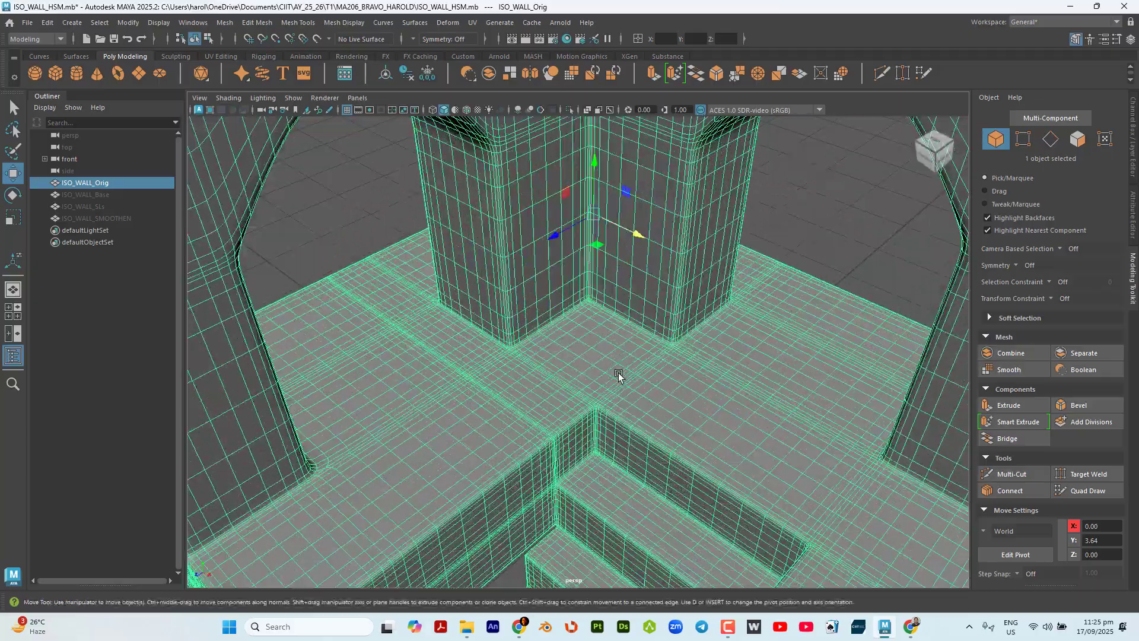
scroll(649, 407, "down", 5)
left_click_drag(646, 414, 736, 351, "alt")
scroll(665, 294, "up", 5)
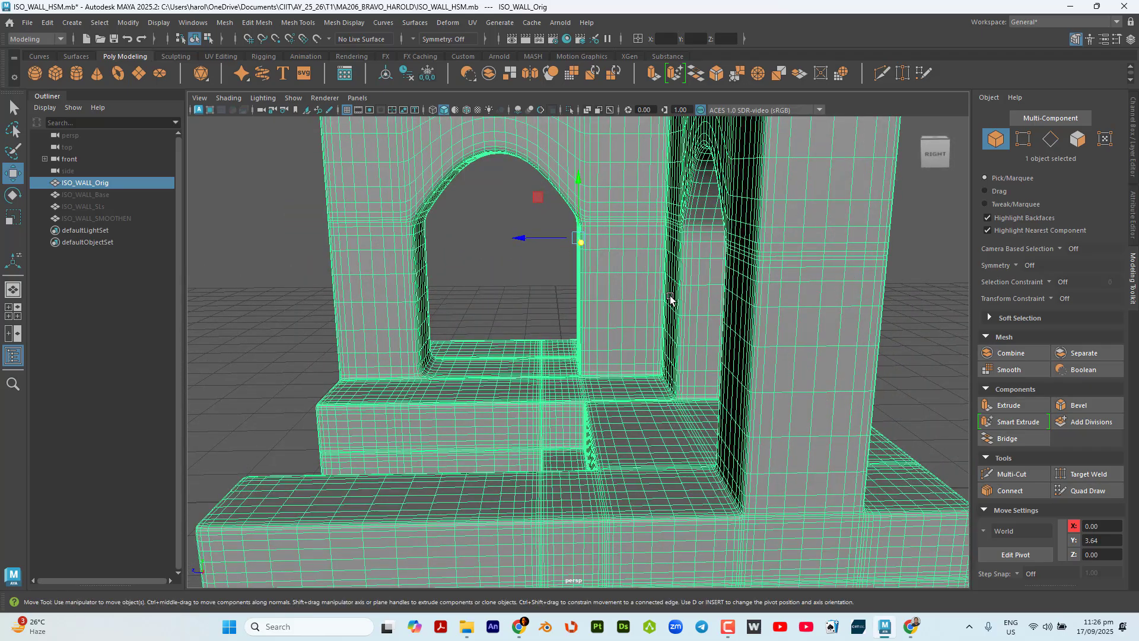
scroll(674, 304, "down", 6)
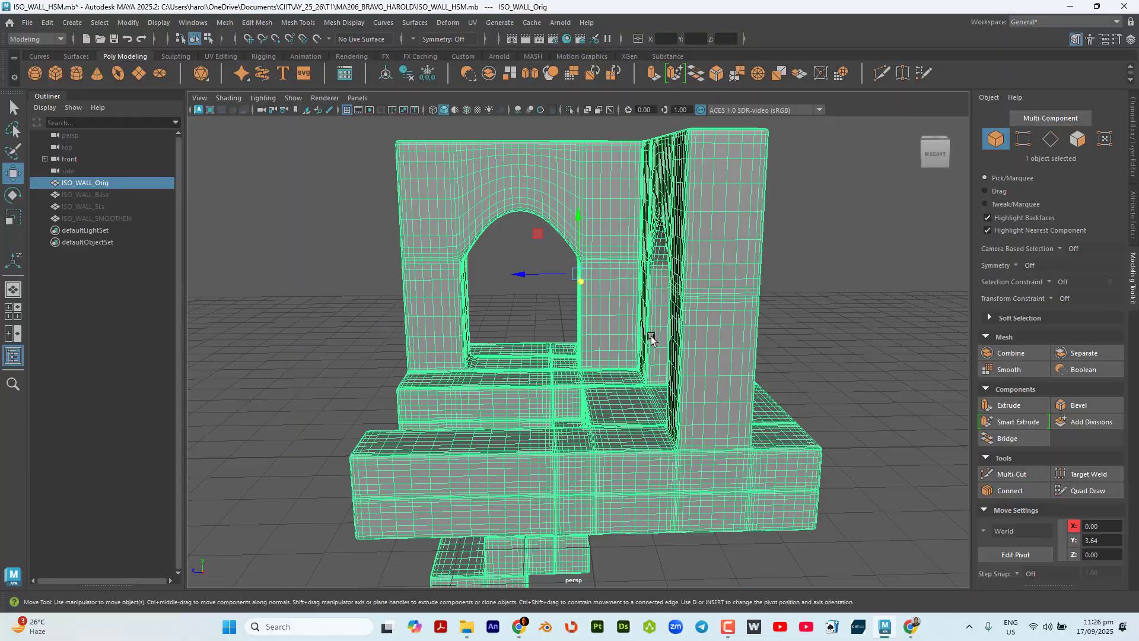
left_click_drag(651, 332, 691, 375, "alt")
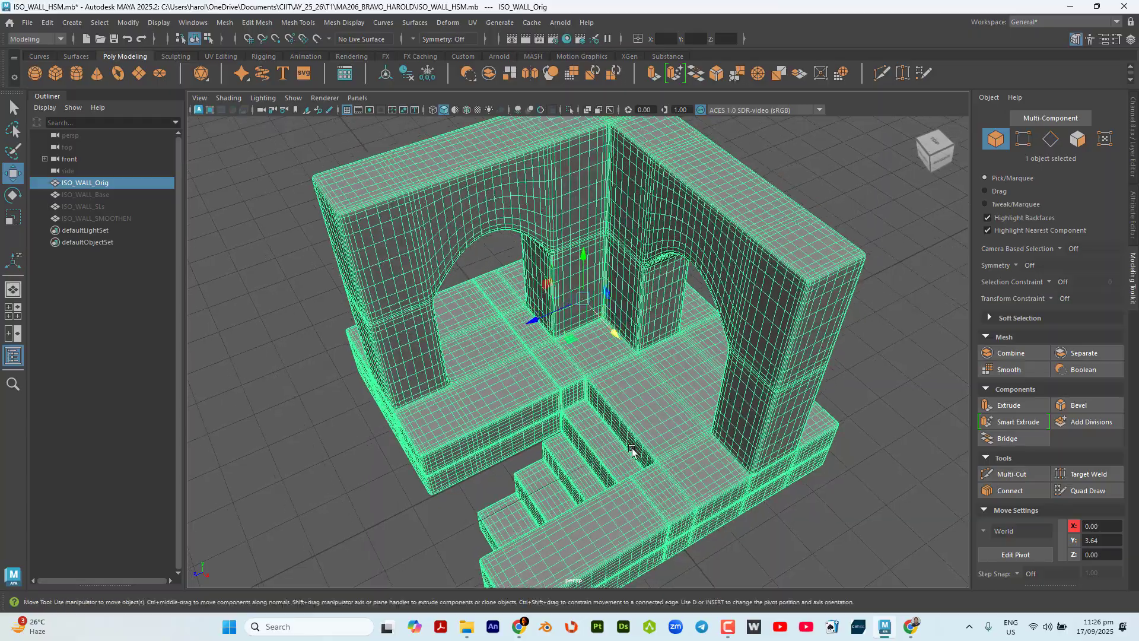
scroll(633, 451, "down", 3)
middle_click_drag(655, 443, 658, 321, "alt")
scroll(647, 394, "up", 2)
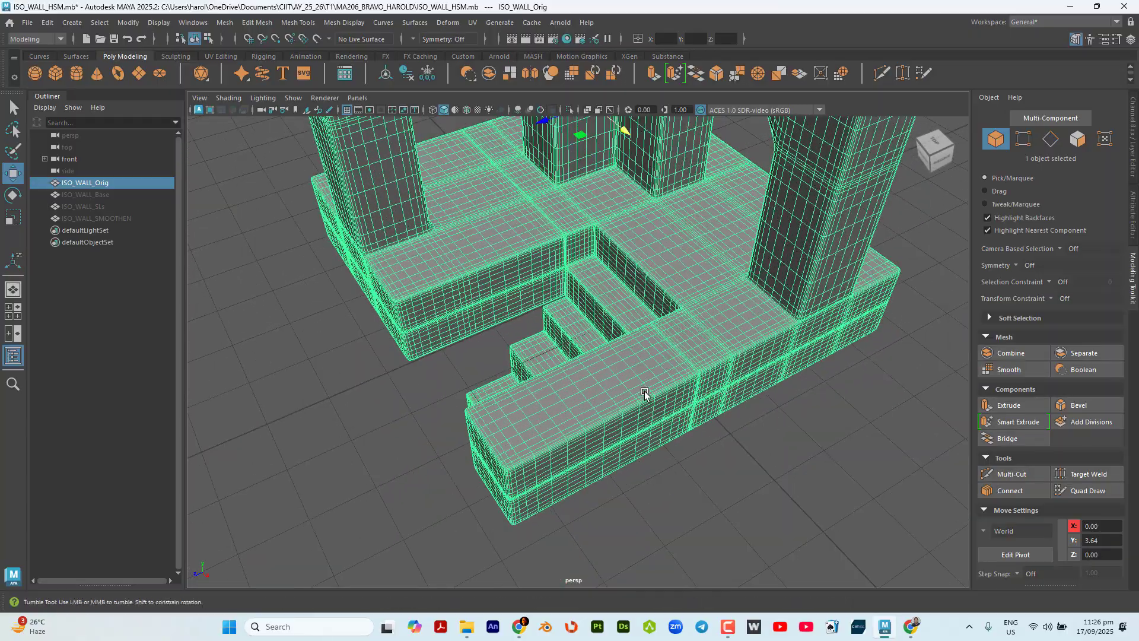
left_click_drag(645, 390, 687, 394, "alt")
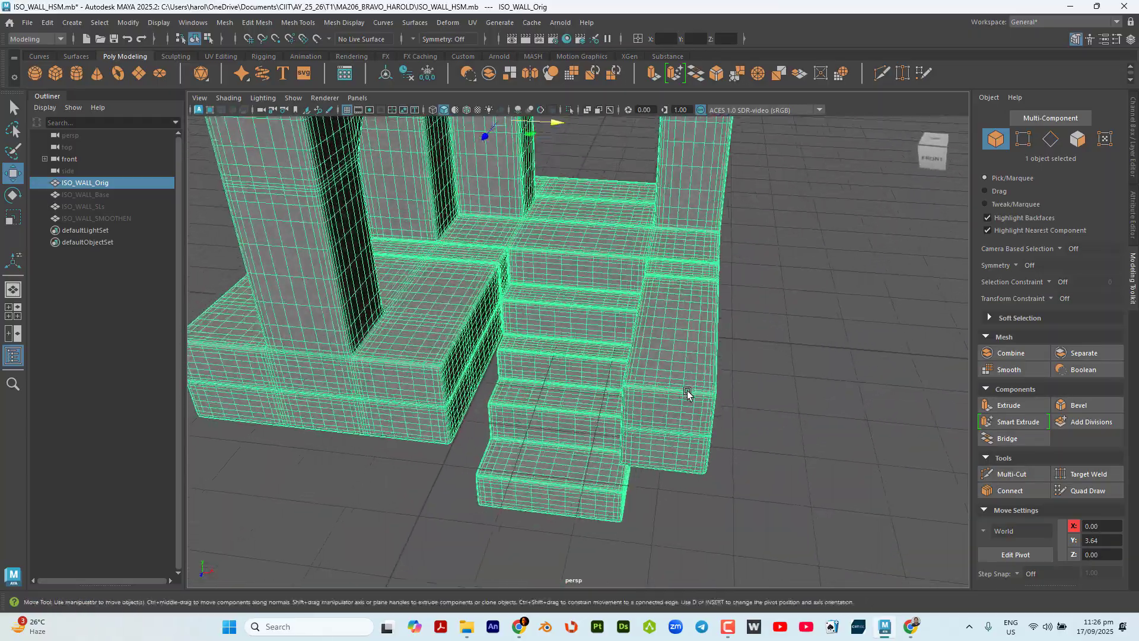
scroll(690, 396, "up", 5)
left_click_drag(765, 466, 537, 318, "alt")
scroll(595, 274, "up", 4)
scroll(593, 288, "down", 4)
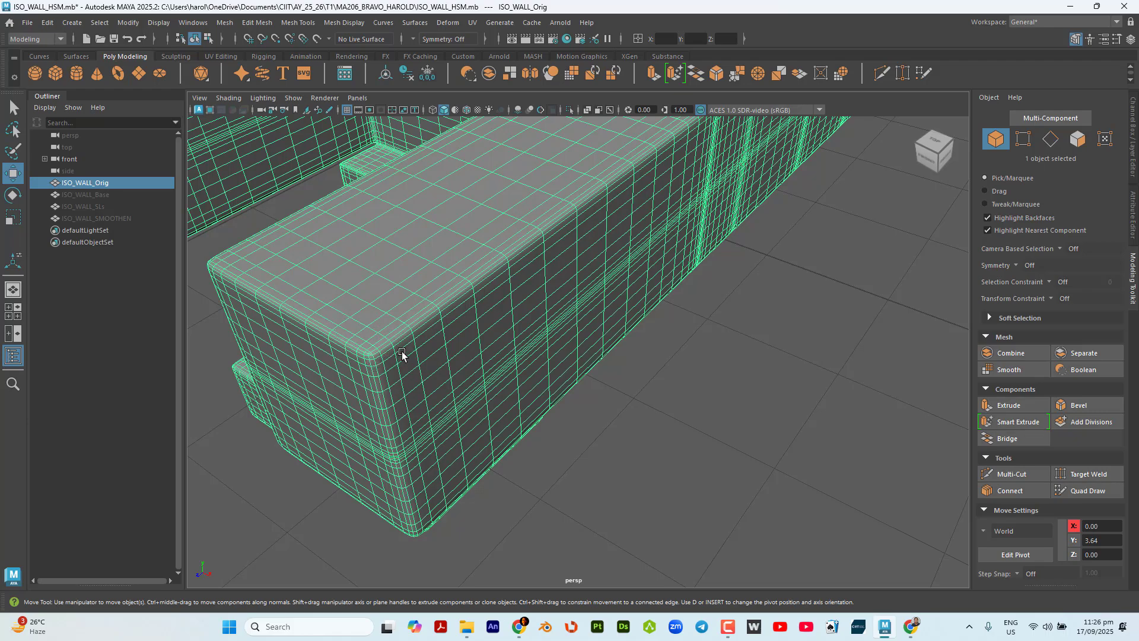
scroll(579, 338, "down", 4)
left_click_drag(580, 338, 566, 380, "alt")
middle_click_drag(564, 379, 527, 510, "alt")
right_click_drag(682, 262, 740, 414, "alt")
scroll(672, 348, "up", 8)
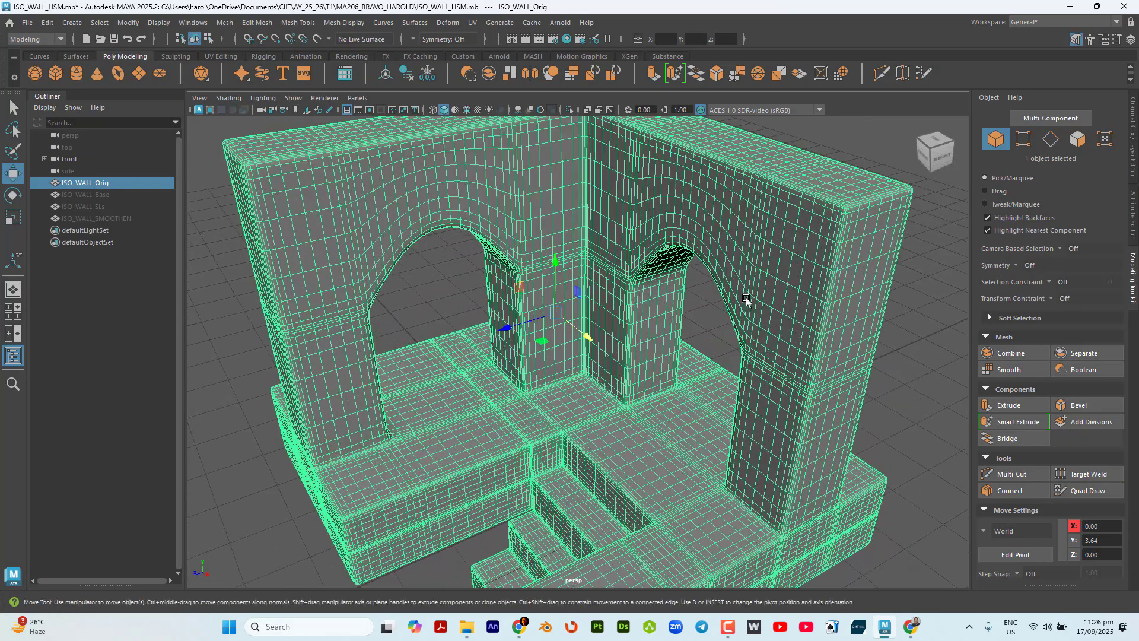
scroll(672, 348, "up", 4)
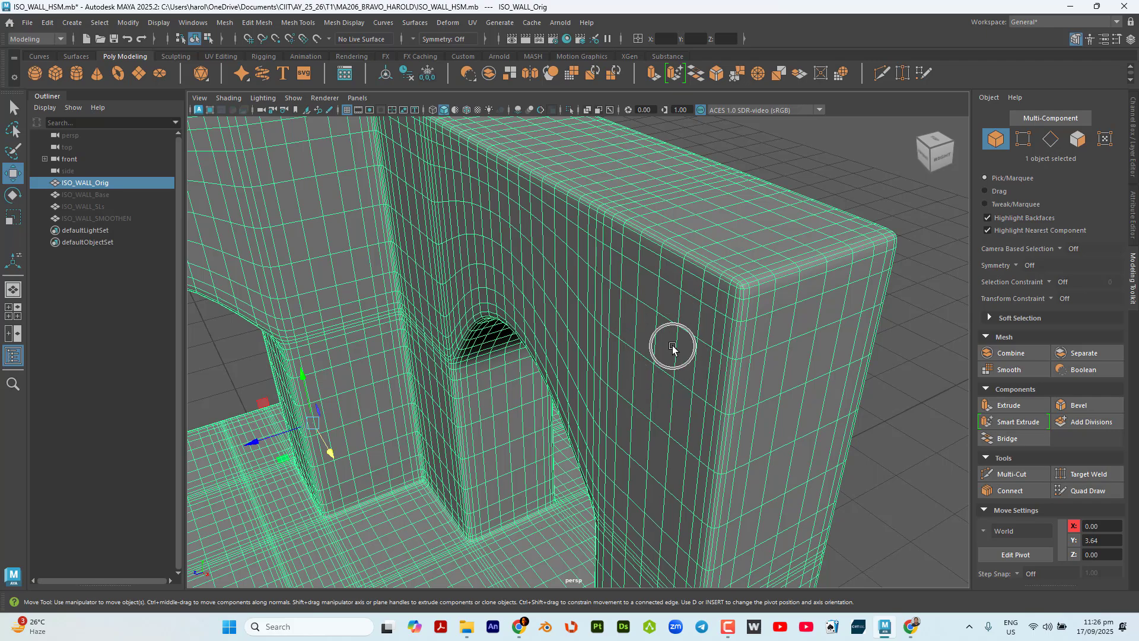
Switch ISO_WALL_Orig to edge selection and try selecting a full horizontal edge loop above the arches, clearing the selection again.
left_click(1051, 139)
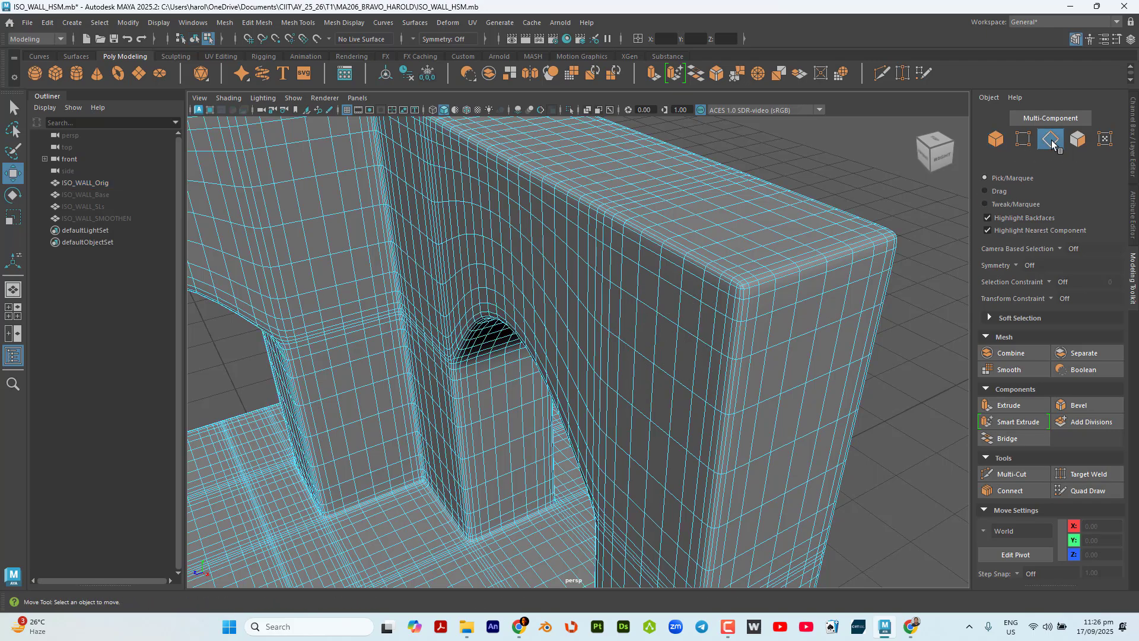
left_click_drag(847, 449, 759, 350, "alt")
scroll(710, 242, "up", 2)
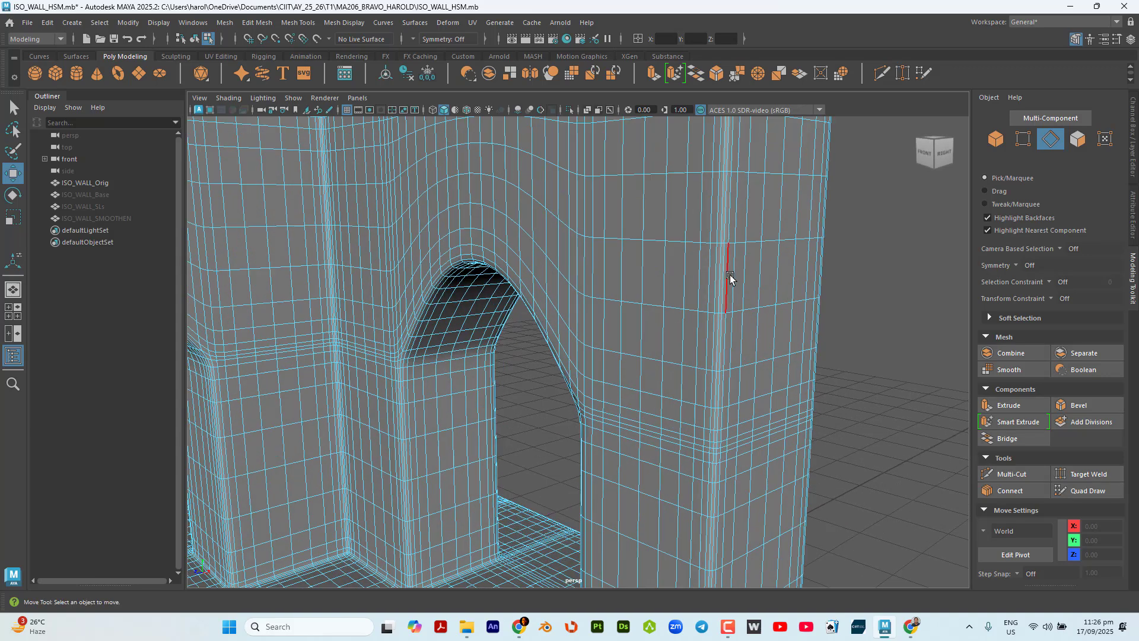
double_click(773, 241)
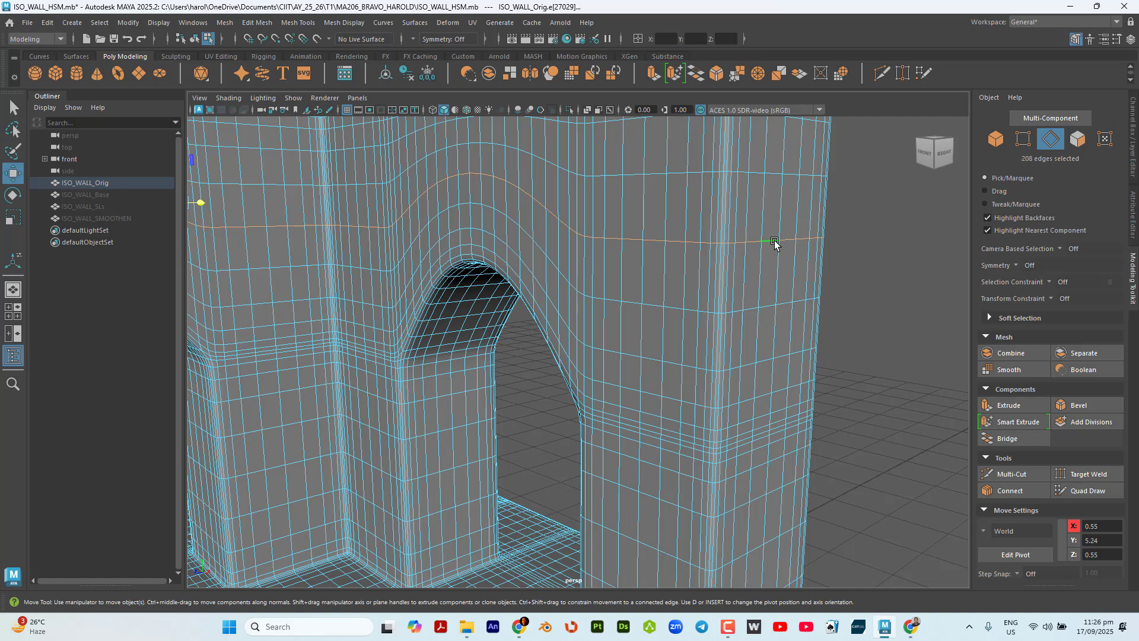
scroll(782, 289, "down", 3)
left_click_drag(783, 290, 775, 289, "alt")
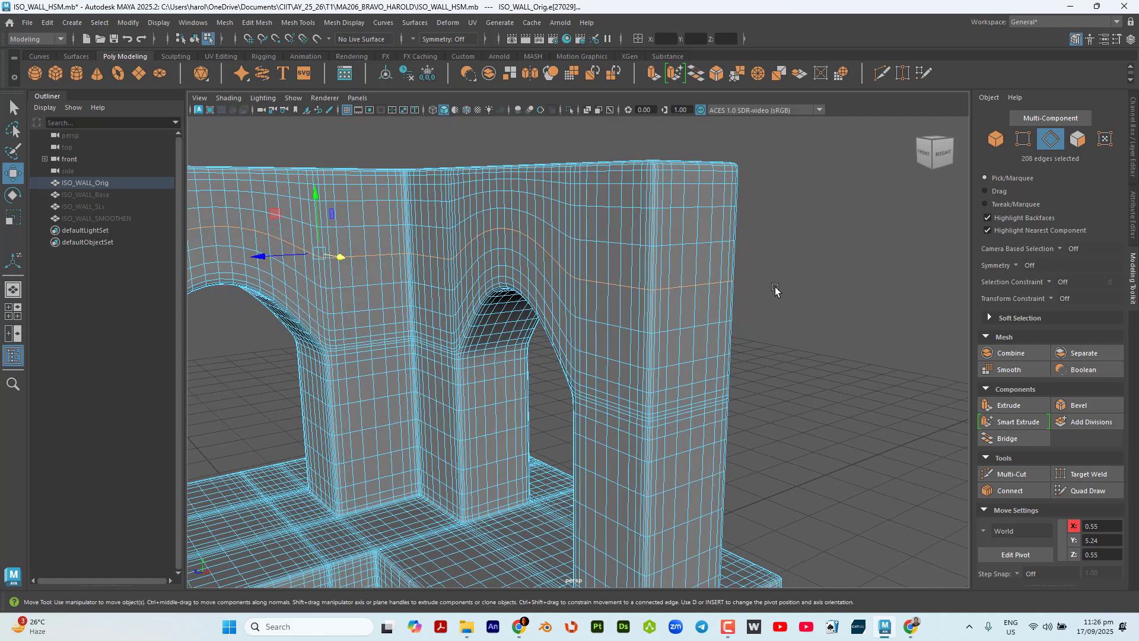
left_click(775, 290)
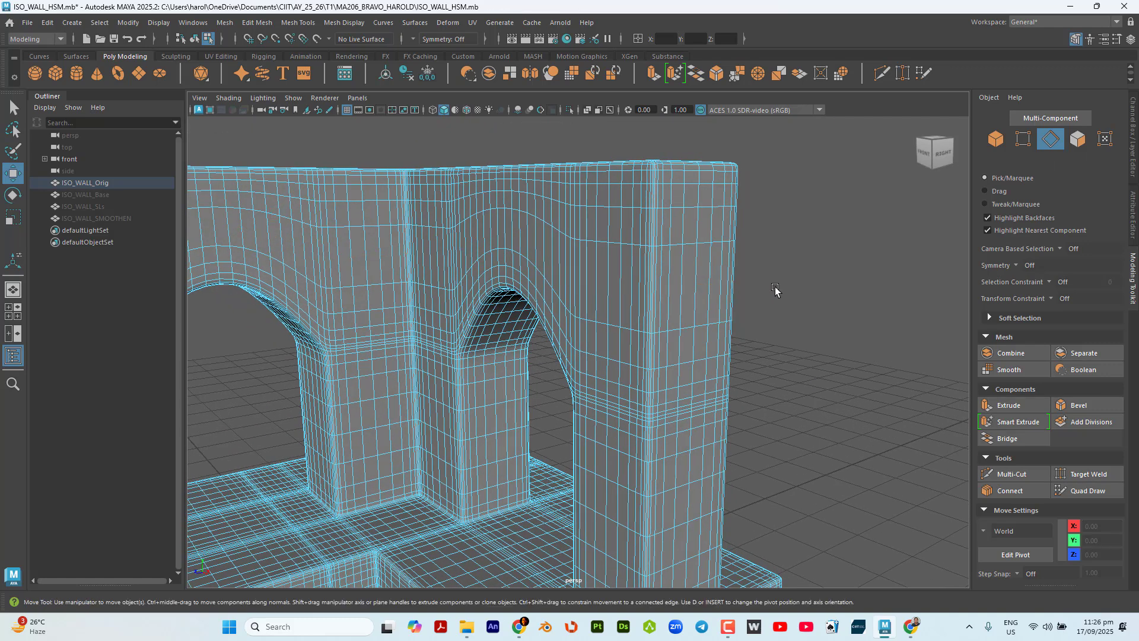
Select the four horizontal edge loops that run around the wall just above the arches.
scroll(494, 314, "down", 4)
left_click_drag(494, 314, 405, 296, "alt")
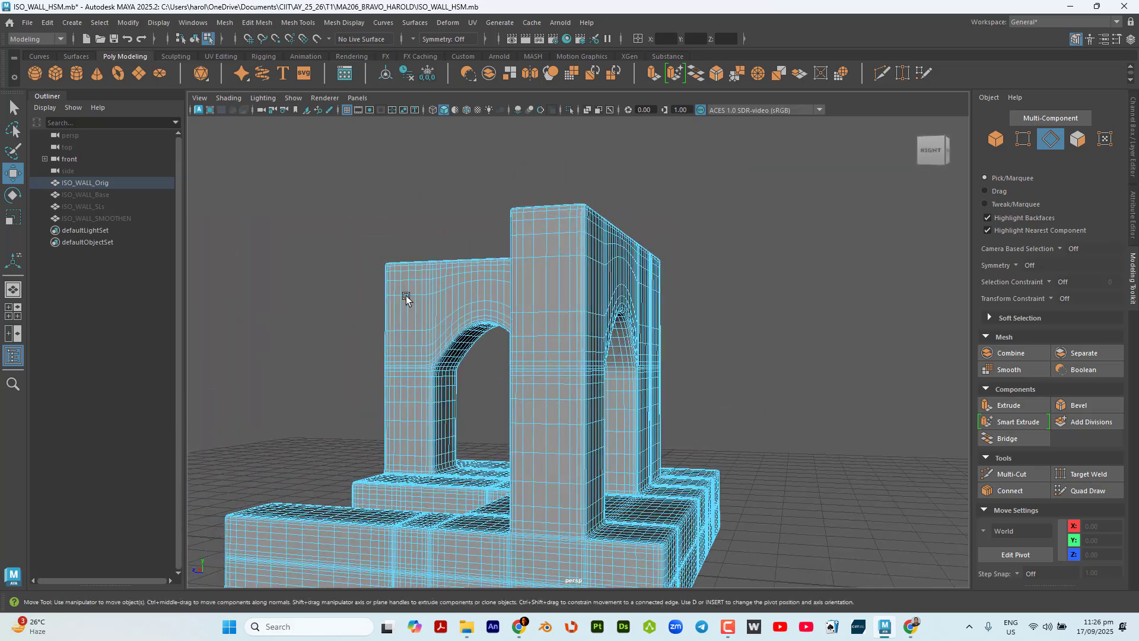
left_click_drag(469, 311, 582, 323, "alt")
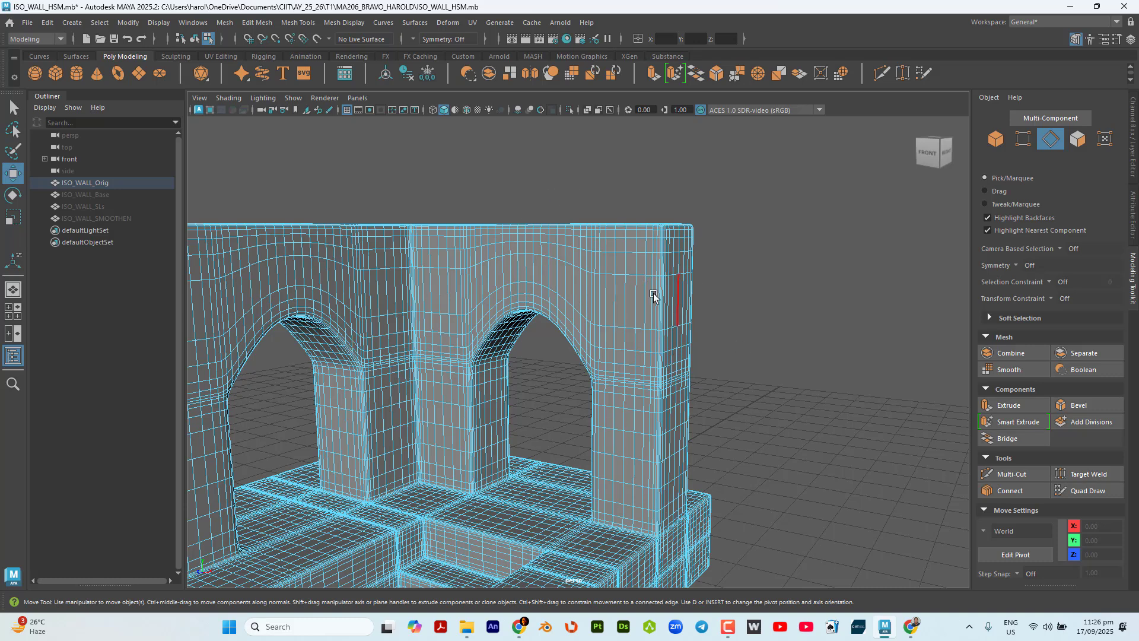
scroll(636, 280, "up", 2)
scroll(661, 315, "up", 2)
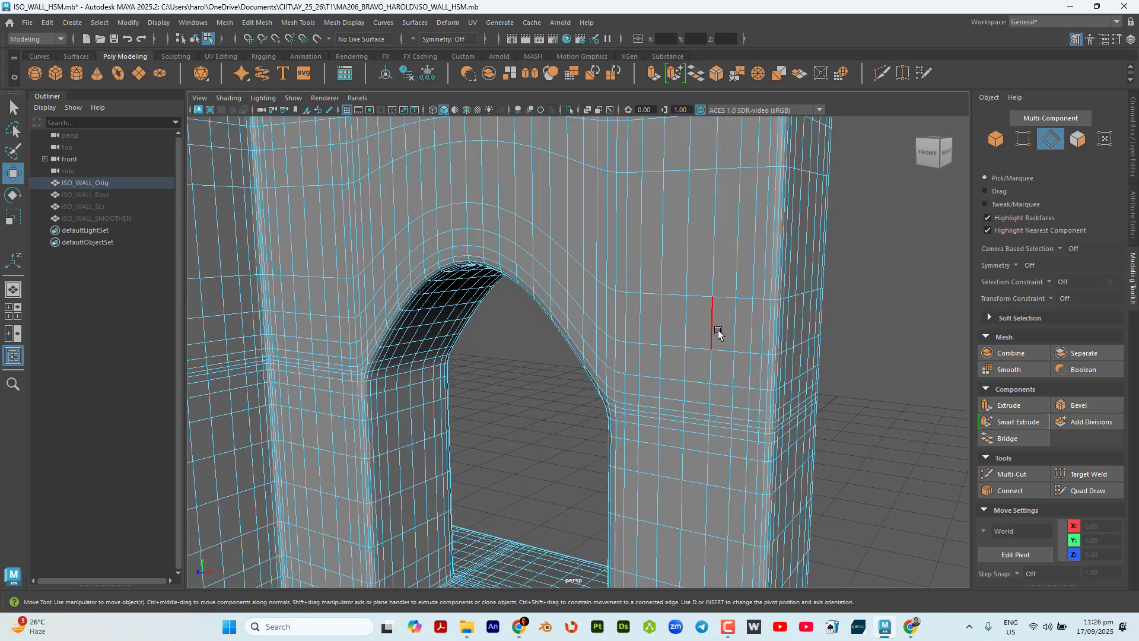
double_click(746, 300)
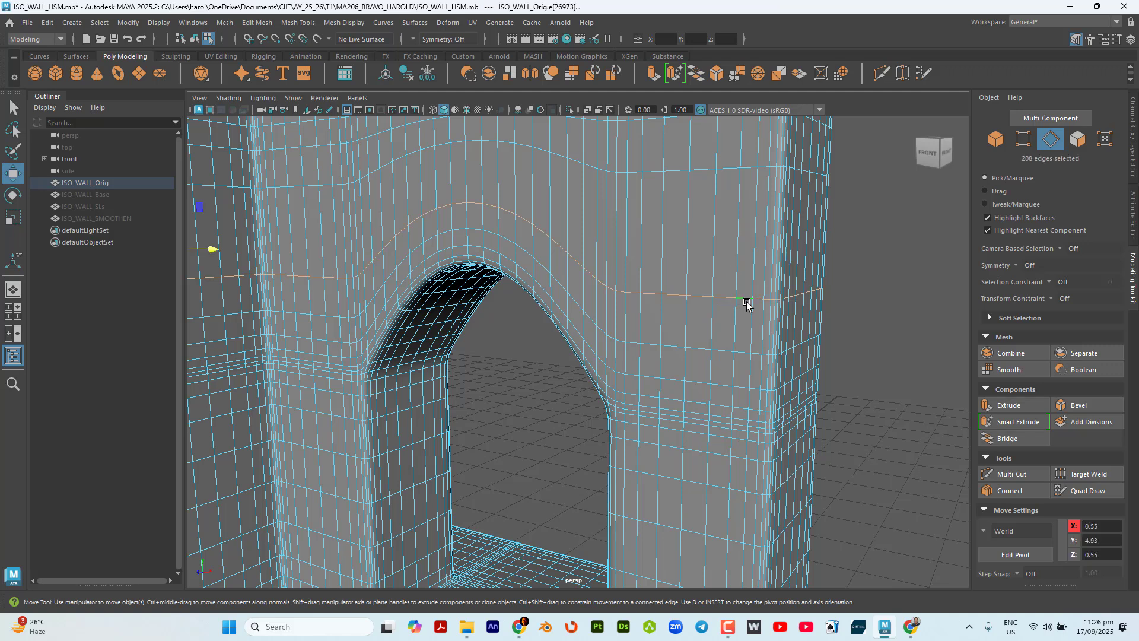
double_click(743, 354, "shift")
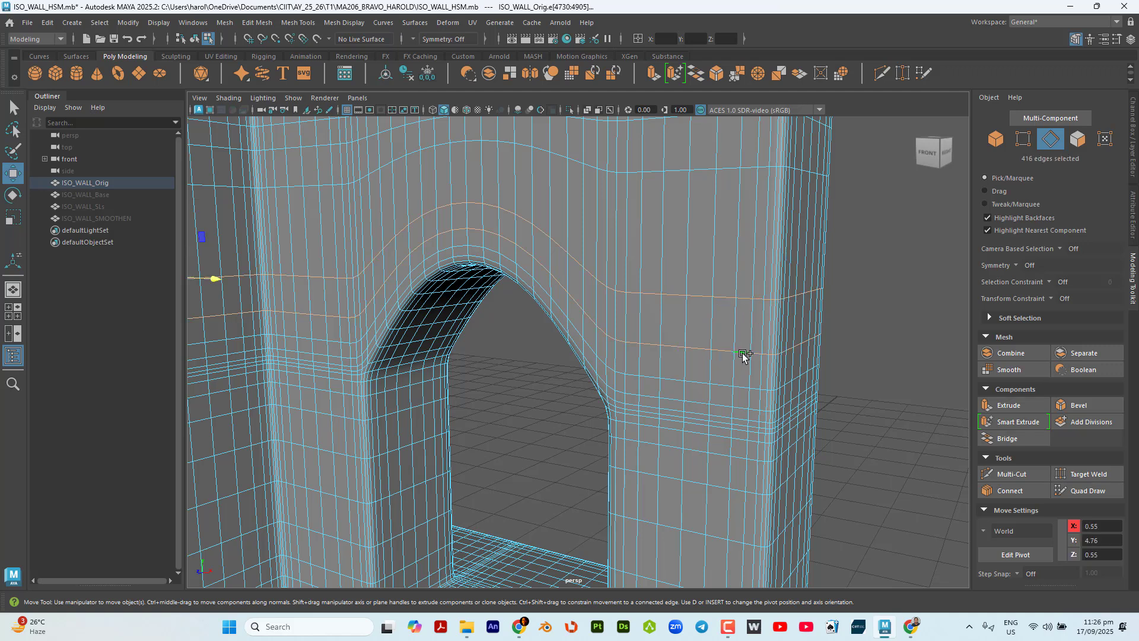
double_click(743, 389, "shift")
left_click_drag(705, 382, 791, 312, "alt")
scroll(660, 301, "up", 5)
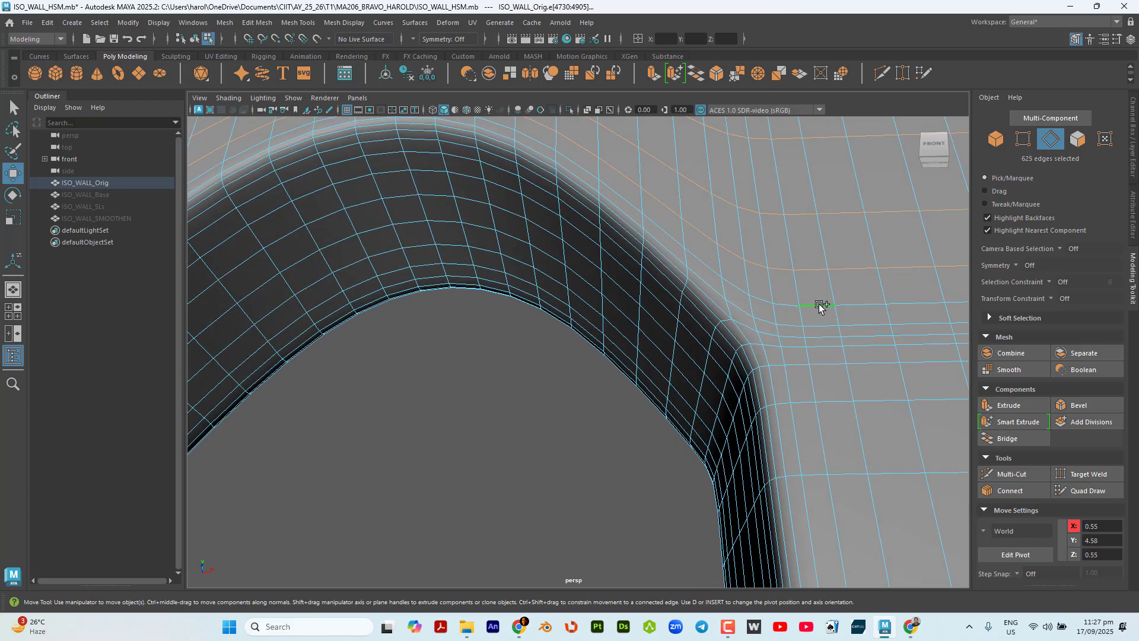
double_click(820, 305, "shift")
Add the four higher horizontal edge loops below the wall's rounded top edge to the selection and delete all eight loops.
scroll(714, 357, "down", 4)
middle_click_drag(717, 358, 634, 595, "alt")
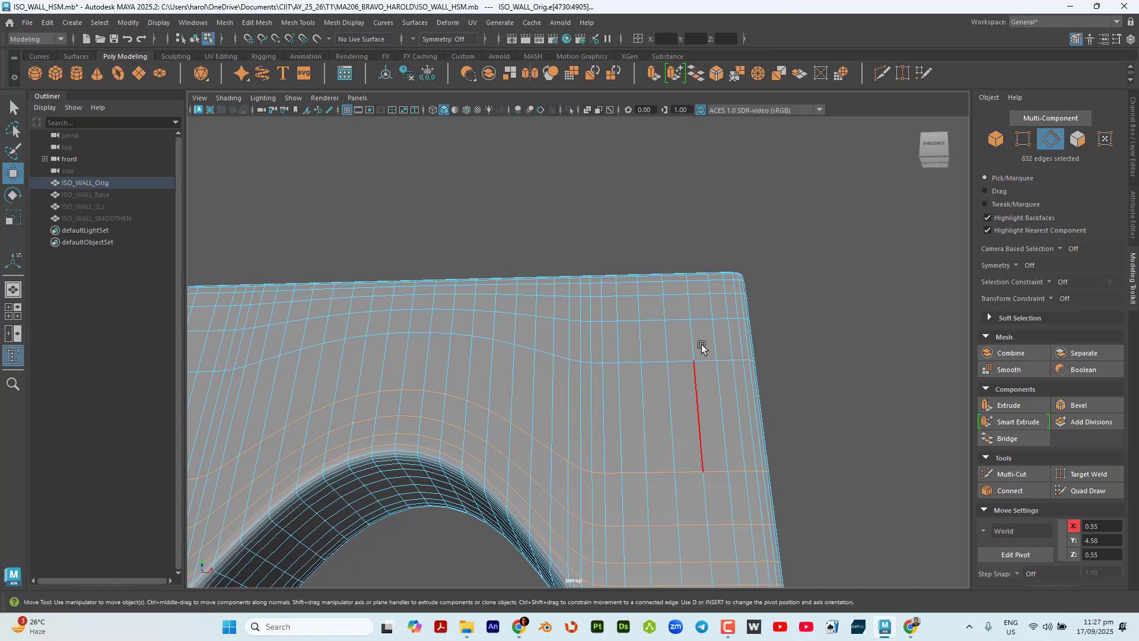
left_click_drag(700, 326, 663, 364, "alt")
double_click(665, 358, "shift")
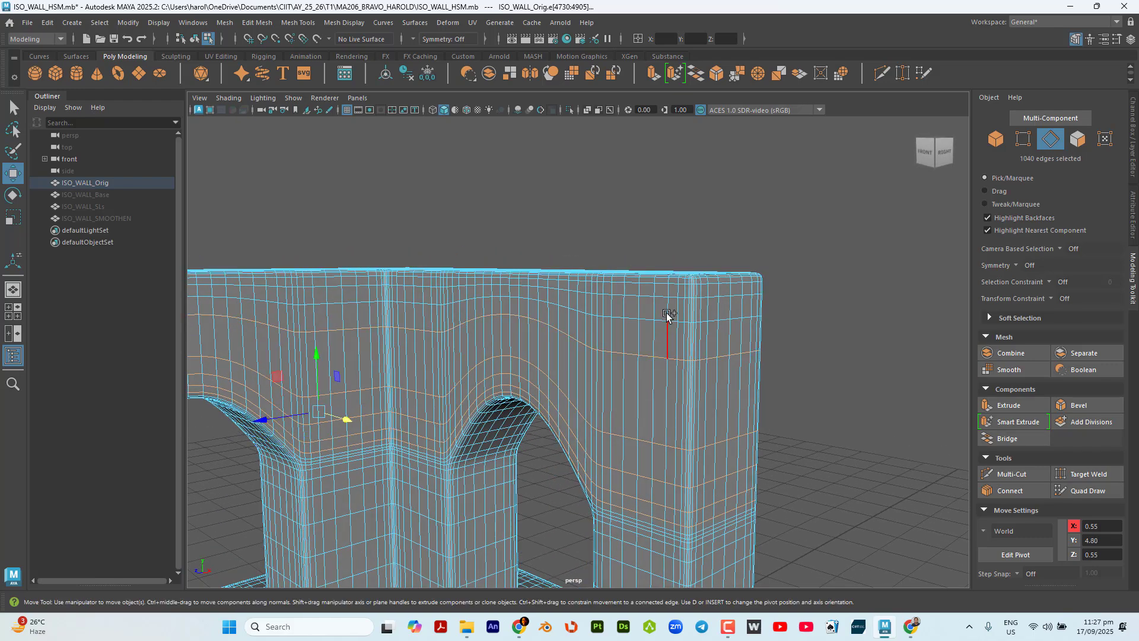
double_click(662, 322, "shift")
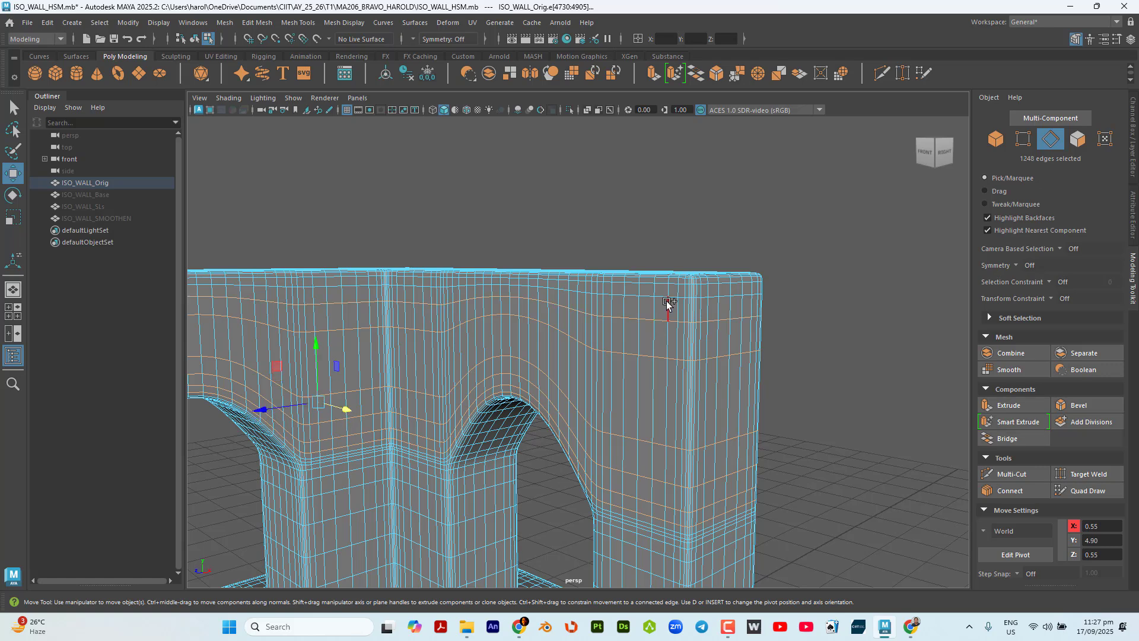
double_click(662, 295, "shift")
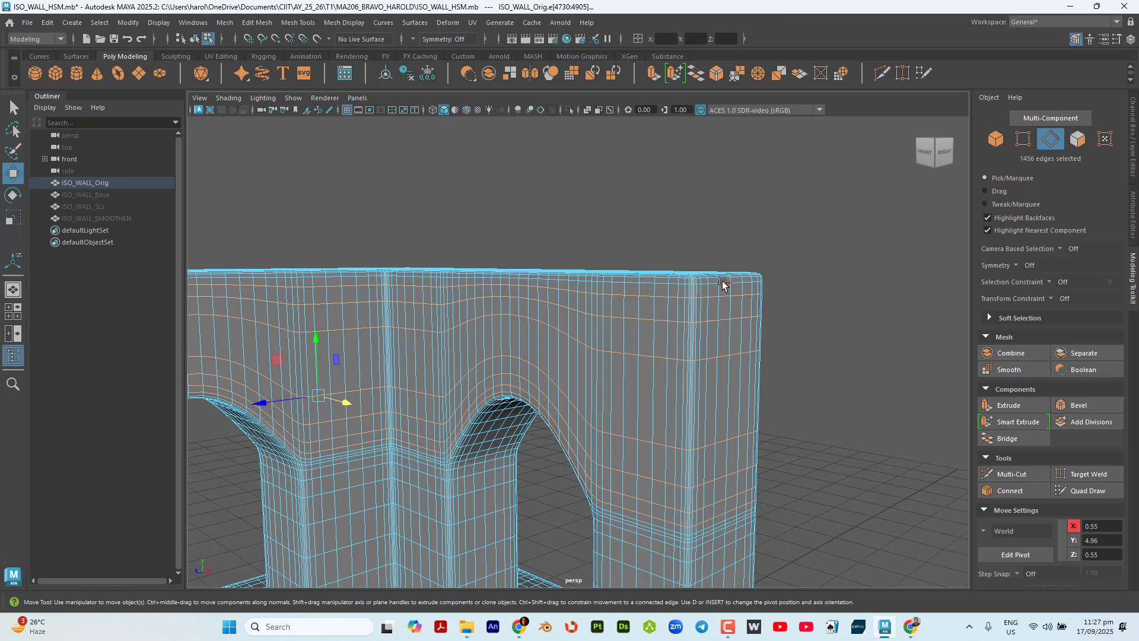
scroll(724, 282, "up", 2)
scroll(724, 282, "down", 3)
scroll(693, 358, "up", 10)
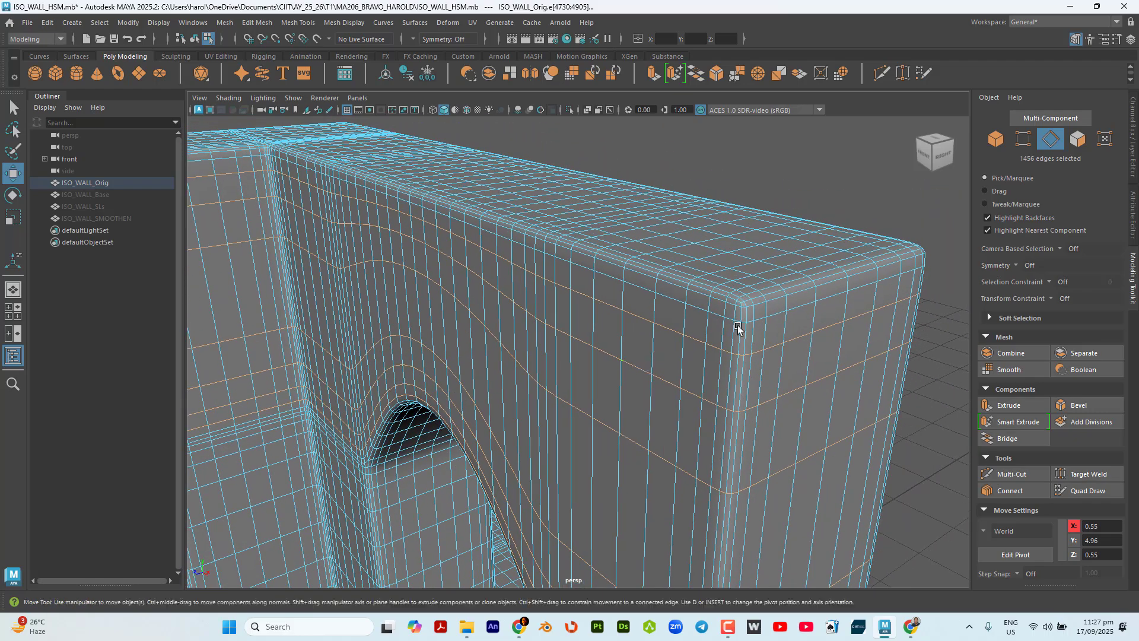
scroll(741, 321, "up", 8)
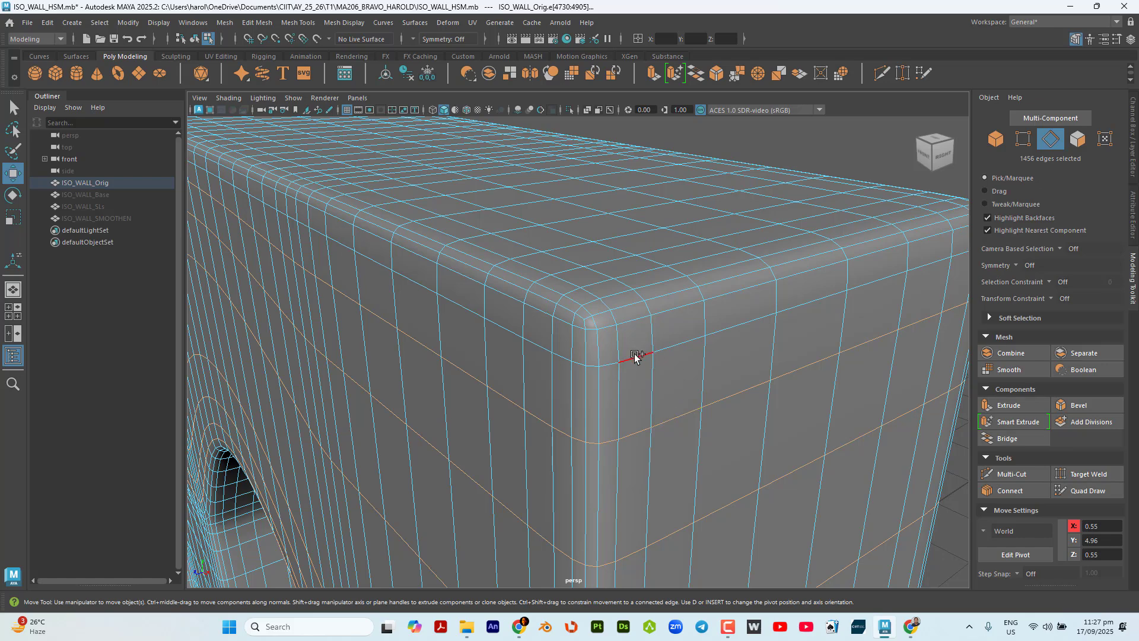
scroll(651, 407, "down", 10)
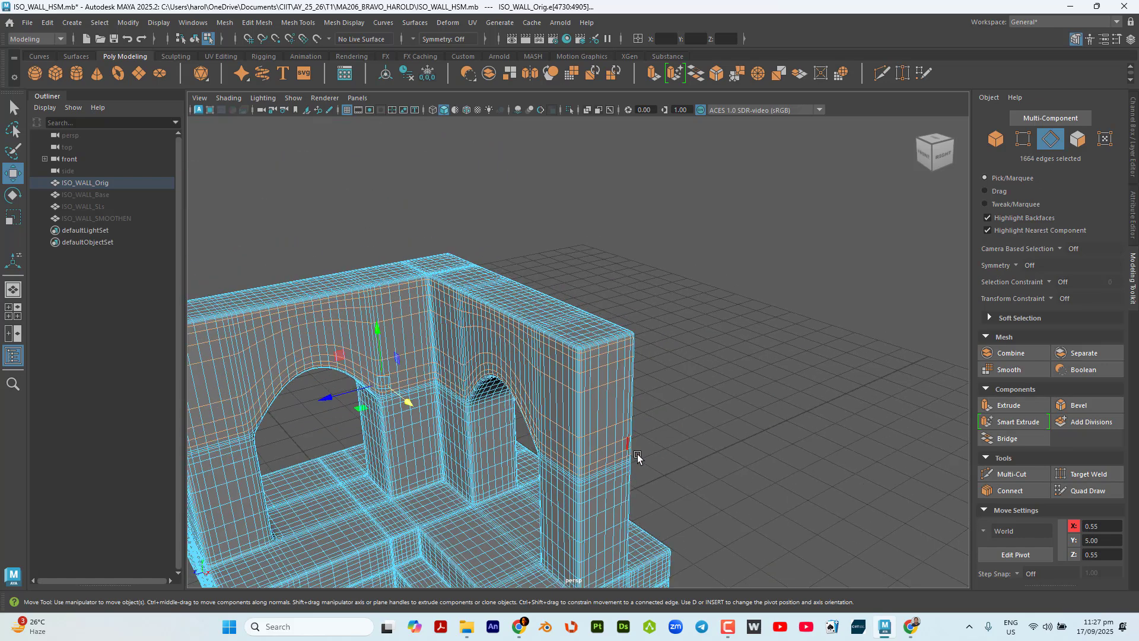
scroll(626, 355, "up", 10)
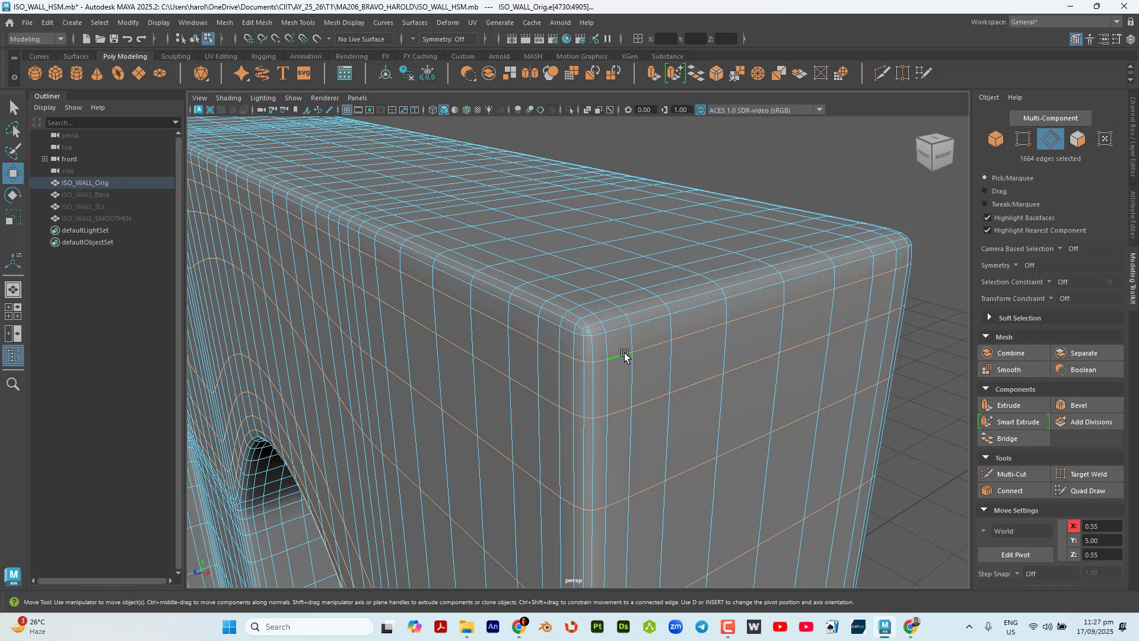
key("Delete")
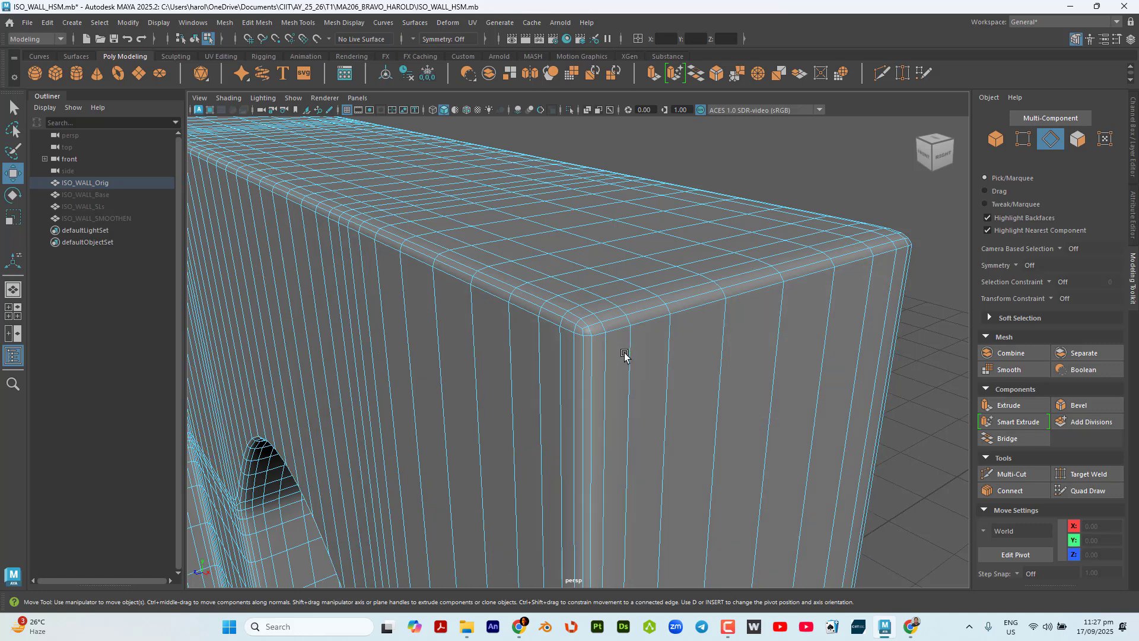
Examine the vertical edge loops above both arches and on the wall's narrow end face from several angles.
left_click_drag(625, 355, 529, 583, "alt")
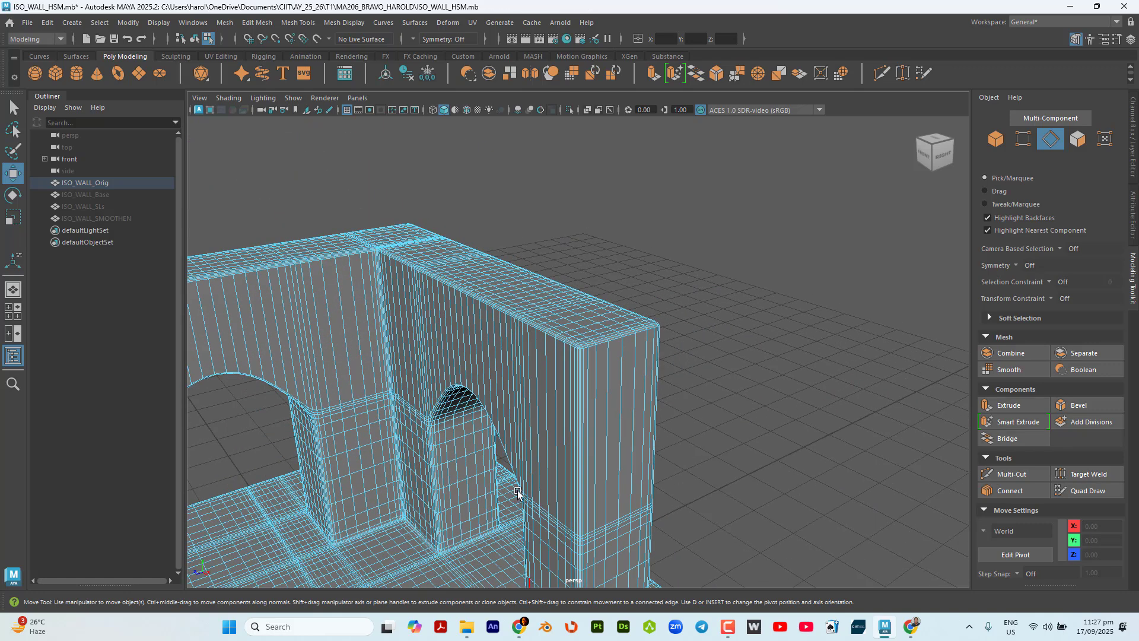
left_click_drag(517, 492, 742, 307, "alt")
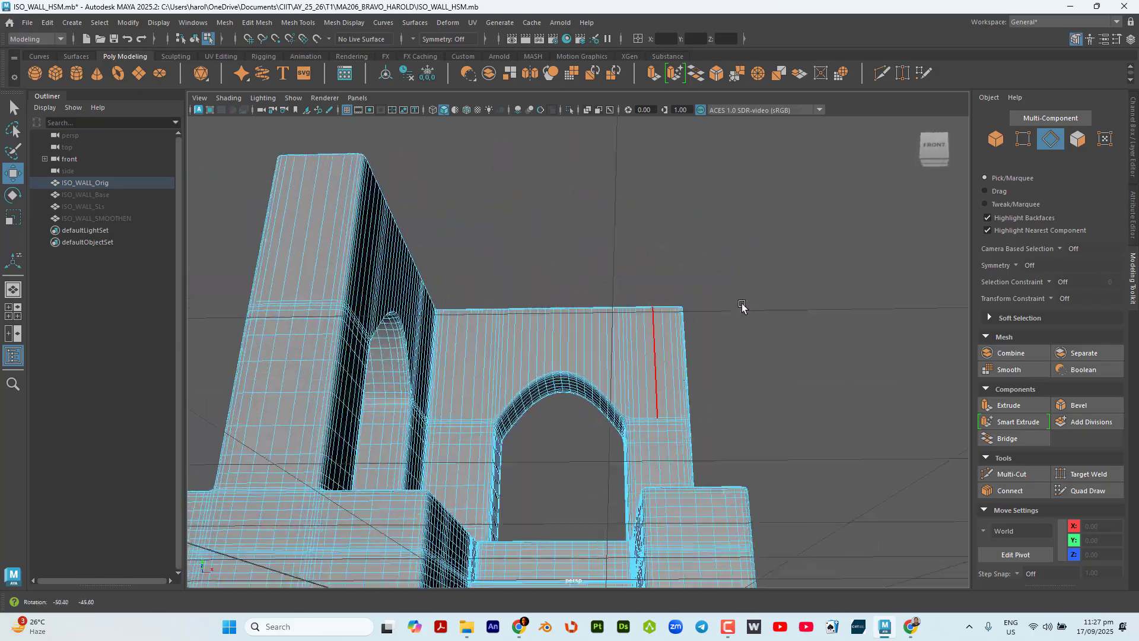
scroll(564, 361, "up", 5)
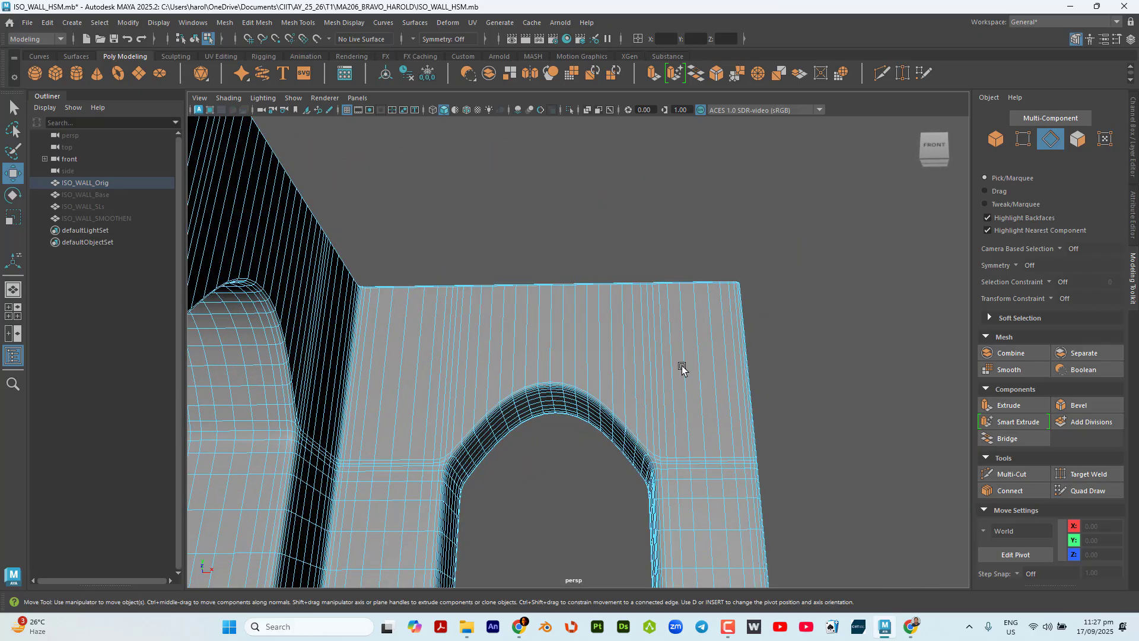
scroll(682, 365, "down", 1)
left_click_drag(687, 381, 595, 419, "alt")
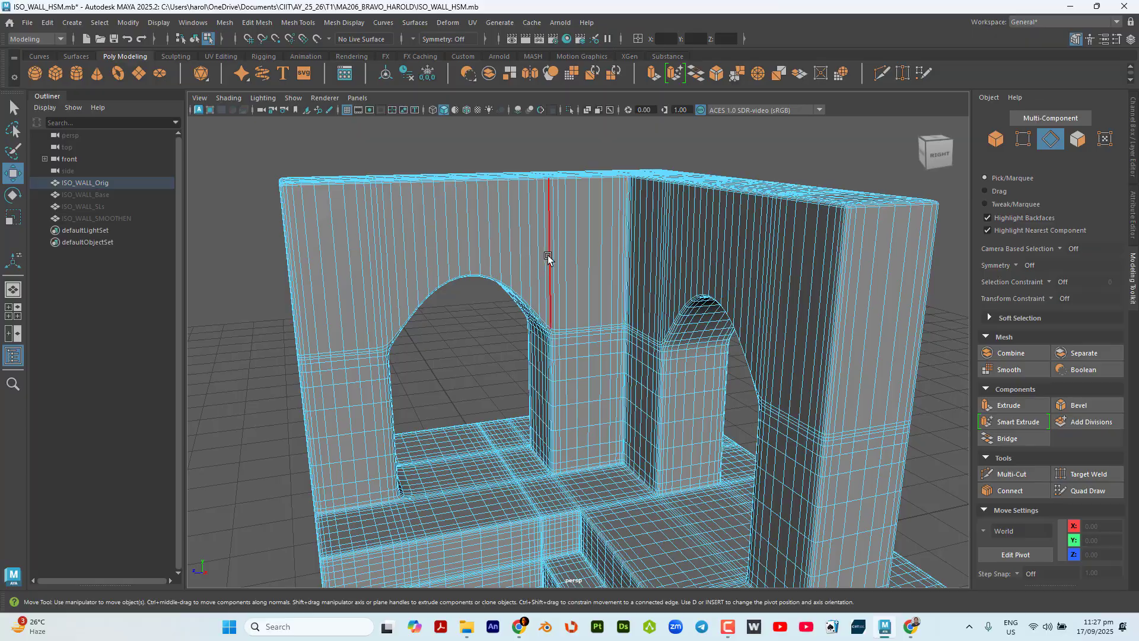
left_click_drag(522, 256, 575, 394, "alt")
scroll(793, 321, "up", 2)
scroll(793, 323, "down", 1)
middle_click_drag(793, 322, 687, 394, "alt")
scroll(686, 394, "up", 1)
Select five vertical edge loops on the wall's narrow end face that continue along its top, working toward the outer corner.
double_click(692, 395)
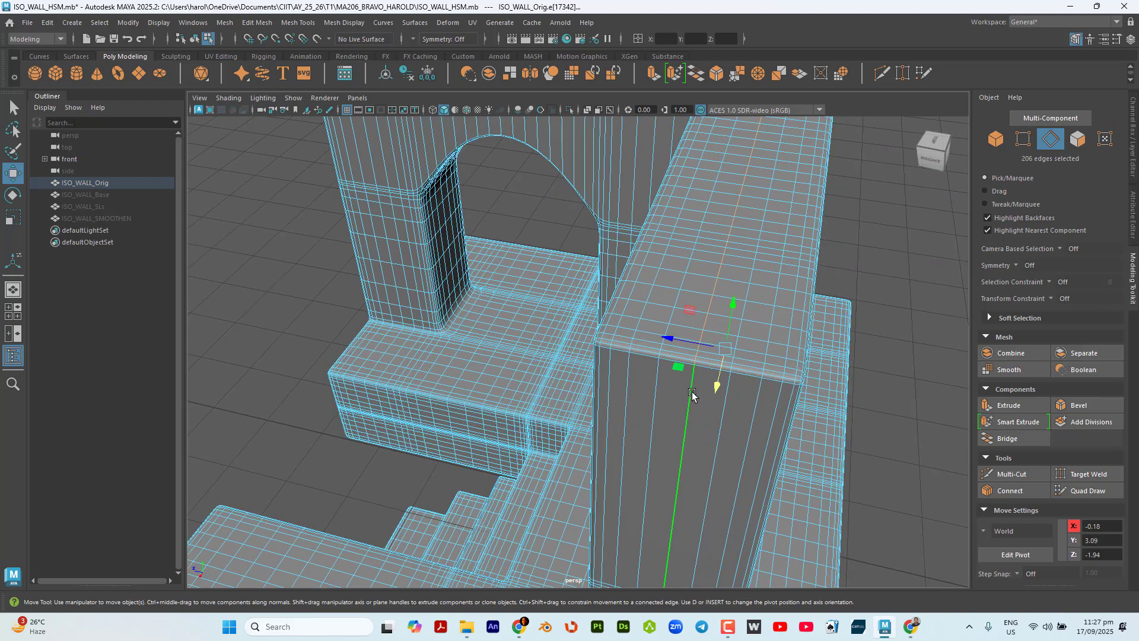
key("q")
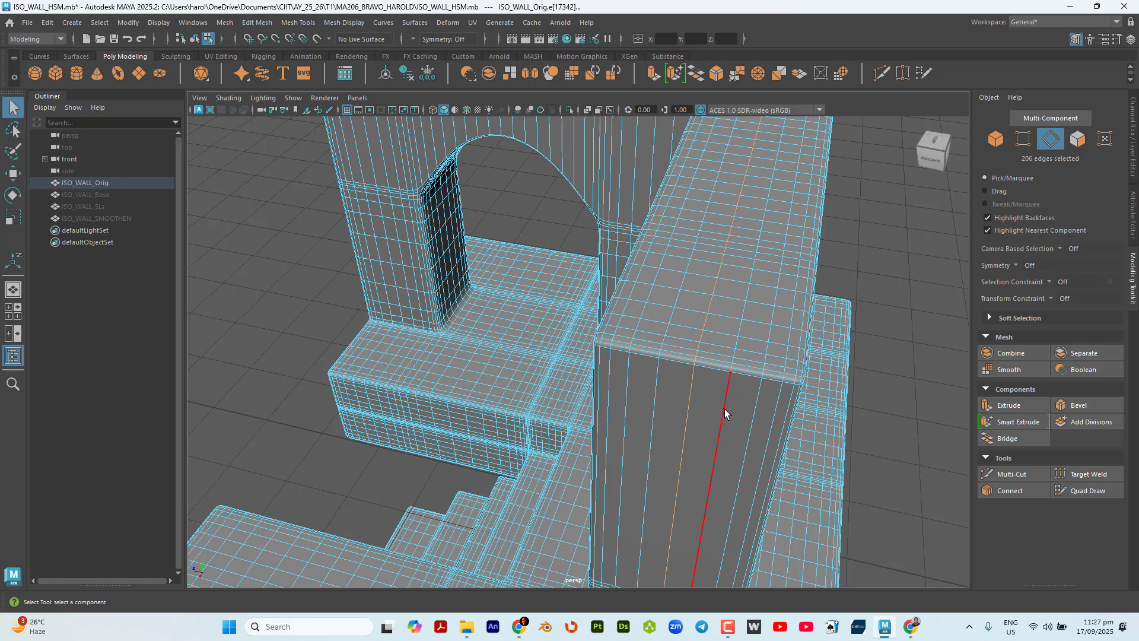
double_click(724, 408, "shift")
middle_click_drag(786, 435, 710, 402, "alt")
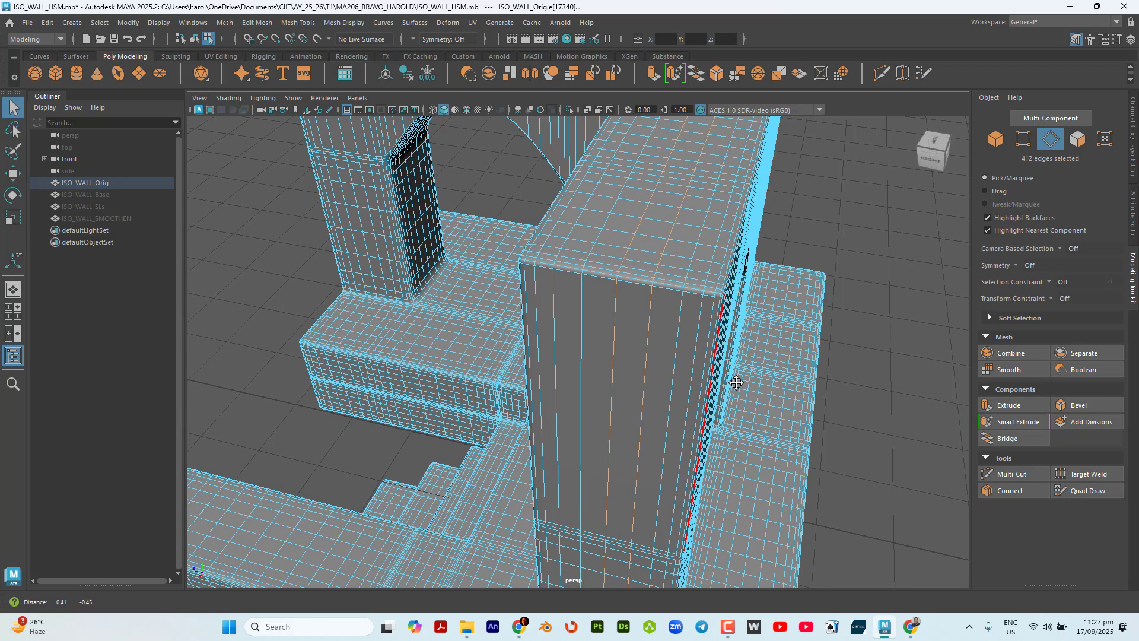
double_click(678, 340, "shift")
double_click(696, 340, "shift")
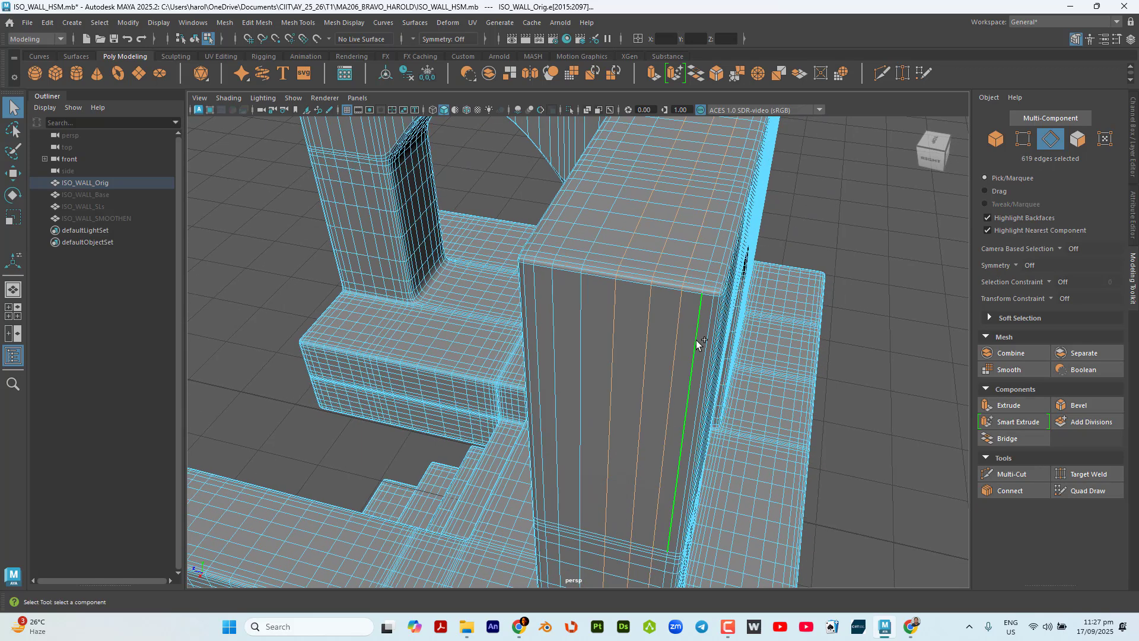
left_click_drag(730, 291, 720, 371, "alt")
scroll(591, 249, "up", 2)
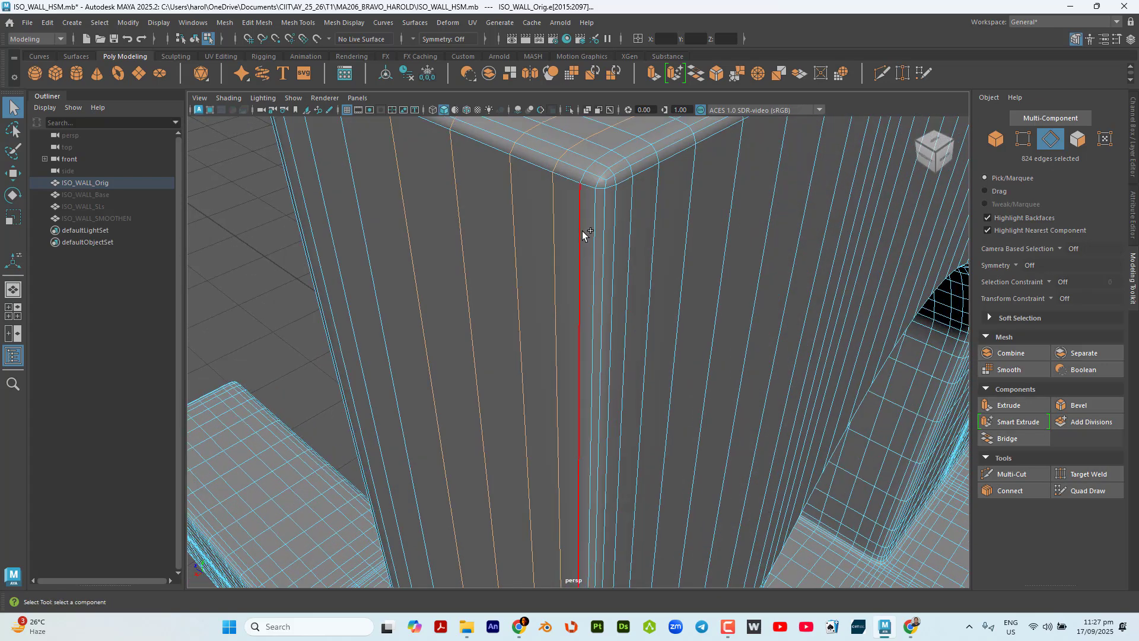
double_click(581, 231, "shift")
Add the four remaining vertical edge loops toward the end face's inner corner and delete all nine loops.
left_click_drag(667, 364, 610, 330, "alt")
scroll(585, 247, "up", 1)
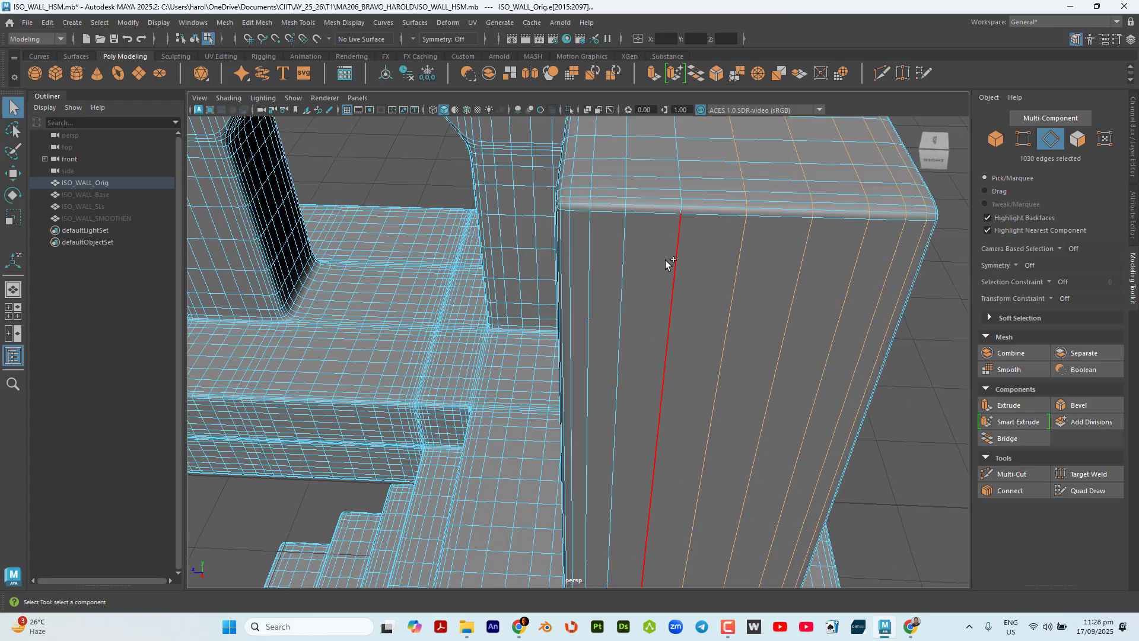
double_click(623, 255, "shift")
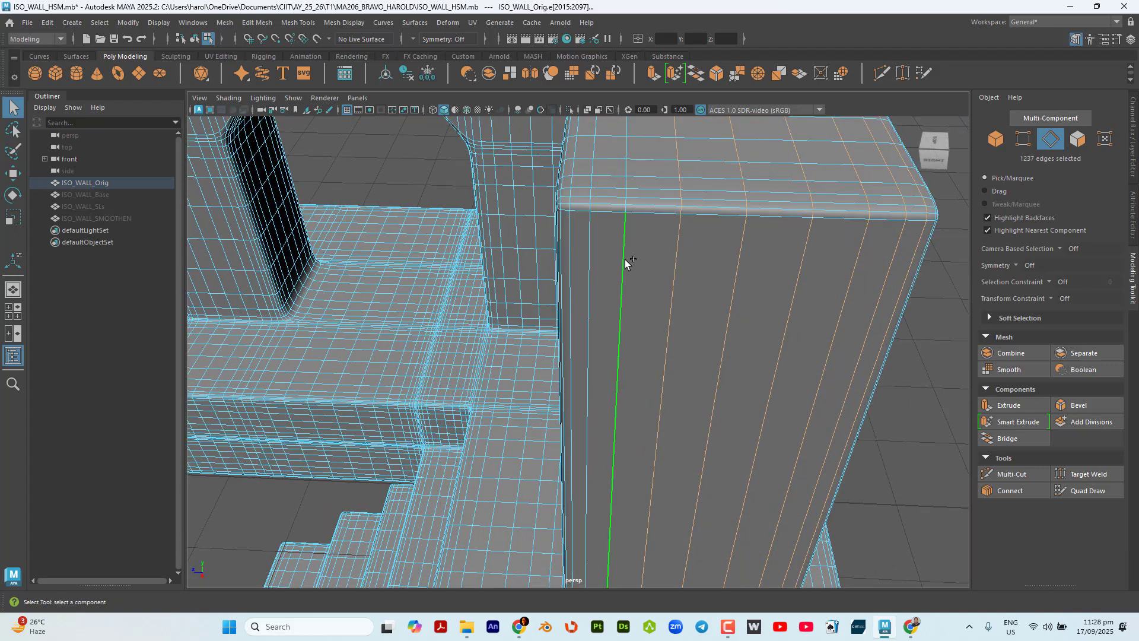
double_click(589, 257, "shift")
double_click(574, 254, "shift")
left_click_drag(607, 284, 704, 339, "alt")
scroll(708, 334, "up", 3)
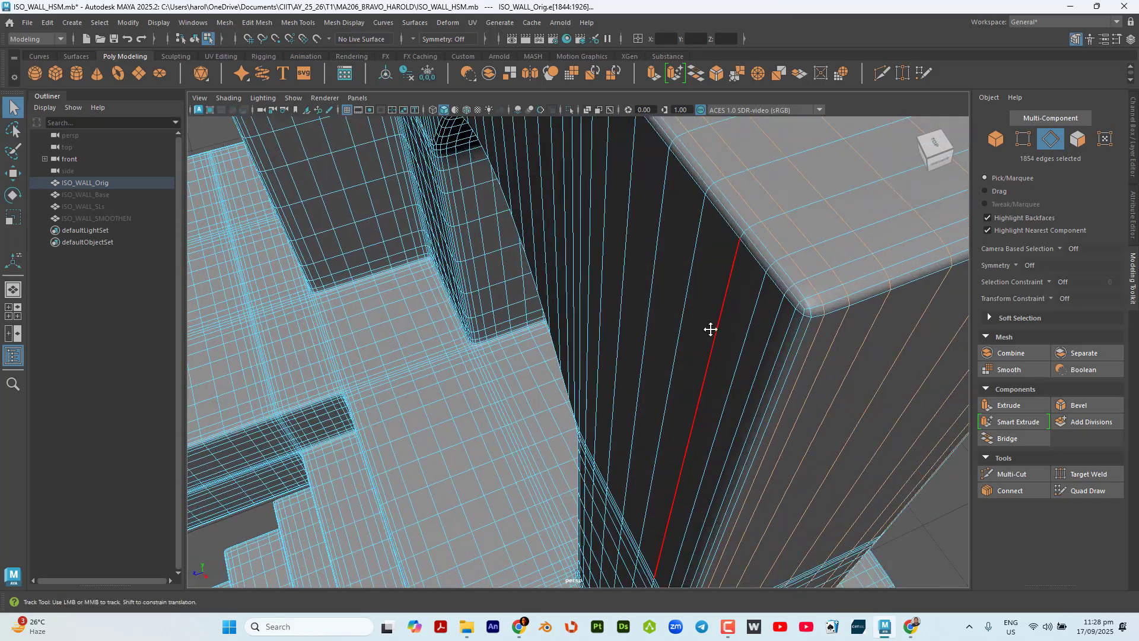
middle_click_drag(710, 329, 622, 374, "alt")
scroll(622, 372, "down", 4)
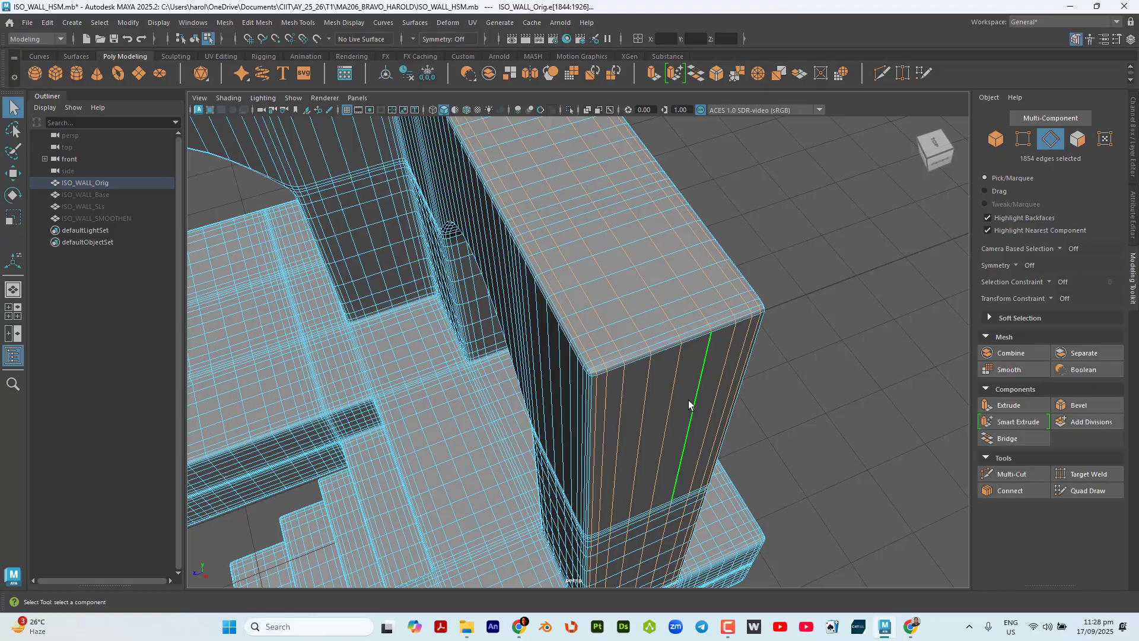
key("Delete")
Select five vertical edge loops near the outer corner where the two walls meet, continuing across the wall's top.
left_click_drag(689, 400, 589, 267, "alt")
scroll(651, 302, "up", 5)
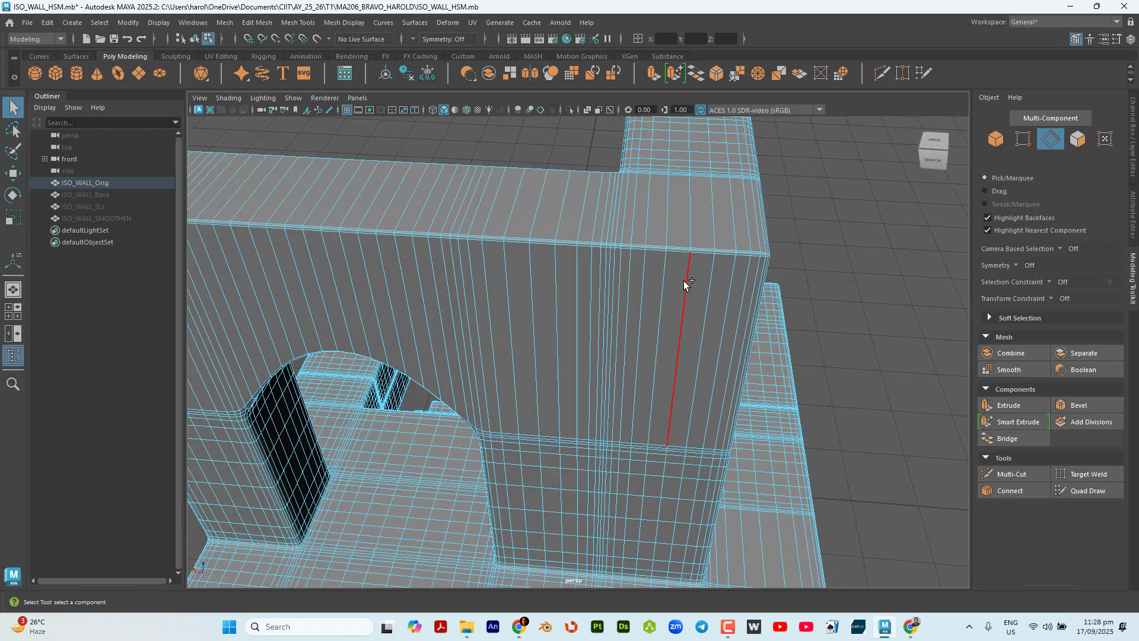
double_click(683, 280)
scroll(728, 269, "up", 5)
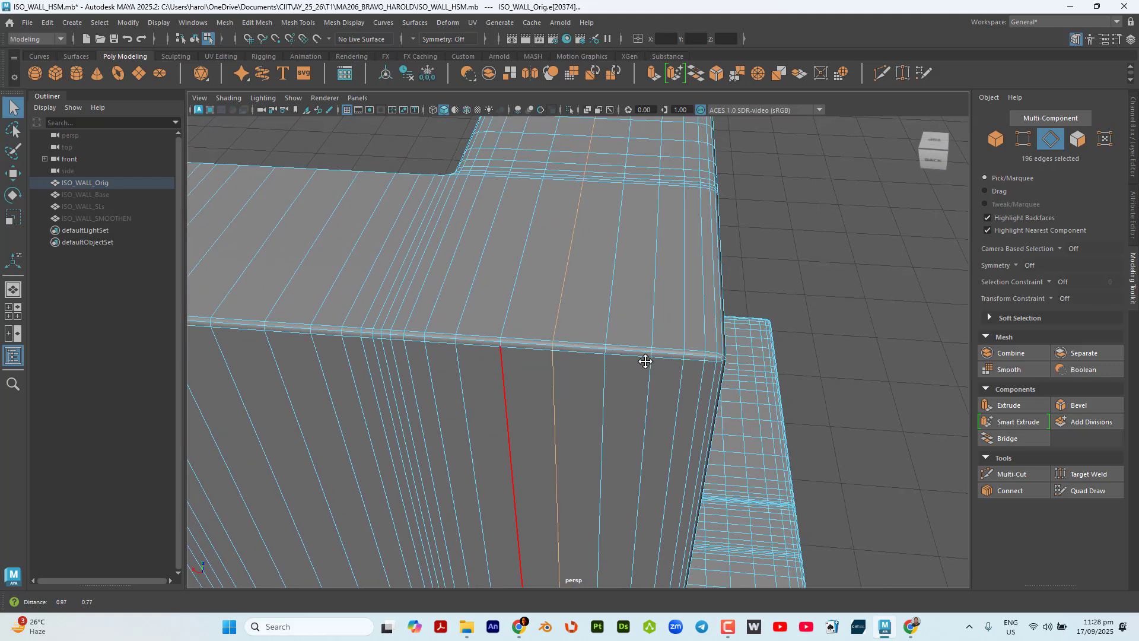
double_click(600, 393, "shift")
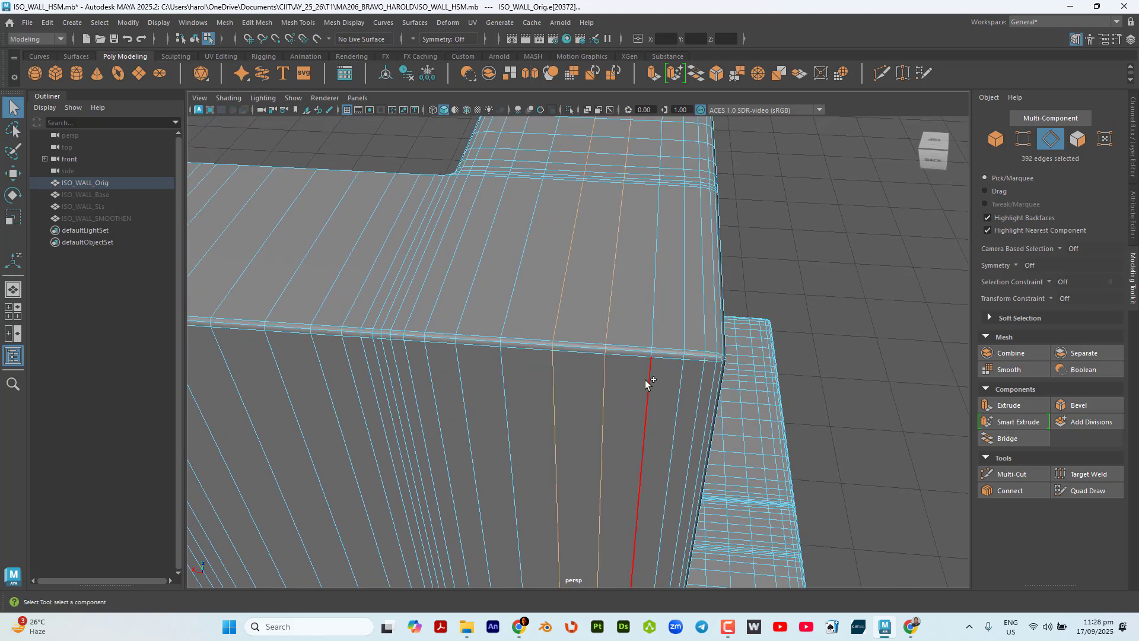
double_click(645, 380, "shift")
double_click(684, 371, "shift")
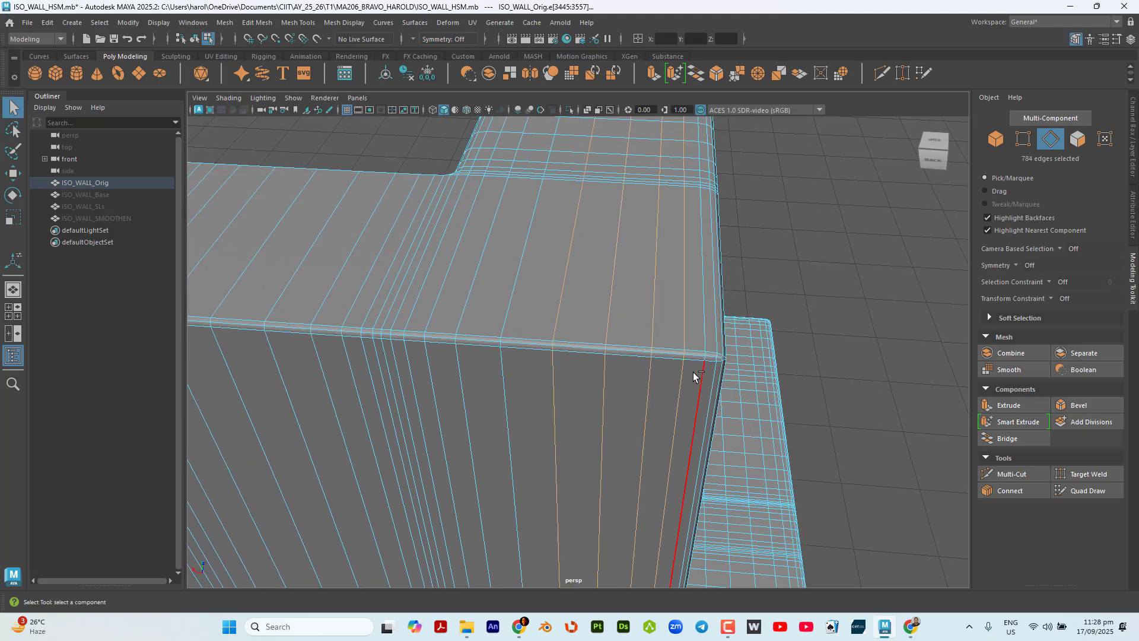
double_click(699, 376, "shift")
Add the four neighbouring edge loops toward the walls' inner corner and delete all nine loops.
left_click_drag(766, 430, 712, 425, "alt")
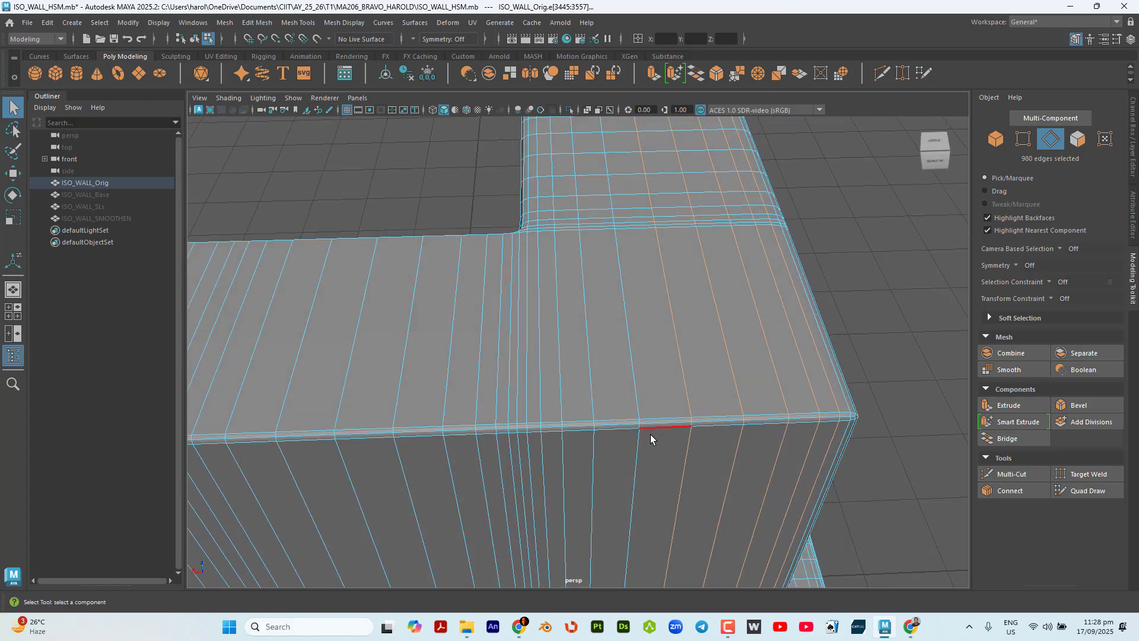
double_click(635, 377, "shift")
double_click(592, 386, "shift")
double_click(569, 383, "shift")
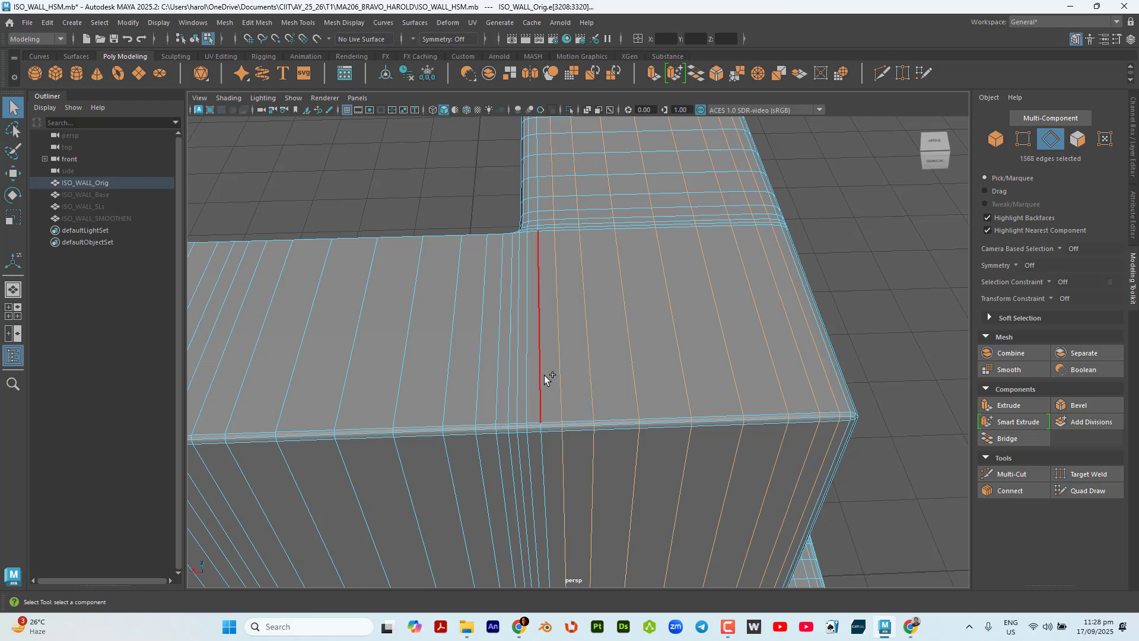
double_click(543, 375, "shift")
left_click_drag(543, 375, 889, 394, "alt")
scroll(628, 335, "up", 7)
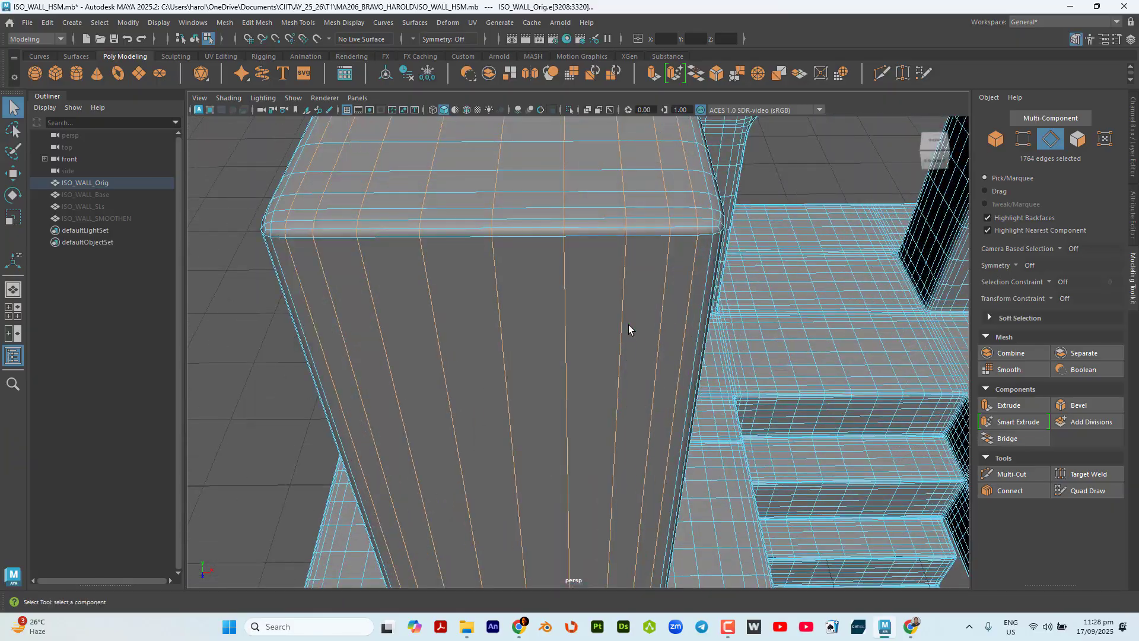
left_click_drag(487, 326, 481, 324, "alt")
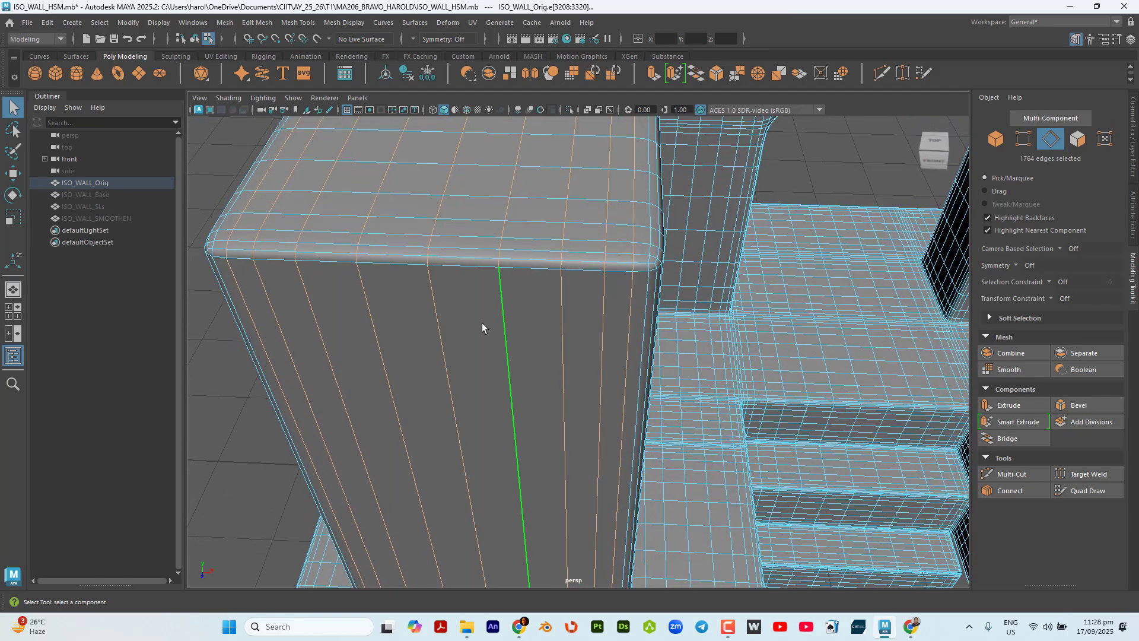
key("ctrl+Delete")
Select five lengthwise edge loops on top of the low block beside the stairs, working toward its outer side.
scroll(597, 374, "down", 7)
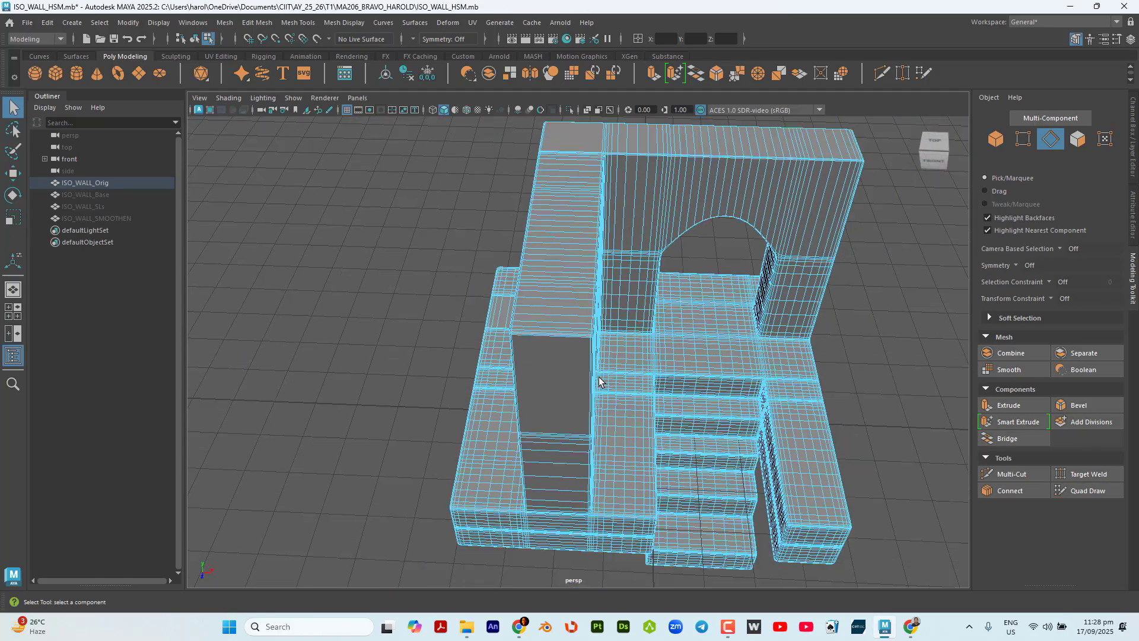
left_click_drag(599, 375, 813, 350, "alt")
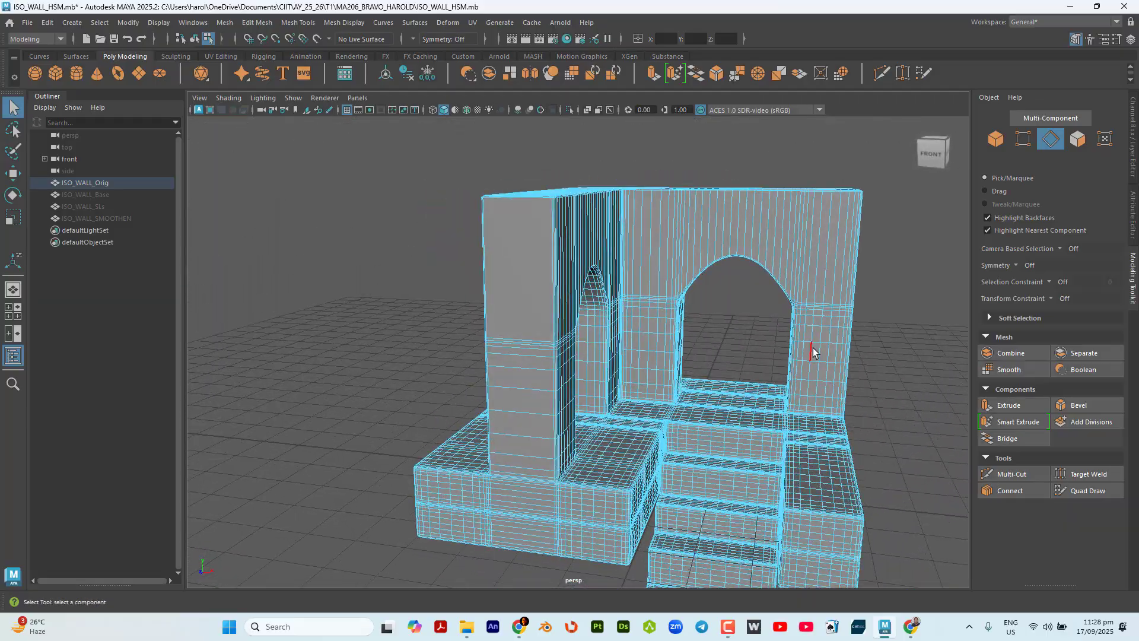
middle_click_drag(813, 351, 725, 310, "alt")
scroll(680, 389, "up", 5)
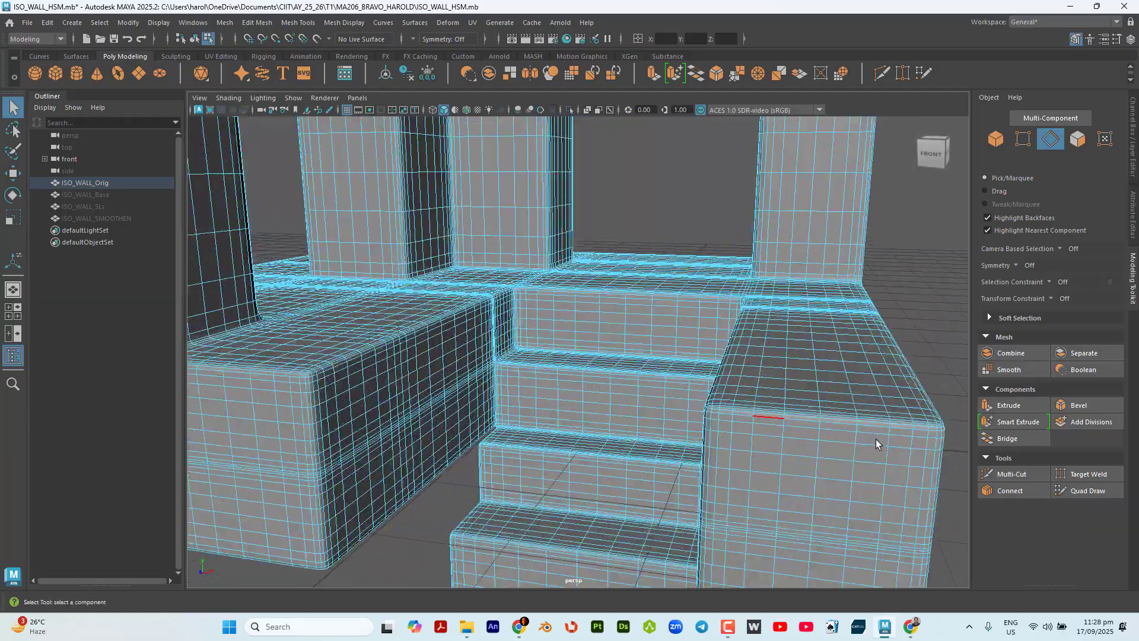
scroll(828, 405, "up", 5)
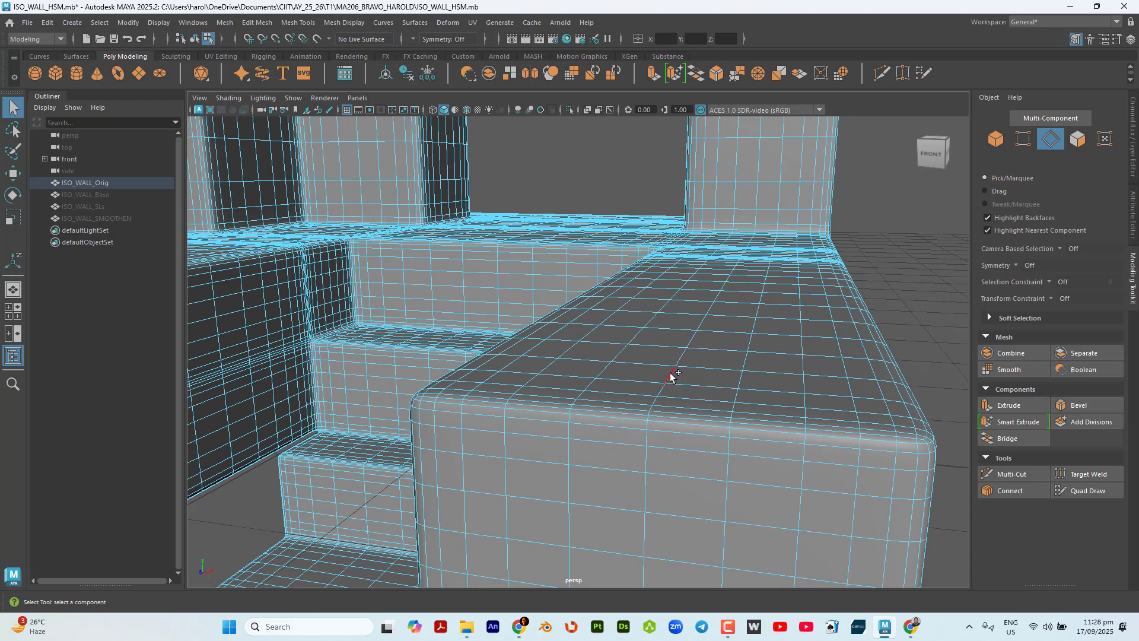
double_click(670, 375)
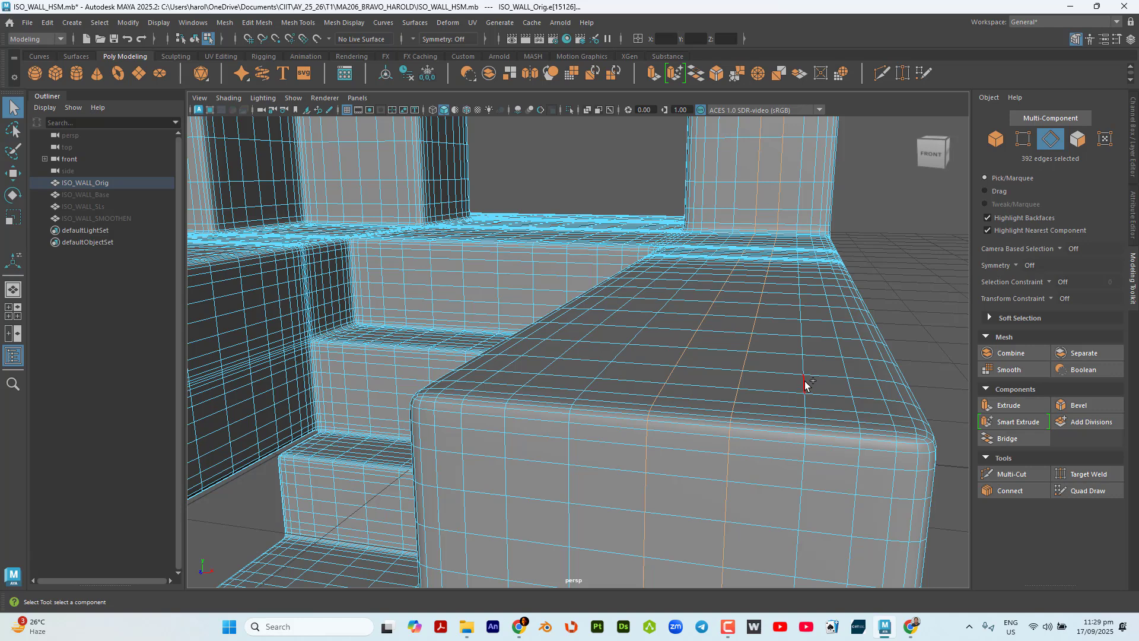
double_click(852, 385, "shift")
left_click_drag(853, 385, 712, 417, "alt")
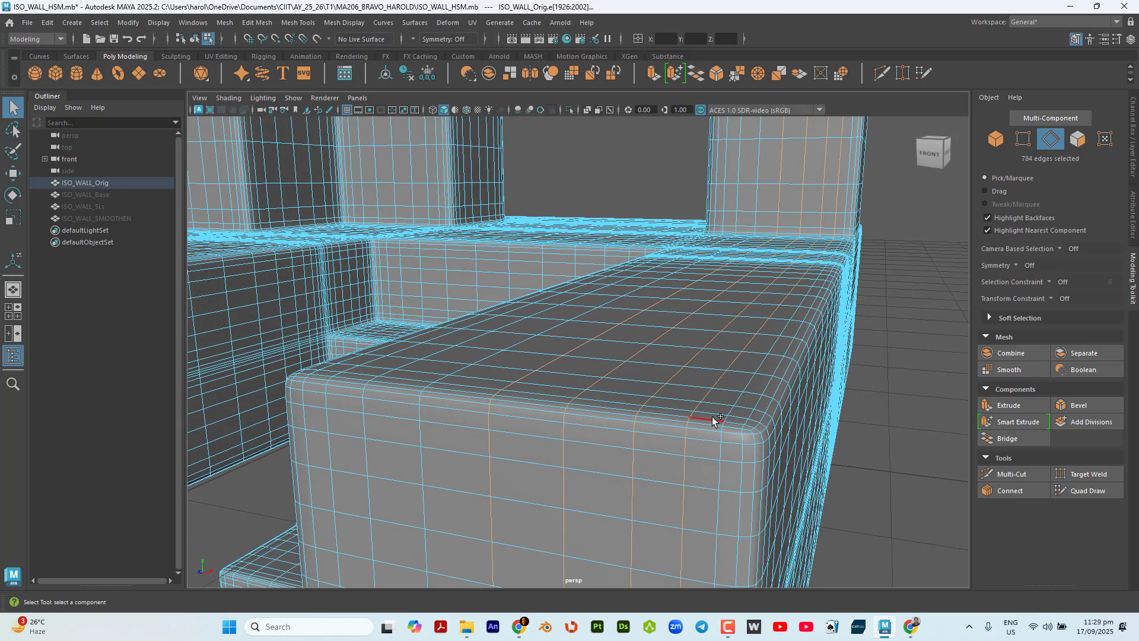
double_click(738, 396, "shift")
Add the remaining lengthwise edge loops on the block's stair side to the selection and delete them all.
left_click_drag(459, 410, 476, 415, "alt")
double_click(606, 371, "shift")
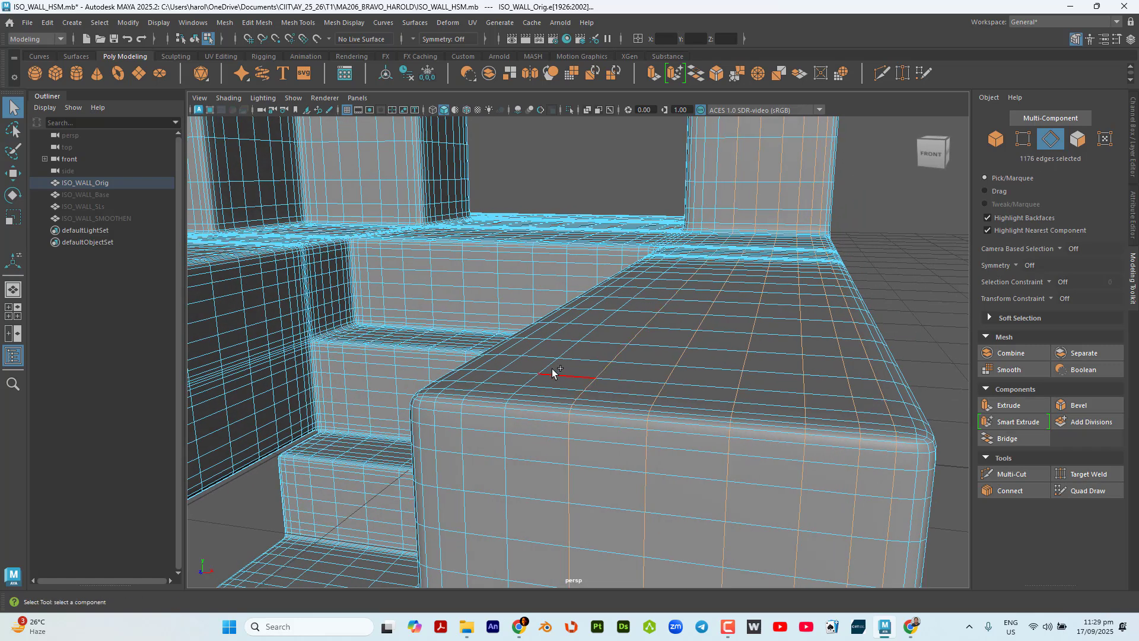
double_click(547, 367, "shift")
double_click(496, 376, "shift")
left_click_drag(496, 376, 658, 411, "alt")
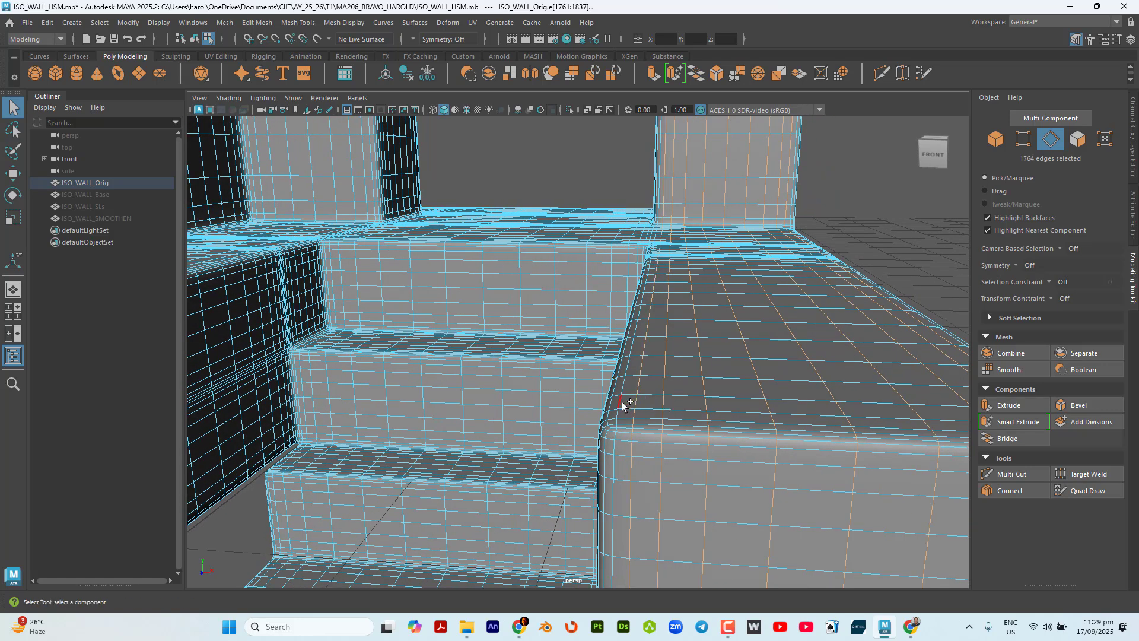
double_click(622, 404, "shift")
left_click_drag(702, 458, 579, 431, "alt")
key("Delete")
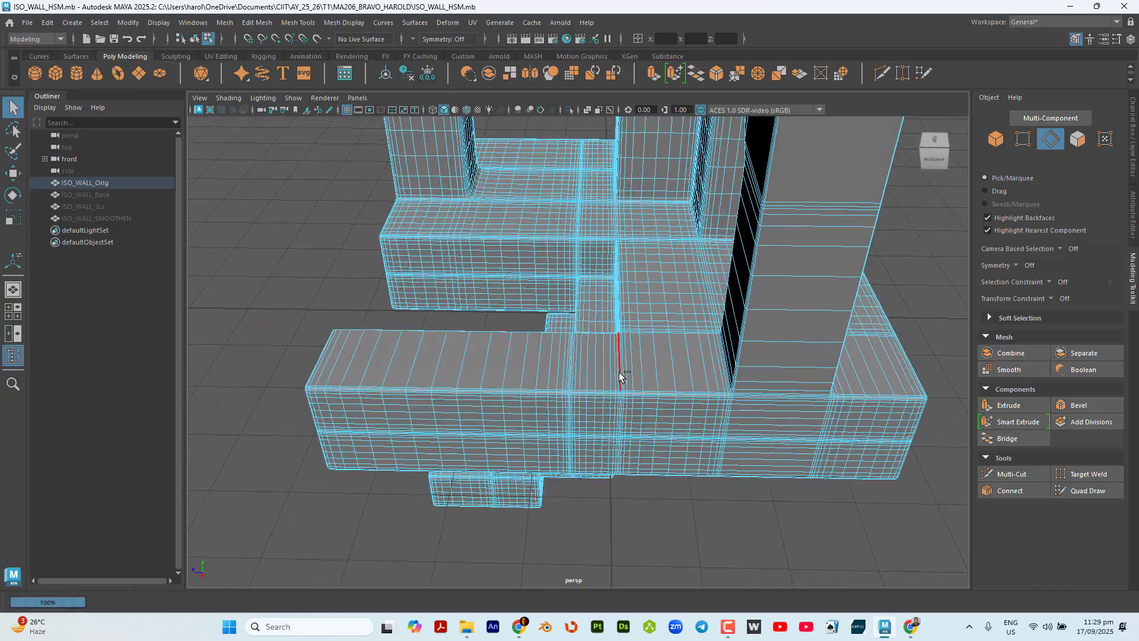
Examine the remaining edge loops around the arch pillars and the floor between them from several angles.
left_click_drag(617, 377, 730, 326, "alt")
scroll(733, 325, "up", 4)
middle_click_drag(732, 326, 698, 451, "alt")
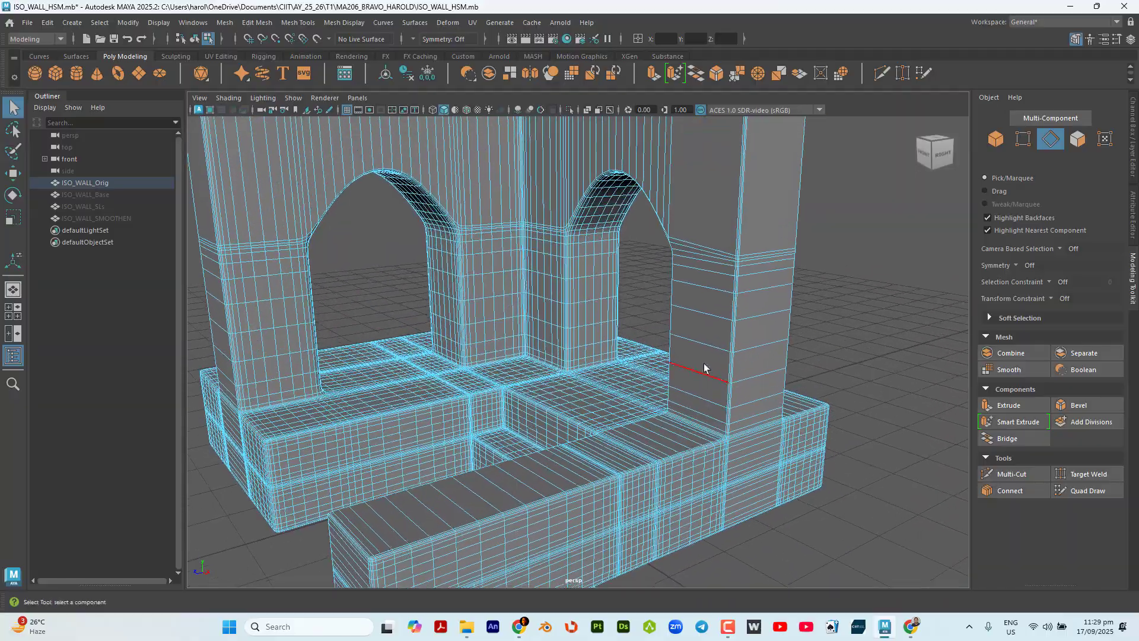
scroll(706, 370, "up", 3)
scroll(714, 383, "up", 2)
mouse_move(711, 385)
left_mouse_down("alt")
mouse_move(696, 365)
mouse_move(682, 374)
mouse_move(702, 391)
left_mouse_up("alt")
middle_click_drag(702, 392, 646, 397, "alt")
scroll(645, 393, "down", 1)
scroll(609, 249, "up", 1)
middle_click_drag(610, 251, 692, 468, "alt")
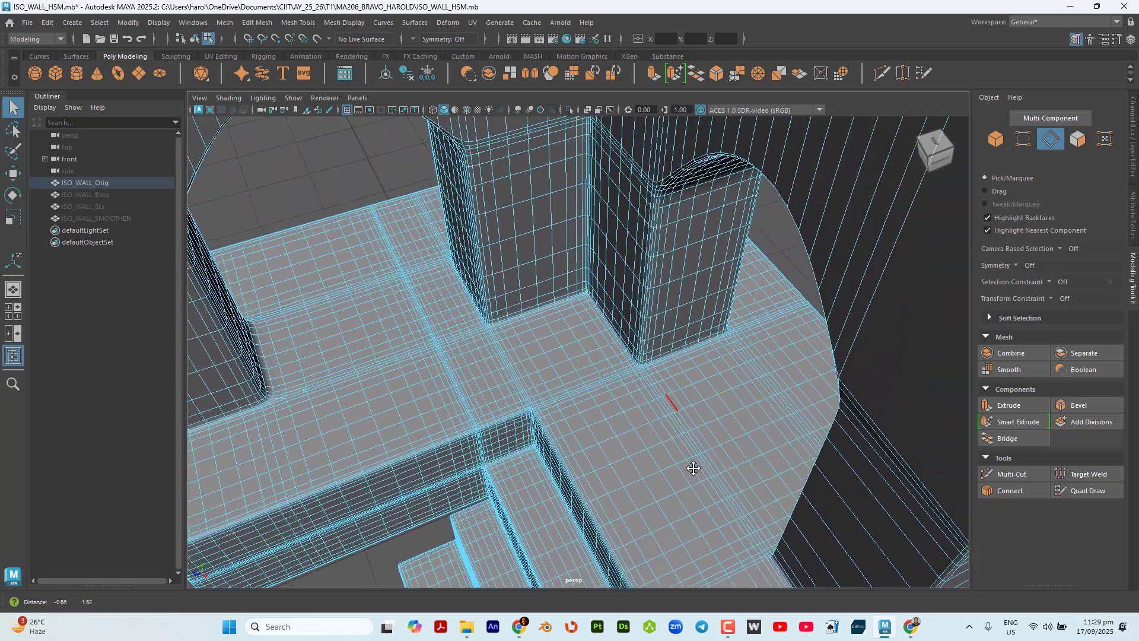
scroll(702, 266, "up", 2)
Select the vertical edge loops on the pillar's inner face in the arch opening, continuing across the floor, and delete them.
left_click(741, 222)
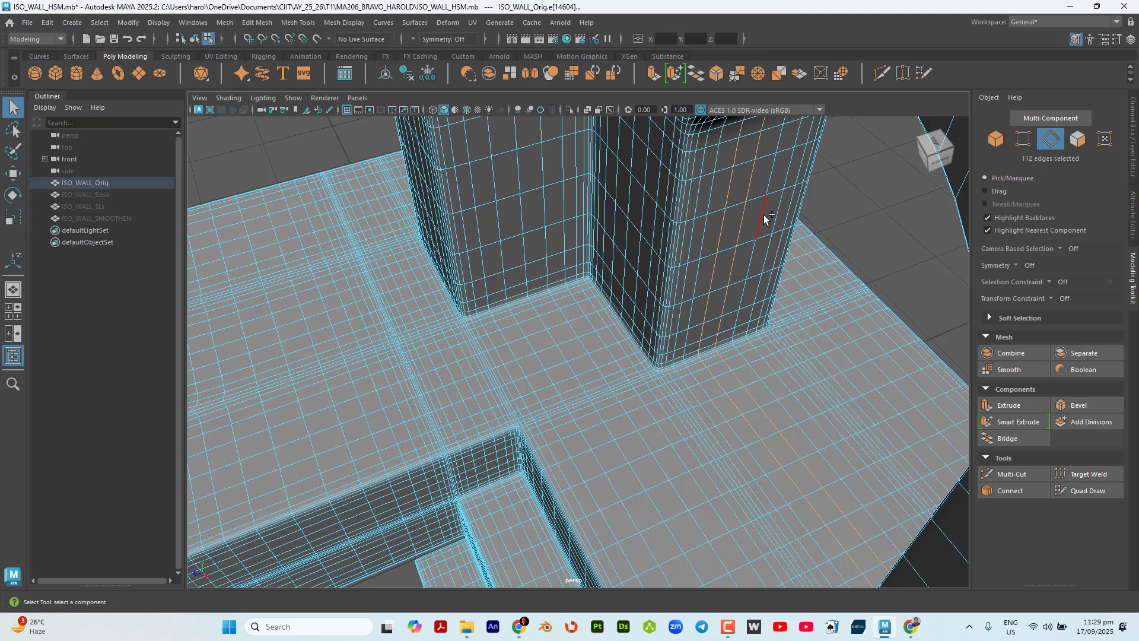
double_click(762, 218, "shift")
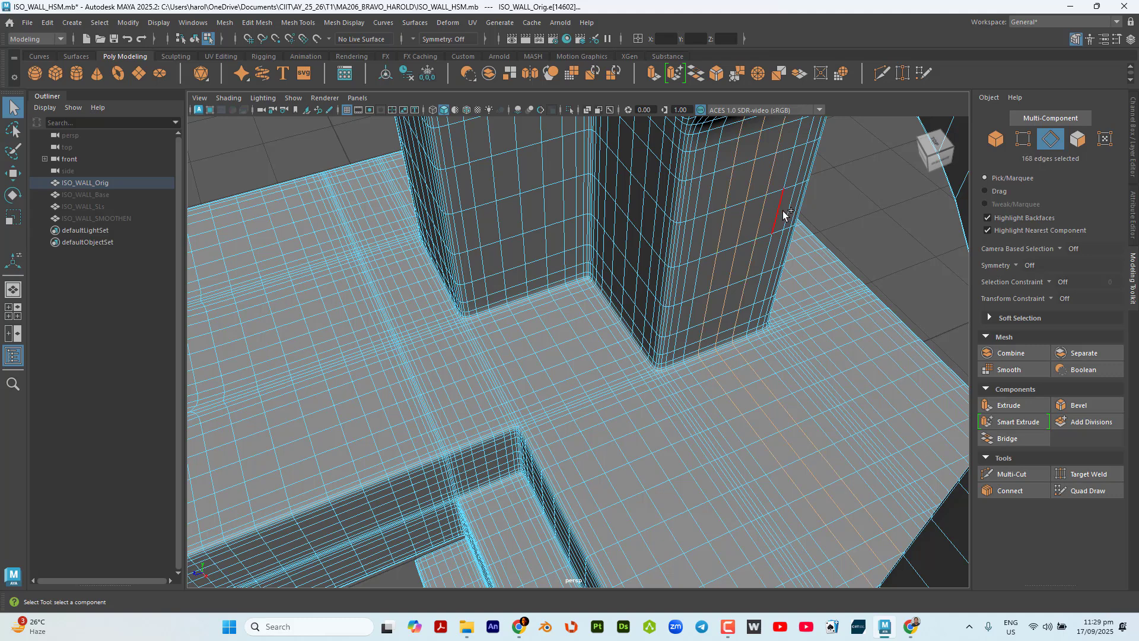
double_click(710, 229, "shift")
scroll(700, 238, "up", 3)
middle_click_drag(737, 302, 549, 411, "alt")
double_click(631, 234, "shift")
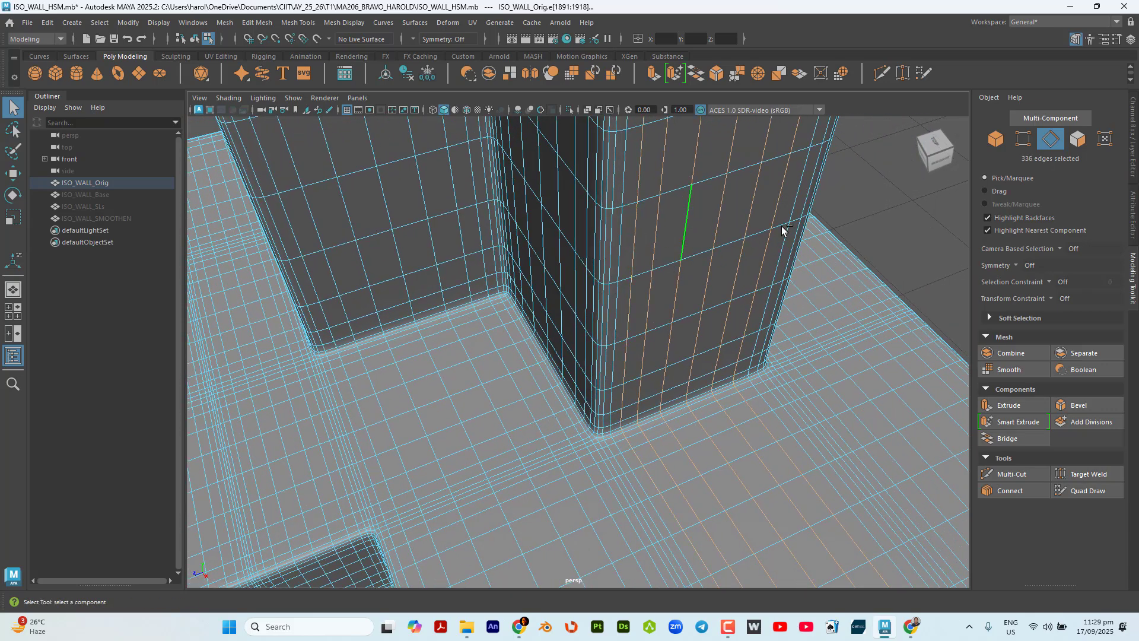
double_click(794, 205, "shift")
left_click_drag(707, 299, 690, 346, "alt")
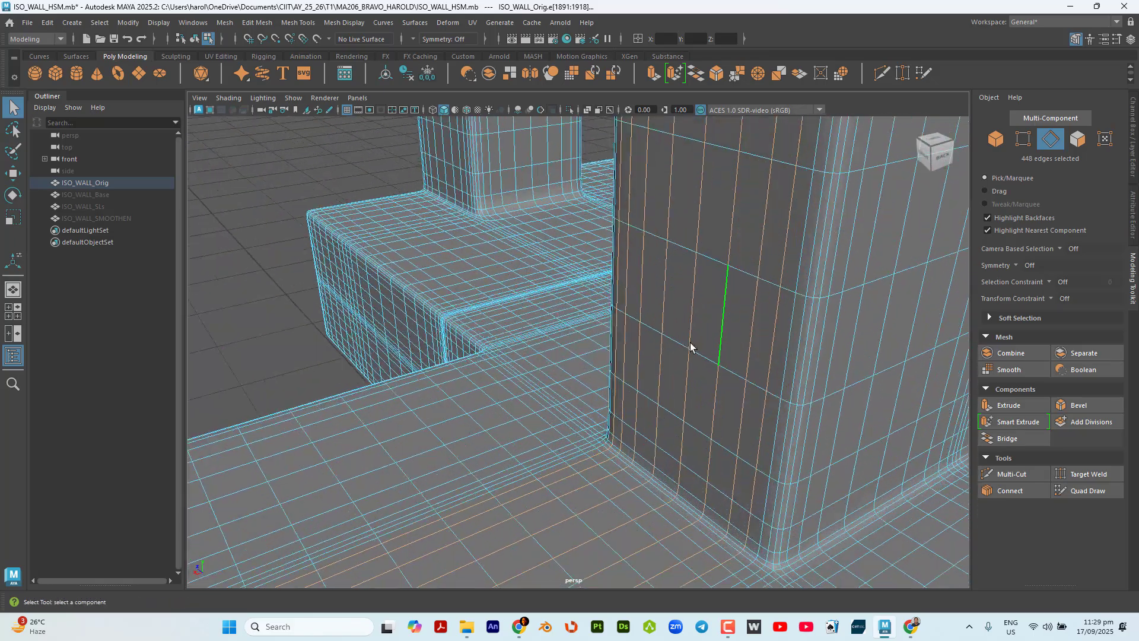
double_click(793, 339, "shift")
left_click_drag(791, 337, 757, 407, "alt")
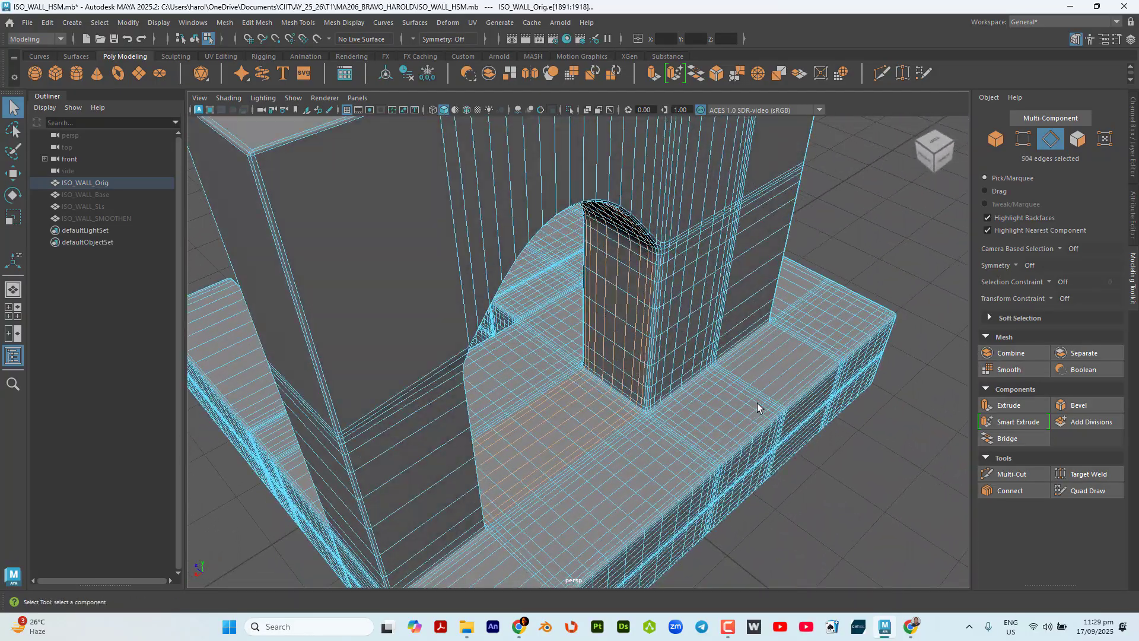
key("Delete")
Delete eight vertical edge loops on the back wall's outer face, between the arch and the corner's support loops.
left_click_drag(716, 314, 655, 297, "alt")
scroll(659, 355, "up", 2)
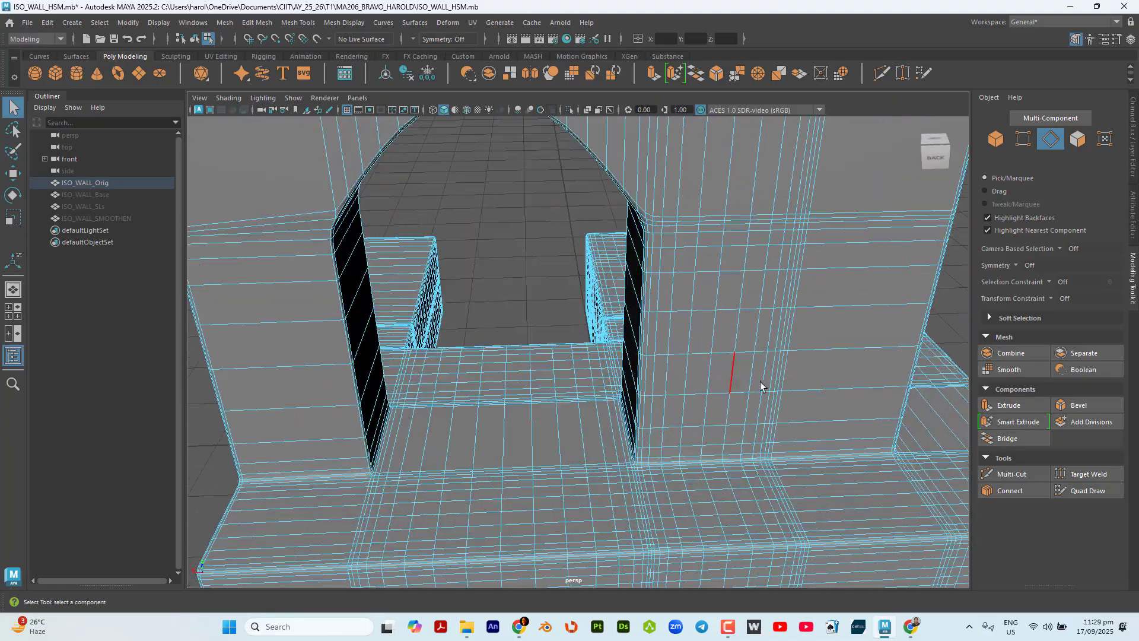
left_click_drag(757, 382, 595, 381, "alt")
scroll(545, 220, "up", 2)
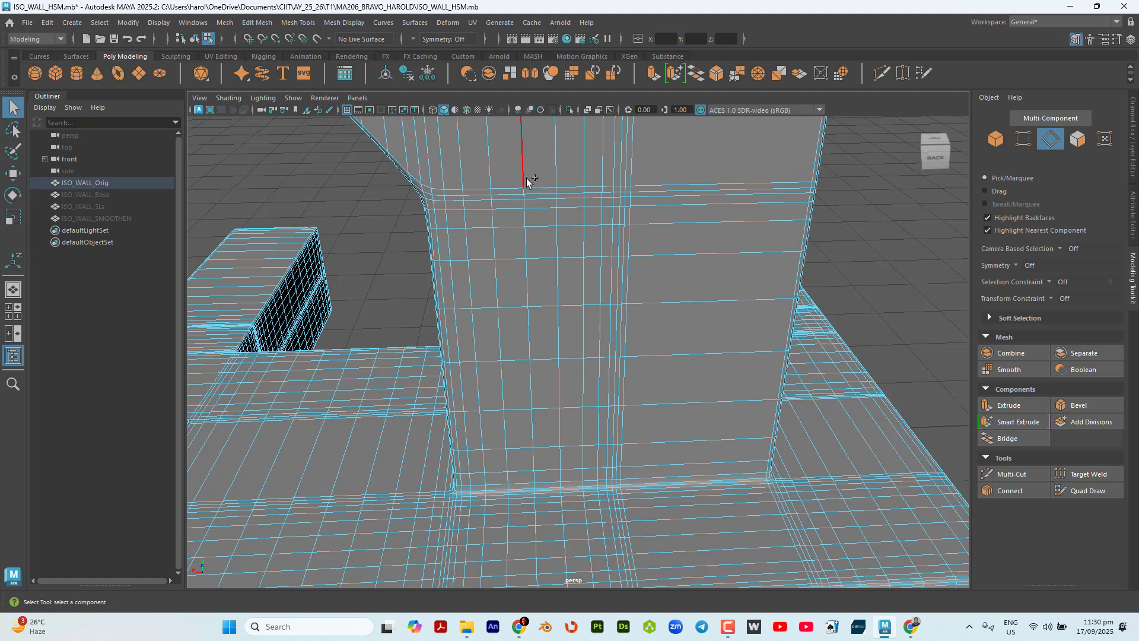
double_click(526, 181)
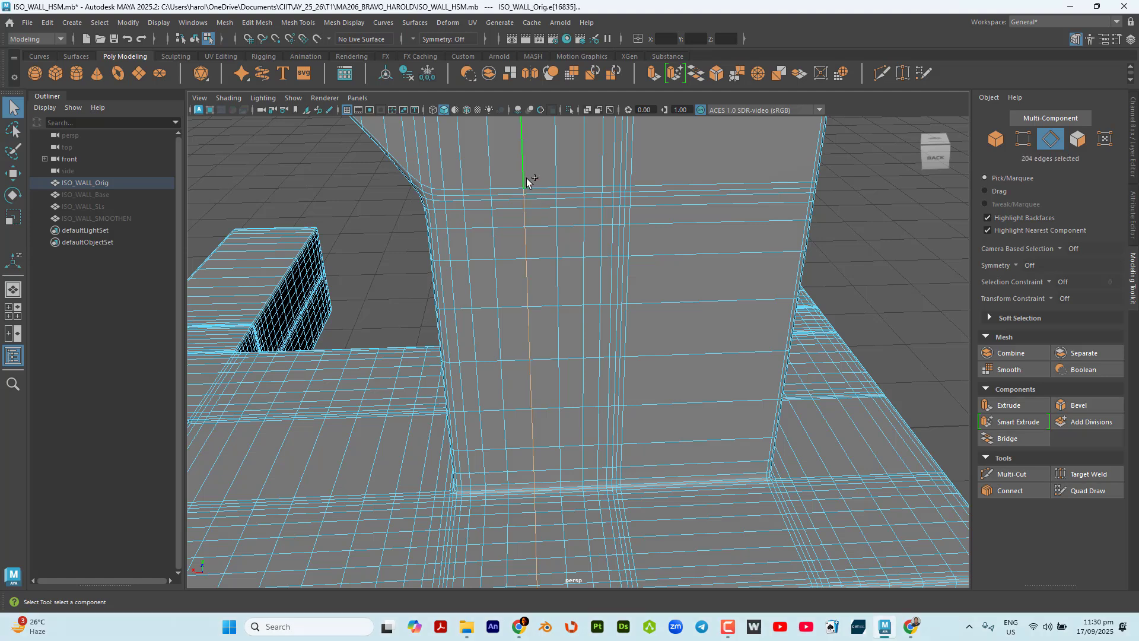
double_click(586, 212, "shift")
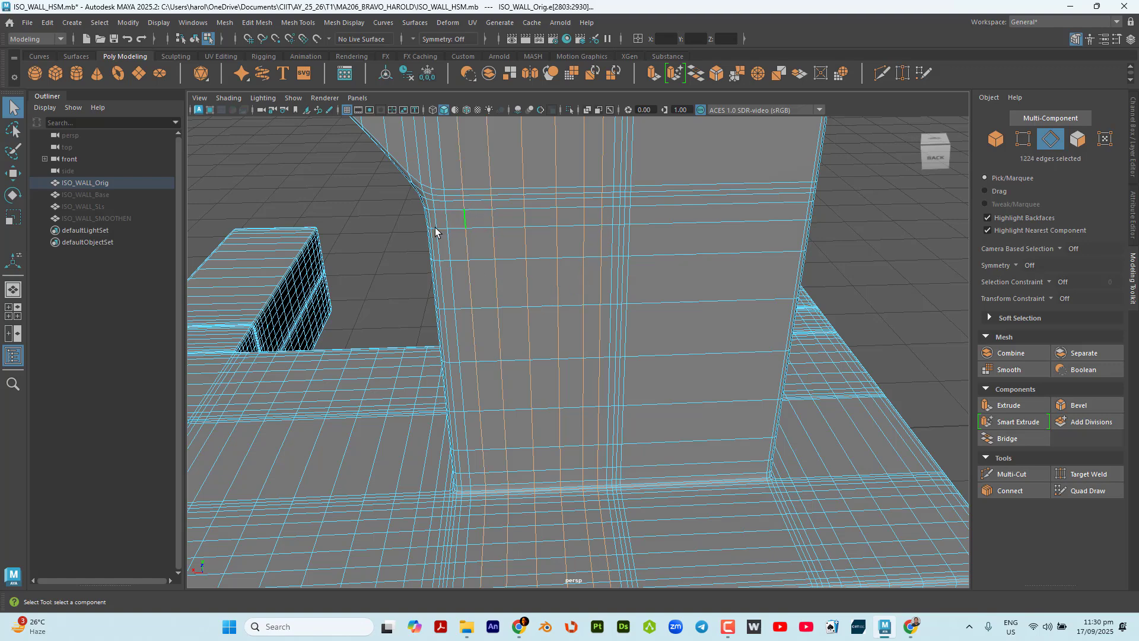
left_click_drag(436, 230, 465, 256, "alt")
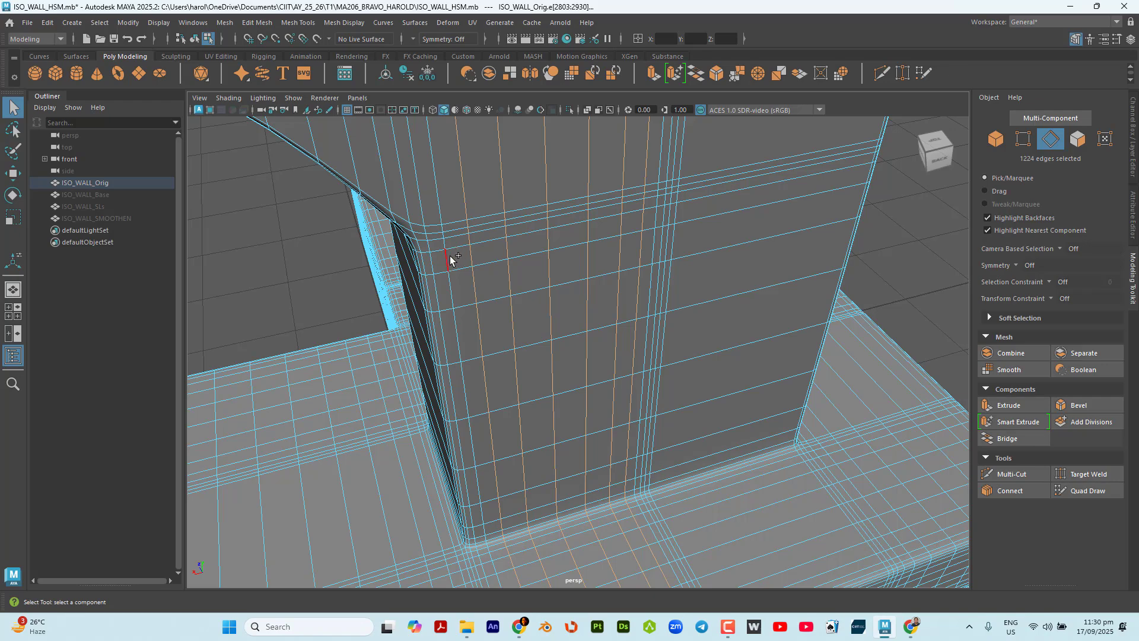
double_click(423, 197, "shift")
left_click_drag(615, 380, 508, 287, "alt")
scroll(417, 252, "up", 5)
middle_click_drag(404, 267, 688, 325, "alt")
scroll(686, 320, "up", 3)
scroll(686, 325, "down", 5)
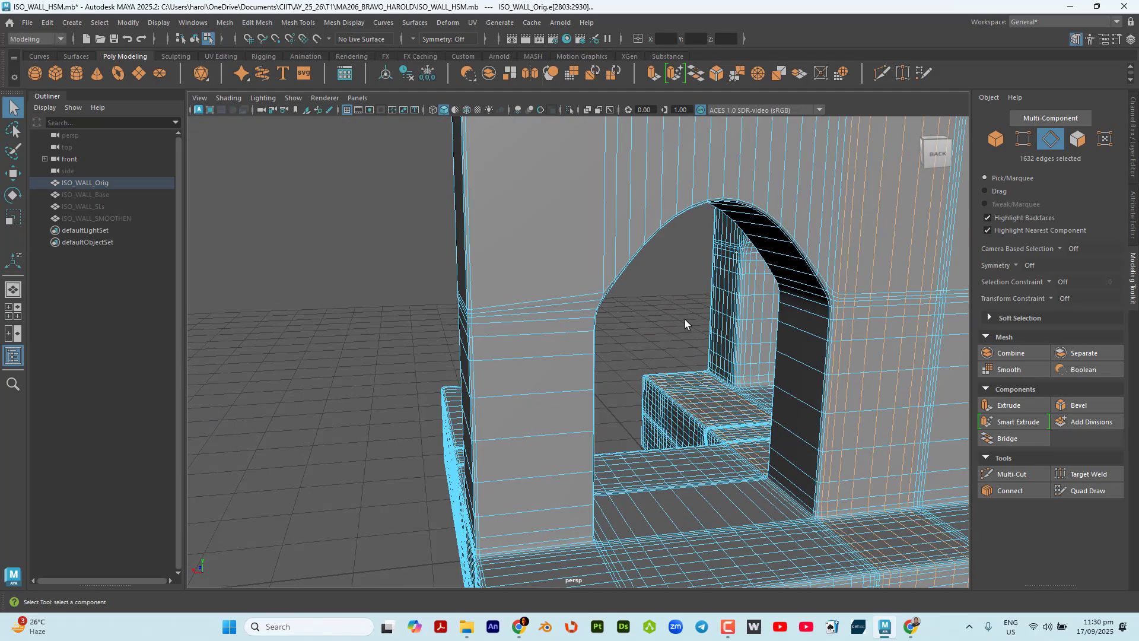
left_click_drag(686, 325, 650, 316, "alt")
middle_click_drag(649, 316, 604, 377, "alt")
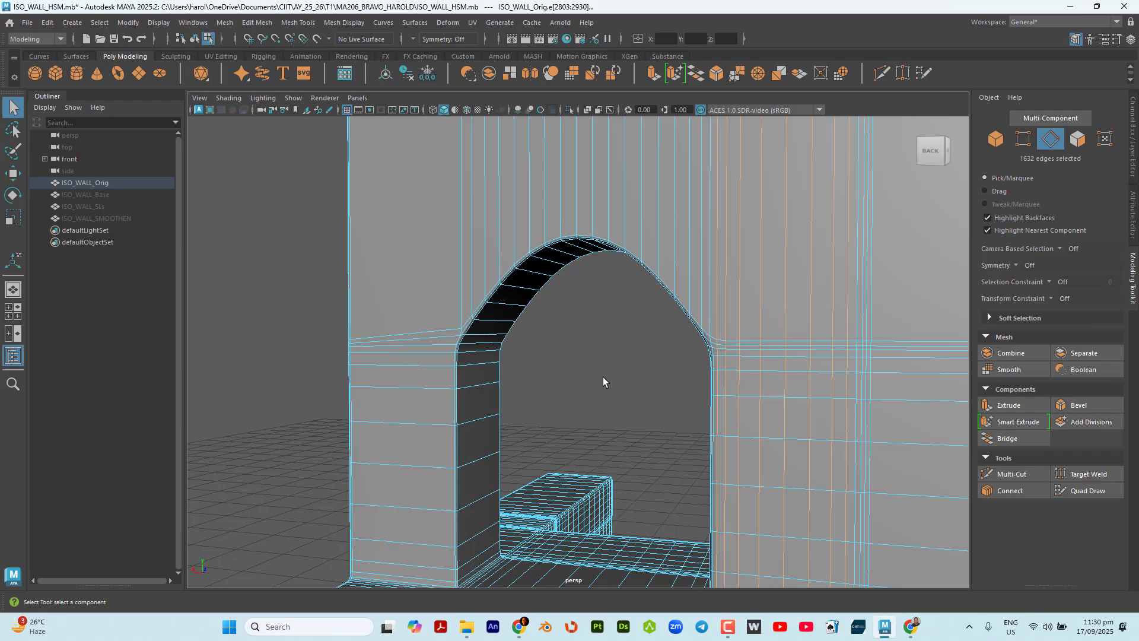
scroll(706, 338, "down", 3)
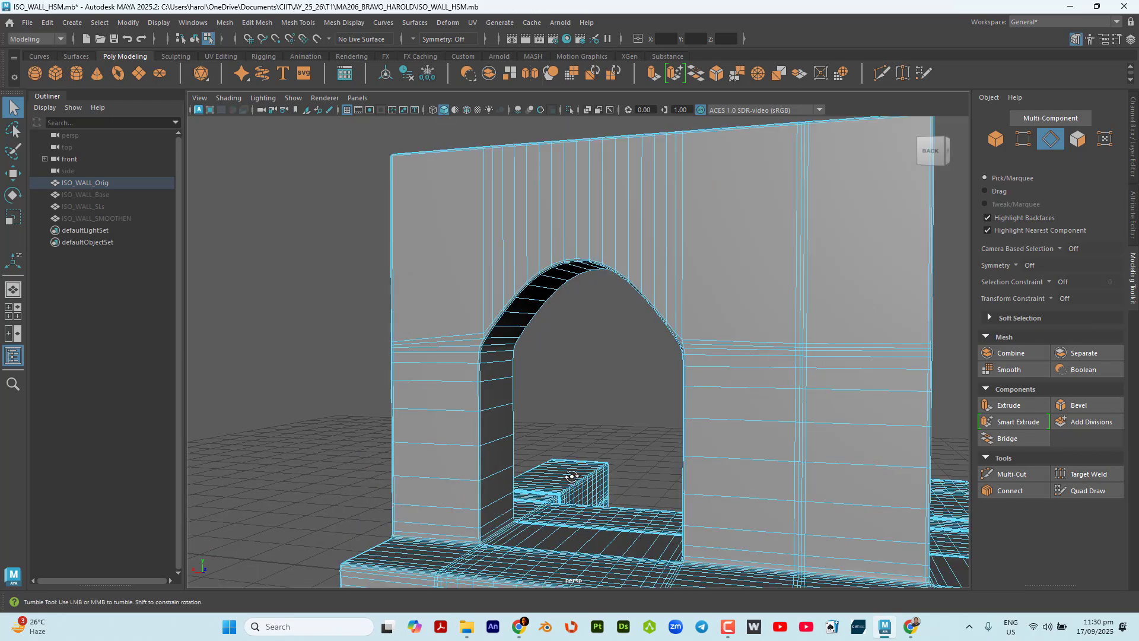
Examine the remaining edge loops around the back arch and on the outer face of the adjoining arched wall.
mouse_move(571, 476)
left_mouse_down("alt")
mouse_move(611, 466)
mouse_move(664, 473)
mouse_move(539, 470)
mouse_move(586, 483)
left_mouse_up("alt")
scroll(551, 324, "up", 5)
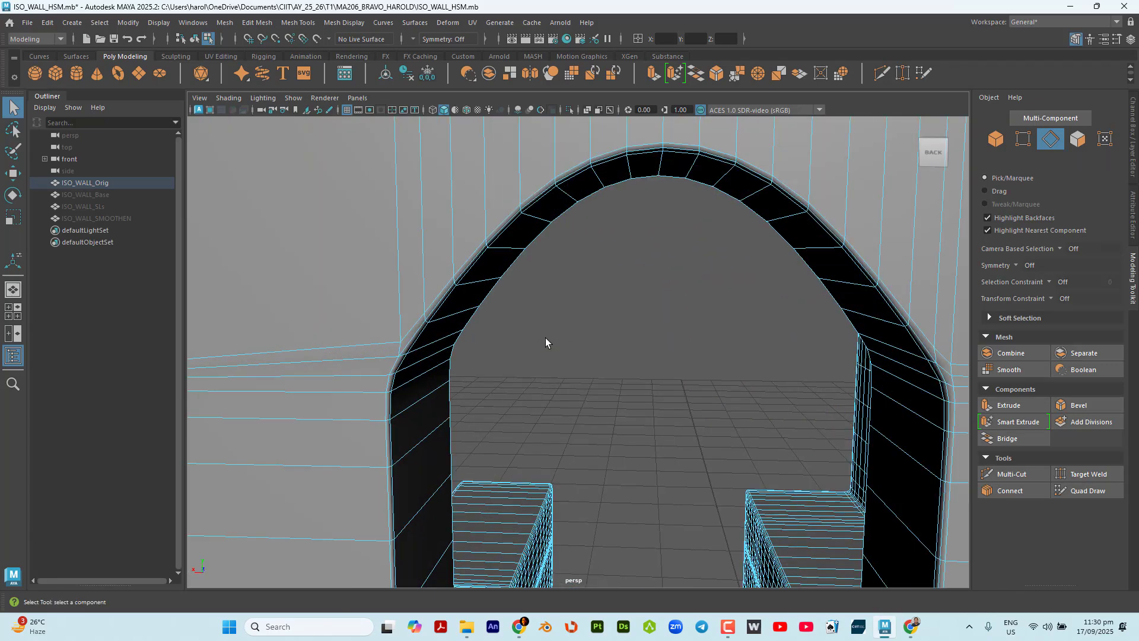
scroll(546, 337, "down", 6)
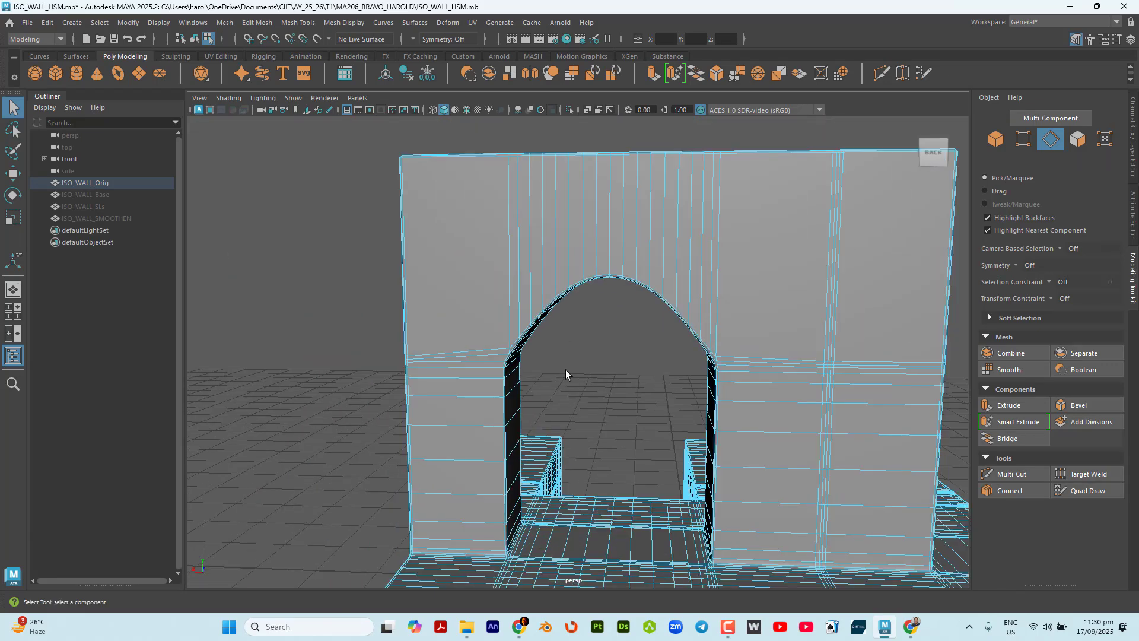
middle_click_drag(669, 423, 461, 390, "alt")
scroll(494, 297, "up", 4)
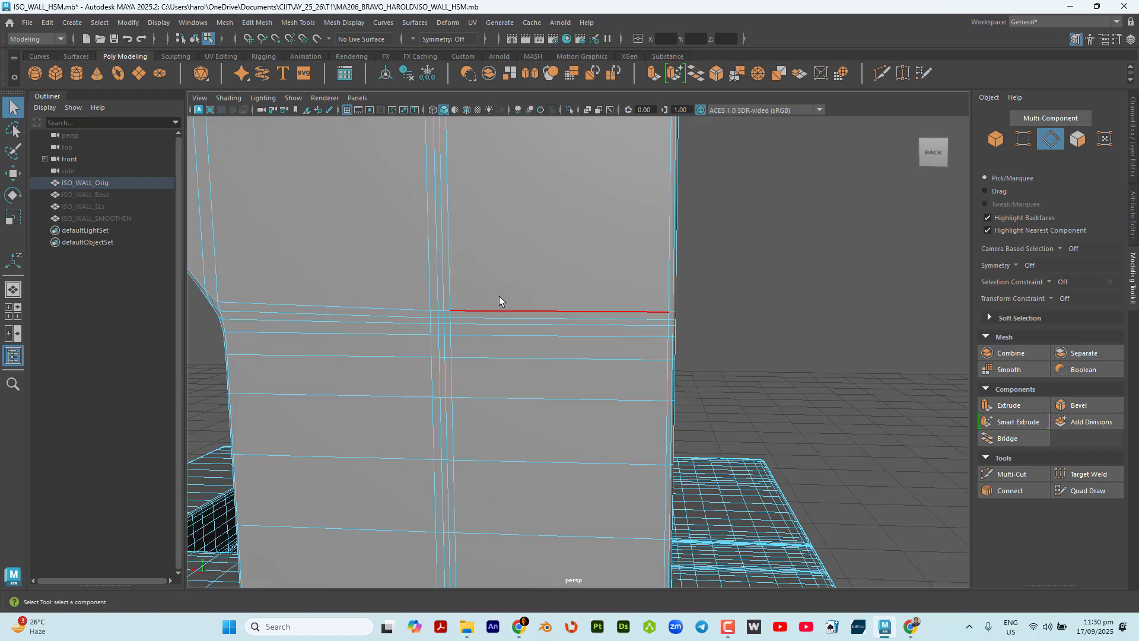
scroll(537, 303, "down", 3)
middle_click_drag(524, 321, 720, 342, "alt")
left_click_drag(720, 343, 451, 351, "alt")
scroll(736, 306, "up", 4)
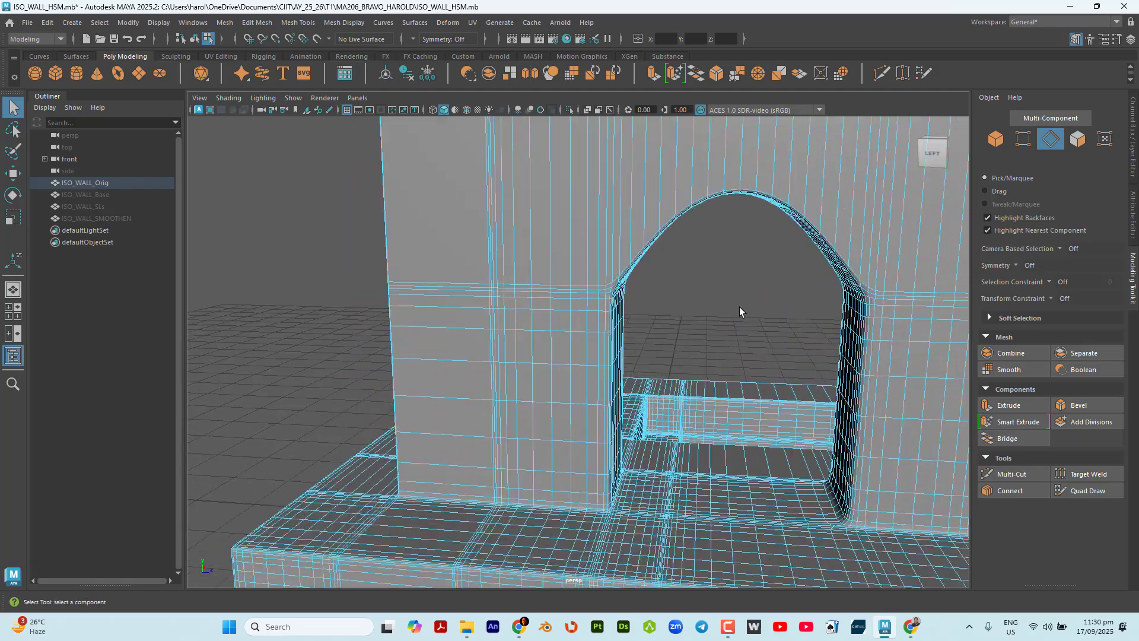
Select the vertical edge loops on the left wall's outer face between its arch and free end, and delete them.
middle_click_drag(744, 307, 491, 394, "alt")
scroll(617, 324, "up", 3)
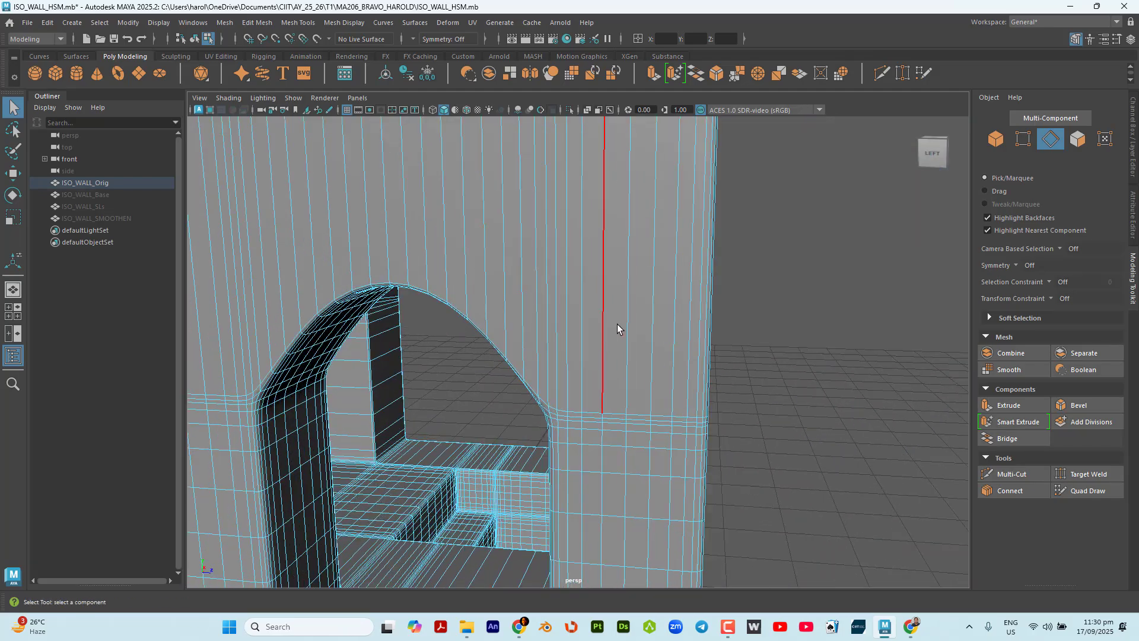
double_click(629, 318)
double_click(603, 316, "shift")
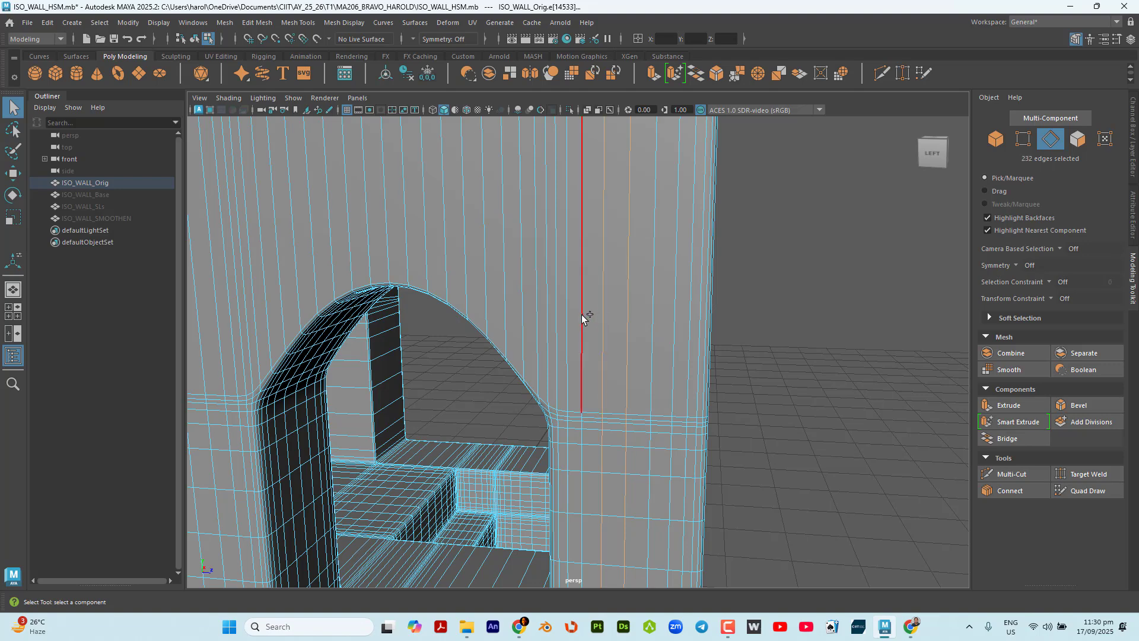
double_click(581, 314, "shift")
double_click(568, 321, "shift")
scroll(568, 322, "up", 5)
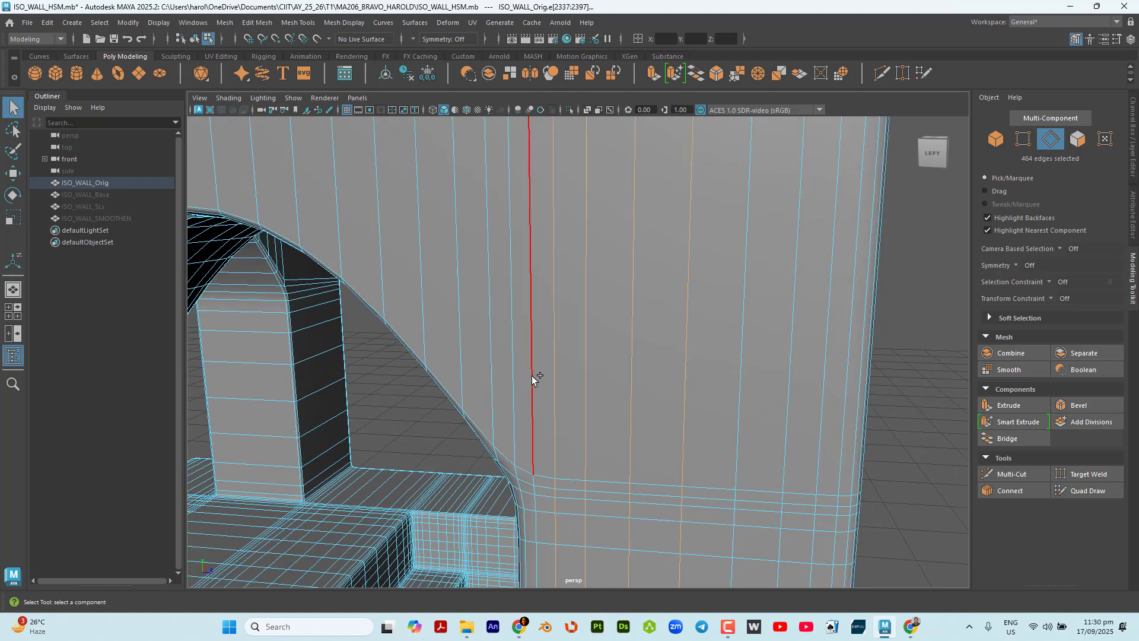
double_click(533, 376, "shift")
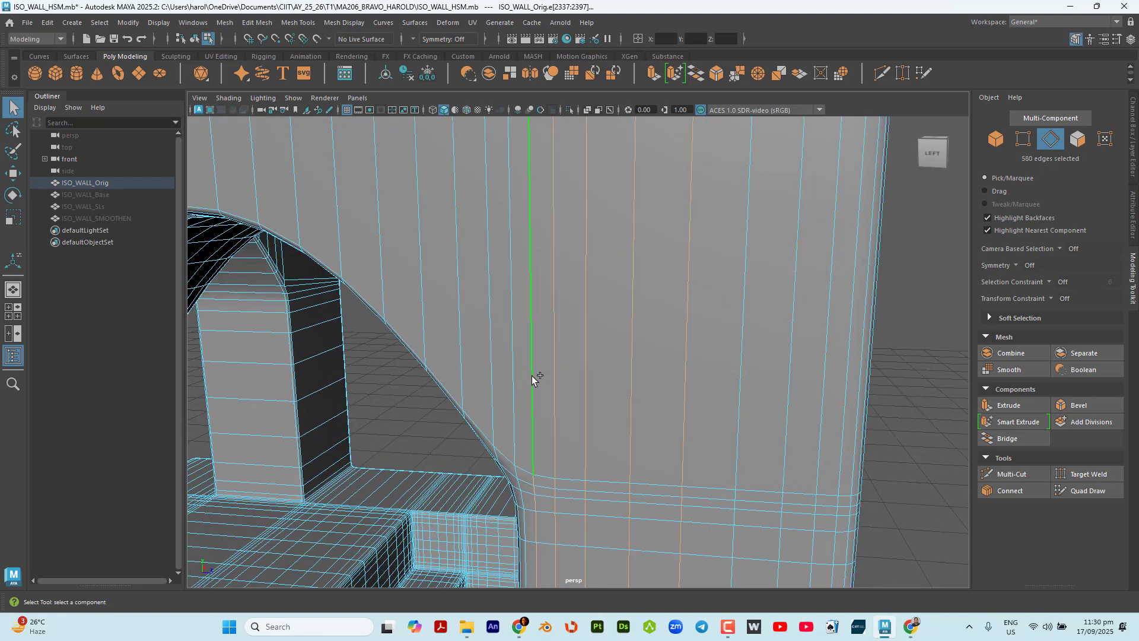
scroll(619, 371, "down", 3)
double_click(654, 362, "shift")
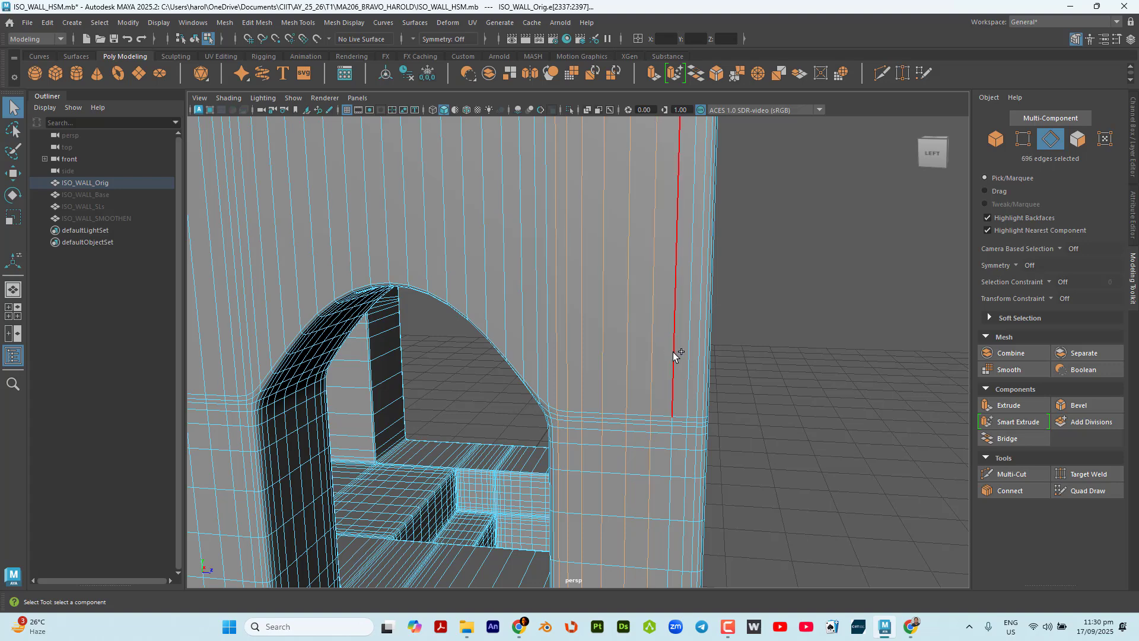
double_click(678, 352, "shift")
double_click(689, 352, "shift")
left_click_drag(718, 389, 720, 326, "alt")
scroll(678, 379, "up", 3)
scroll(720, 325, "up", 3)
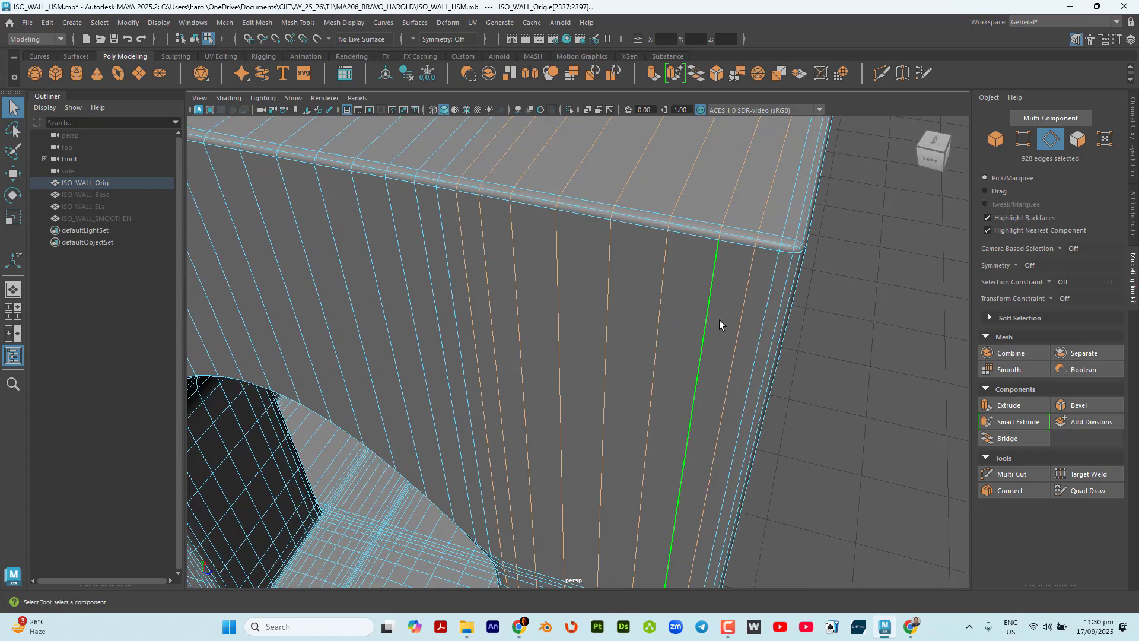
double_click(762, 316, "shift")
key("ctrl+Delete")
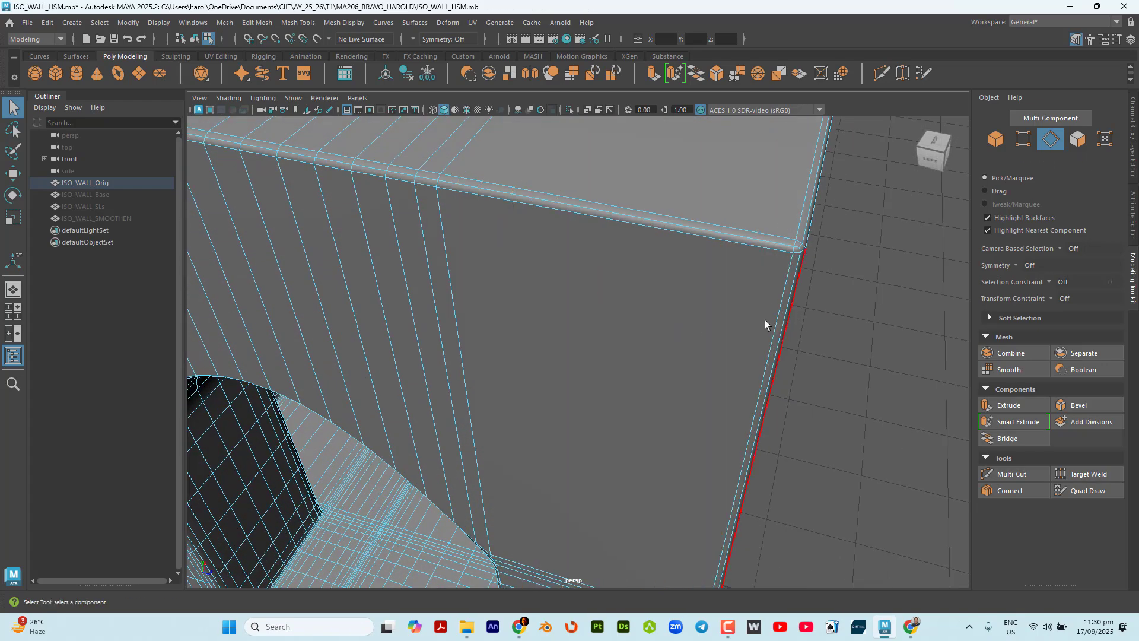
Select the vertical edge loops on the wall's inner face between the arch and the walls' inner corner, and delete them.
scroll(764, 319, "down", 4)
left_click_drag(660, 388, 589, 354, "alt")
scroll(589, 355, "up", 3)
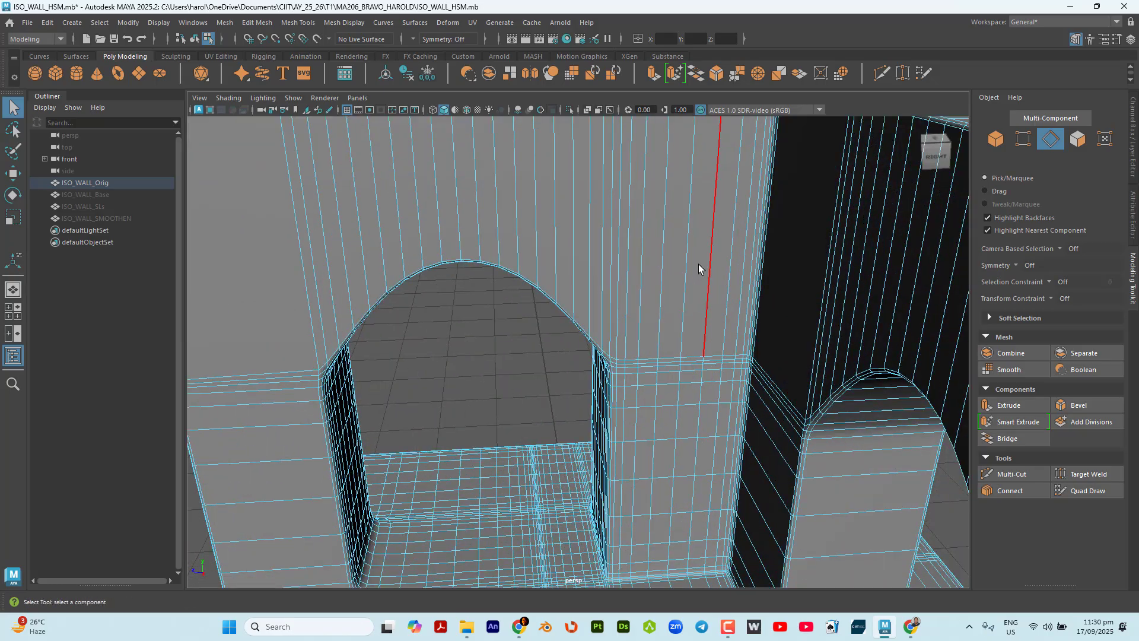
double_click(689, 259)
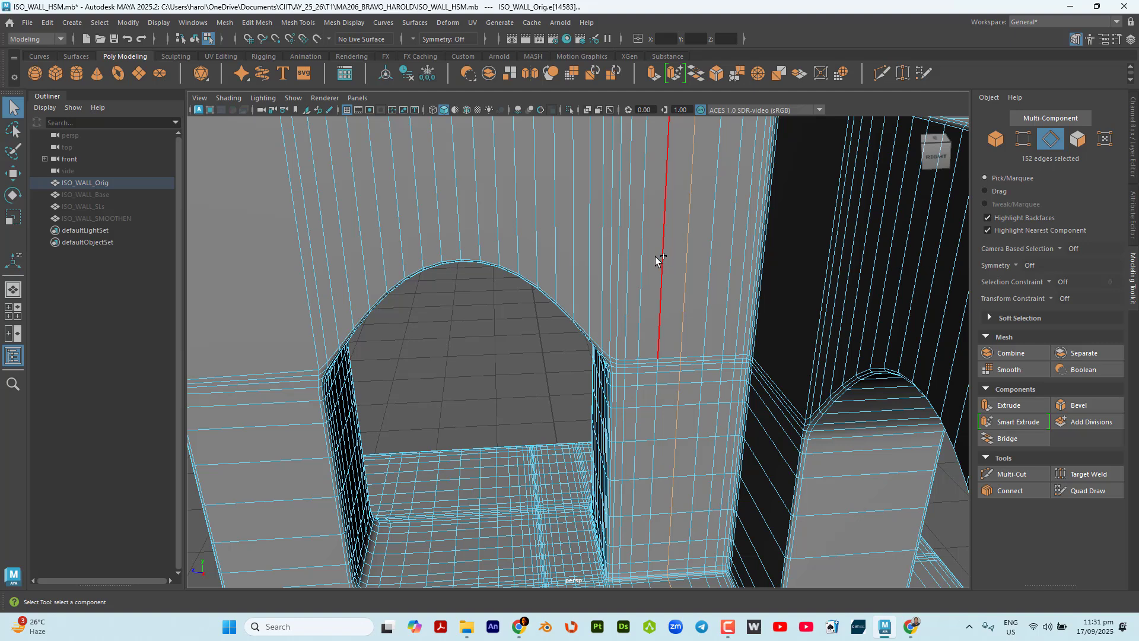
double_click(658, 260, "shift")
double_click(705, 252, "shift")
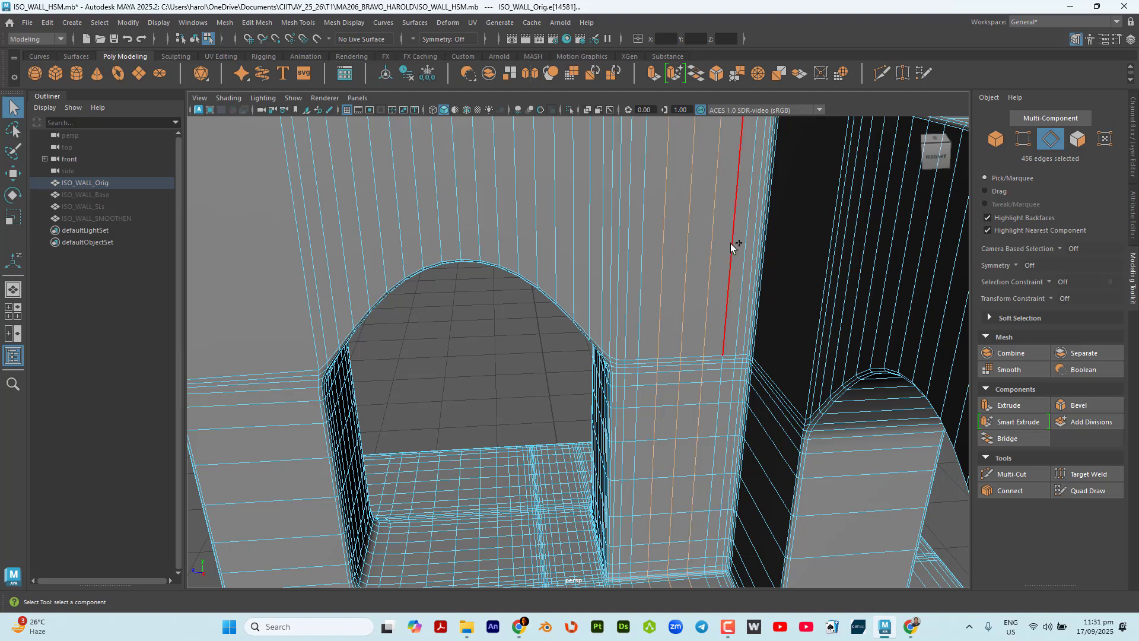
double_click(734, 248, "shift")
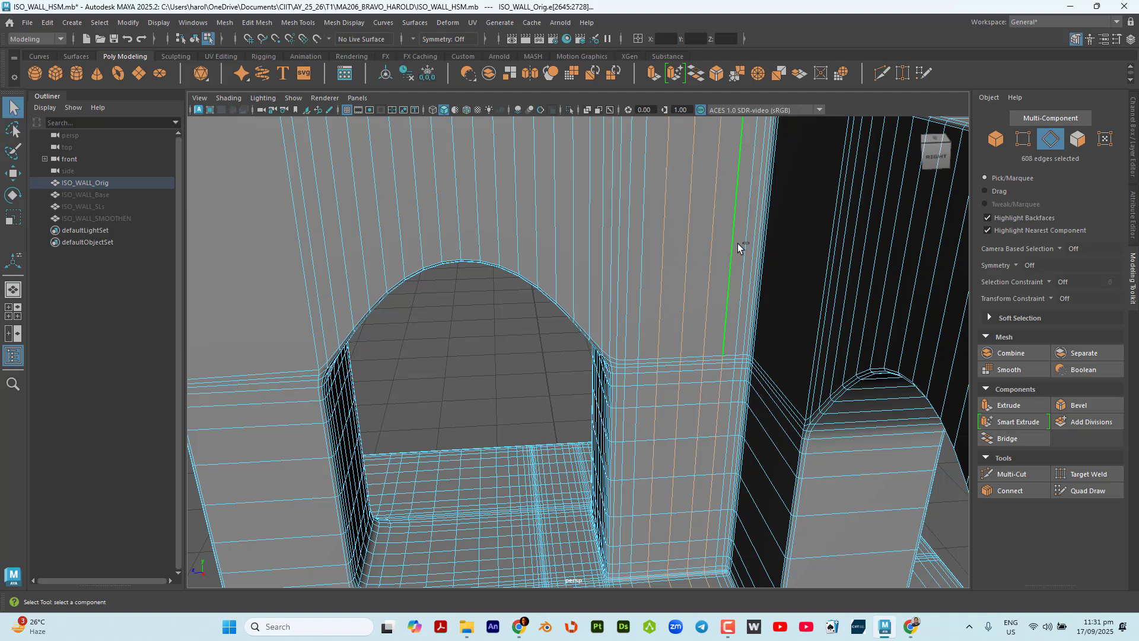
double_click(641, 272, "shift")
scroll(706, 289, "down", 3)
left_click_drag(706, 289, 618, 370, "alt")
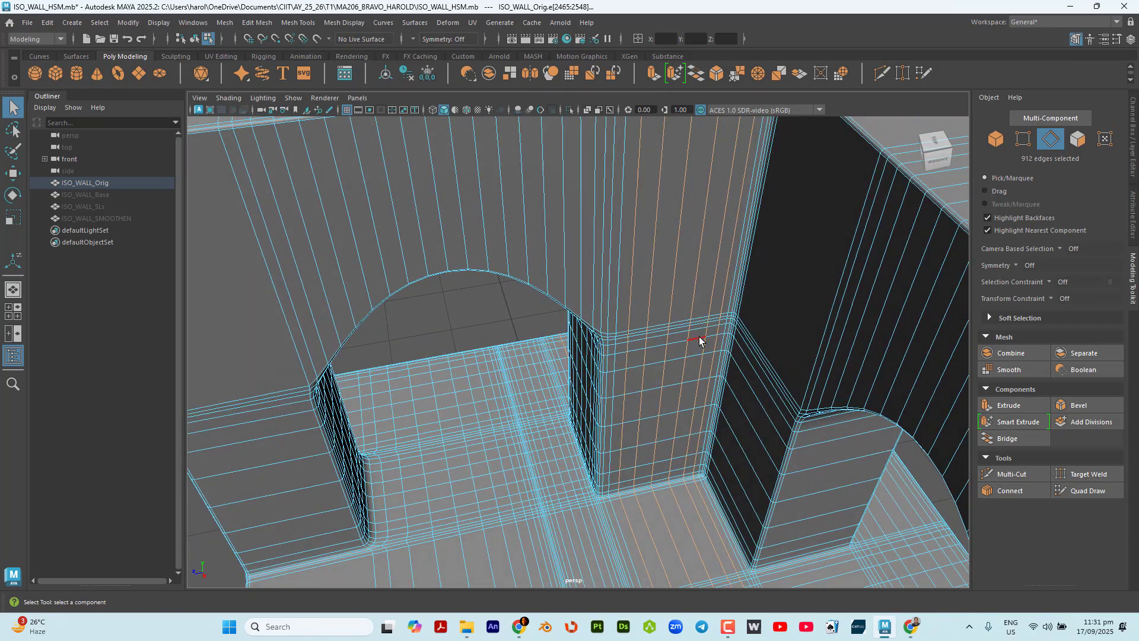
scroll(700, 340, "up", 2)
middle_click_drag(725, 353, 581, 272, "alt")
scroll(551, 285, "up", 4)
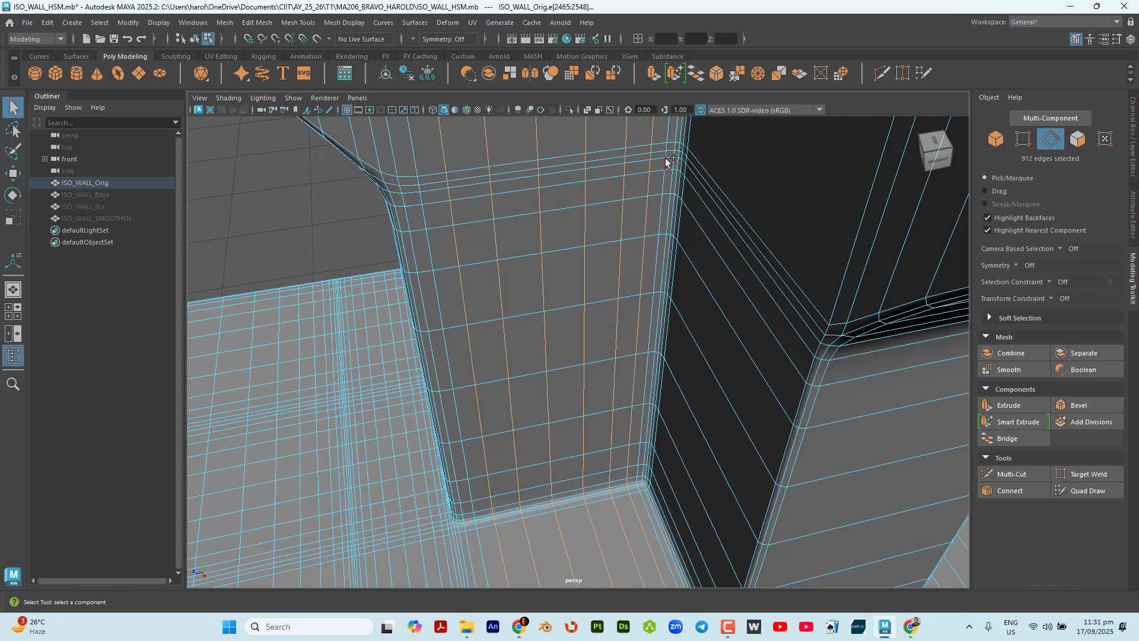
left_click_drag(674, 262, 555, 451, "alt")
scroll(718, 341, "down", 6)
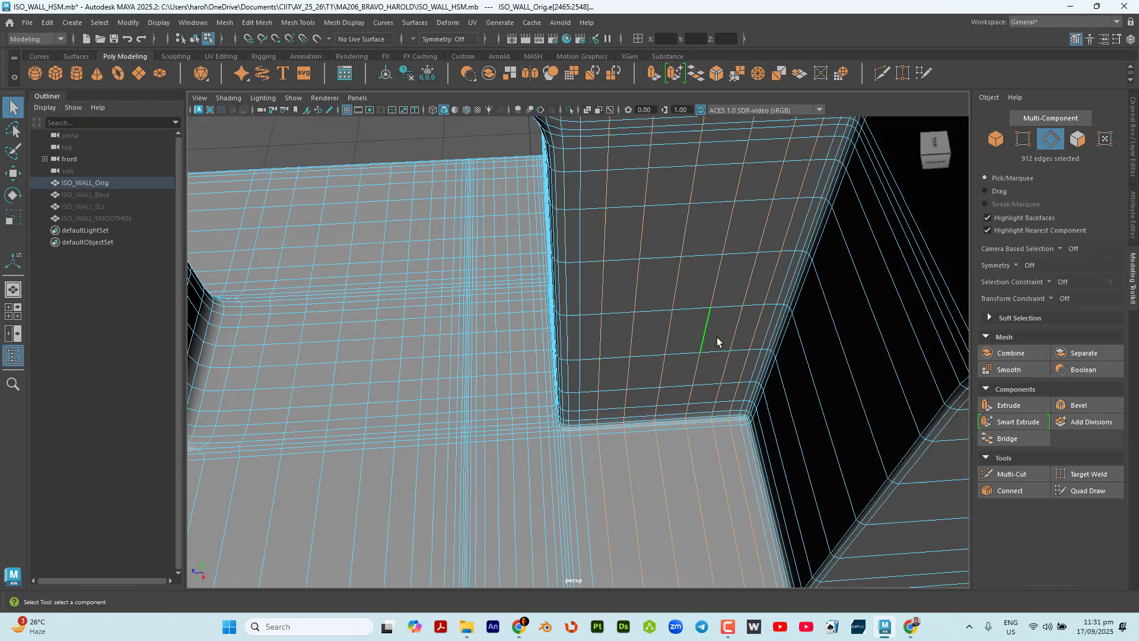
middle_click_drag(653, 283, 699, 447, "alt")
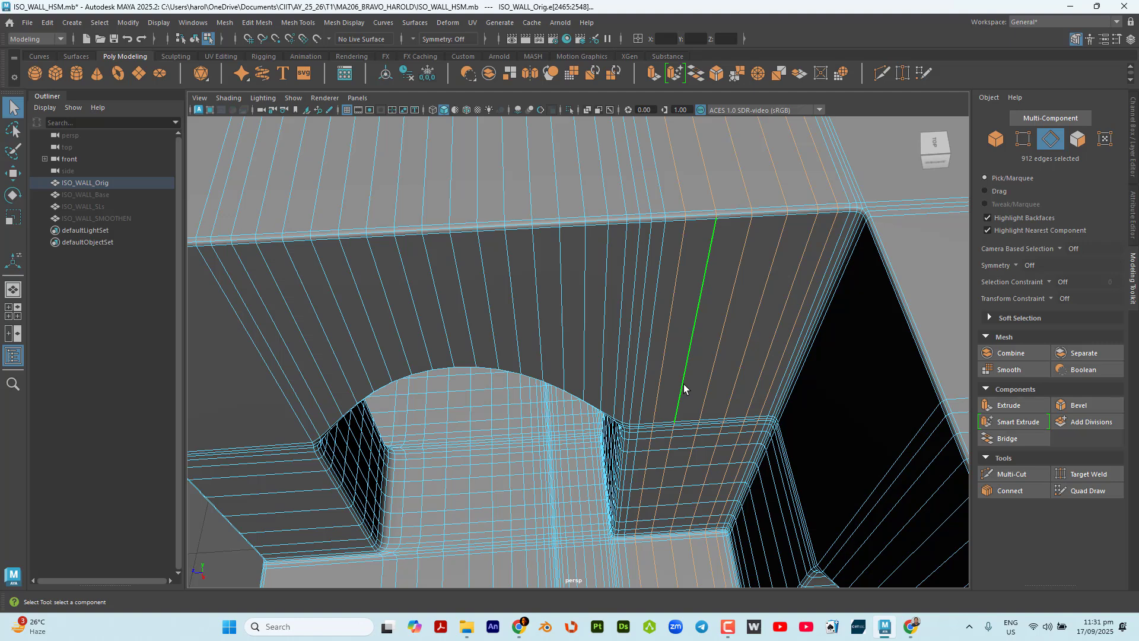
double_click(655, 296, "shift")
key("ctrl+Delete")
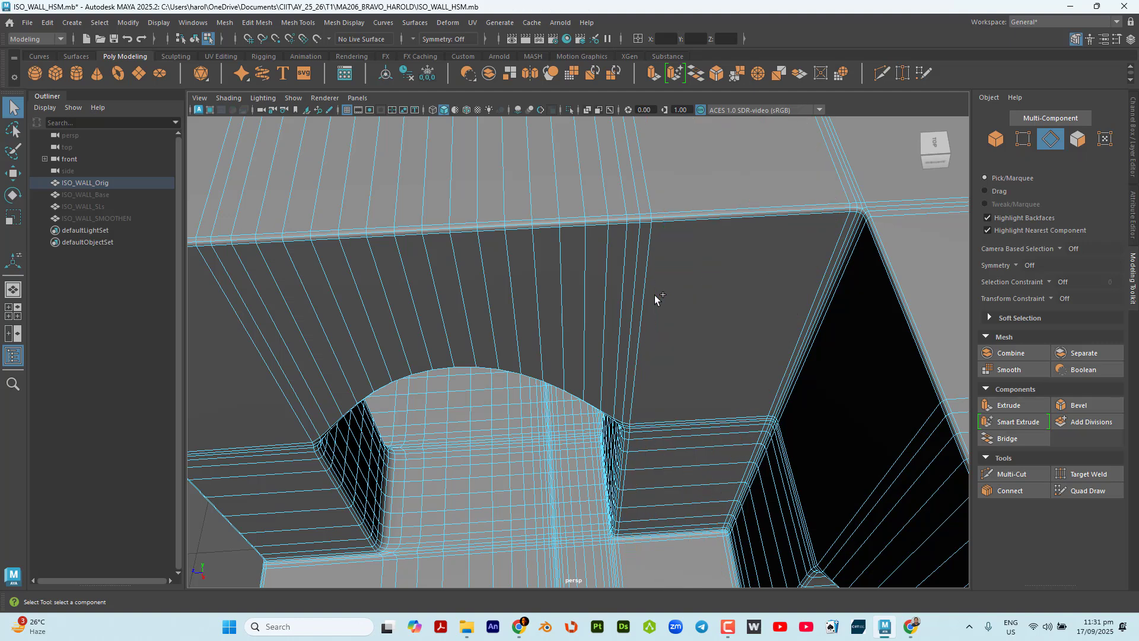
Select the edge loops running around the left wall's arch across its inner thickness, between the edge support loops, and delete them.
left_click_drag(592, 373, 741, 366, "alt")
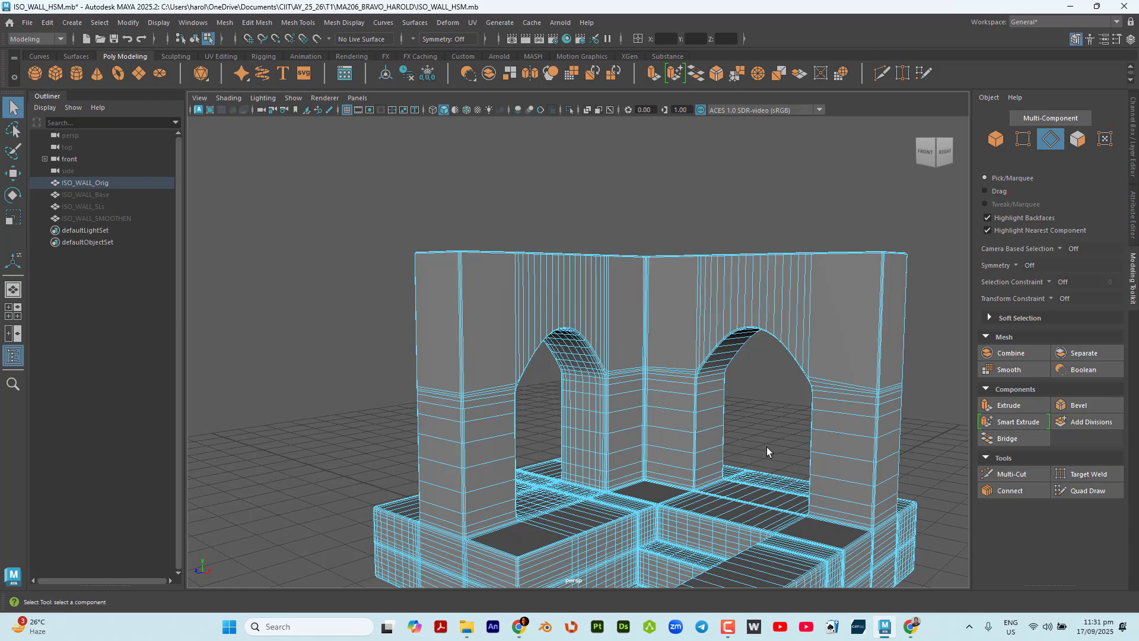
middle_click_drag(768, 451, 801, 399, "alt")
scroll(611, 397, "up", 8)
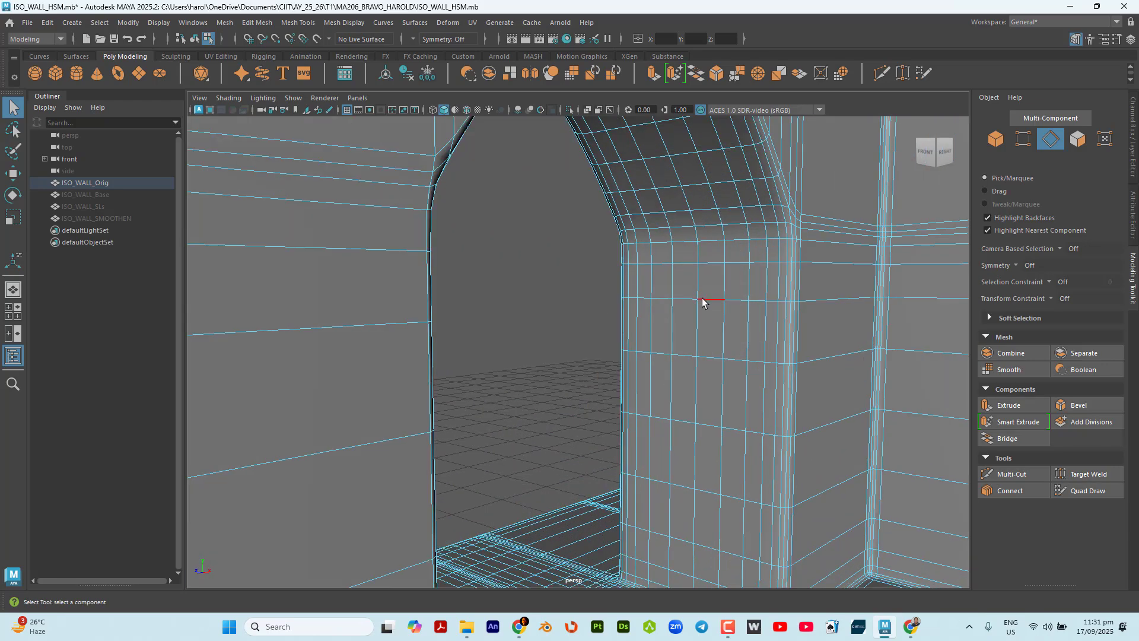
double_click(697, 292)
double_click(672, 283, "shift")
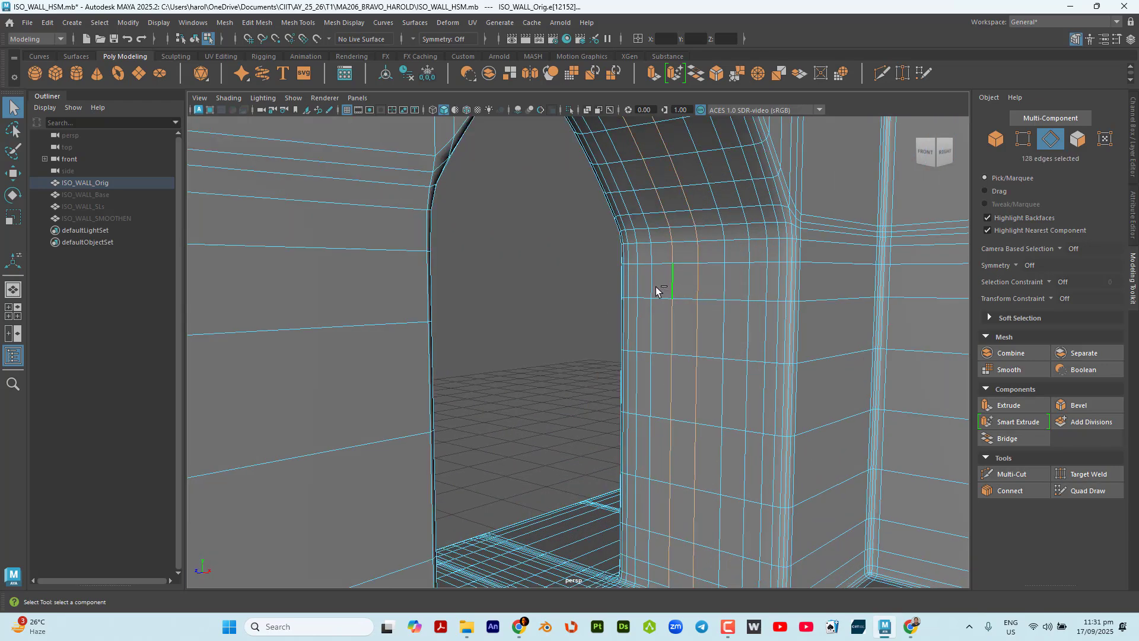
double_click(652, 287, "shift")
double_click(722, 279, "shift")
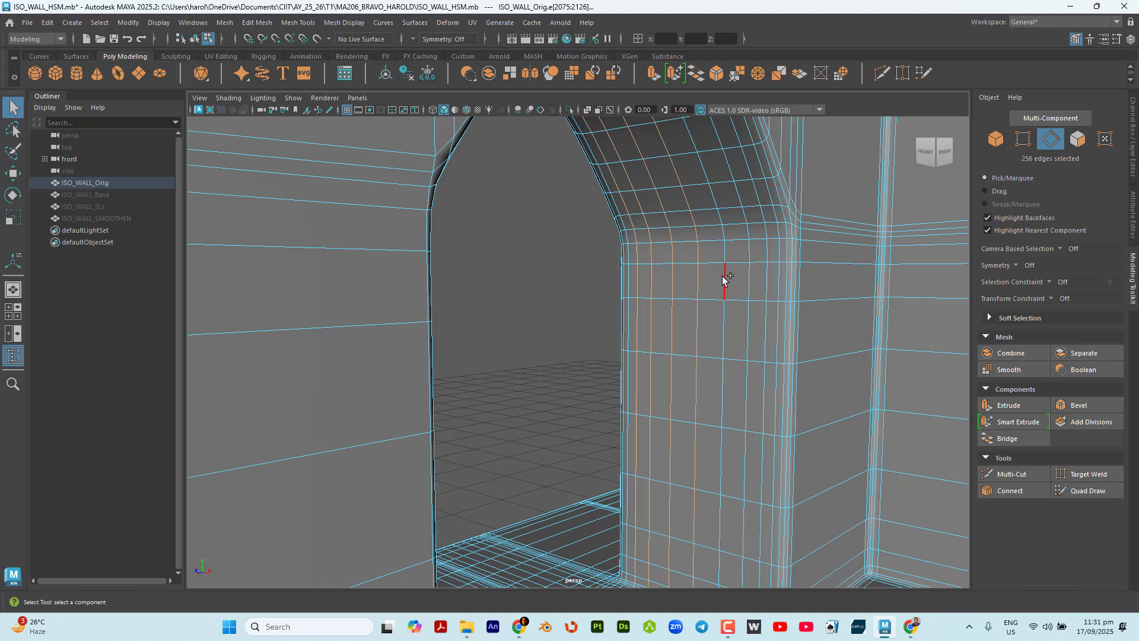
double_click(749, 276, "shift")
left_click_drag(658, 322, 731, 325, "alt")
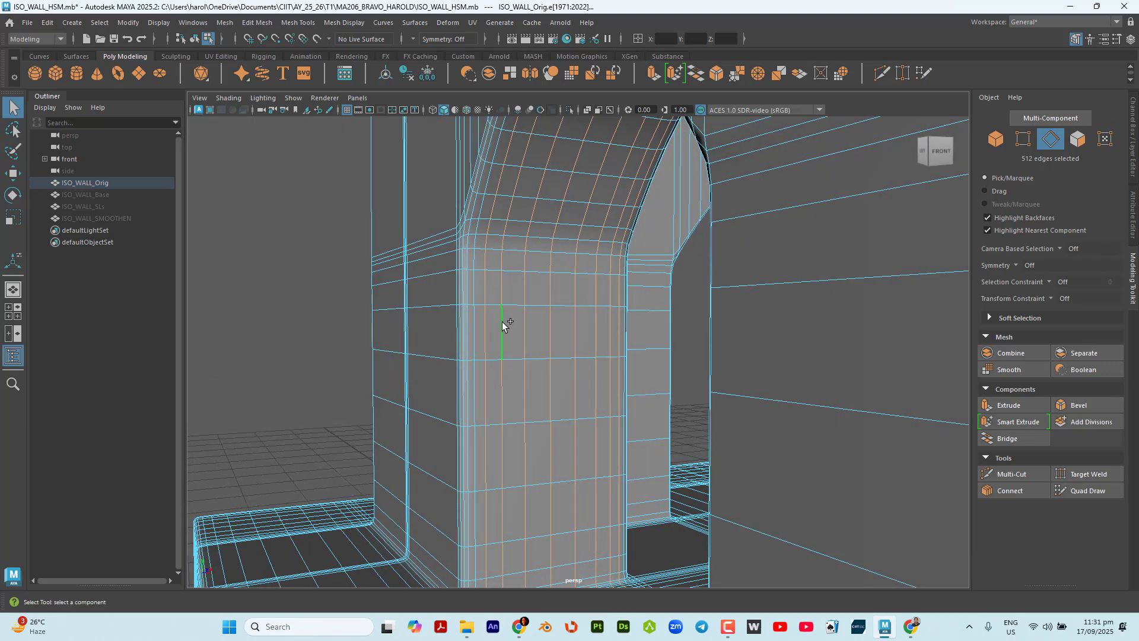
scroll(466, 293, "up", 3)
double_click(417, 241, "shift")
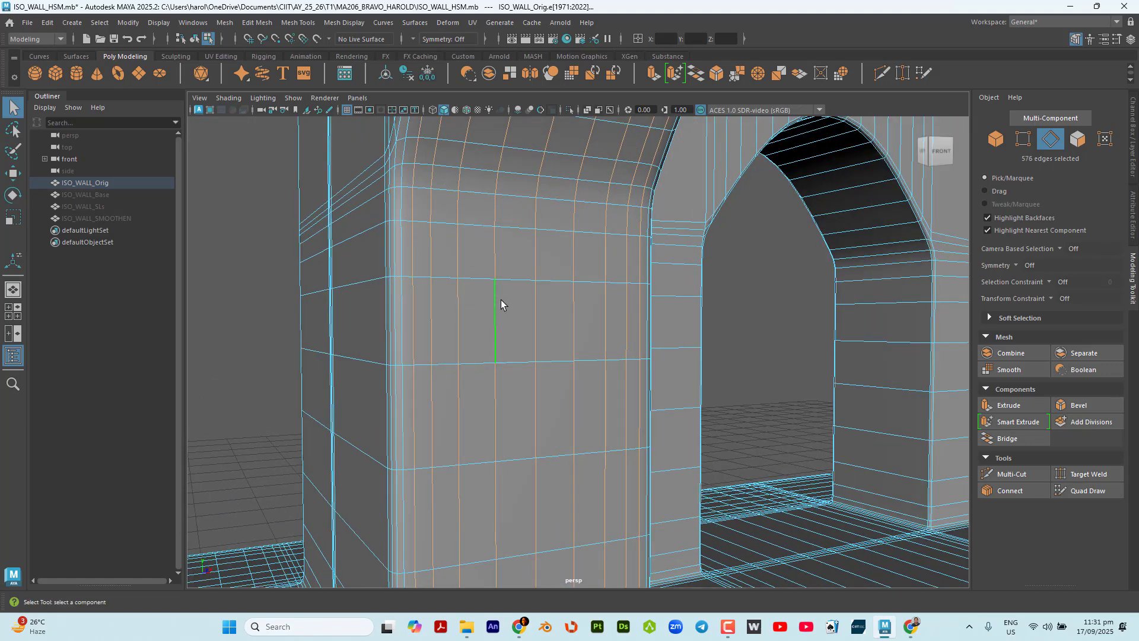
left_click_drag(501, 303, 562, 327, "alt")
left_click(540, 282)
Select the horizontal edge loops on both pillars of the left wall's arch, between the arch springing and base support loops, and delete them.
scroll(564, 333, "down", 5)
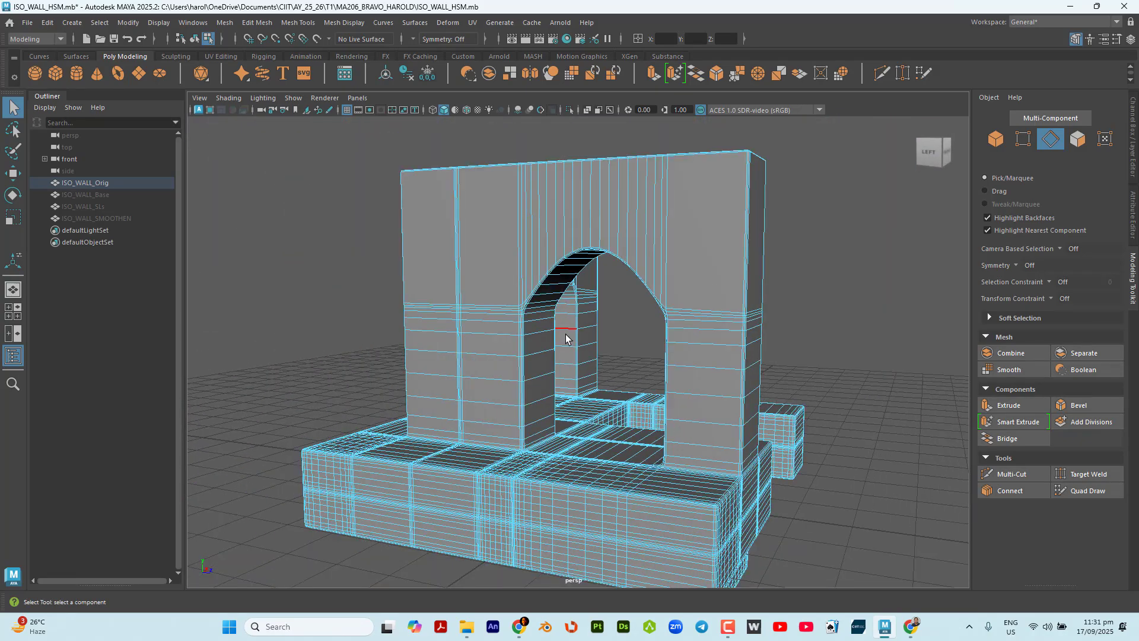
scroll(508, 387, "up", 3)
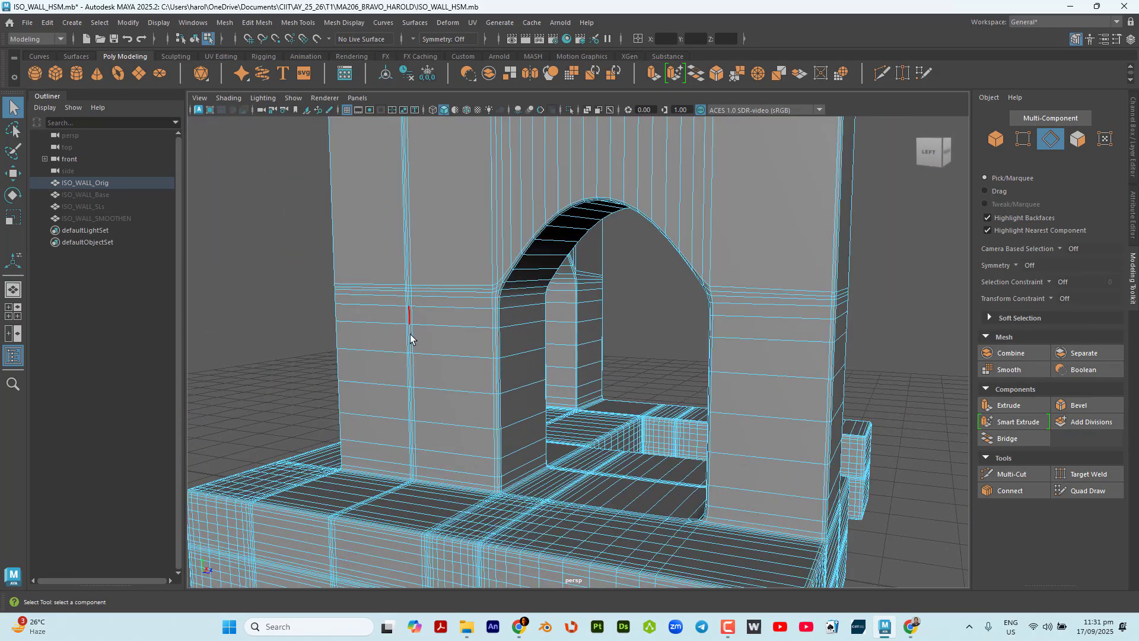
scroll(410, 339, "up", 3)
double_click(408, 407)
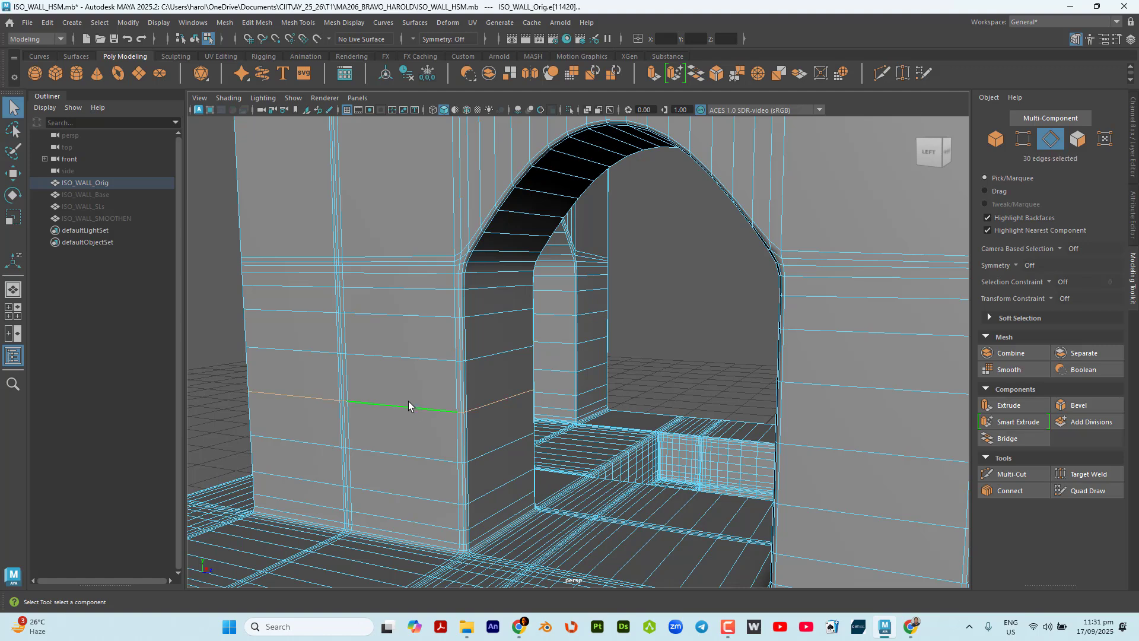
double_click(411, 451, "shift")
double_click(426, 359, "shift")
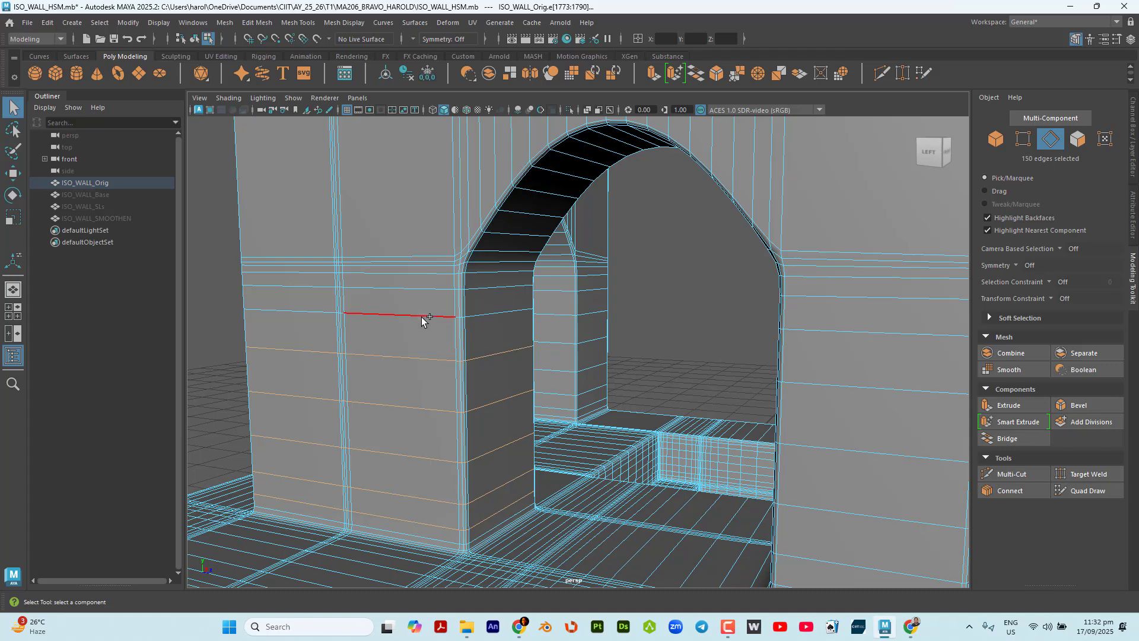
double_click(425, 321, "shift")
left_click_drag(718, 331, 837, 285, "alt")
double_click(834, 293, "shift")
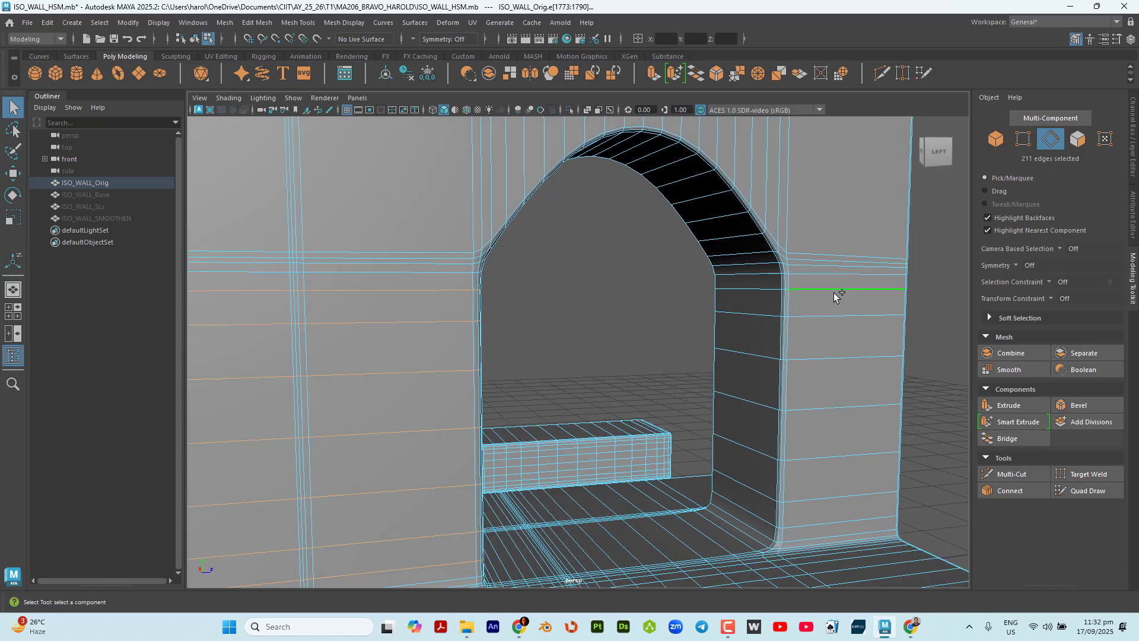
double_click(850, 356, "shift")
double_click(861, 408, "shift")
double_click(858, 455, "shift")
double_click(858, 497, "shift")
left_click_drag(755, 451, 661, 448, "alt")
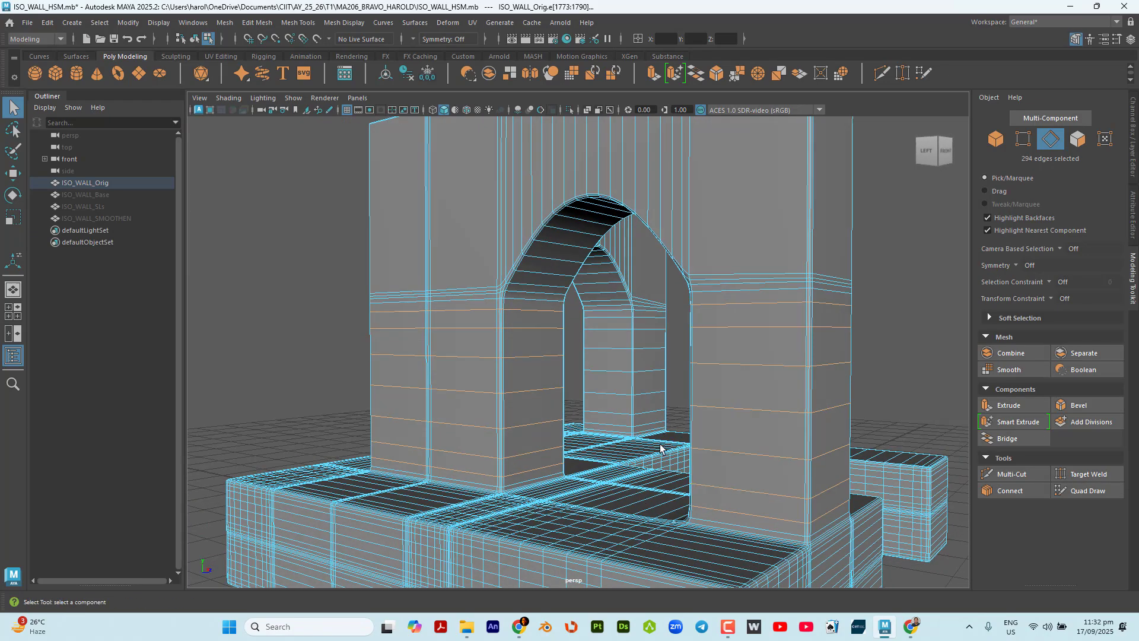
left_click(660, 450)
Select the horizontal edge loops on the back wall's free-end pillar, between its upper and base support loops, and delete them.
scroll(614, 356, "up", 4)
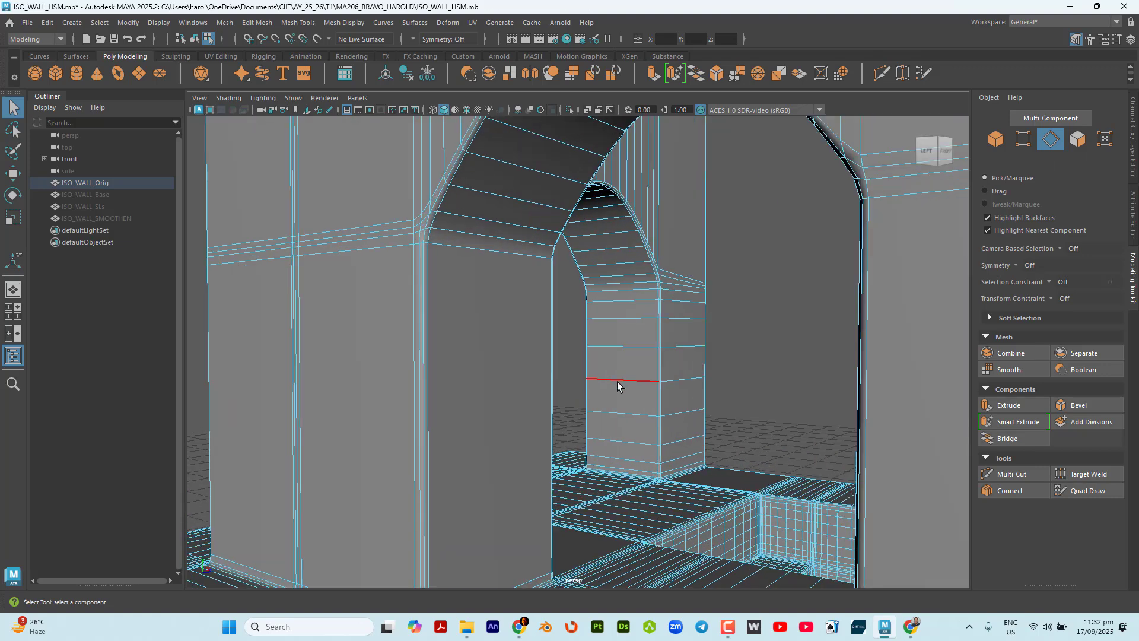
double_click(633, 381)
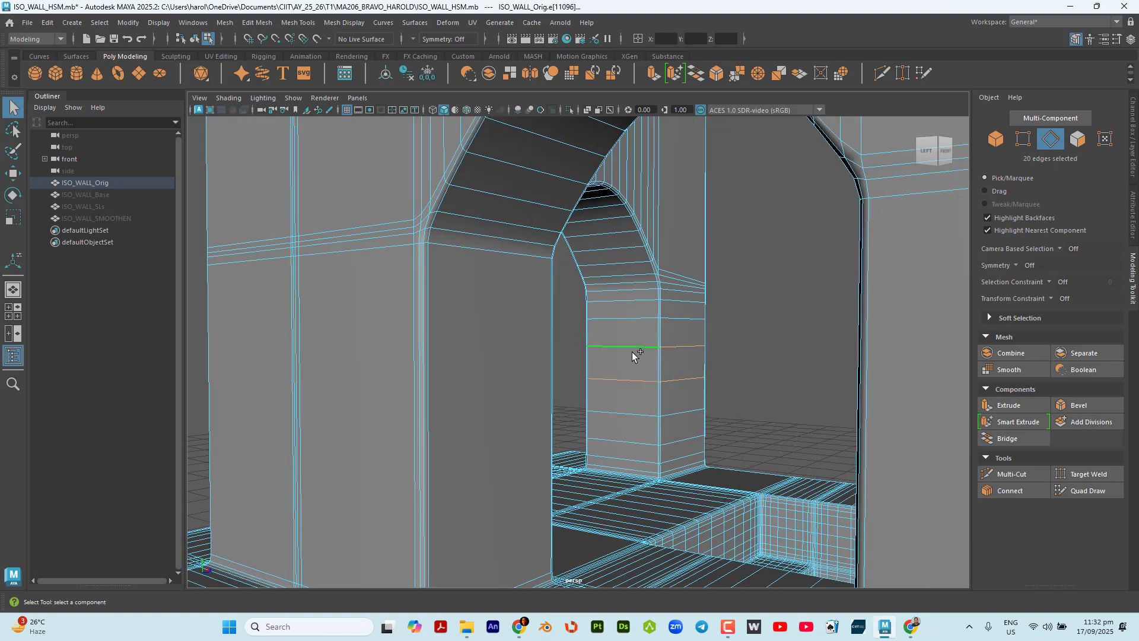
double_click(628, 301, "shift")
left_click(581, 390)
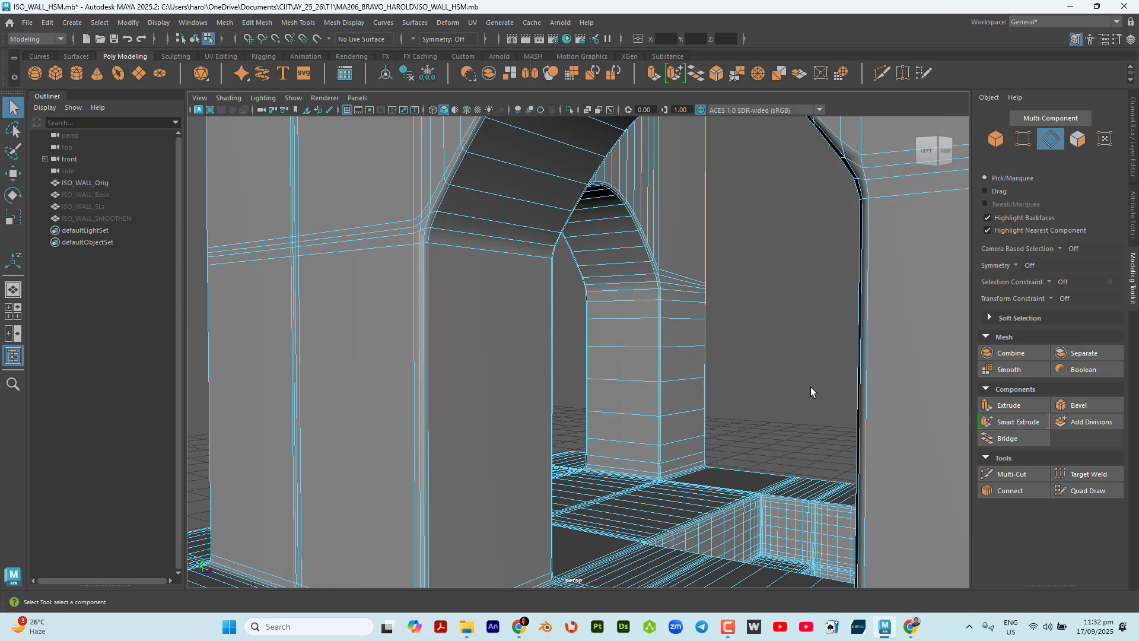
left_click_drag(810, 387, 663, 391, "alt")
key("ctrl+z")
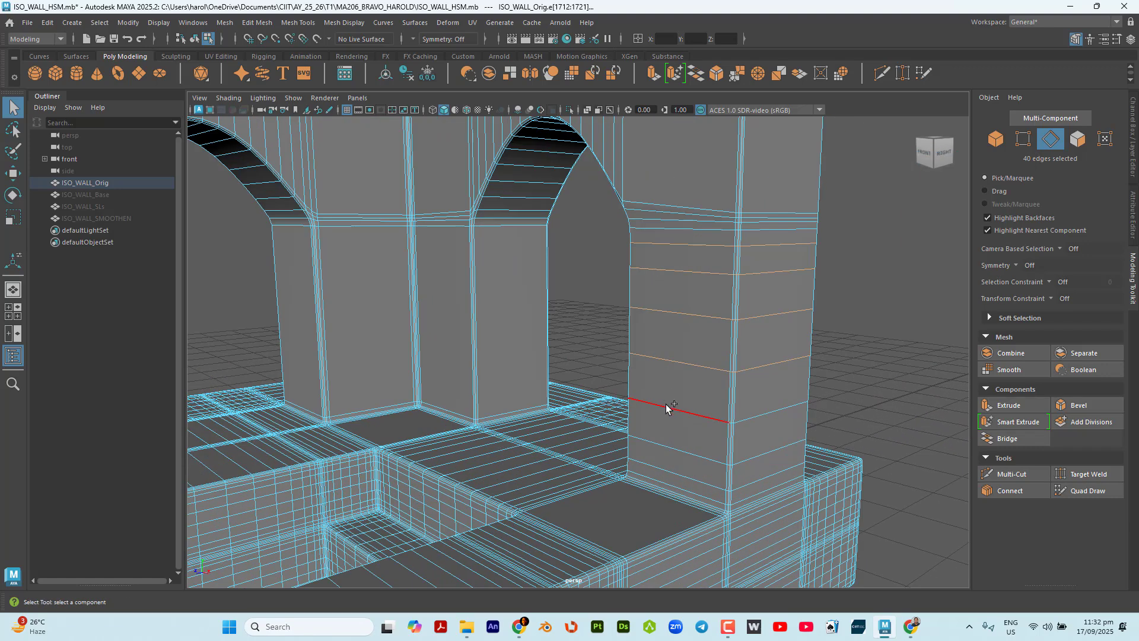
double_click(666, 407, "shift")
key("ctrl+Delete")
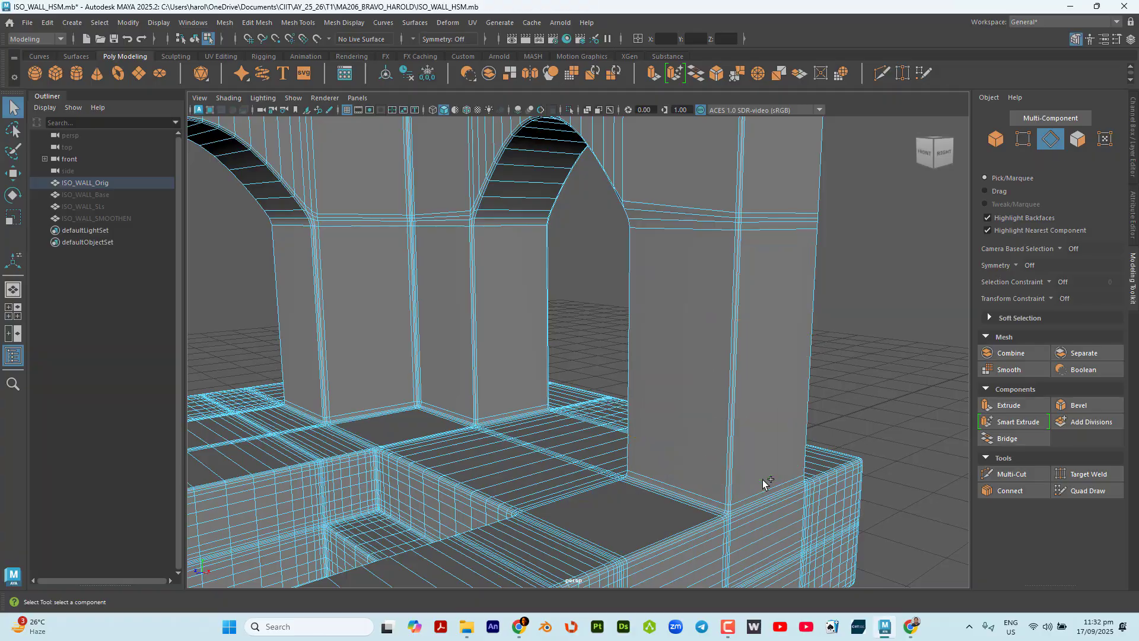
Select the edge loops running up the treads and risers of the stairs, except the support loops at both side edges, and delete them.
scroll(763, 480, "down", 5)
left_click_drag(759, 464, 620, 451, "alt")
scroll(605, 442, "up", 6)
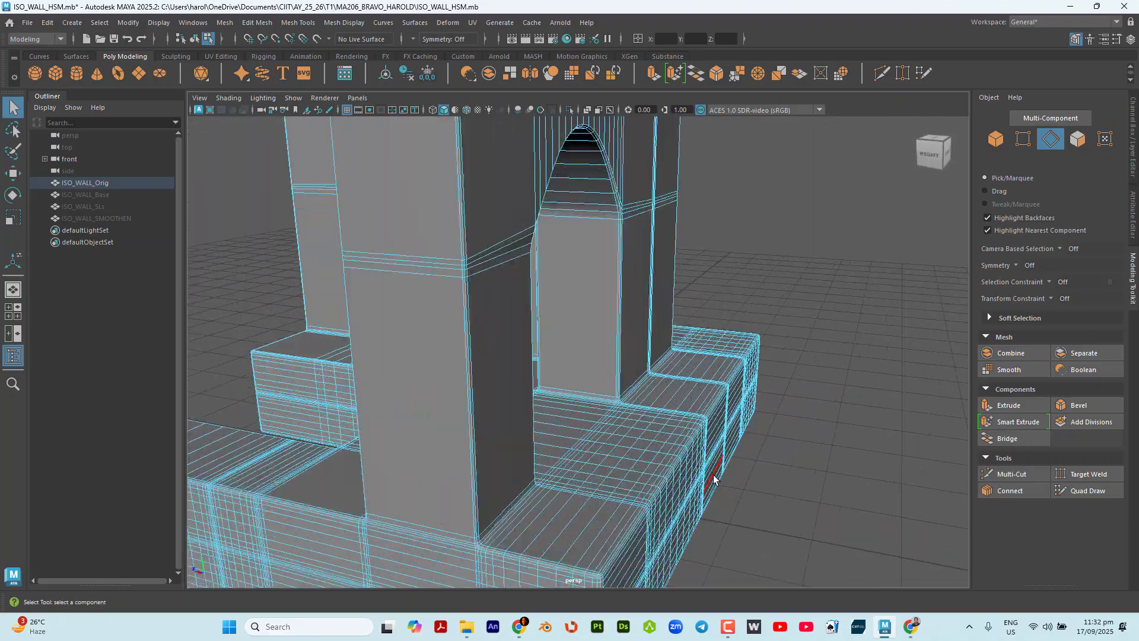
scroll(714, 479, "down", 3)
left_click_drag(434, 438, 655, 403, "alt")
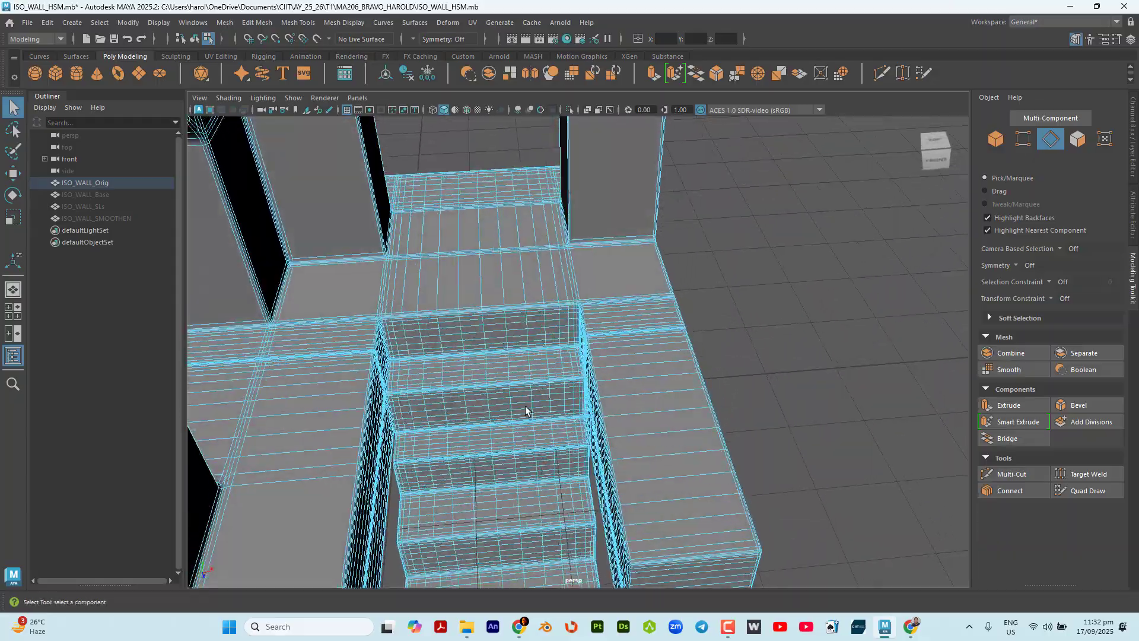
middle_click_drag(526, 409, 568, 198, "alt")
scroll(578, 448, "up", 5)
scroll(578, 448, "up", 2)
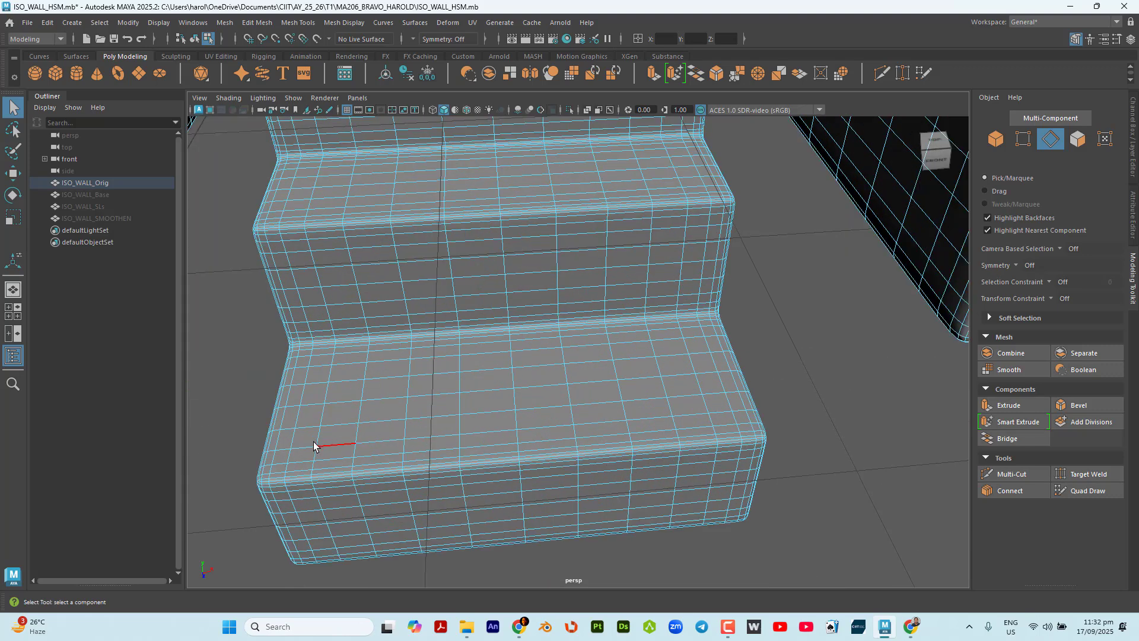
double_click(516, 419)
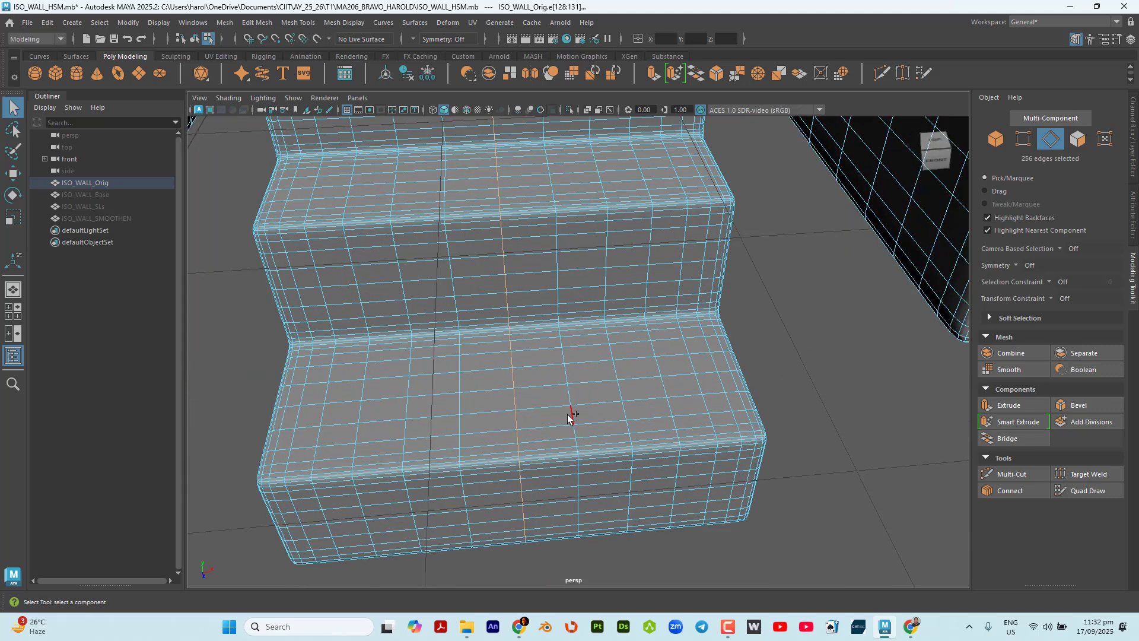
double_click(570, 418, "shift")
double_click(623, 417, "shift")
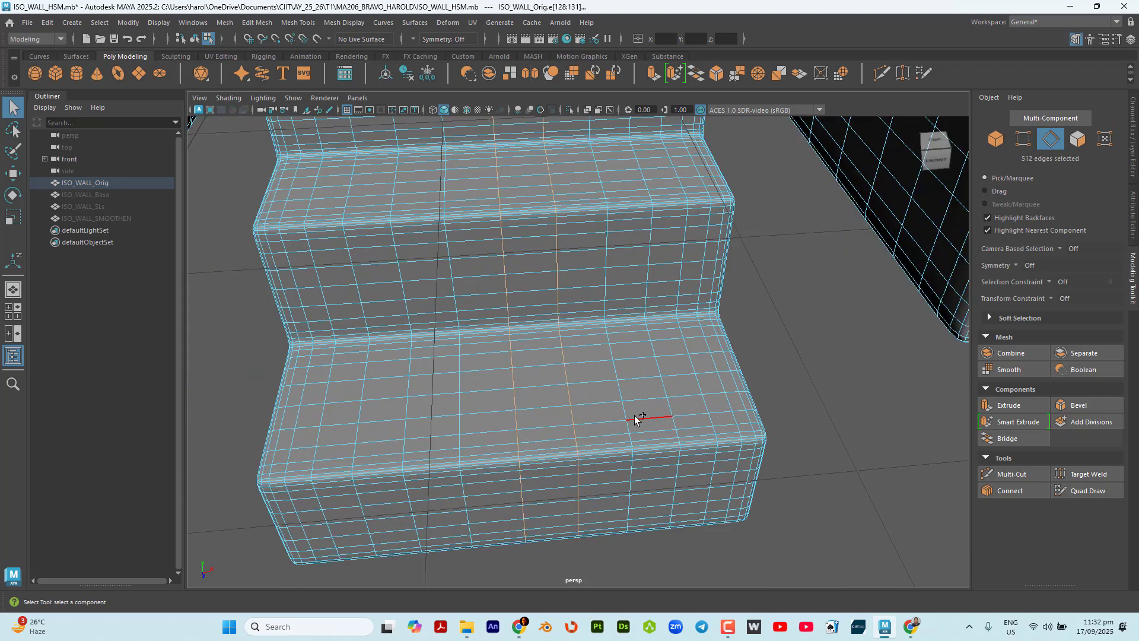
double_click(671, 405, "shift")
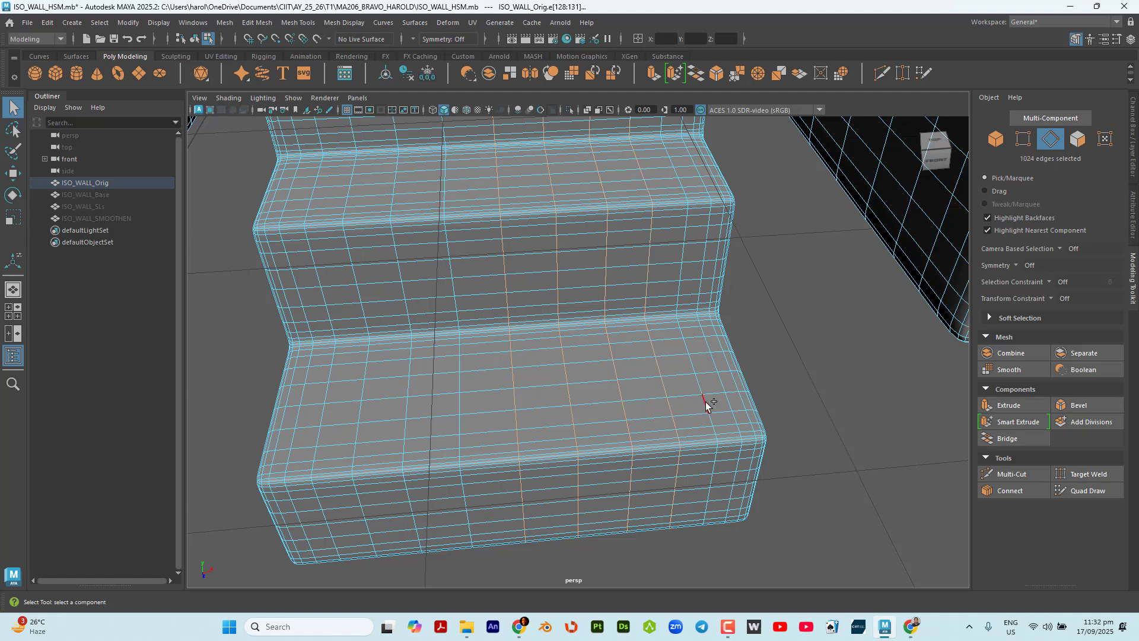
double_click(740, 399, "shift")
double_click(328, 440, "shift")
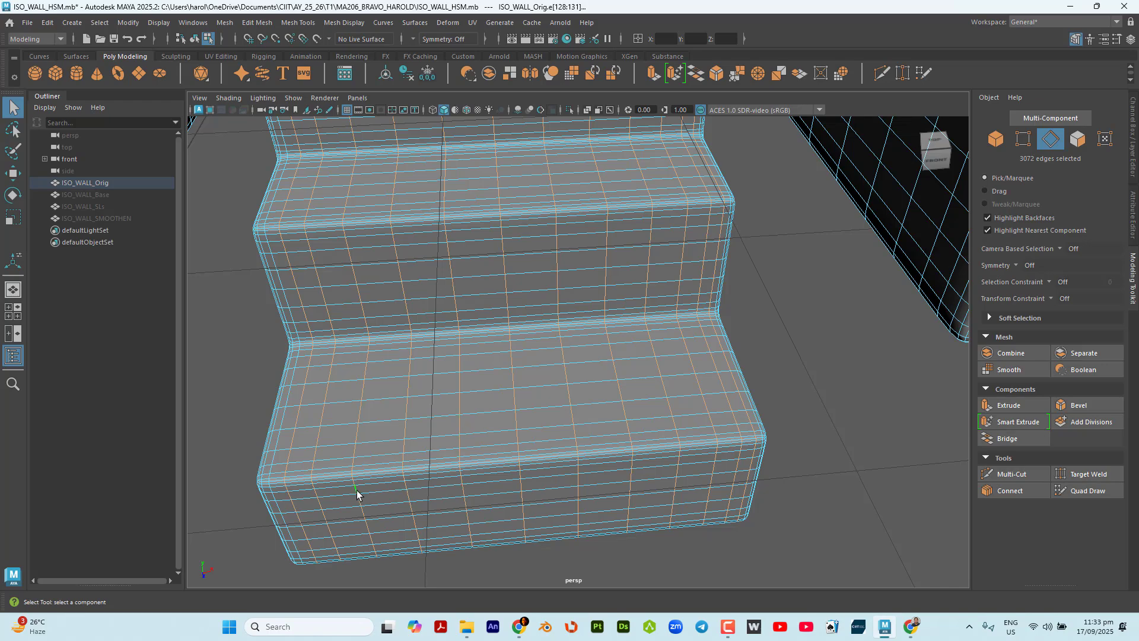
left_click_drag(357, 494, 396, 433, "alt")
scroll(457, 338, "up", 5)
mouse_move(454, 337)
left_mouse_down("alt")
mouse_move(410, 369)
mouse_move(469, 334)
left_mouse_up("alt")
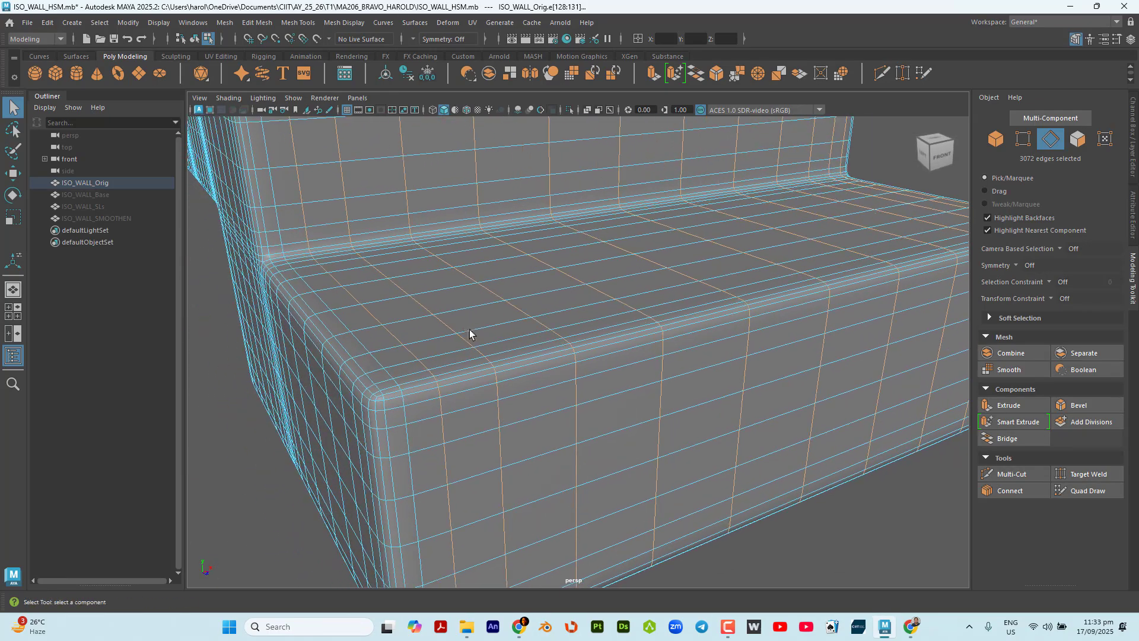
double_click(375, 363, "shift")
scroll(484, 372, "down", 5)
left_click_drag(679, 389, 614, 383, "alt")
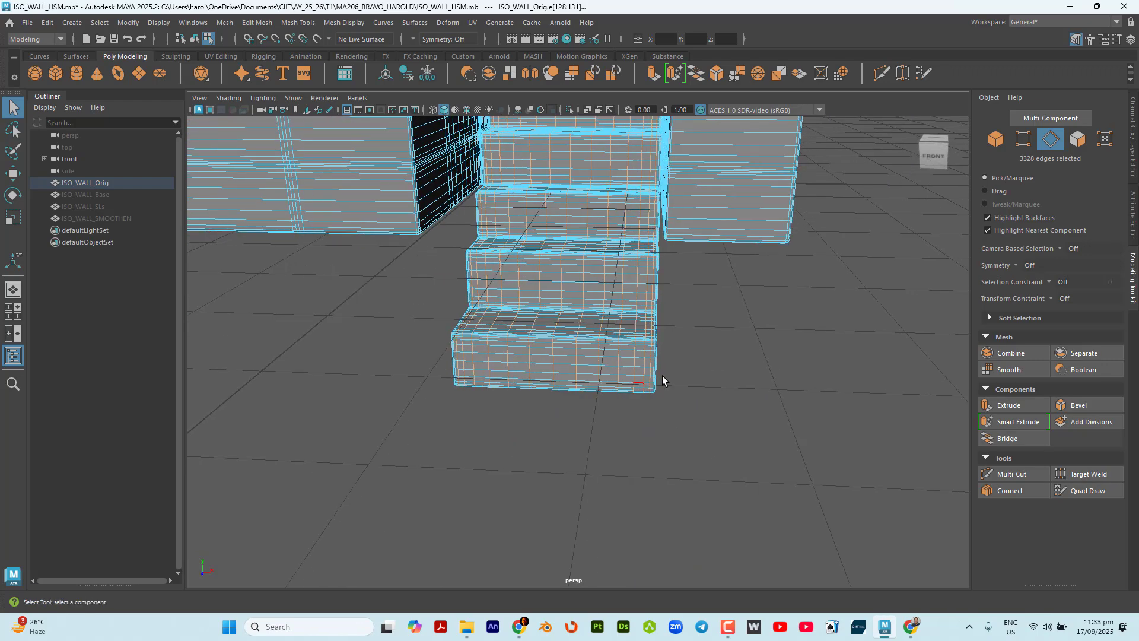
scroll(664, 377, "up", 5)
left_click_drag(694, 372, 656, 345, "alt")
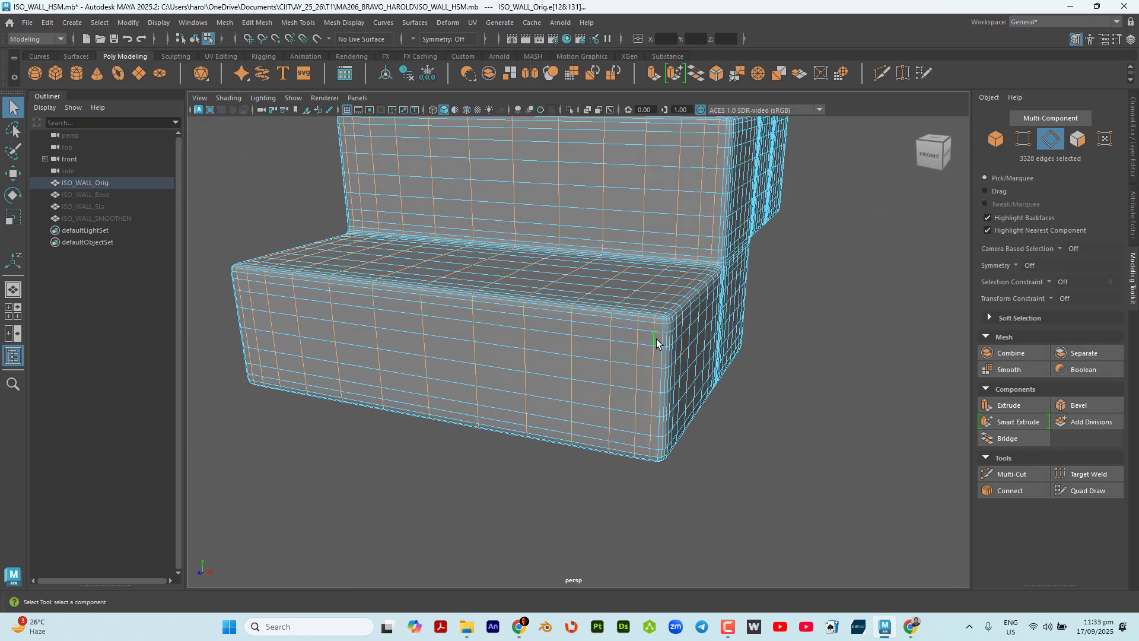
scroll(657, 343, "up", 3)
scroll(657, 342, "down", 3)
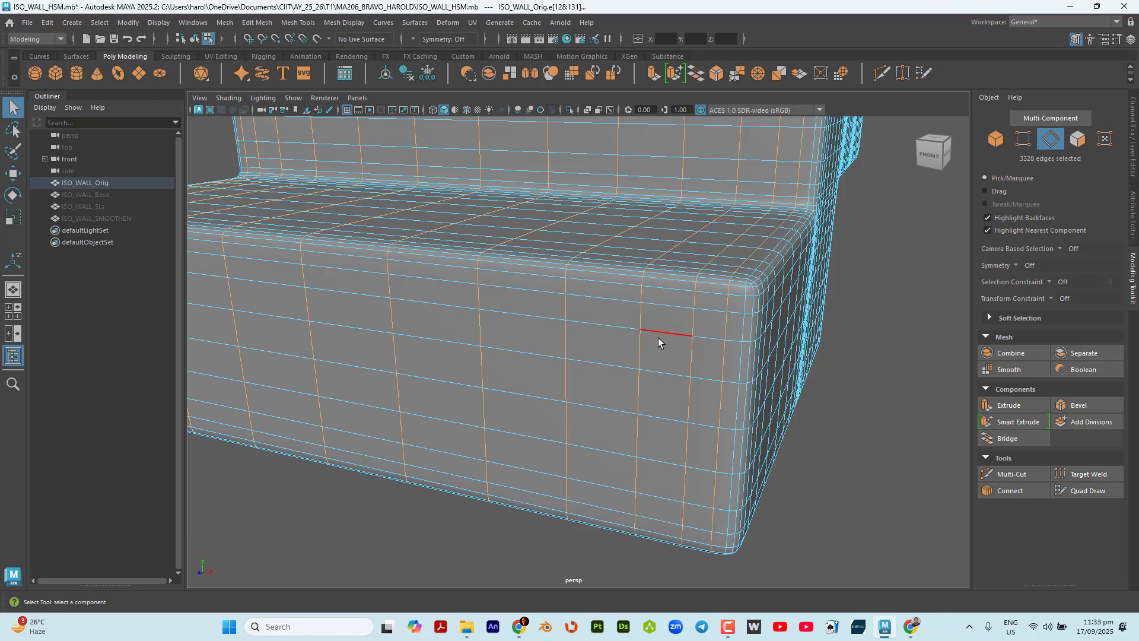
scroll(672, 338, "down", 6)
left_click_drag(672, 338, 533, 320, "alt")
Select the horizontal edge loops around the lowest stair step, between its top and bottom support loops, and delete them.
scroll(533, 320, "up", 6)
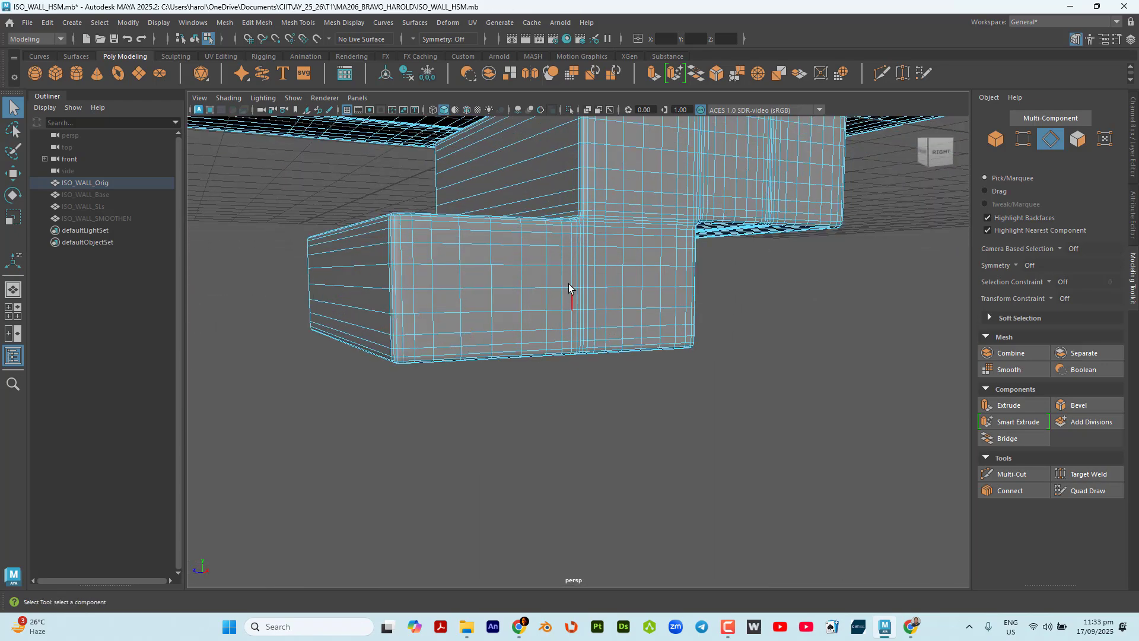
double_click(502, 288)
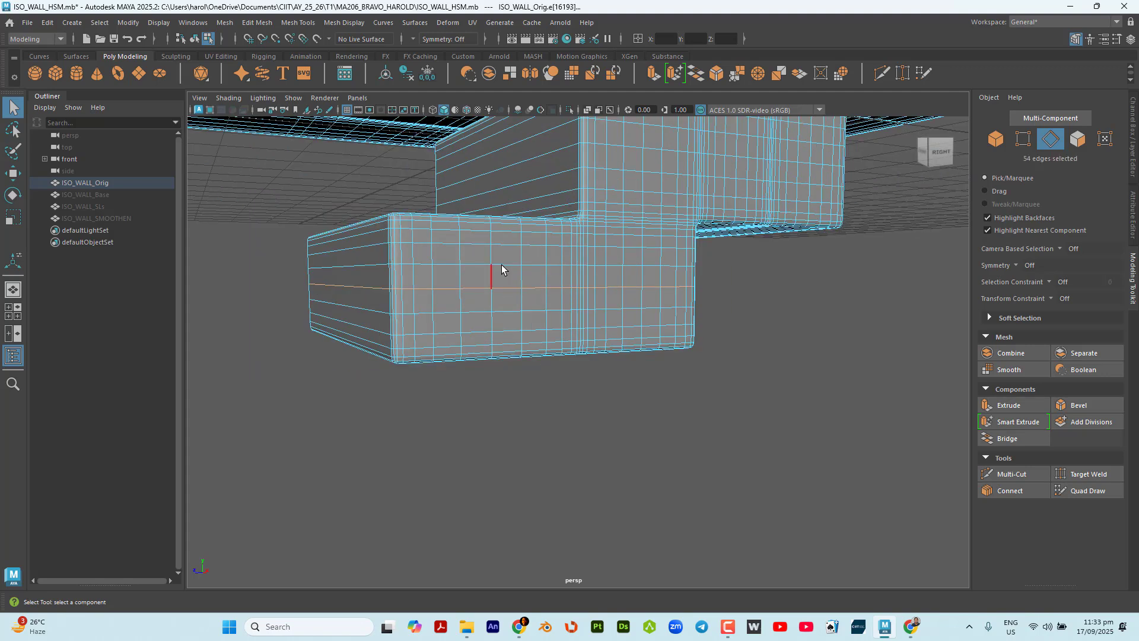
double_click(502, 265, "shift")
double_click(497, 245, "shift")
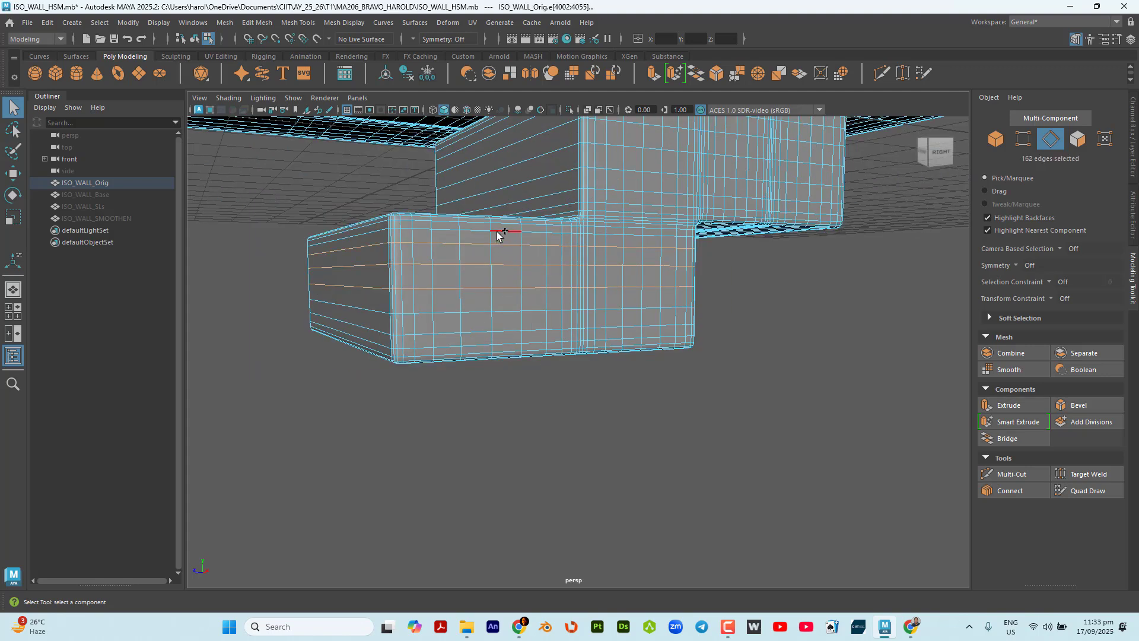
double_click(509, 313, "shift")
left_click_drag(519, 346, 537, 324, "alt")
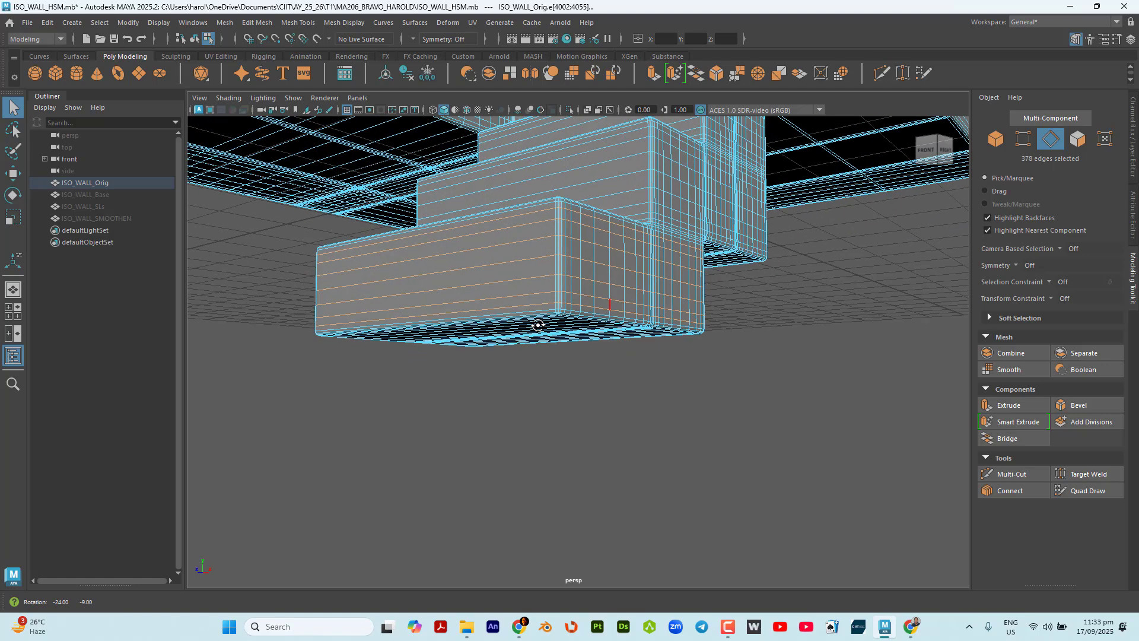
scroll(605, 310, "up", 5)
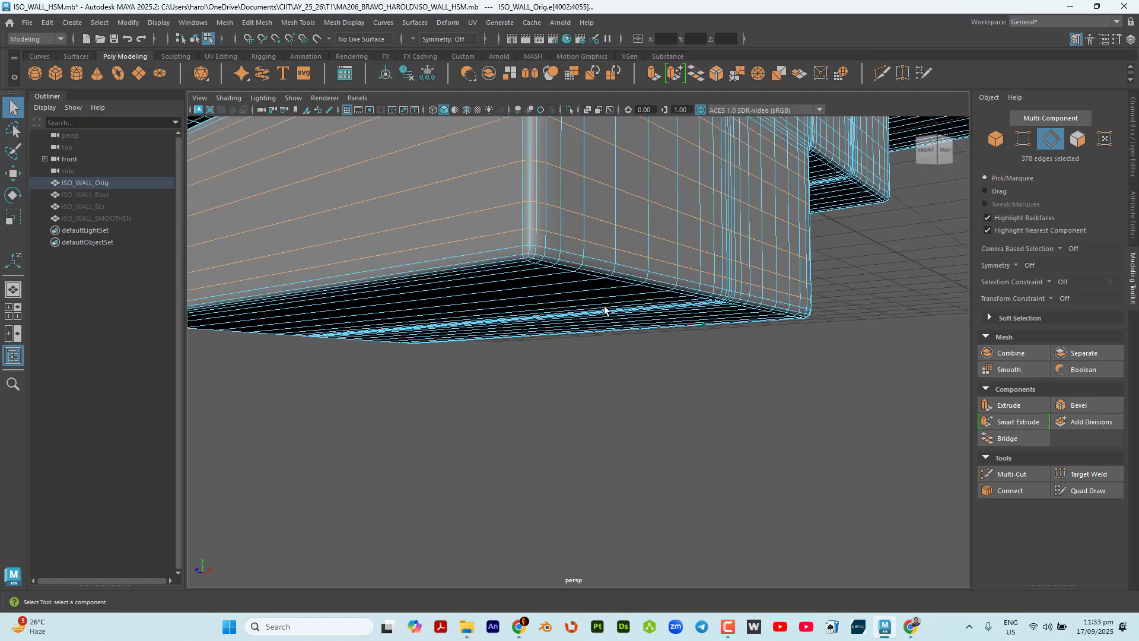
left_click_drag(604, 309, 591, 428, "alt")
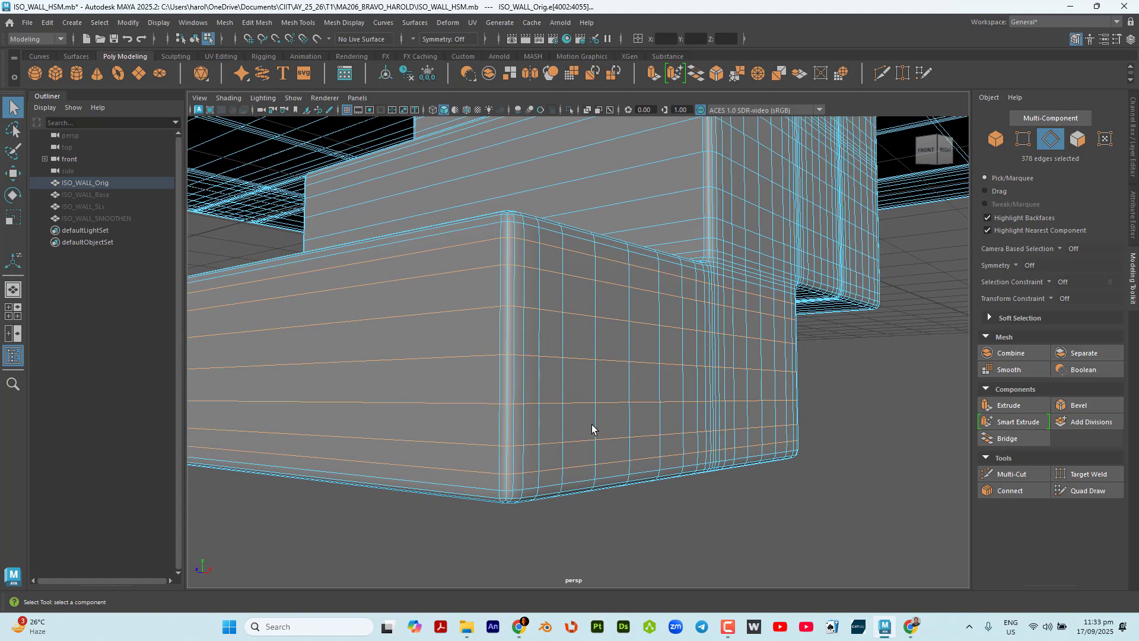
left_click_drag(592, 428, 667, 282, "alt")
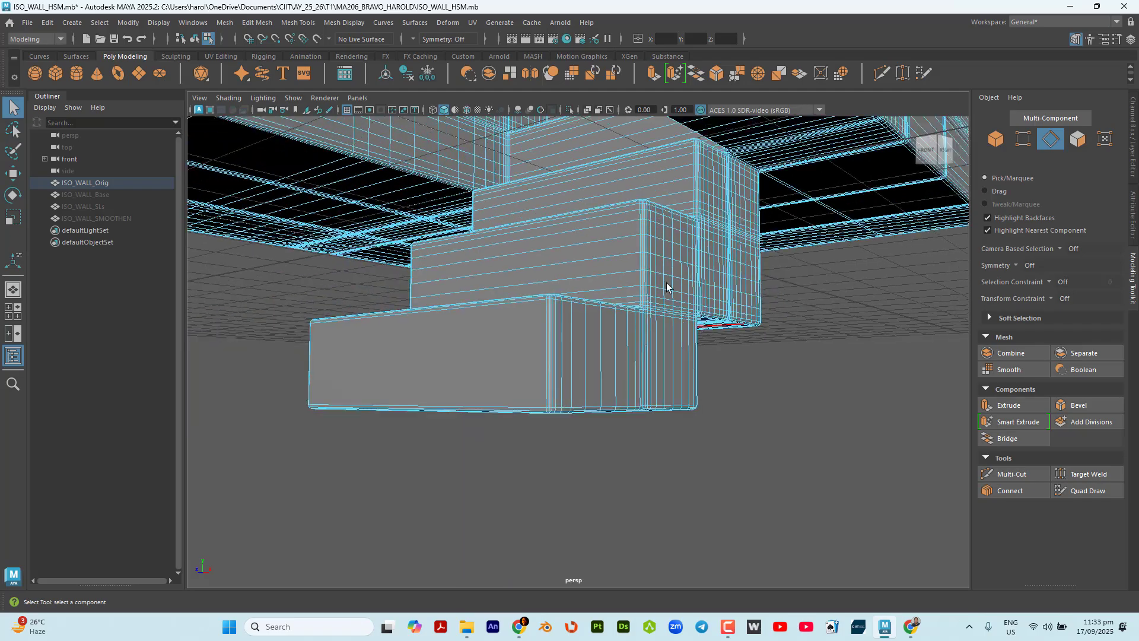
Select the horizontal edge loops around the second-lowest stair step, between its top and bottom support loops, and delete them.
left_click_drag(632, 376, 571, 369, "alt")
scroll(574, 289, "up", 3)
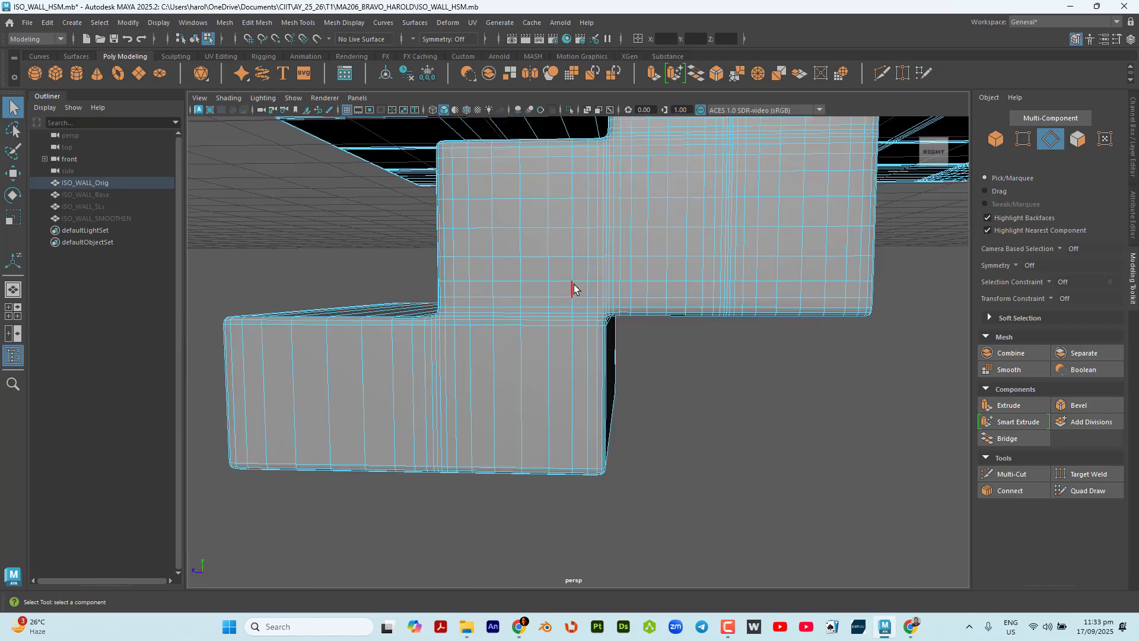
double_click(583, 227)
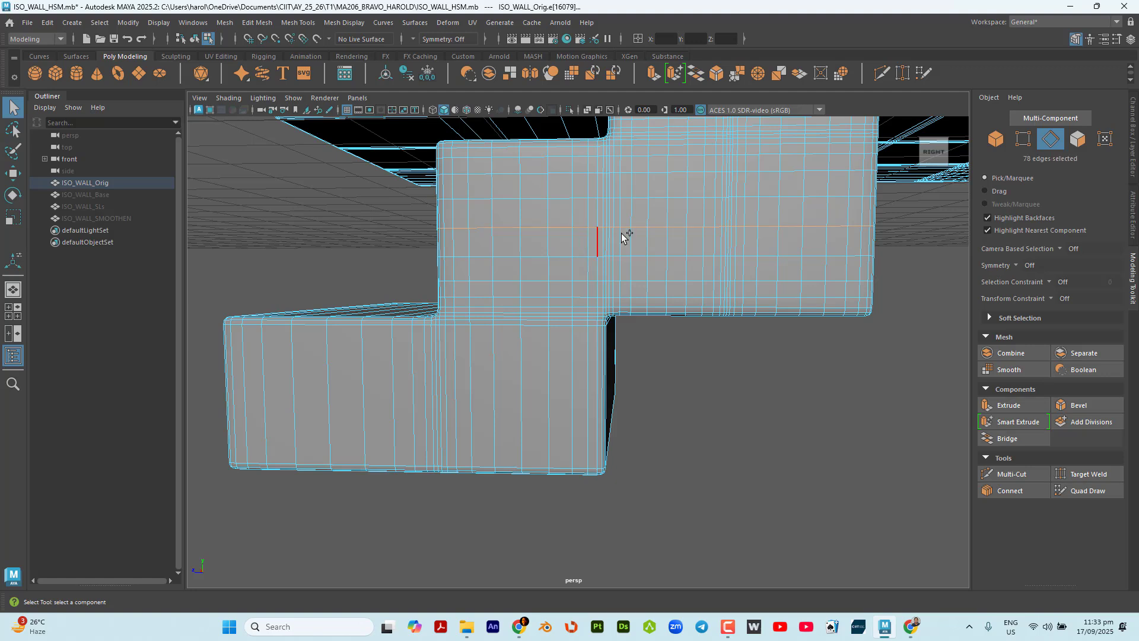
double_click(637, 197, "shift")
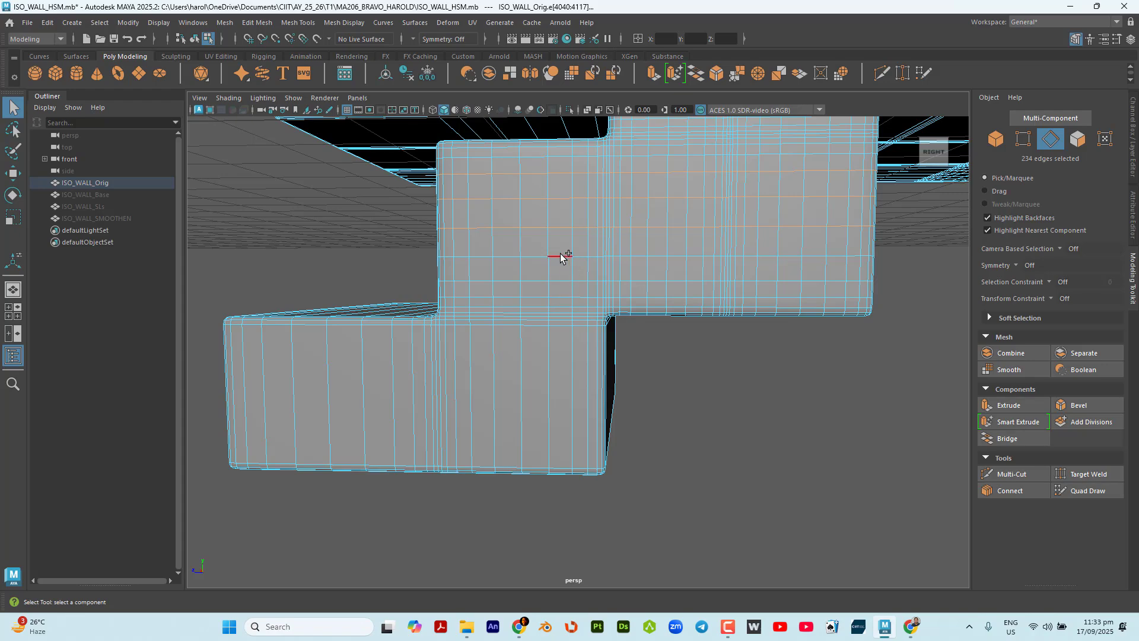
double_click(563, 282, "shift")
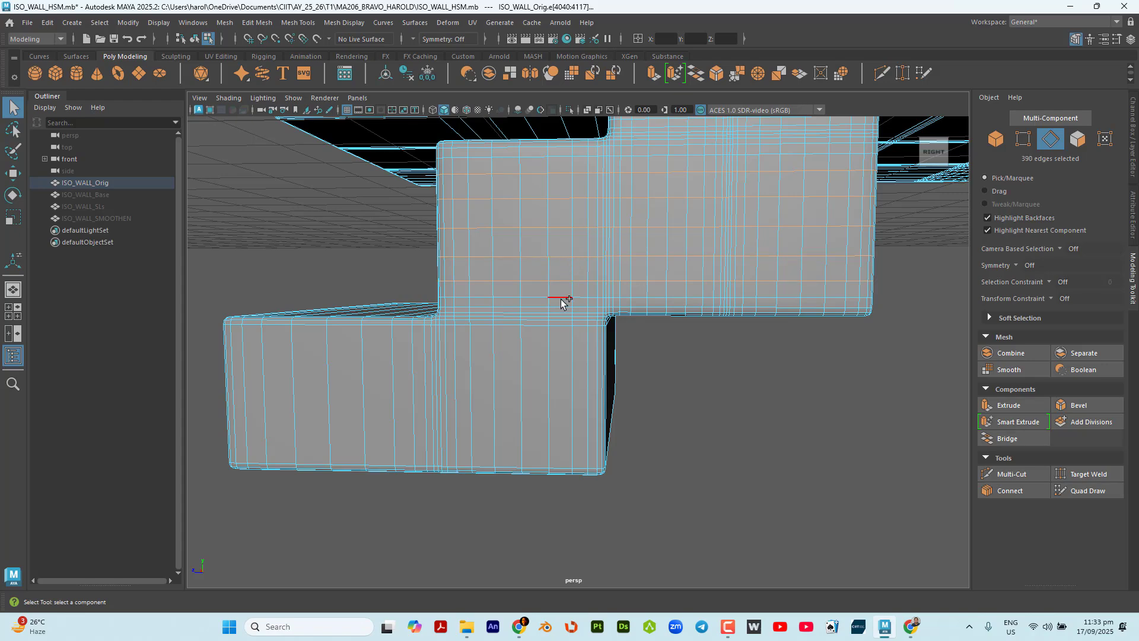
left_click_drag(565, 295, 452, 417, "alt")
key("ctrl+Delete")
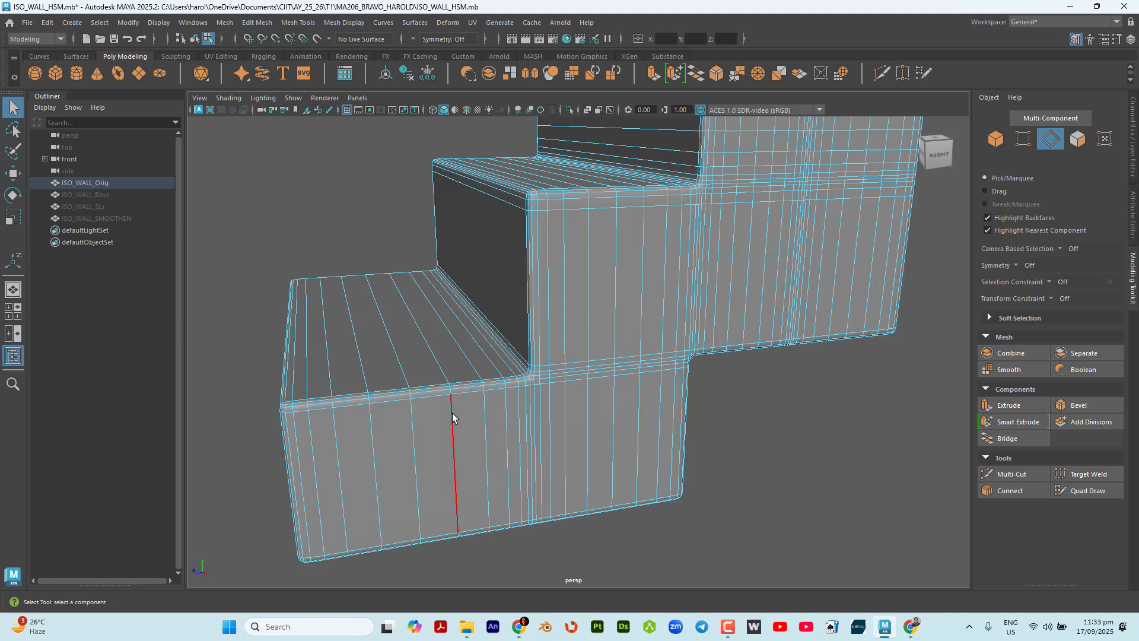
Select the edge loops running along the lowest step's tread and down its sides, between the front and back support loops, and delete them.
double_click(413, 427)
double_click(454, 422, "shift")
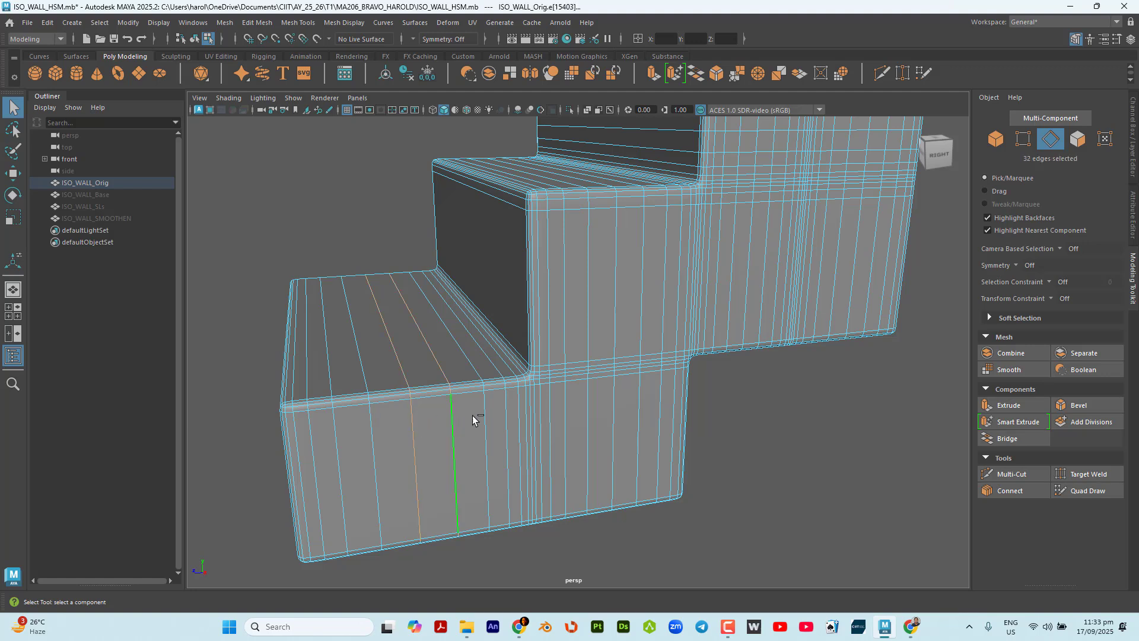
double_click(486, 418, "shift")
double_click(506, 416, "shift")
double_click(520, 412, "shift")
double_click(343, 452, "shift")
double_click(374, 440, "shift")
double_click(319, 465, "shift")
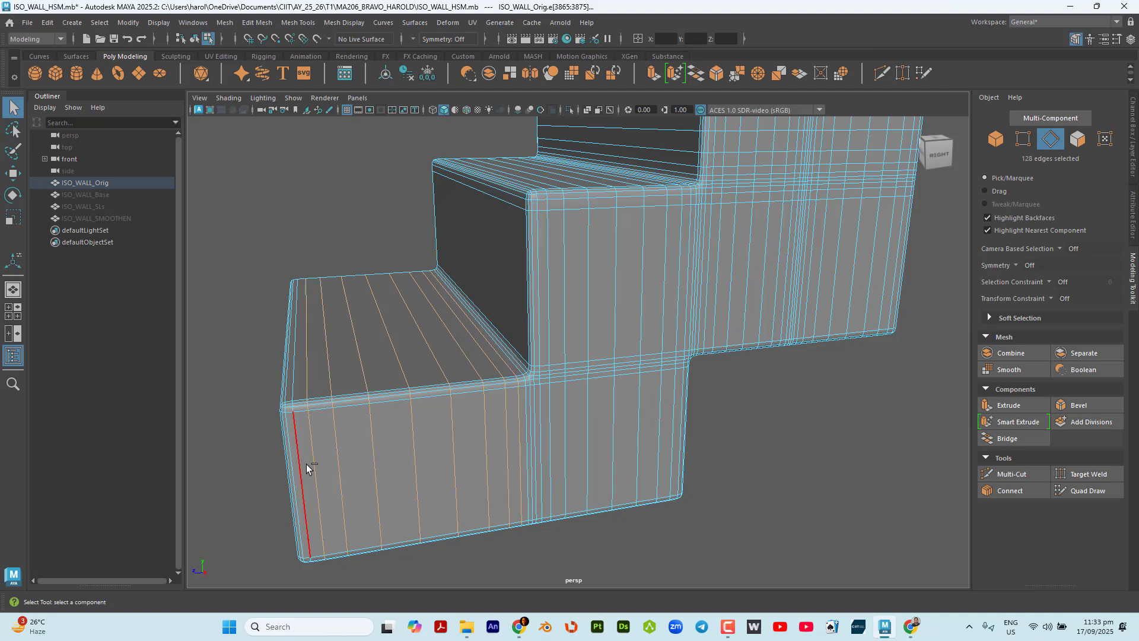
double_click(307, 469, "shift")
left_click_drag(427, 474, 585, 356, "alt")
key("ctrl+Delete")
Select the lengthwise tread loops of the second-lowest step, continuing down its sides between the front and back support loops, and delete them.
scroll(423, 485, "down", 5)
scroll(593, 350, "up", 2)
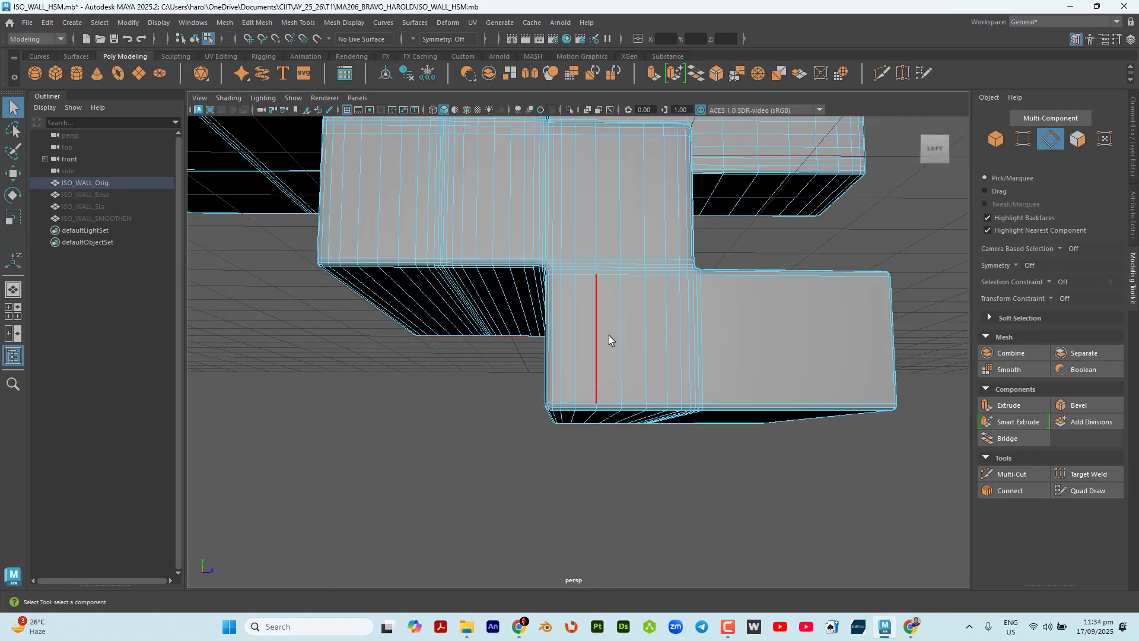
double_click(617, 330)
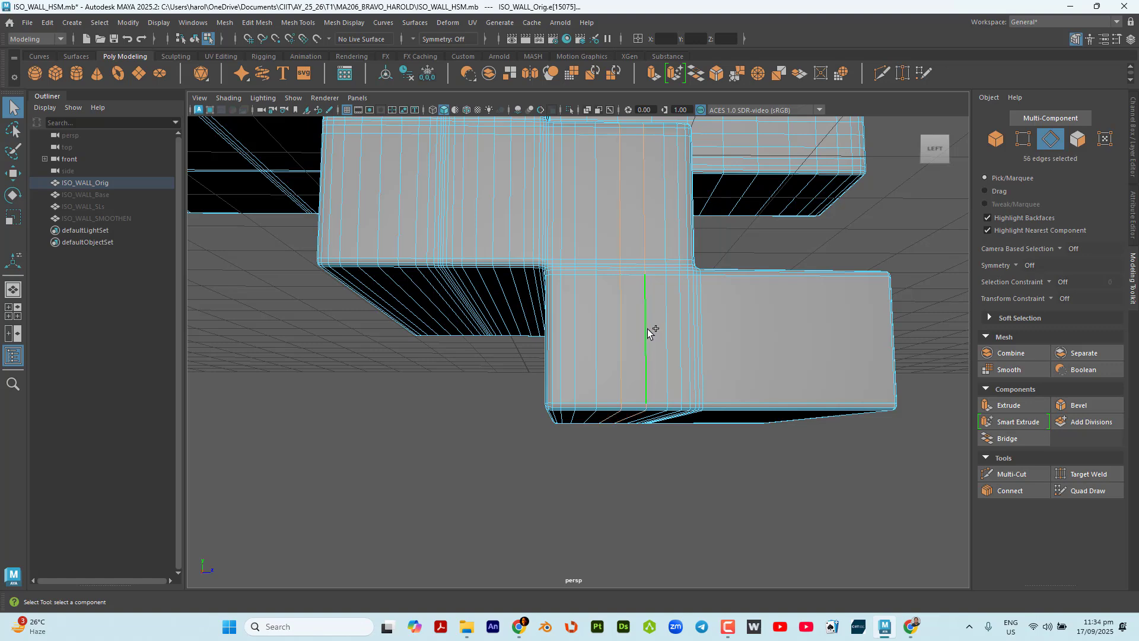
double_click(667, 326, "shift")
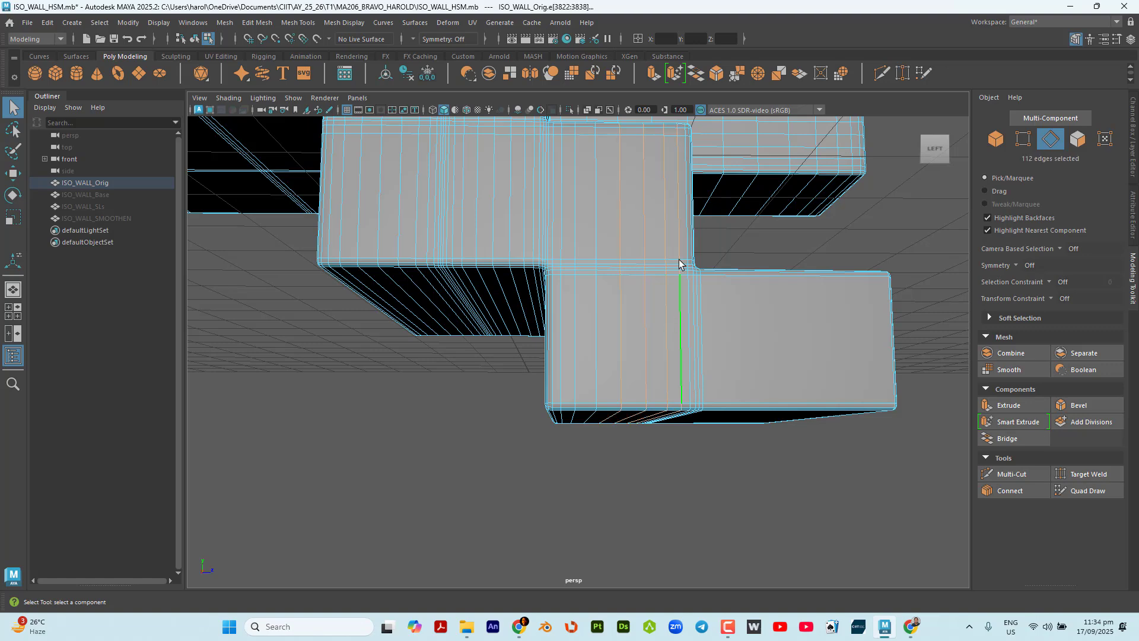
left_click_drag(679, 263, 421, 329, "alt")
scroll(513, 255, "up", 5)
middle_click_drag(513, 256, 526, 354, "alt")
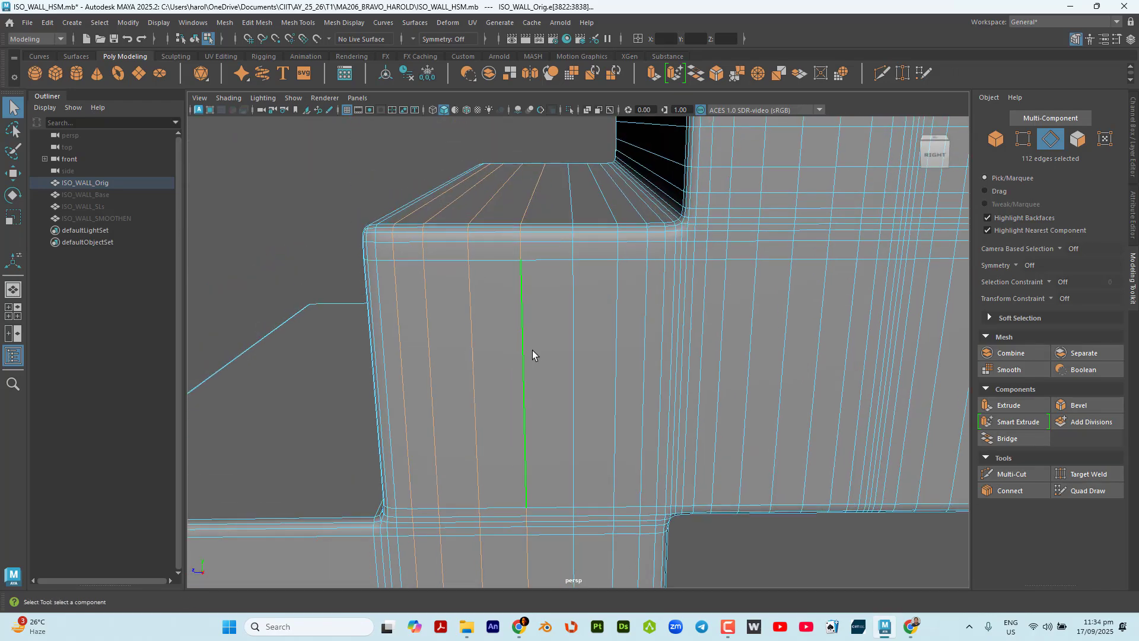
double_click(580, 323, "shift")
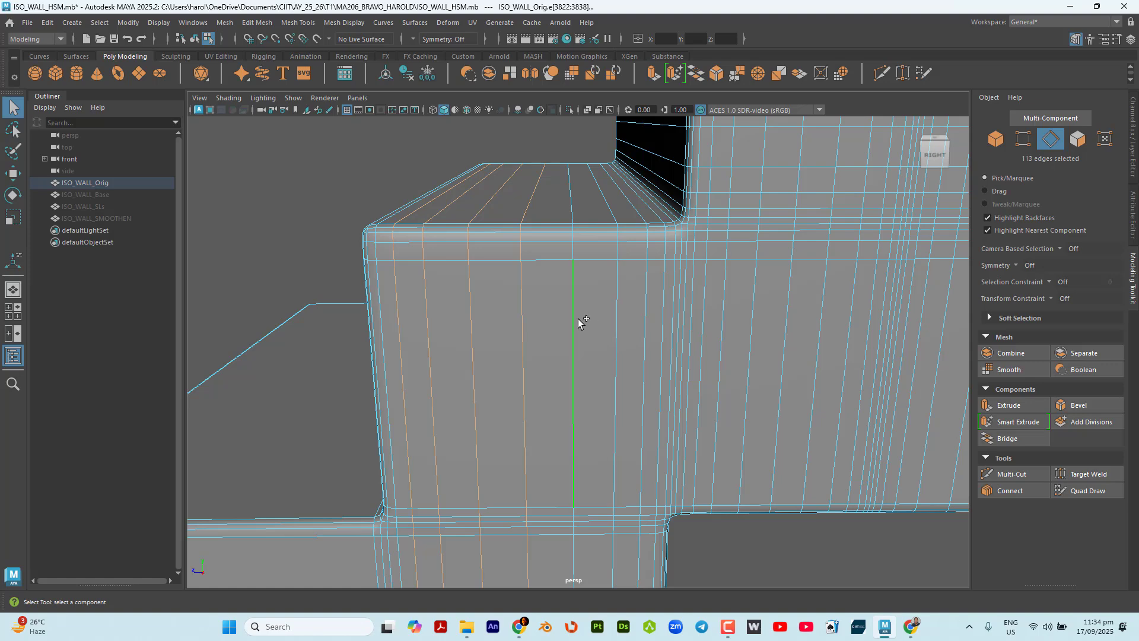
double_click(619, 312, "shift")
double_click(643, 304, "shift")
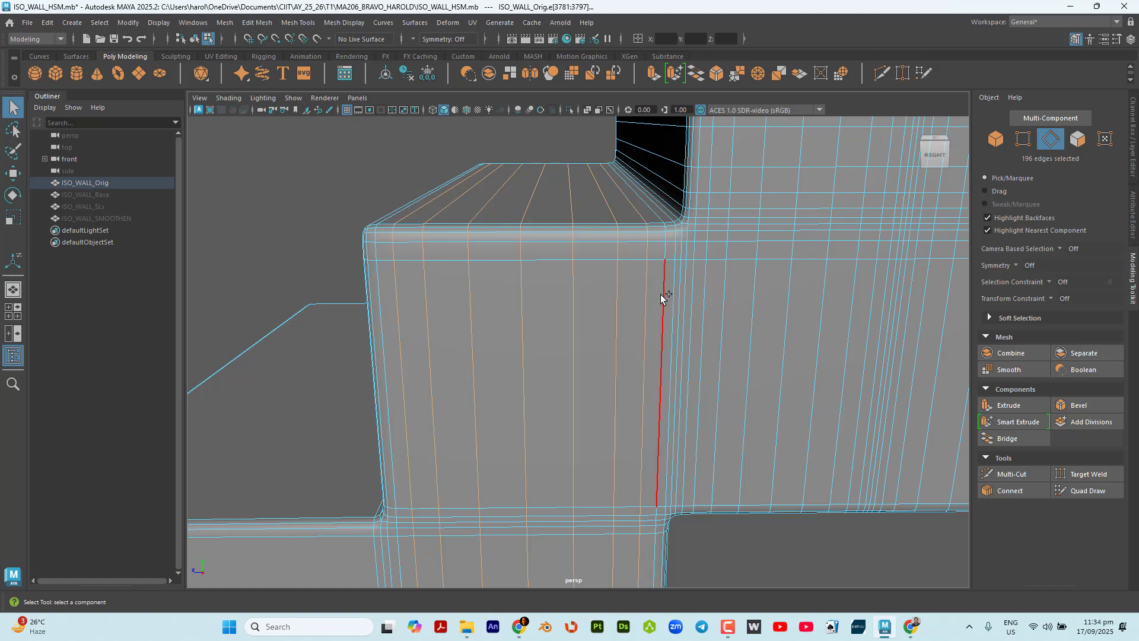
double_click(663, 297, "shift")
left_click_drag(661, 295, 577, 328, "alt")
key("Delete")
Select the lengthwise tread loops of the third step, continuing down its sides between the front and back support loops, and delete them.
scroll(679, 319, "up", 5)
scroll(702, 308, "up", 2)
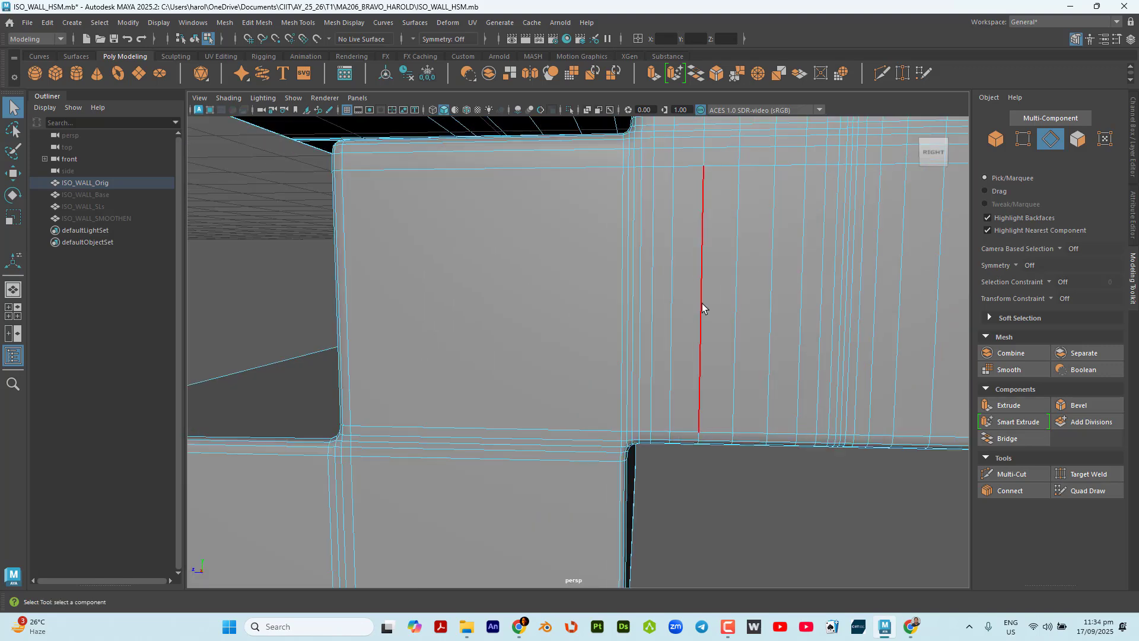
double_click(736, 295)
double_click(771, 287, "shift")
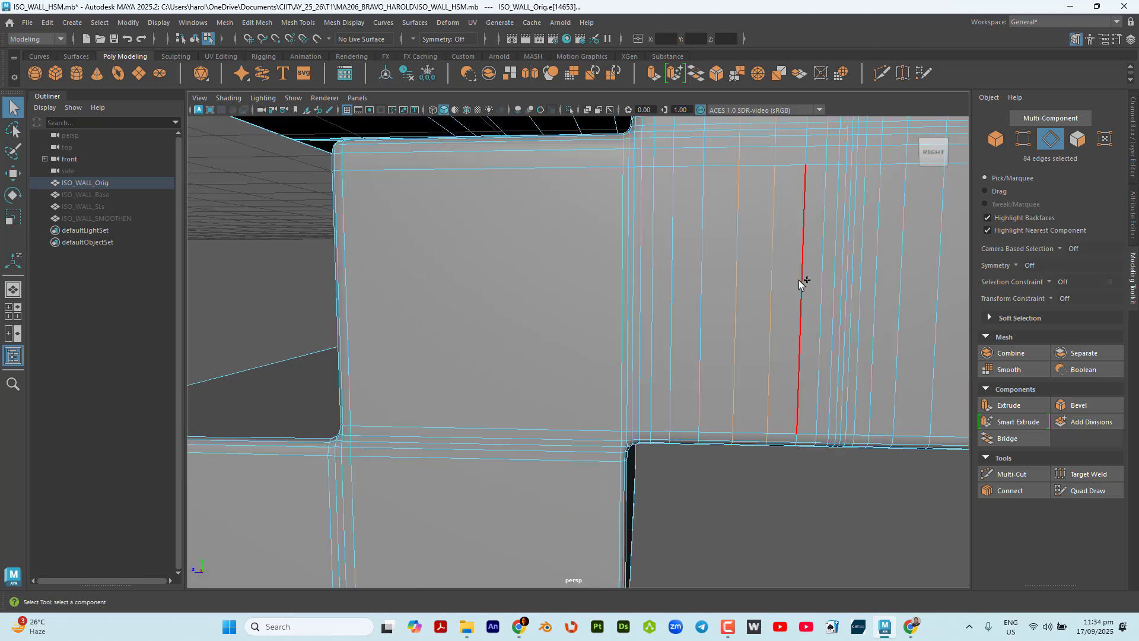
double_click(803, 283, "shift")
double_click(826, 280, "shift")
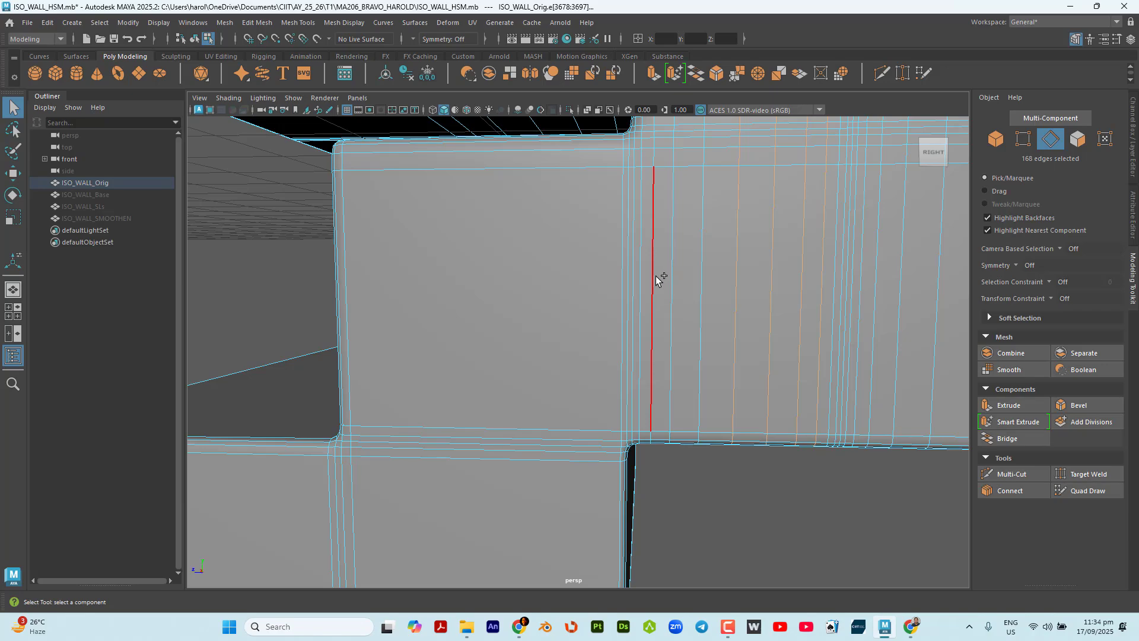
double_click(675, 274, "shift")
double_click(736, 272, "shift")
double_click(705, 271, "shift")
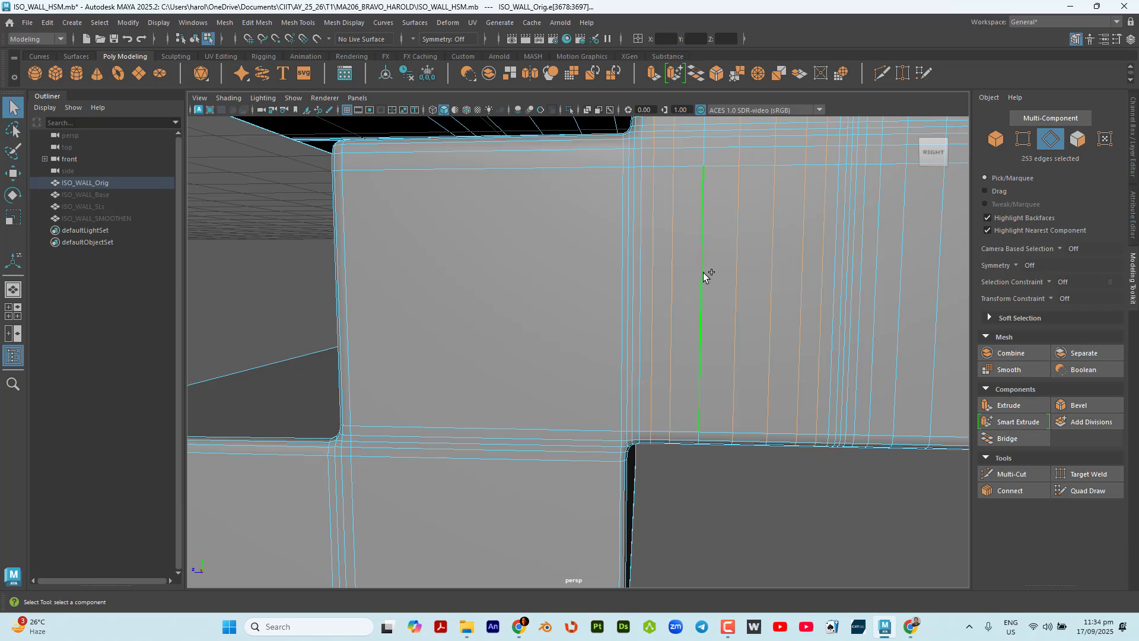
scroll(730, 315, "down", 2)
left_click_drag(730, 314, 643, 352, "alt")
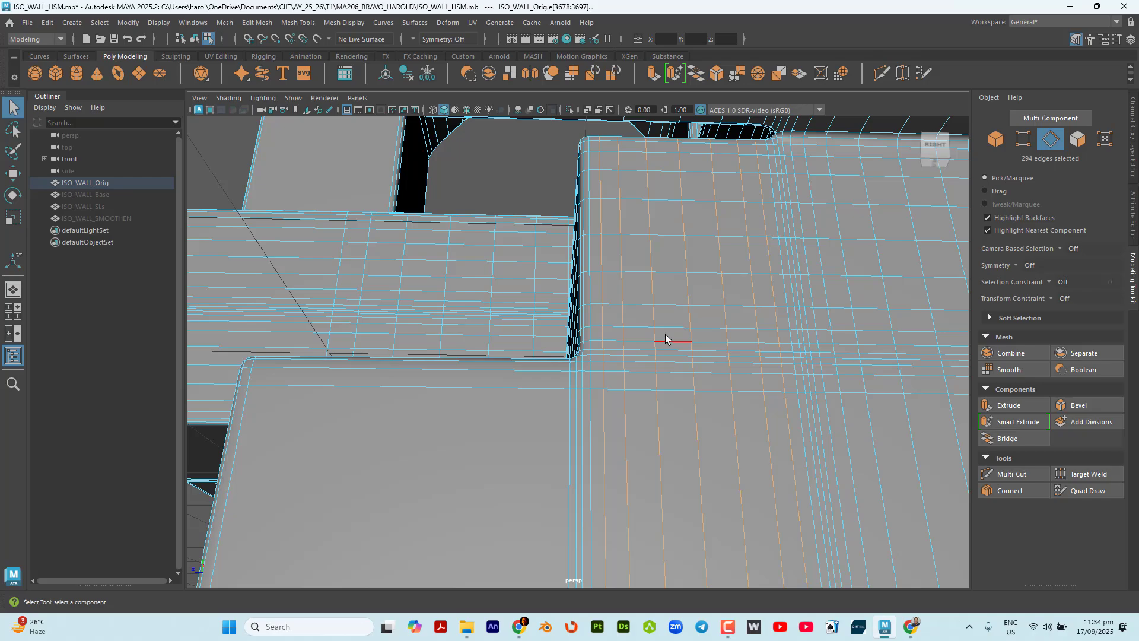
left_click_drag(666, 336, 771, 411, "alt")
Select the horizontal edge loops on the third step's riser, between its top and bottom support loops, and delete them.
scroll(682, 376, "up", 3)
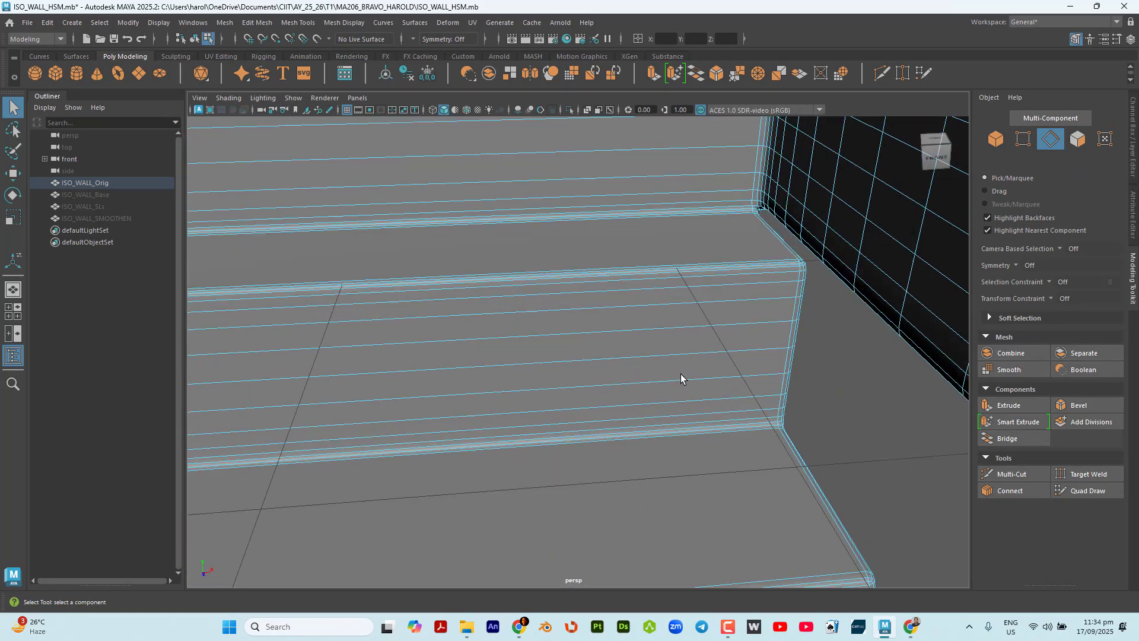
double_click(715, 361)
double_click(719, 326, "shift")
double_click(734, 304, "shift")
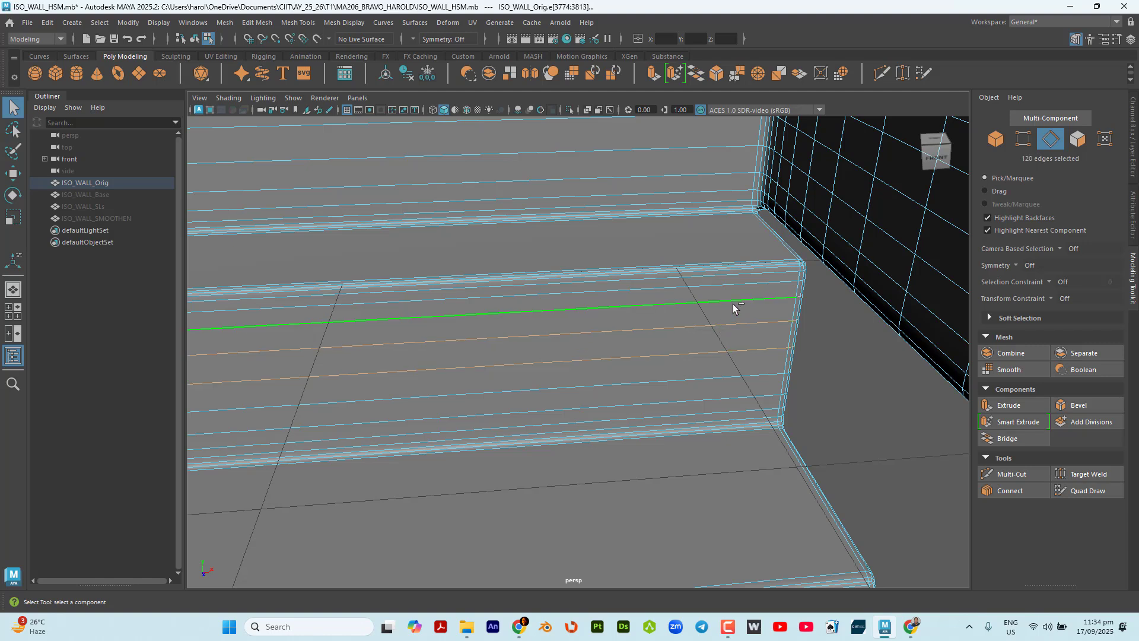
double_click(740, 286, "shift")
double_click(744, 378, "shift")
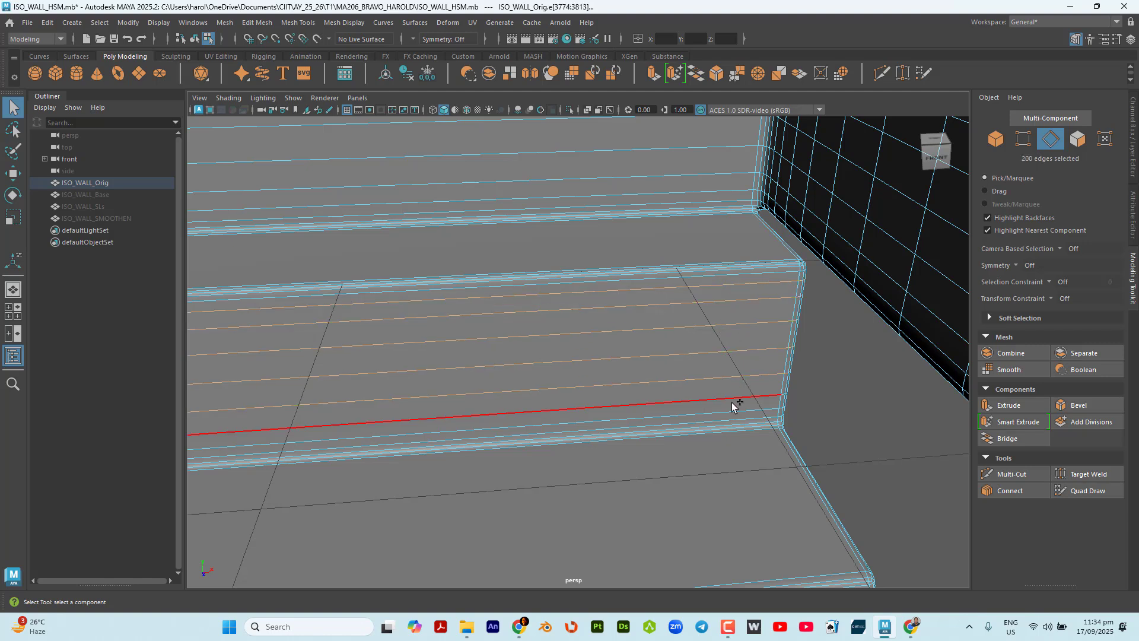
double_click(732, 401, "shift")
double_click(734, 412, "shift")
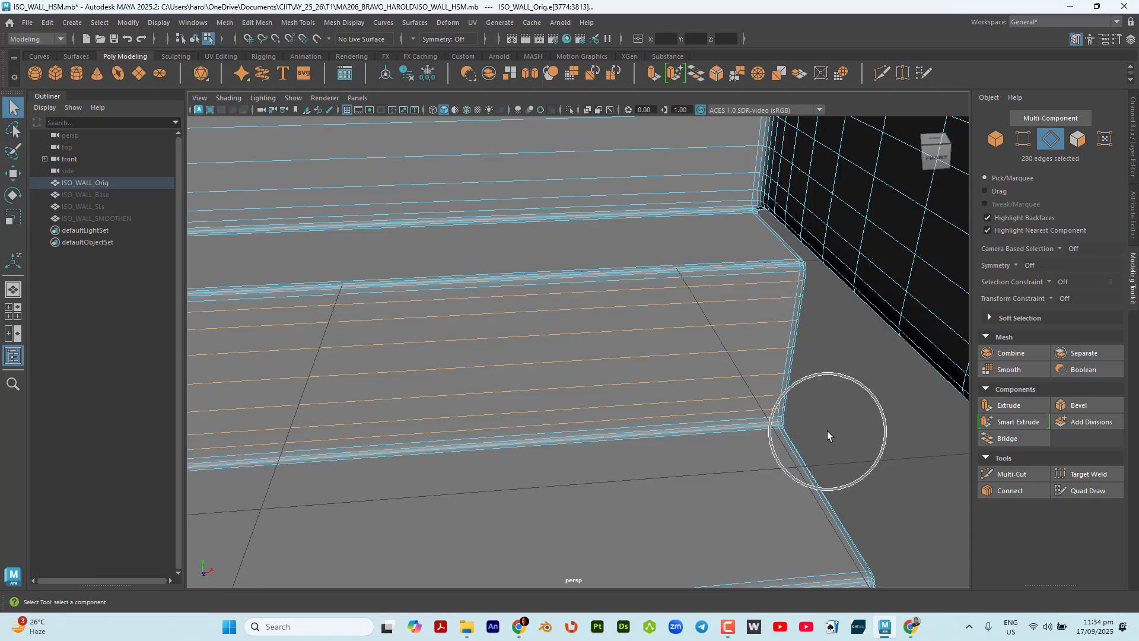
key("ctrl+Delete")
Select the horizontal edge loops around the floor slab's lower half and the top step's riser, between the support loops, and delete them.
scroll(540, 301, "down", 3)
left_click_drag(537, 299, 500, 318, "alt")
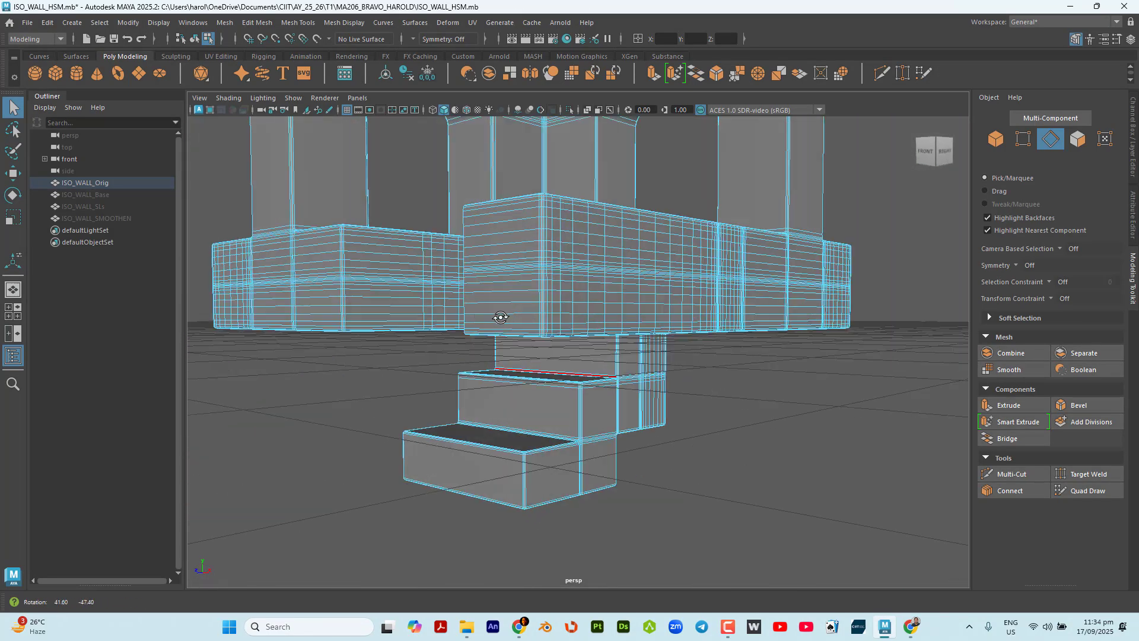
scroll(516, 316, "up", 4)
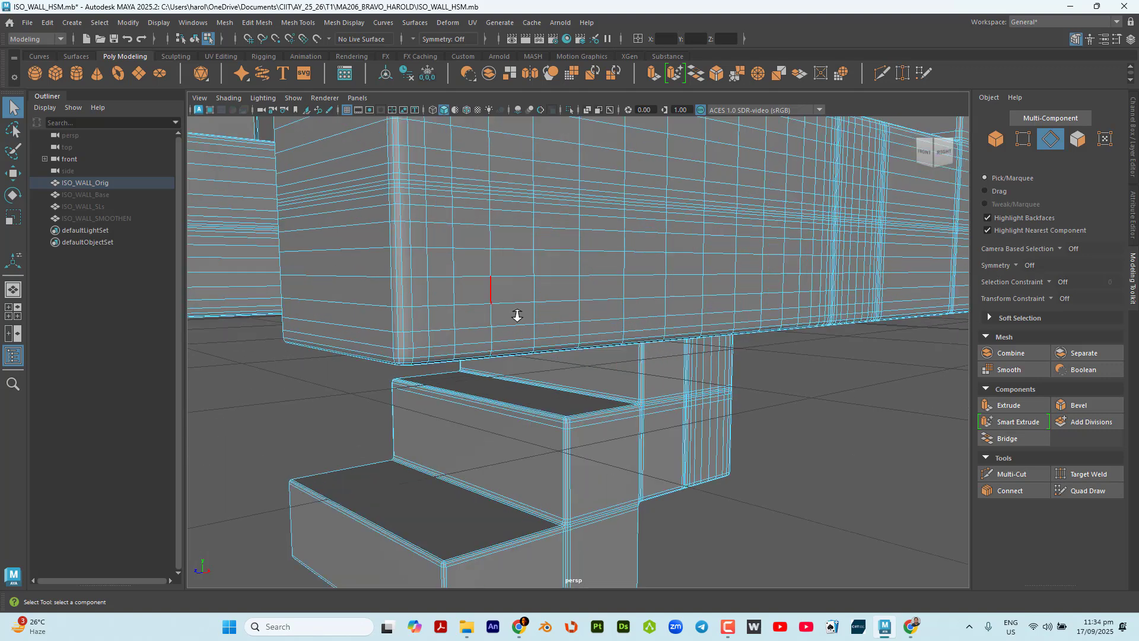
double_click(371, 275)
double_click(372, 250, "shift")
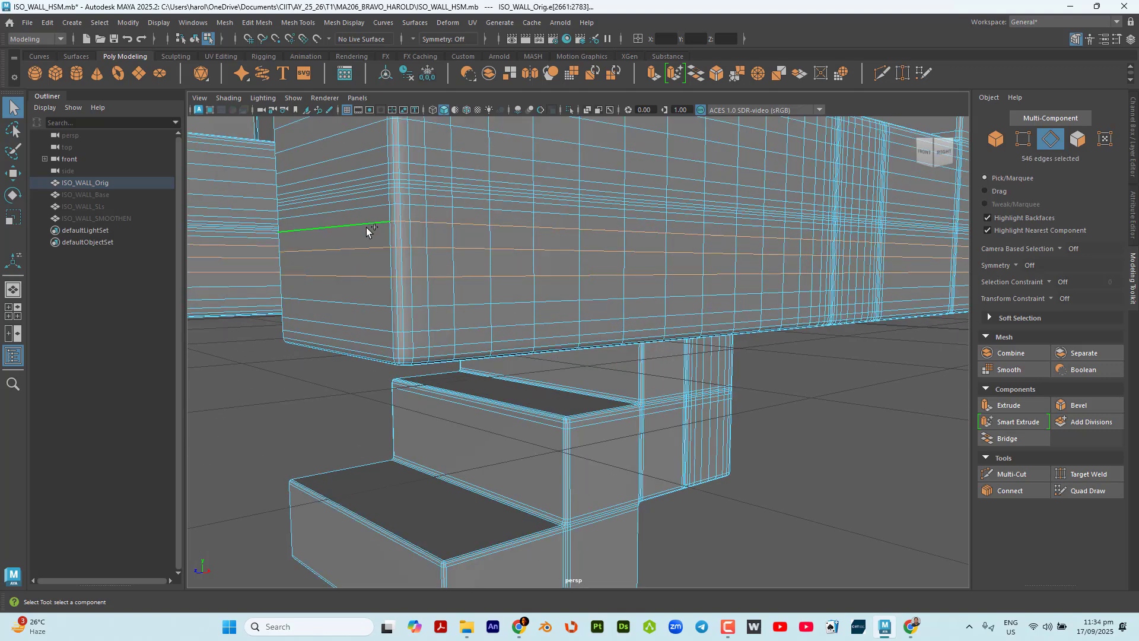
double_click(369, 207, "shift")
left_click_drag(371, 209, 692, 271, "alt")
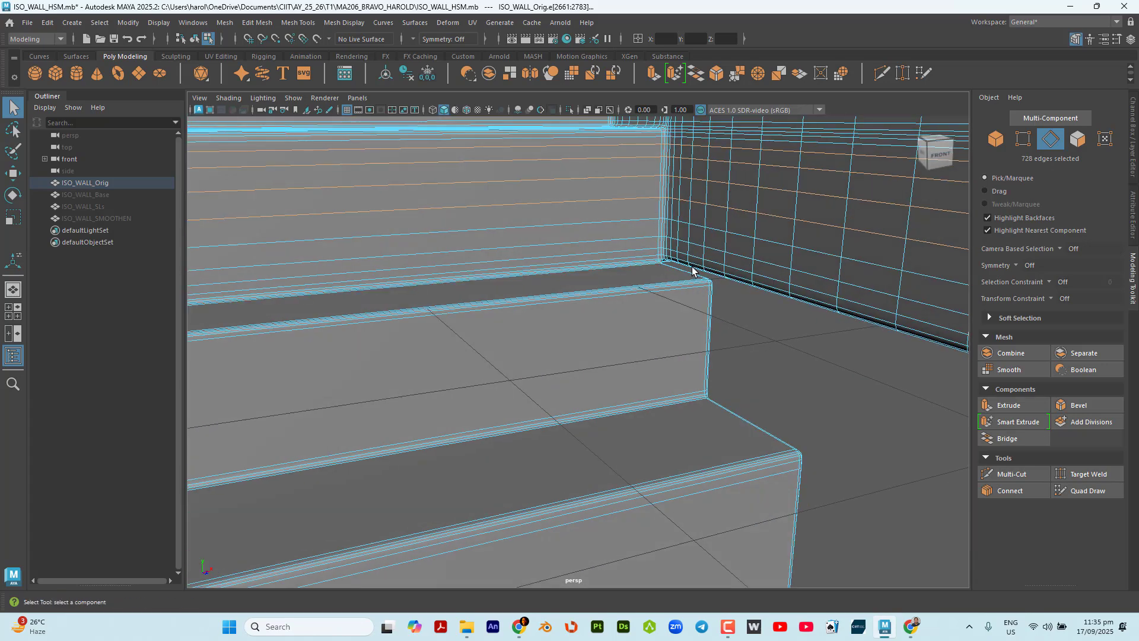
middle_click_drag(693, 271, 648, 384, "alt")
scroll(602, 276, "up", 5)
middle_click_drag(601, 275, 590, 323, "alt")
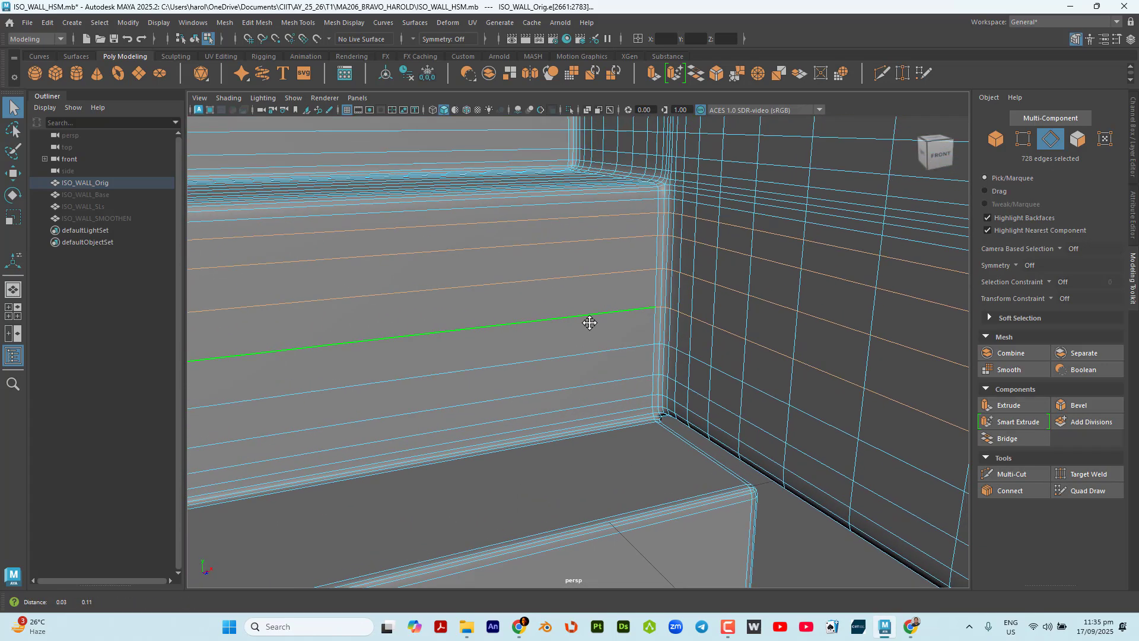
double_click(635, 204, "shift")
double_click(626, 353, "shift")
double_click(629, 397, "shift")
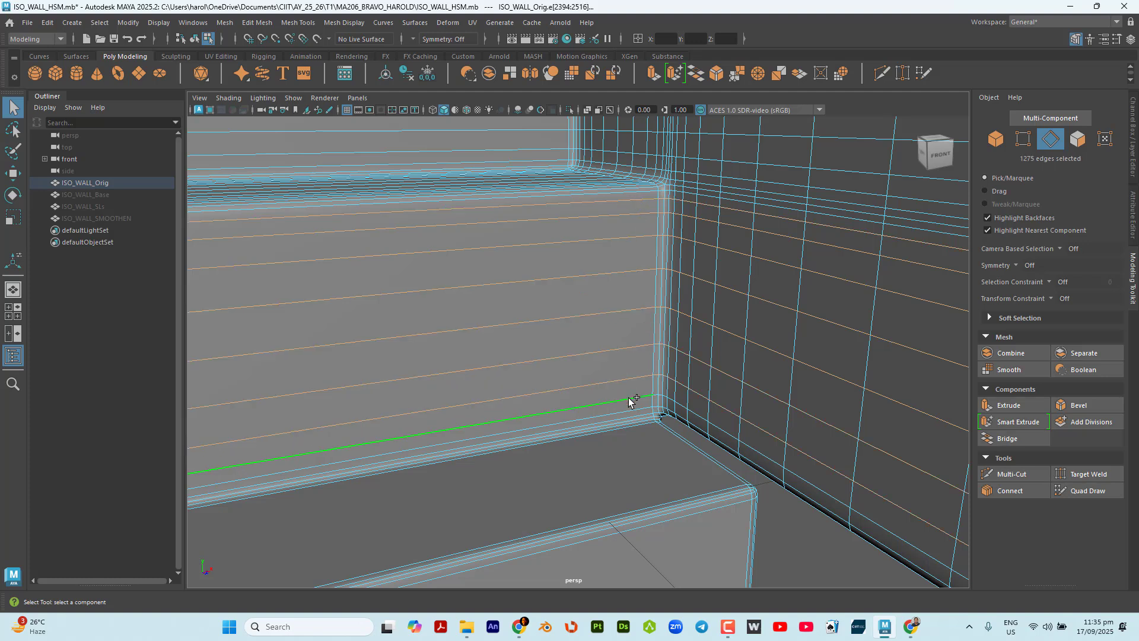
left_click_drag(629, 401, 580, 353, "alt")
left_click(621, 392)
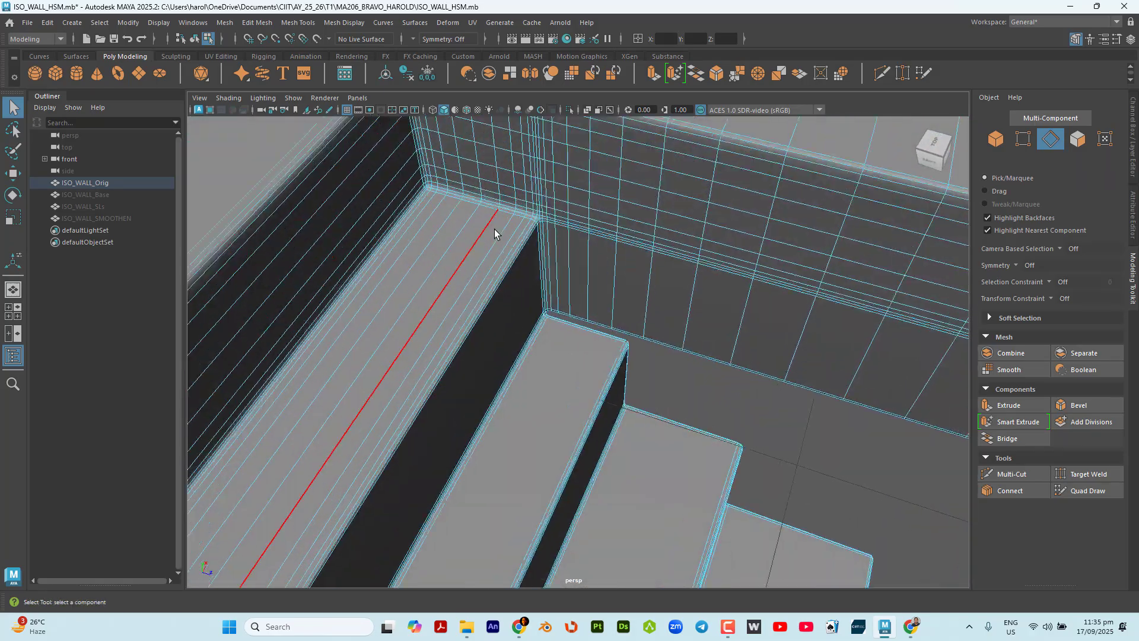
Select the lengthwise edge loops on the top step's tread, between its front and back support loops, and delete them.
left_click_drag(494, 231, 649, 381, "alt")
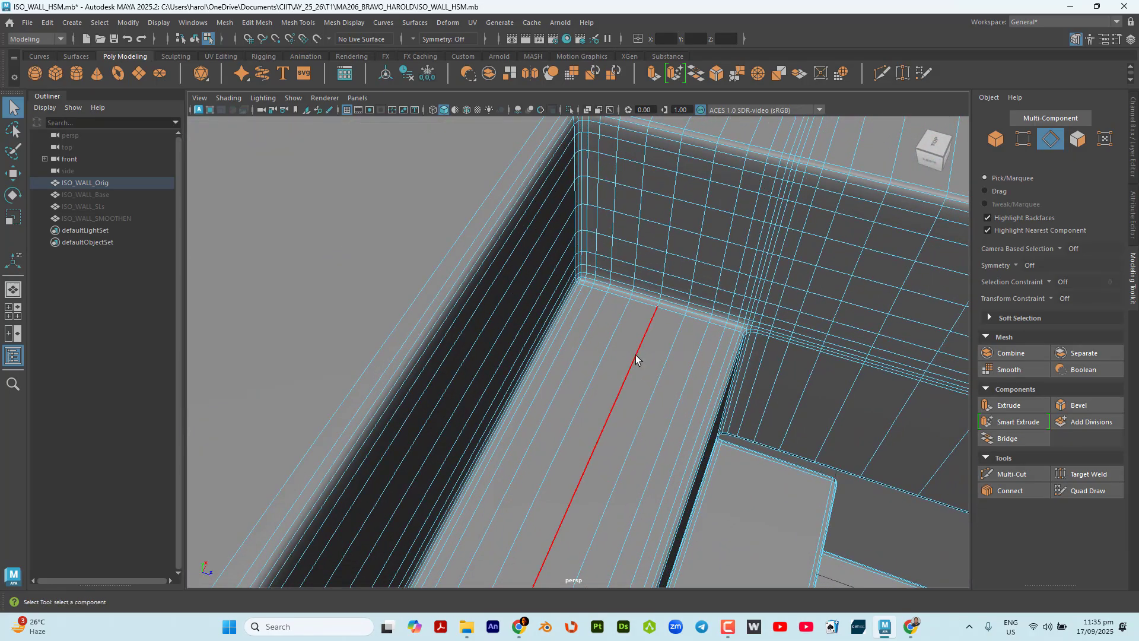
double_click(621, 339)
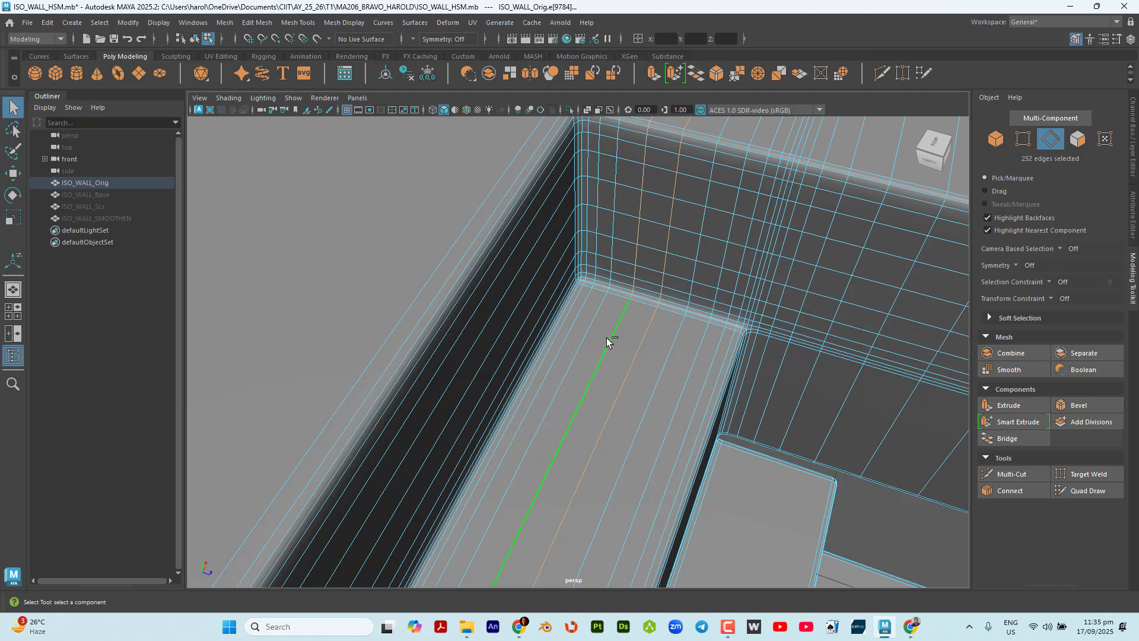
double_click(571, 320, "shift")
key("ctrl+Delete")
double_click(669, 344)
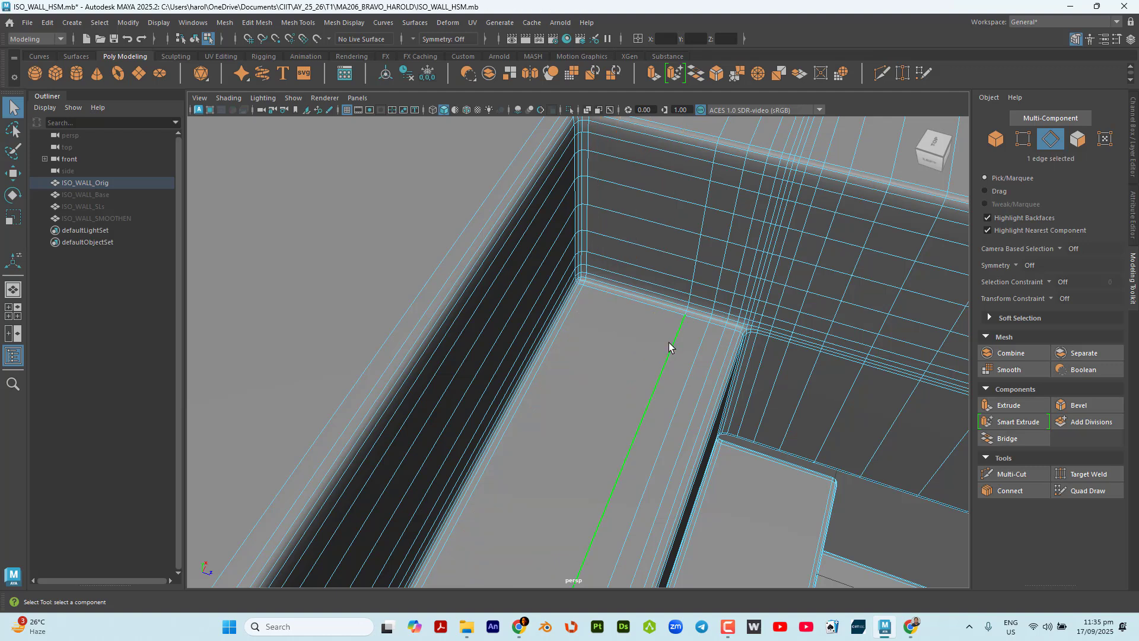
double_click(693, 353, "shift")
double_click(714, 357, "shift")
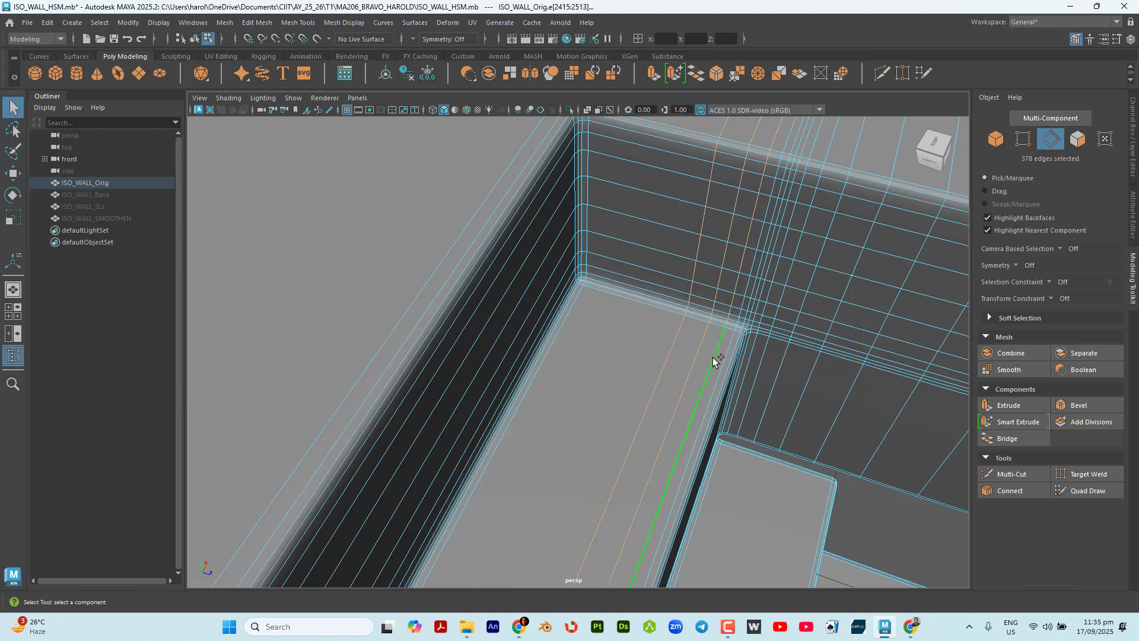
key("ctrl+Delete")
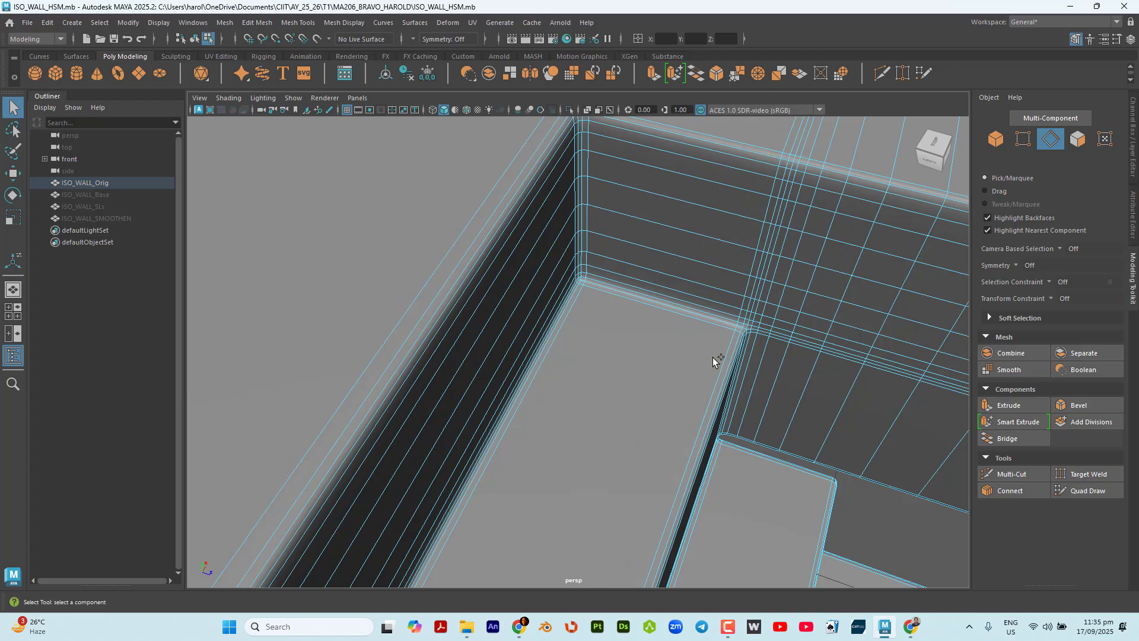
left_click_drag(713, 357, 655, 345, "alt")
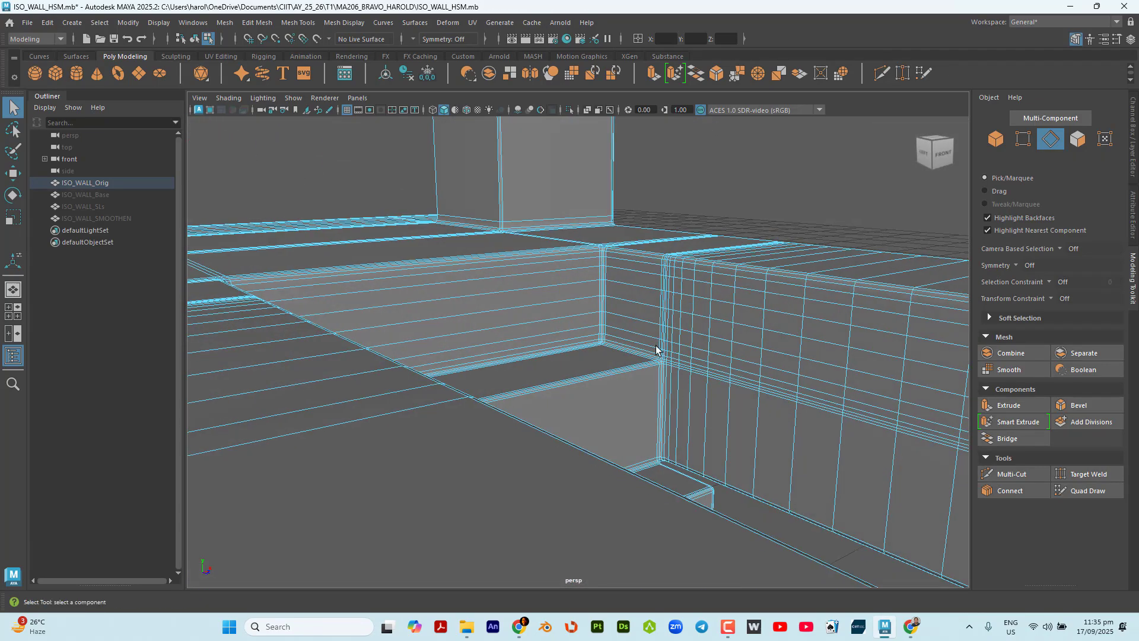
Select the horizontal edge loops around the floor slab's upper half and its inner corner, between the support loops, and delete them.
scroll(631, 308, "up", 3)
double_click(651, 284)
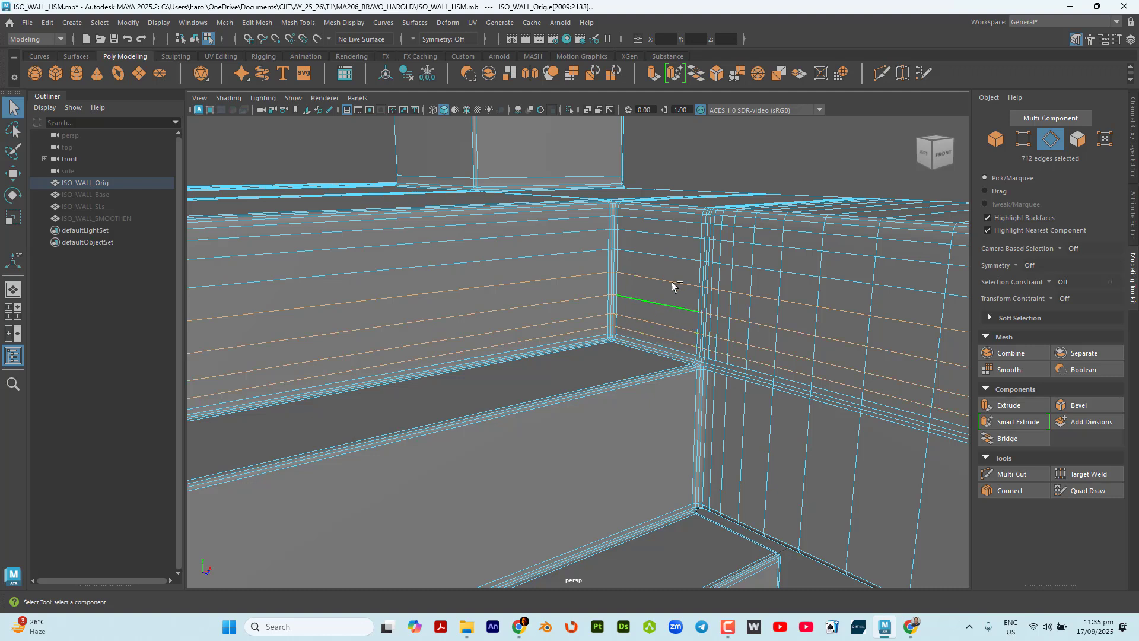
double_click(671, 257, "shift")
double_click(670, 233, "shift")
double_click(671, 219, "shift")
left_click_drag(656, 213, 611, 301, "alt")
key("ctrl+Delete")
Select the edge loops crossing the slab's outer margin beside the corner pillar, between the pillar-side and outer-edge support loops, and delete them.
scroll(612, 303, "down", 3)
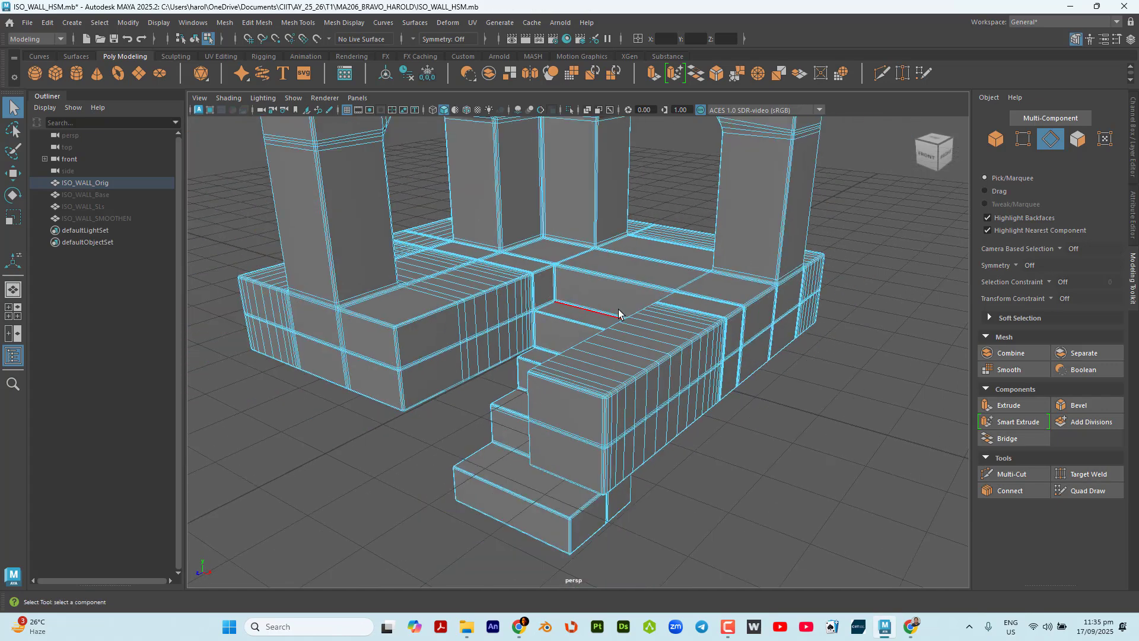
left_click_drag(597, 356, 466, 317, "alt")
scroll(466, 317, "up", 5)
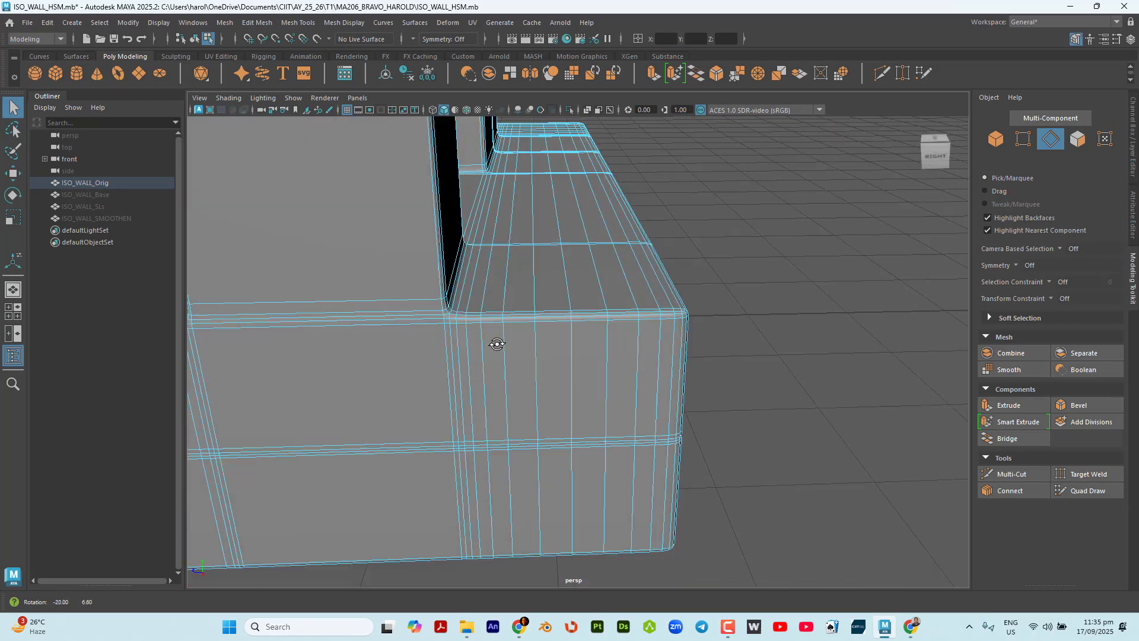
double_click(555, 348)
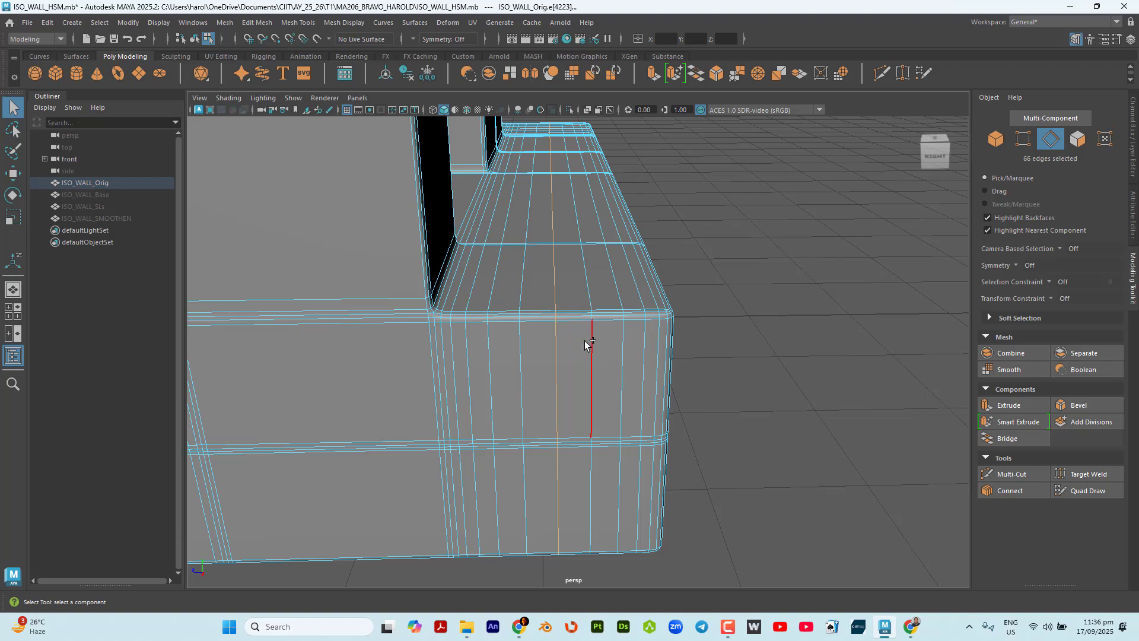
double_click(619, 342, "shift")
double_click(646, 340, "shift")
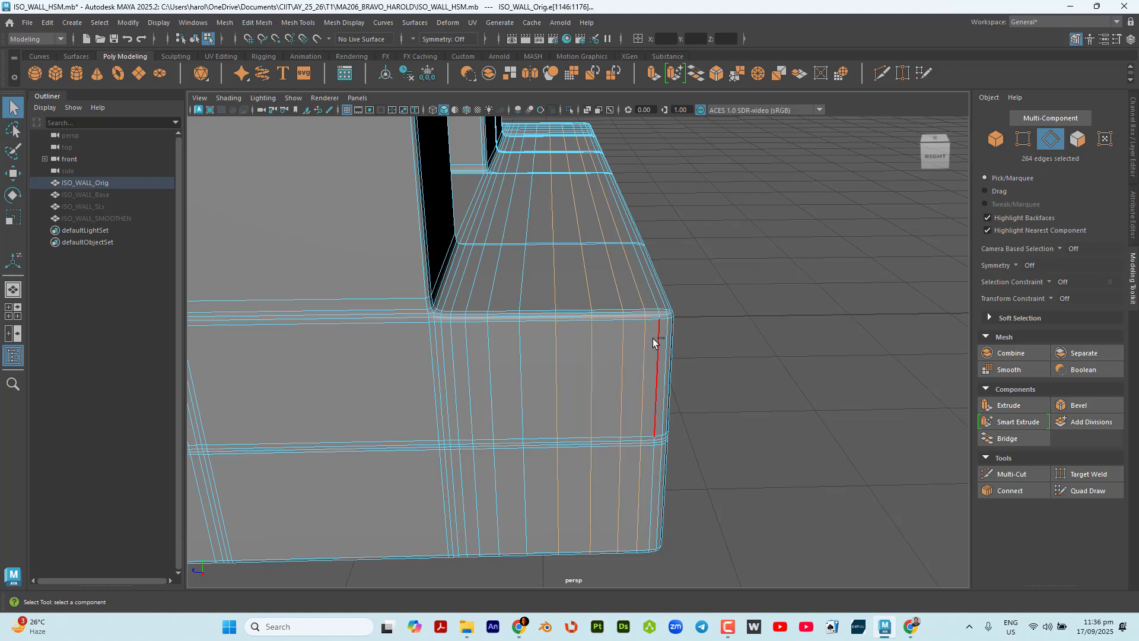
double_click(654, 338, "shift")
scroll(667, 358, "up", 2)
left_click_drag(667, 356, 659, 353, "alt")
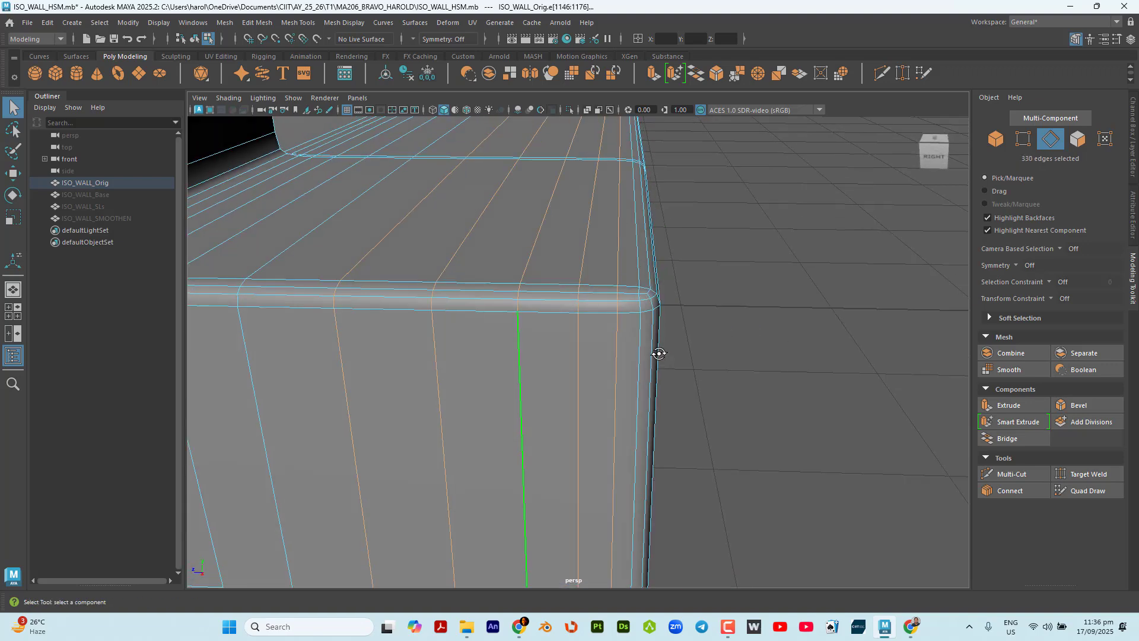
scroll(501, 347, "down", 3)
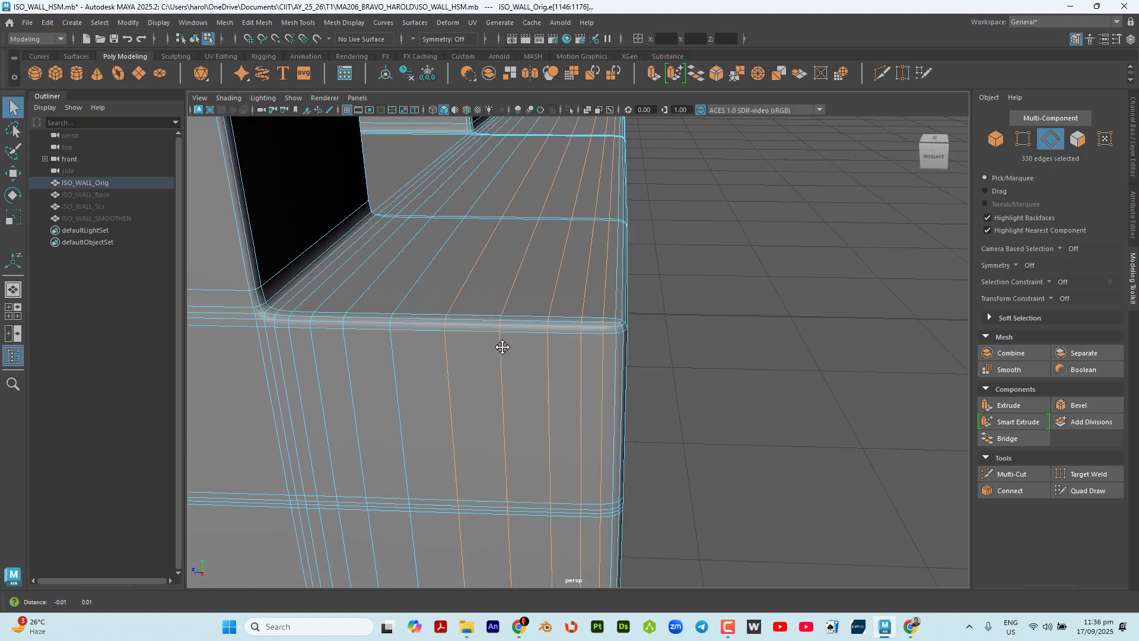
middle_click_drag(503, 347, 555, 344, "alt")
scroll(437, 337, "up", 4)
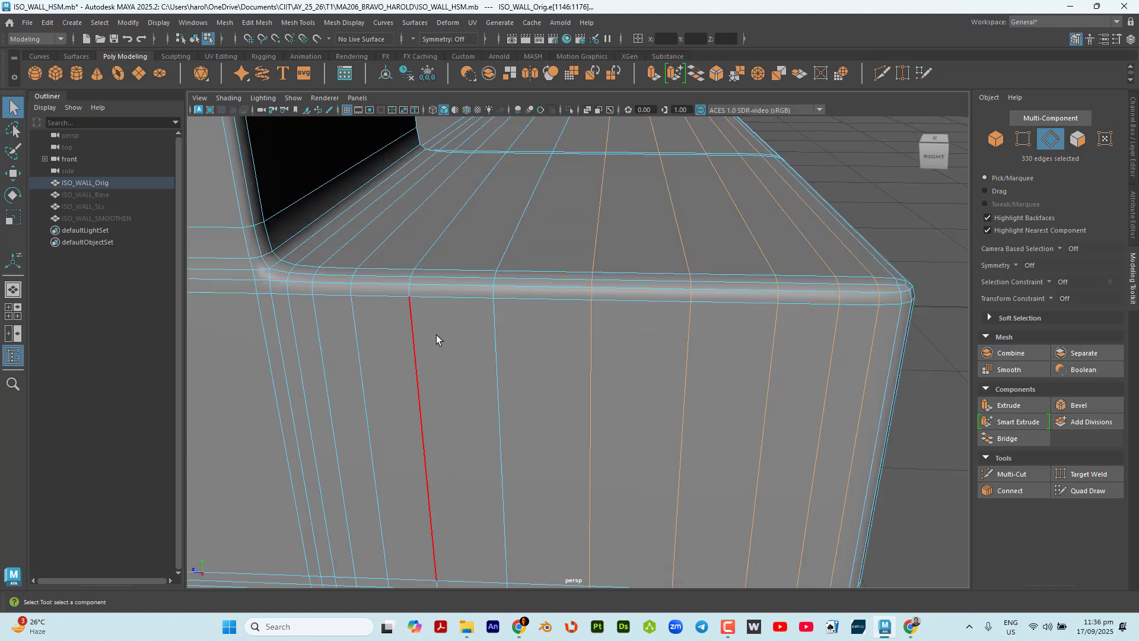
double_click(293, 318, "shift")
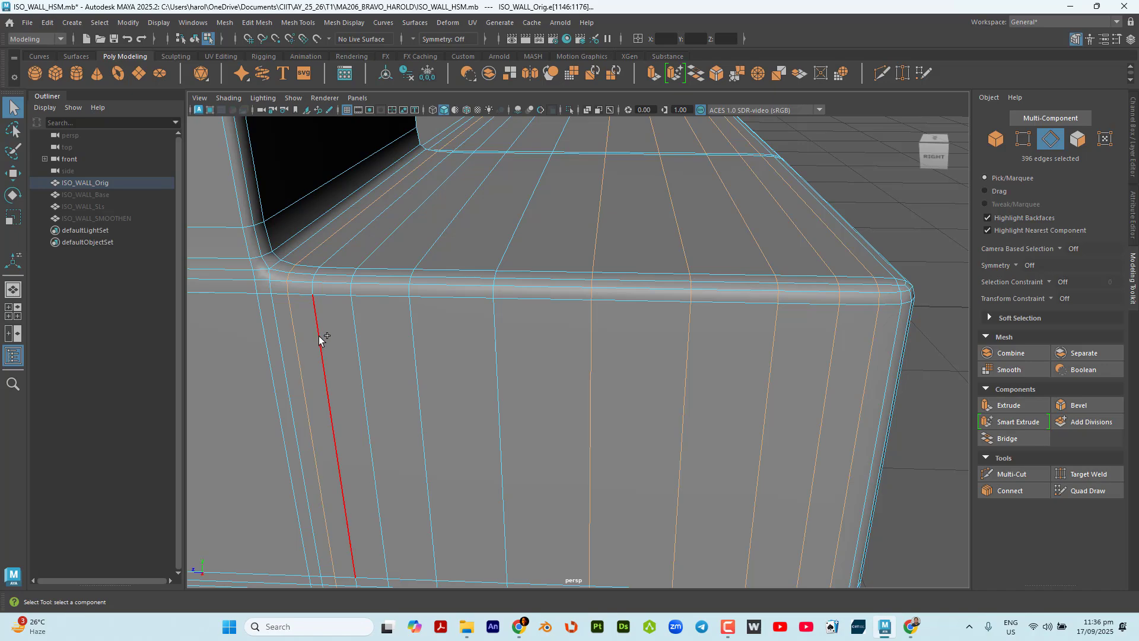
double_click(319, 339, "shift")
double_click(356, 338, "shift")
double_click(414, 344, "shift")
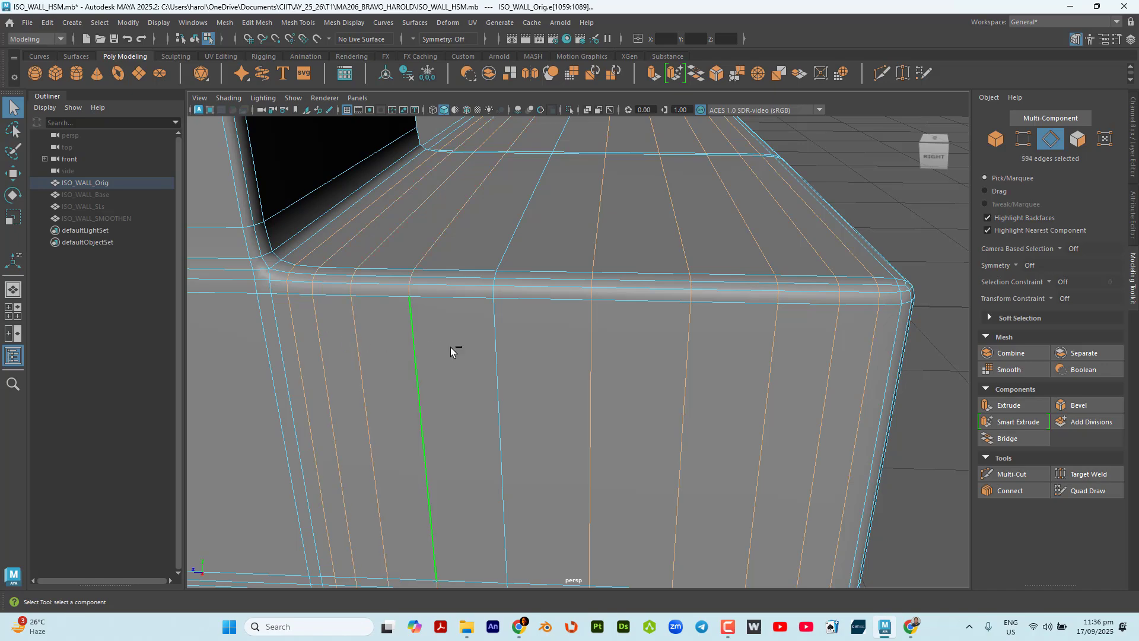
double_click(493, 351, "shift")
left_click_drag(516, 363, 432, 389, "alt")
left_click(447, 376)
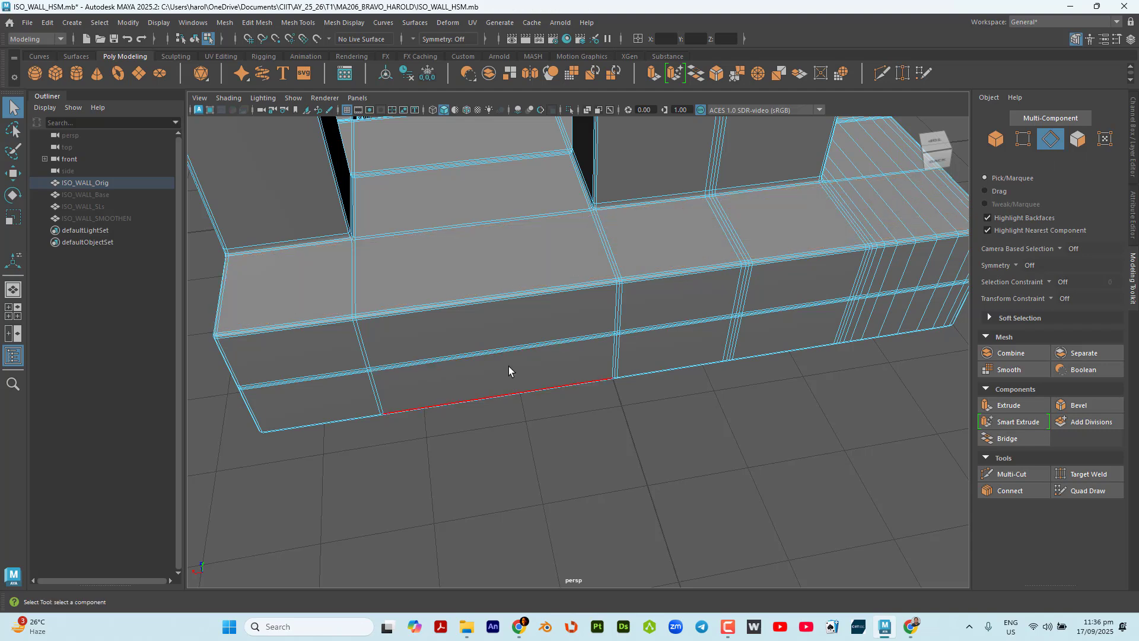
Select the edge loops nearest the pillar on the slab's opposite outer margin, sparing the pillar-side support loops, and delete them.
left_click_drag(508, 365, 814, 366, "alt")
middle_click_drag(814, 366, 687, 353, "alt")
left_click_drag(686, 353, 607, 358, "alt")
scroll(617, 309, "up", 5)
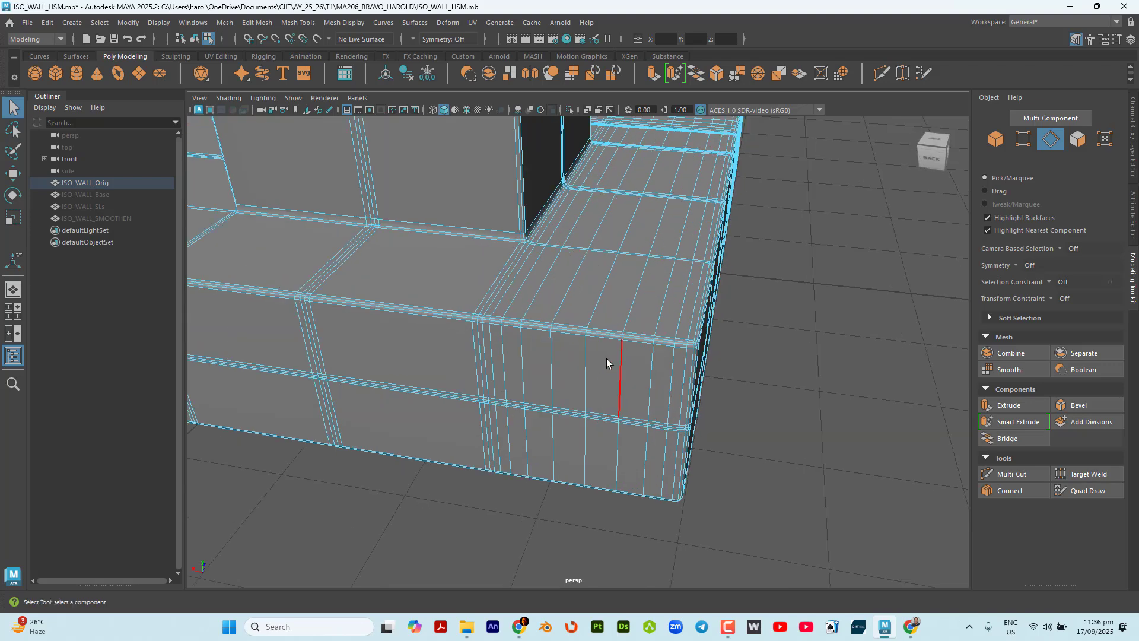
double_click(586, 369)
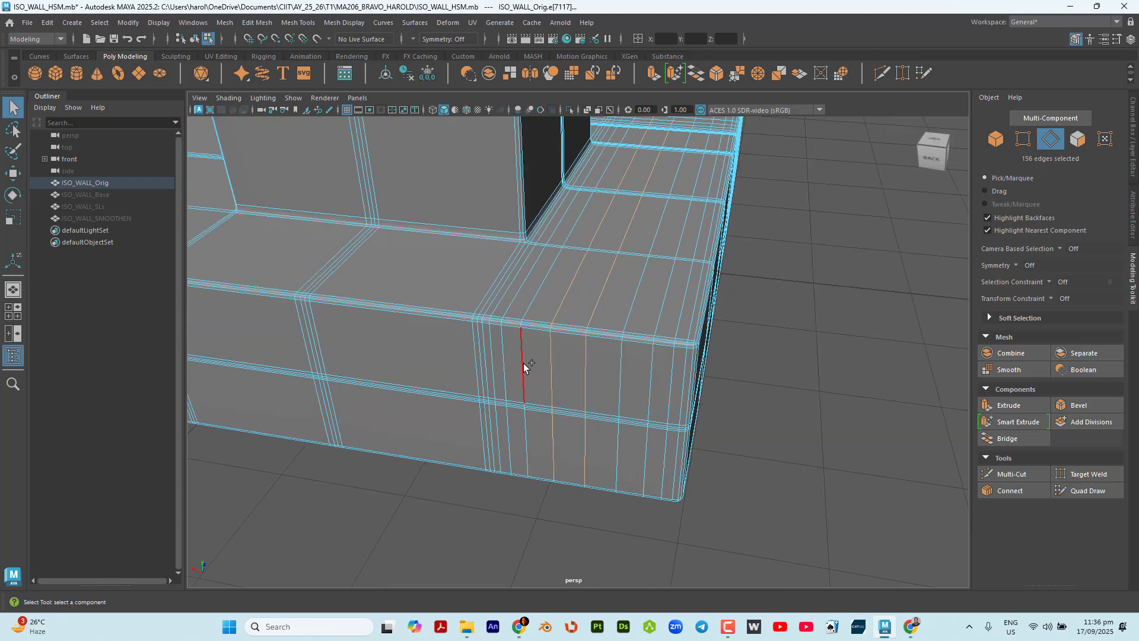
double_click(524, 363, "shift")
double_click(507, 359, "shift")
scroll(520, 324, "up", 5)
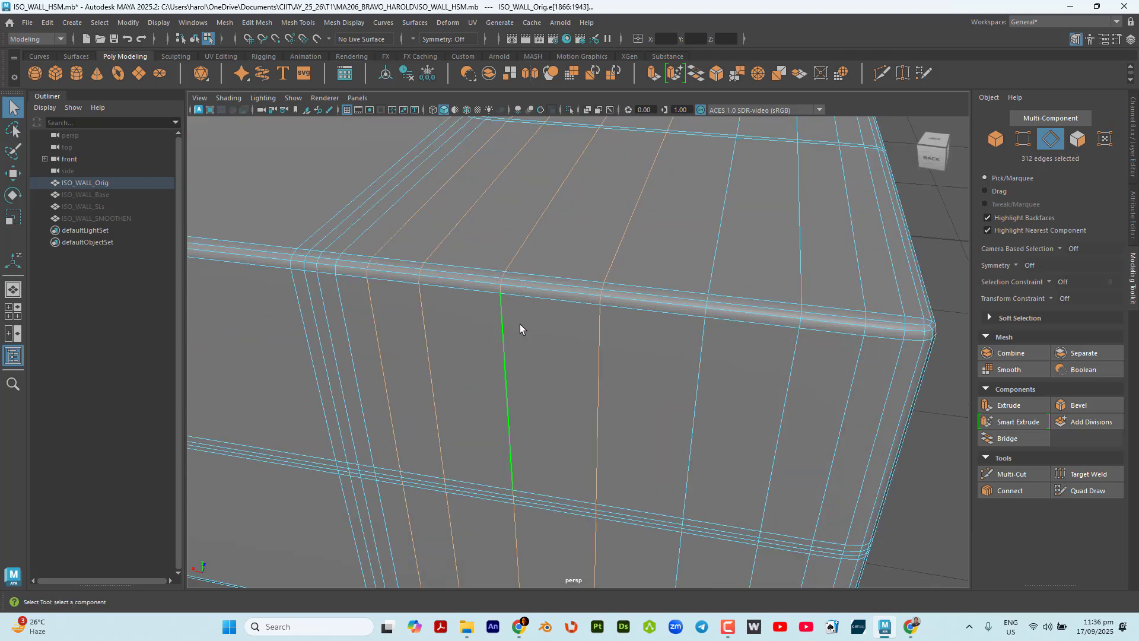
left_click_drag(520, 324, 646, 540, "alt")
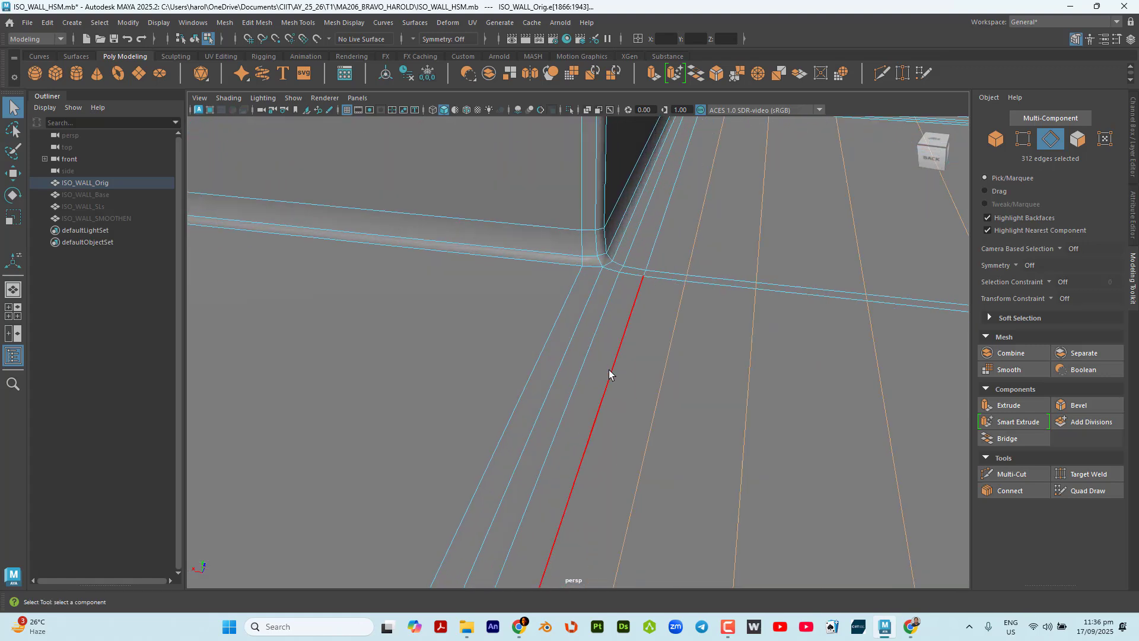
double_click(613, 366, "shift")
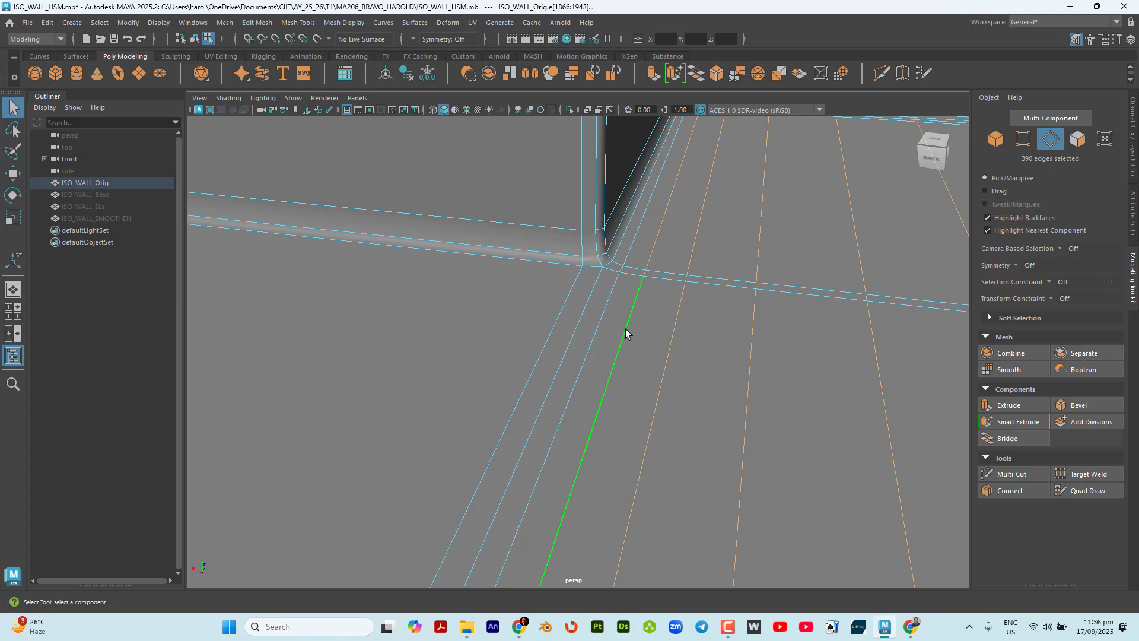
mouse_move(625, 328)
left_mouse_down("alt")
mouse_move(621, 354)
mouse_move(628, 347)
mouse_move(612, 330)
left_mouse_up("alt")
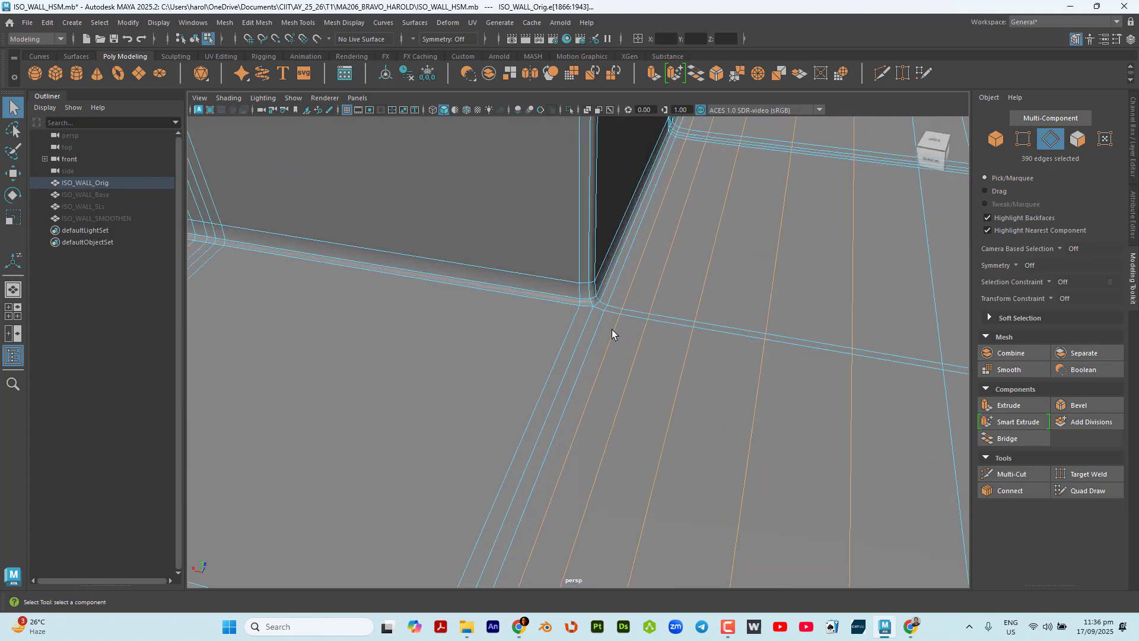
left_click(611, 330)
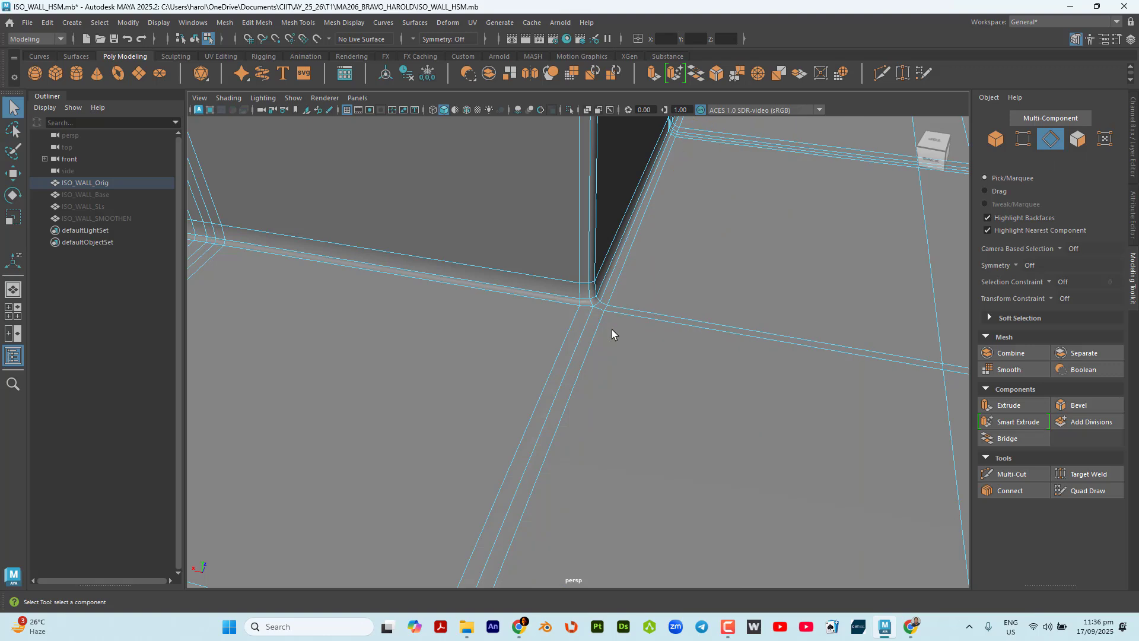
Select the four remaining edge loops toward that margin's outer edge, sparing the edge support loops, and delete them.
scroll(612, 330, "down", 3)
left_click(728, 401)
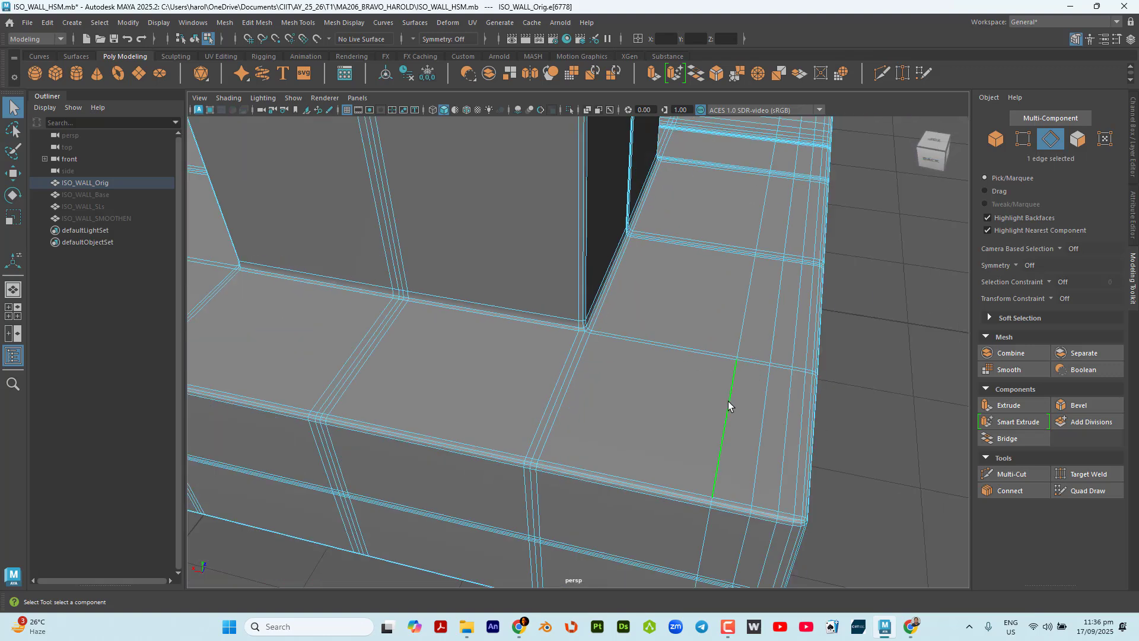
double_click(764, 410, "shift")
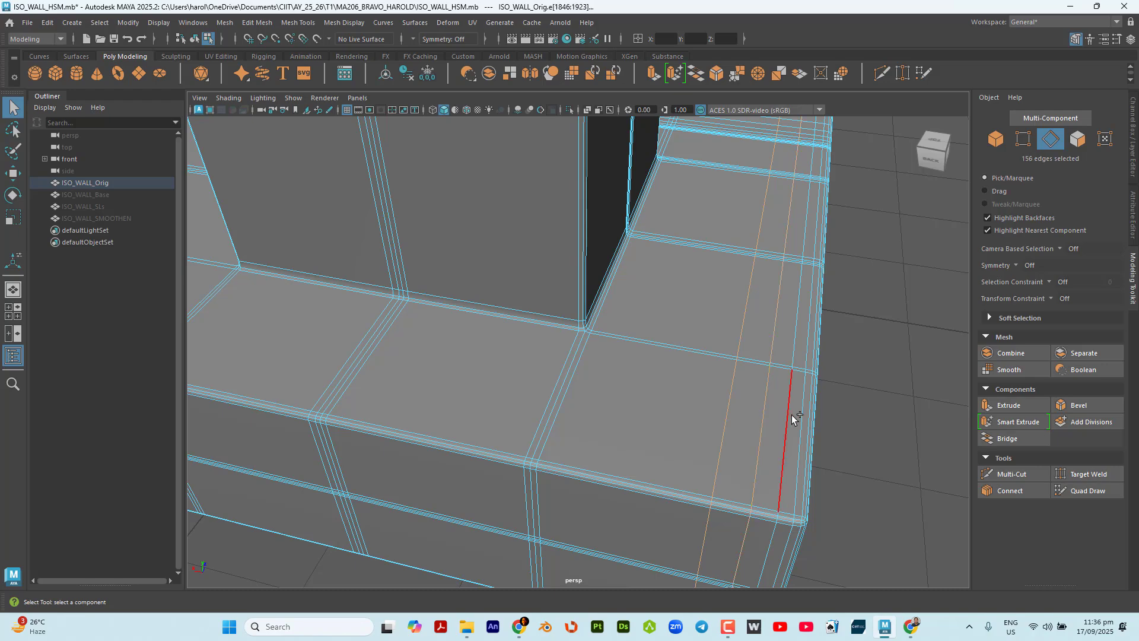
double_click(785, 414, "shift")
double_click(800, 417, "shift")
key("ctrl+Delete")
Select the dense edge loops running through the arch floor and down the slab wing beside the stairs, between the support loops, and delete them.
scroll(806, 438, "down", 5)
left_click_drag(804, 438, 572, 386, "alt")
middle_click_drag(787, 444, 625, 357, "alt")
scroll(587, 468, "up", 5)
scroll(635, 356, "down", 6)
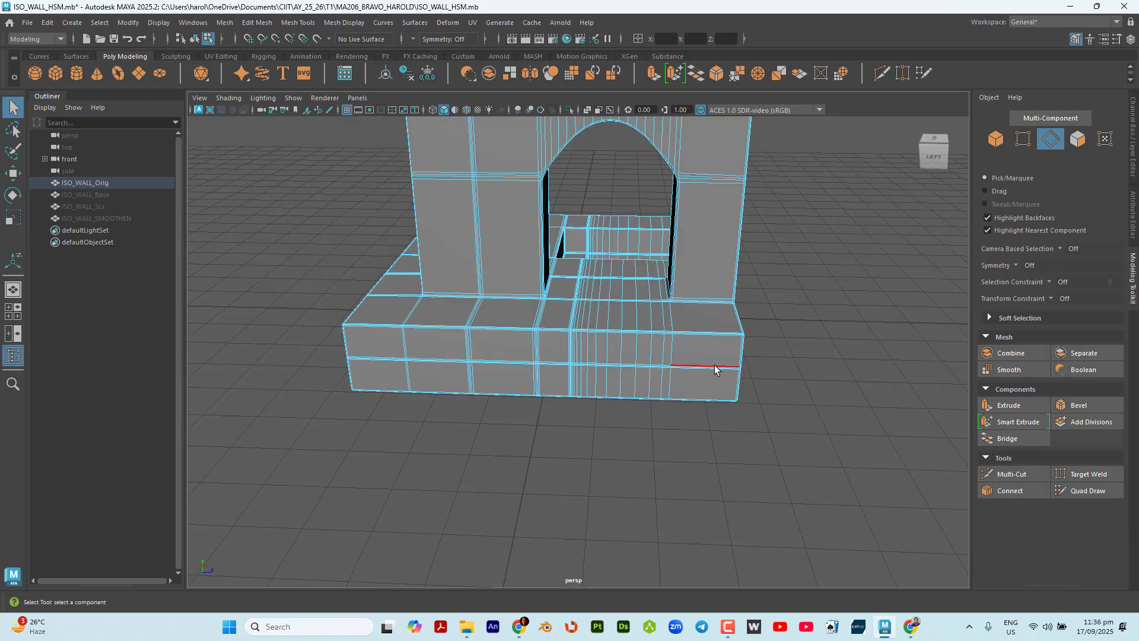
left_click_drag(717, 371, 611, 394, "alt")
scroll(692, 457, "up", 8)
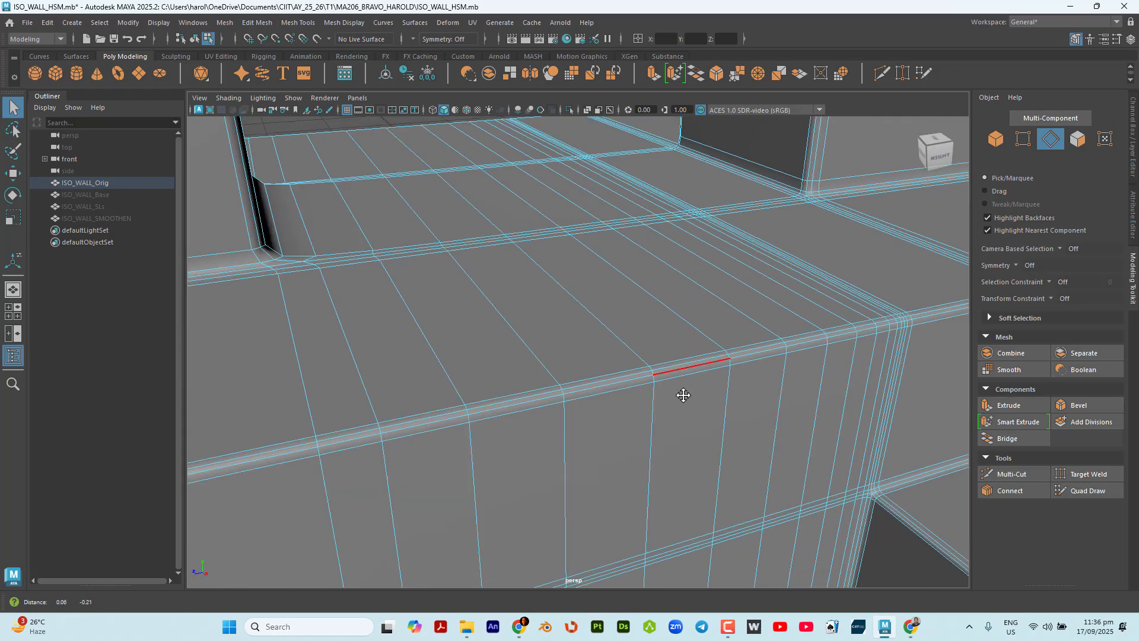
scroll(550, 305, "down", 5)
left_click_drag(551, 301, 538, 318, "alt")
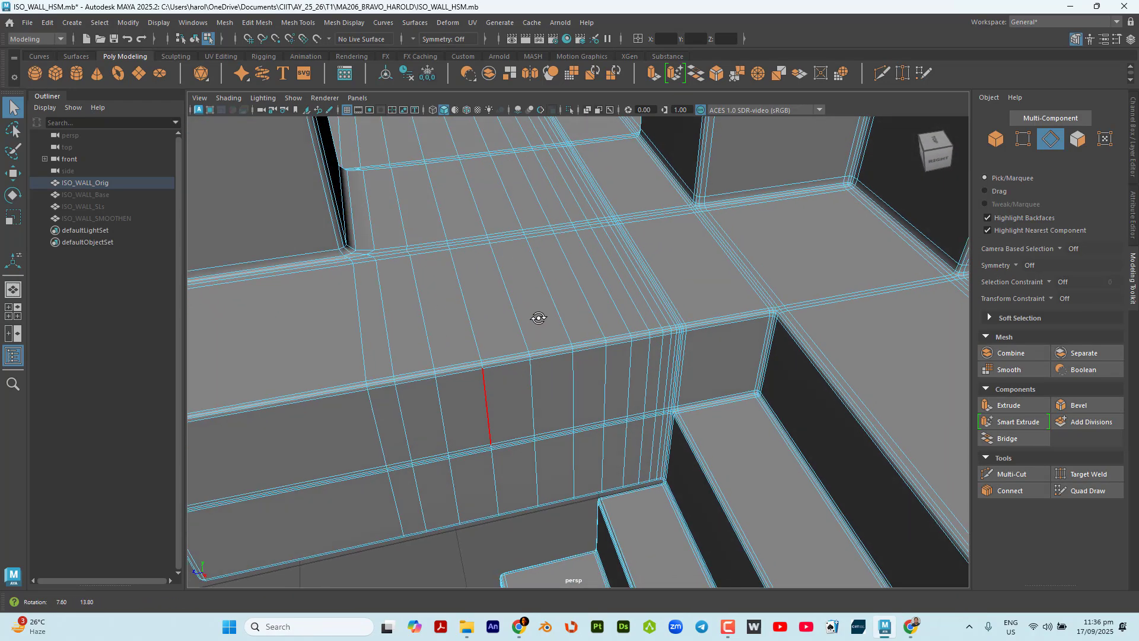
double_click(422, 308)
double_click(467, 304, "shift")
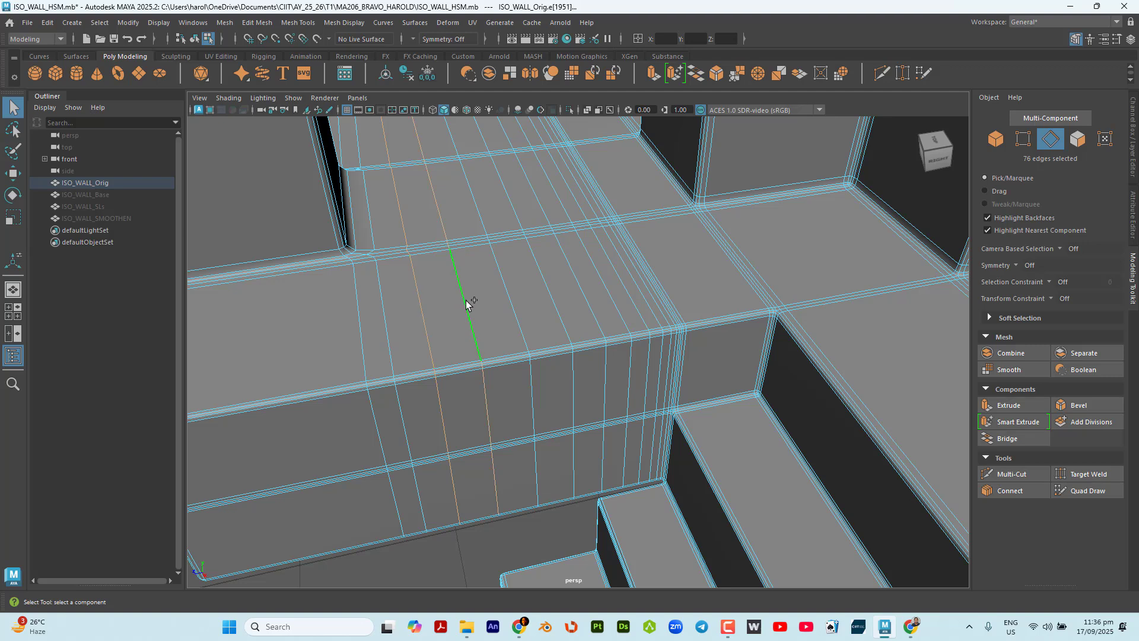
double_click(511, 295, "shift")
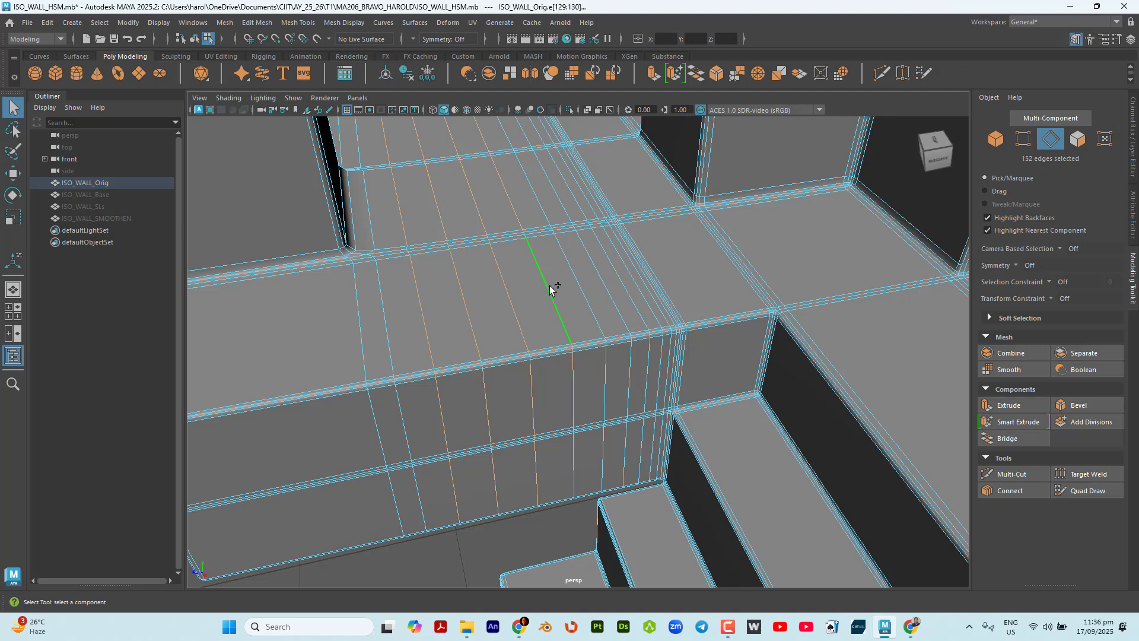
double_click(579, 284, "shift")
double_click(600, 280, "shift")
scroll(647, 367, "up", 4)
middle_click_drag(659, 349, 641, 376, "alt")
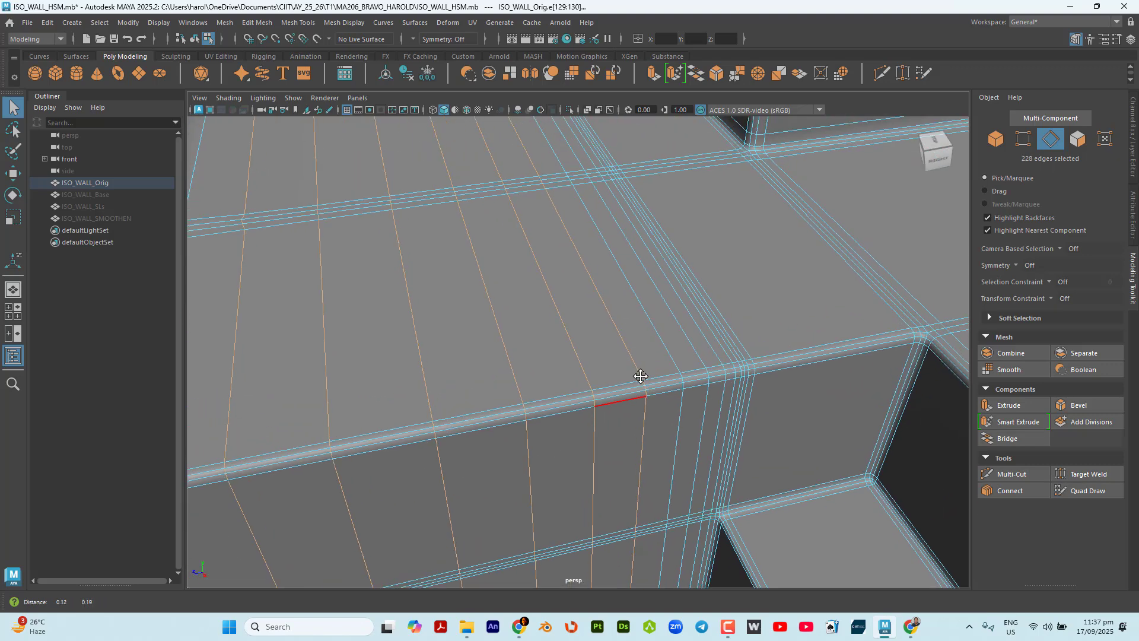
double_click(666, 350, "shift")
scroll(700, 333, "down", 8)
scroll(496, 401, "up", 3)
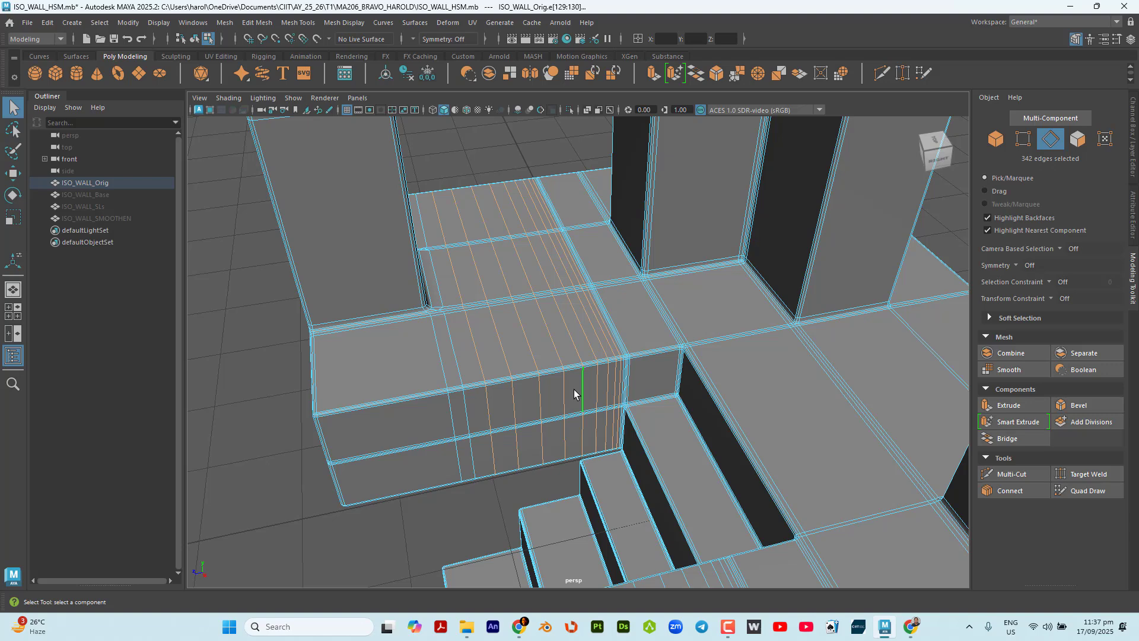
key("ctrl+Delete")
Select the uneven edge loop beside the arch pillar's base, switch to its vertices and scale them flat along Z.
scroll(475, 344, "up", 4)
left_click_drag(474, 344, 374, 402, "alt")
double_click(369, 354)
middle_click_drag(367, 410, 433, 333, "alt")
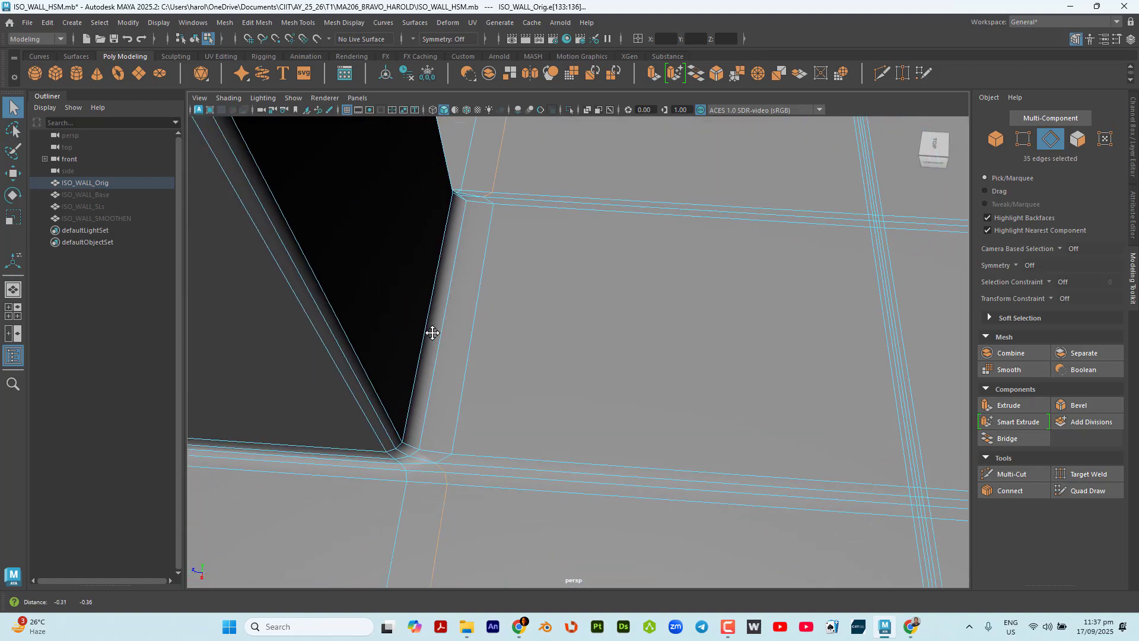
double_click(461, 395, "shift")
left_click_drag(476, 408, 486, 400, "alt")
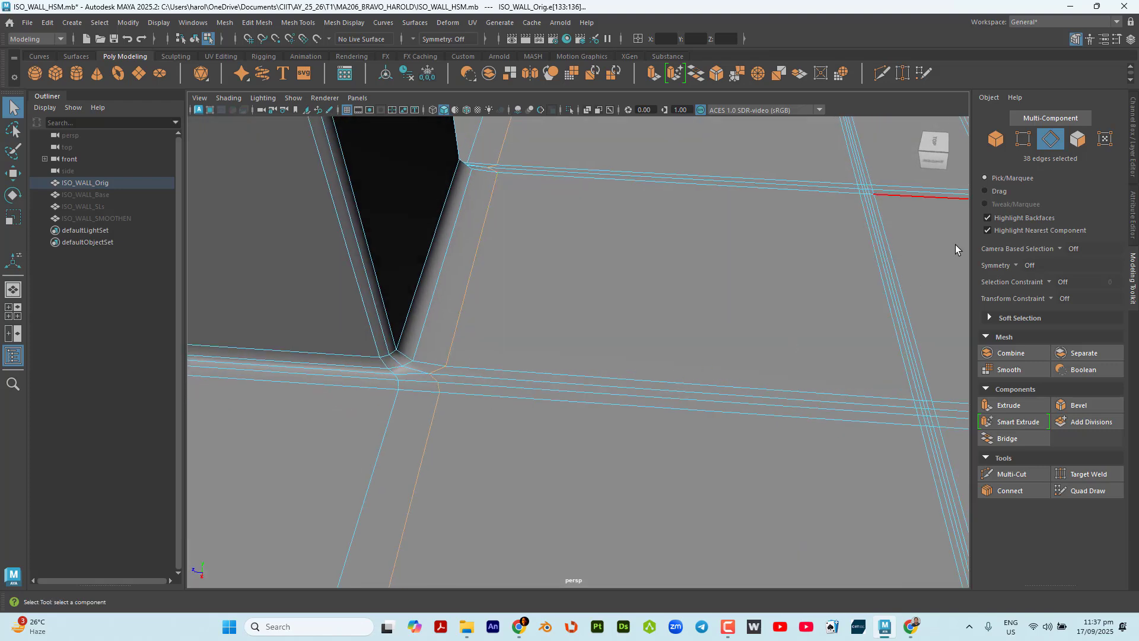
left_click(1024, 141)
key("f")
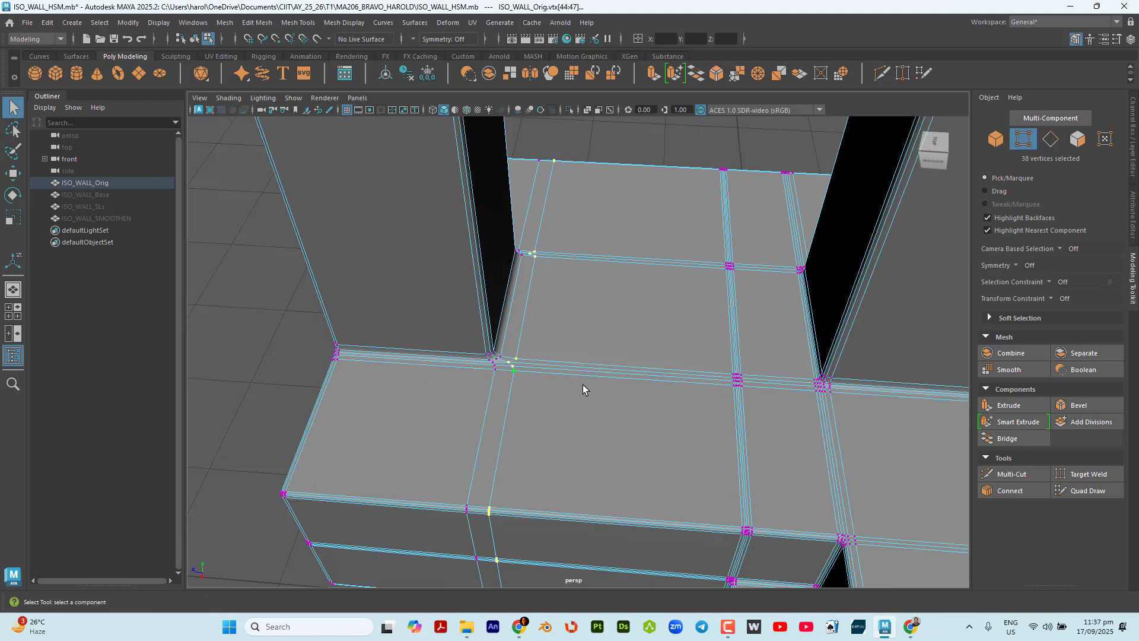
key("r")
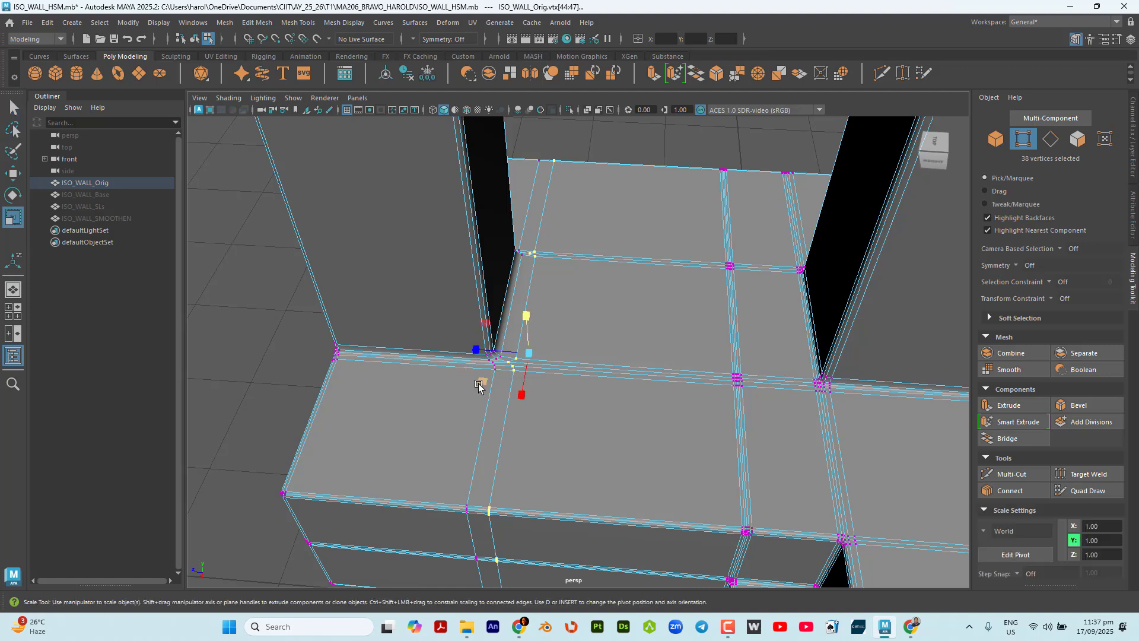
left_click_drag(479, 384, 785, 439)
key("ctrl+z")
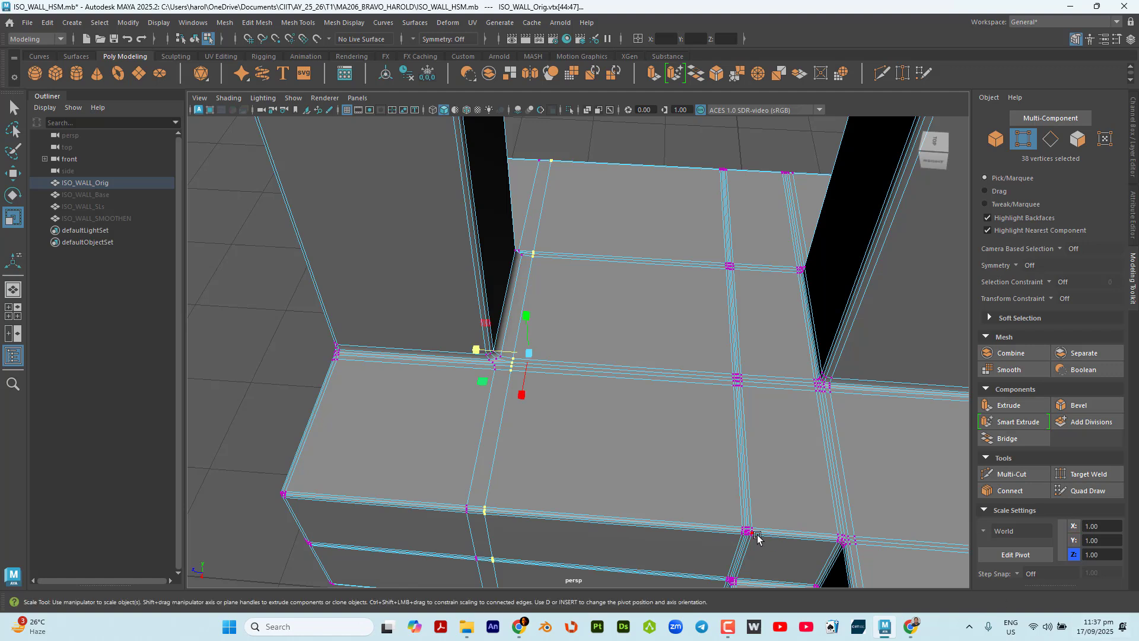
Move the flattened vertices along Z to about 2.28, close to the loop at the pillar's base, and return to object selection.
key("w")
left_click_drag(476, 351, 466, 351)
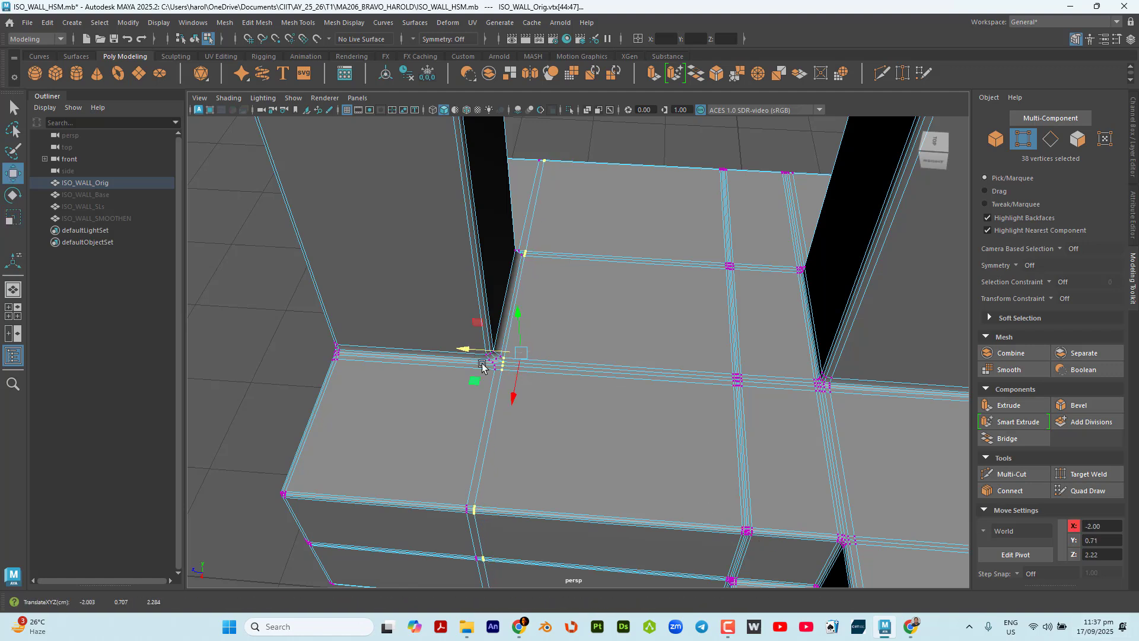
left_click(1003, 146)
Select the dense edge loops across the front slab wing beside the stairs, sparing the support loops at both ends, and delete them.
mouse_move(692, 336)
left_mouse_down("alt")
mouse_move(647, 382)
mouse_move(699, 346)
mouse_move(685, 348)
left_mouse_up("alt")
scroll(684, 348, "down", 4)
middle_click_drag(684, 349, 673, 390, "alt")
scroll(673, 390, "up", 2)
left_click_drag(673, 390, 585, 475, "alt")
middle_click_drag(585, 474, 552, 381, "alt")
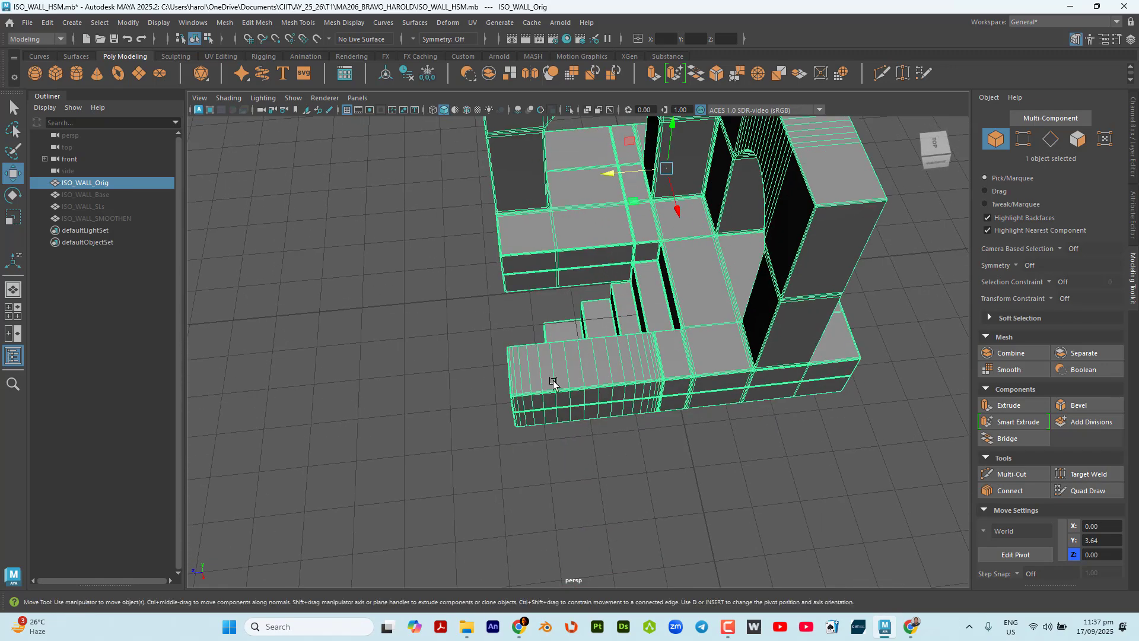
scroll(546, 360, "up", 6)
key("F10")
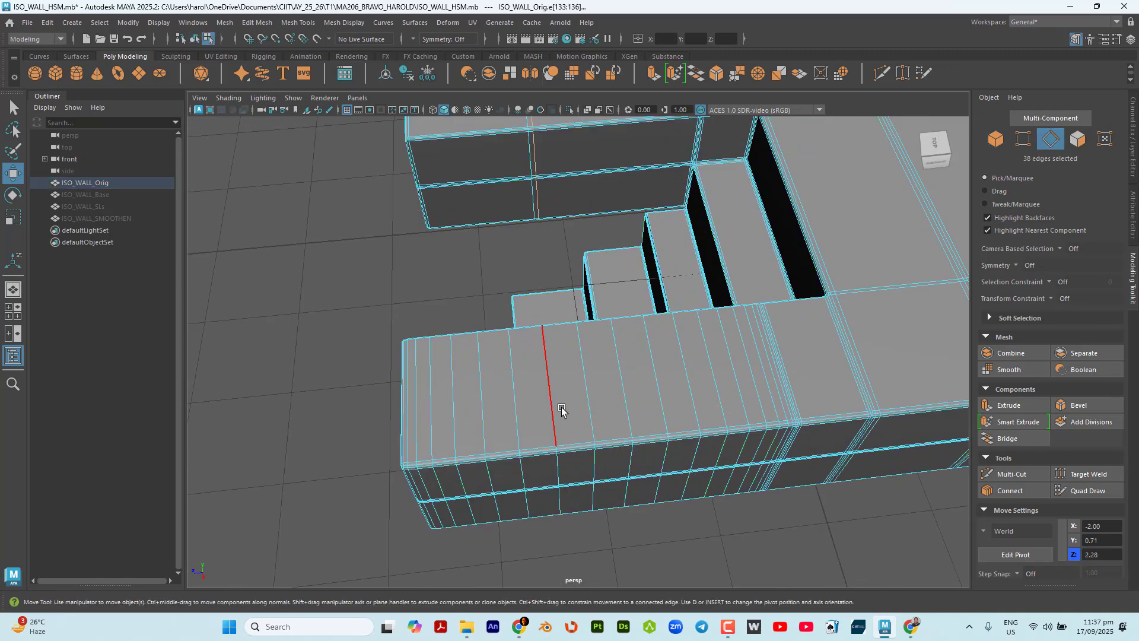
double_click(545, 408)
key("q")
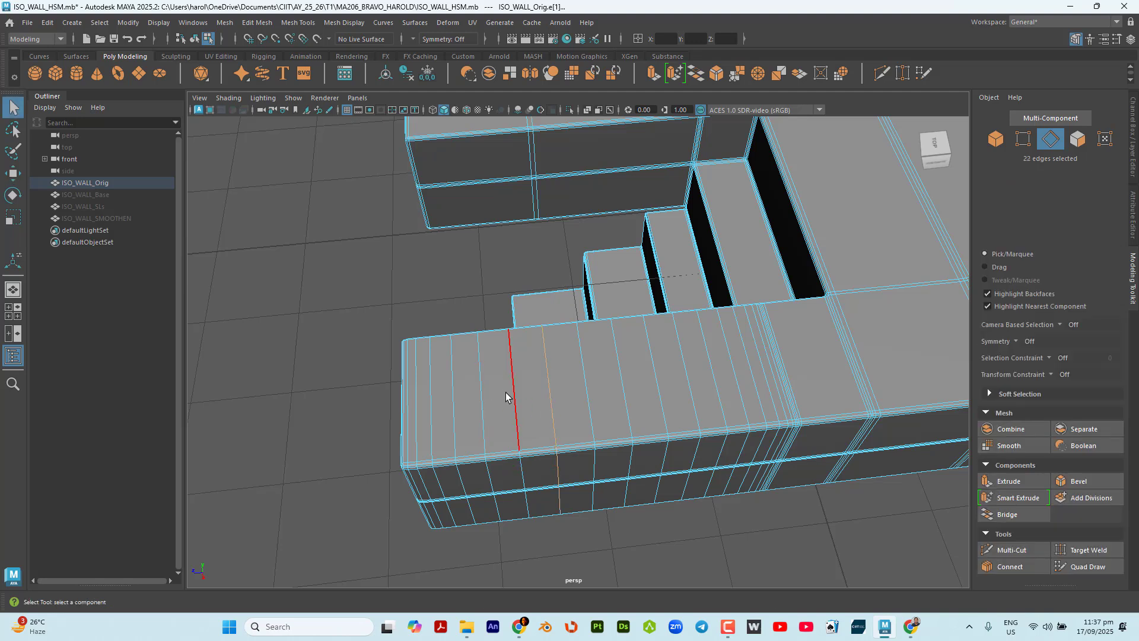
double_click(512, 392, "shift")
double_click(480, 392, "shift")
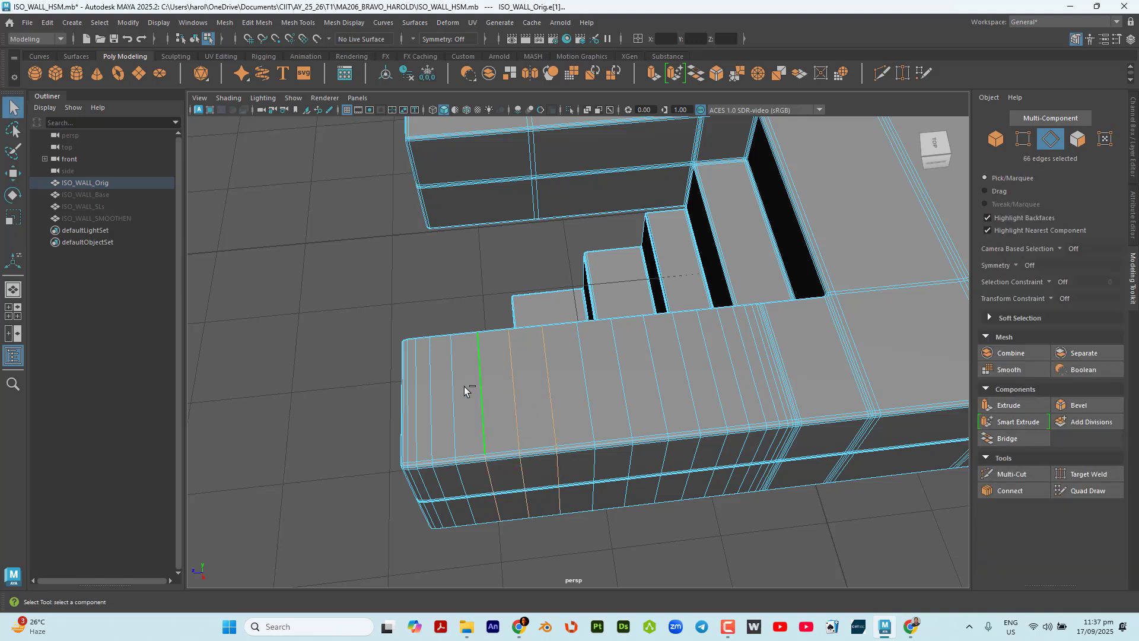
double_click(453, 389, "shift")
double_click(429, 390, "shift")
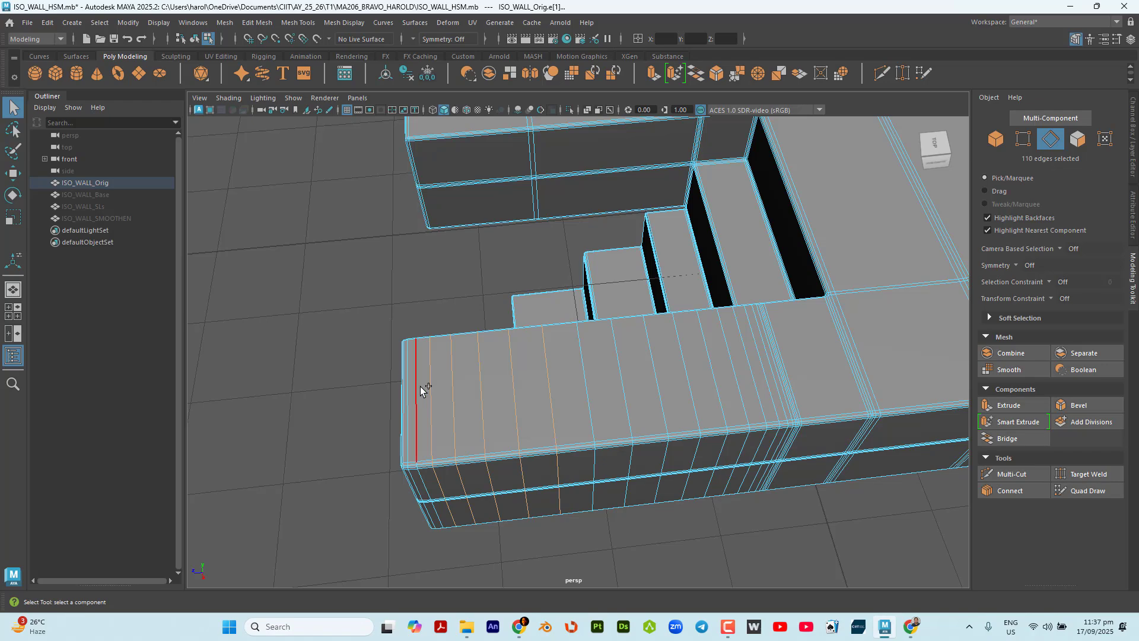
double_click(425, 390, "shift")
left_click_drag(425, 389, 486, 371, "alt")
middle_click_drag(575, 310, 516, 353, "alt")
scroll(515, 351, "up", 3)
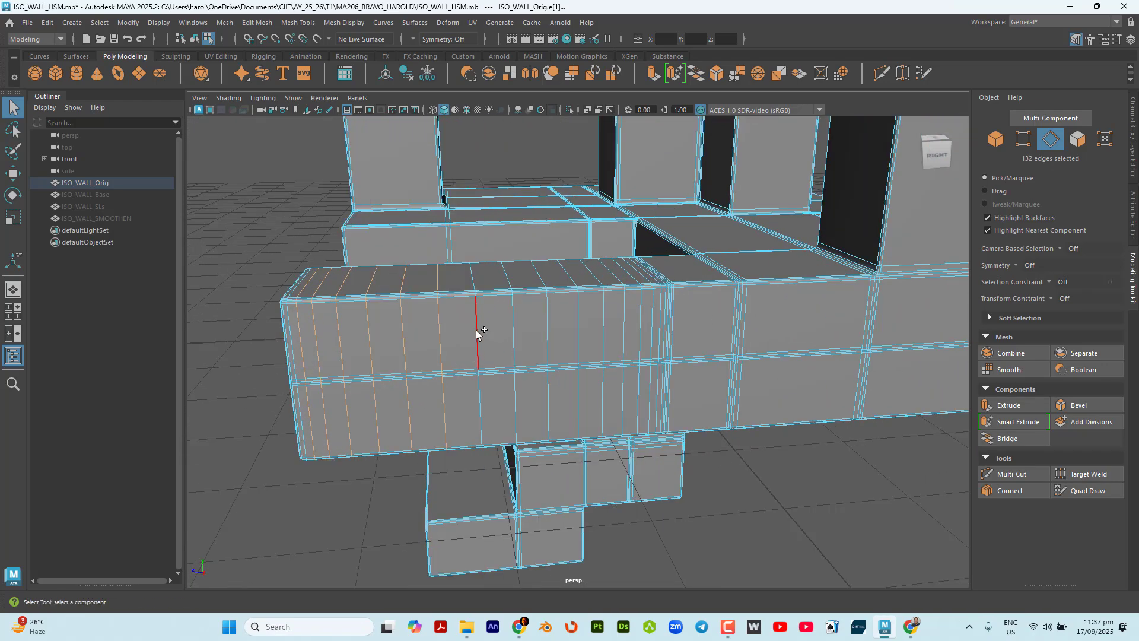
double_click(480, 335, "shift")
double_click(512, 331, "shift")
double_click(544, 331, "shift")
double_click(605, 327, "shift")
double_click(623, 327, "shift")
left_click_drag(642, 320, 600, 310, "alt")
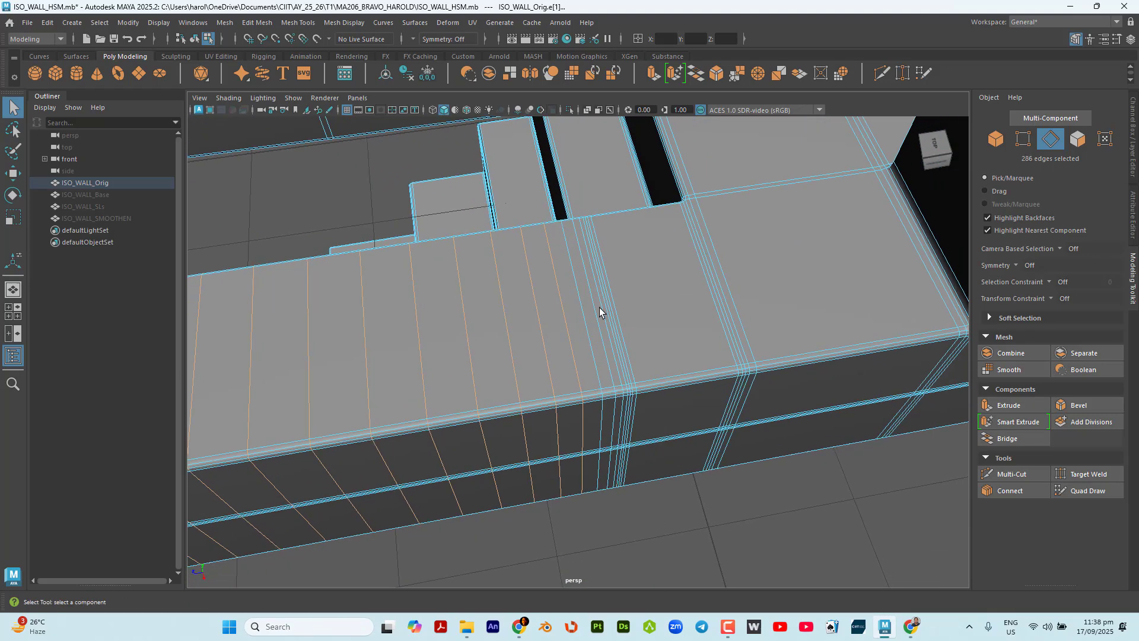
double_click(601, 344, "shift")
left_click_drag(654, 374, 528, 293, "alt")
left_click(691, 319)
left_click(997, 139)
Examine the cleaned ISO_WALL_Orig mesh from several sides for leftover edge loops.
left_click_drag(936, 244, 749, 396, "alt")
scroll(743, 359, "down", 4)
scroll(651, 364, "up", 6)
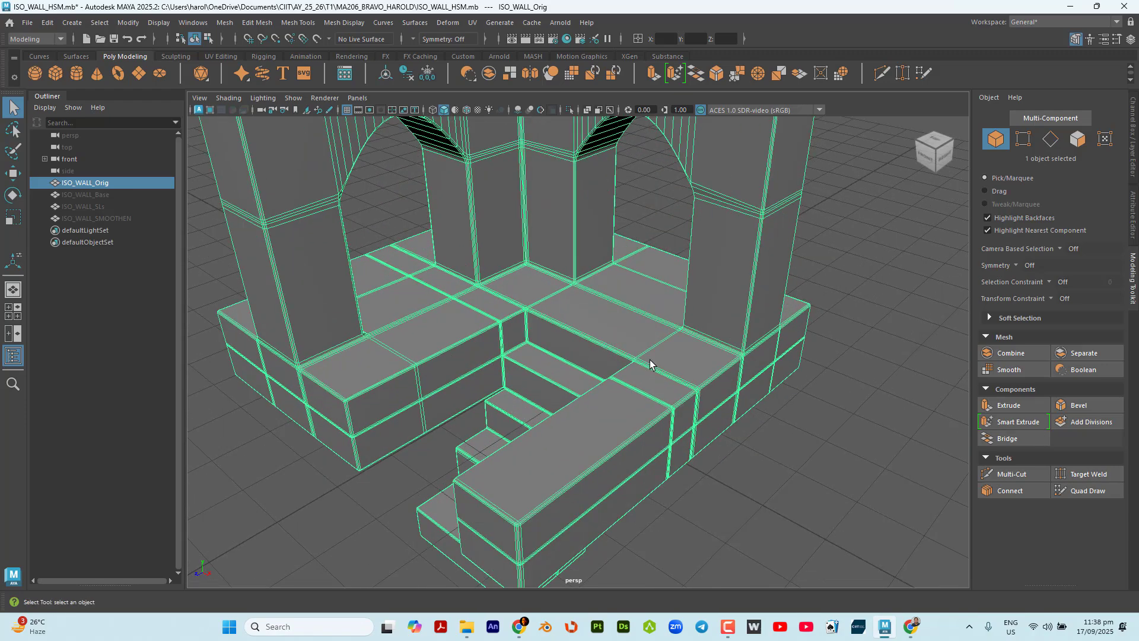
left_click_drag(888, 443, 655, 395, "alt")
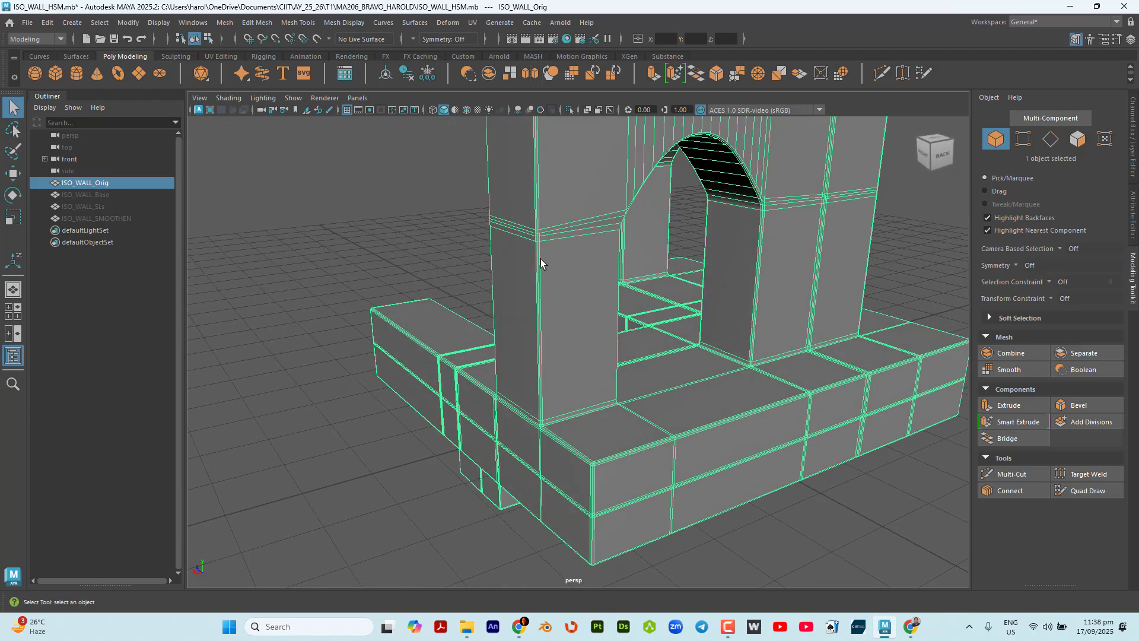
scroll(558, 252, "down", 4)
left_click_drag(580, 318, 679, 335, "alt")
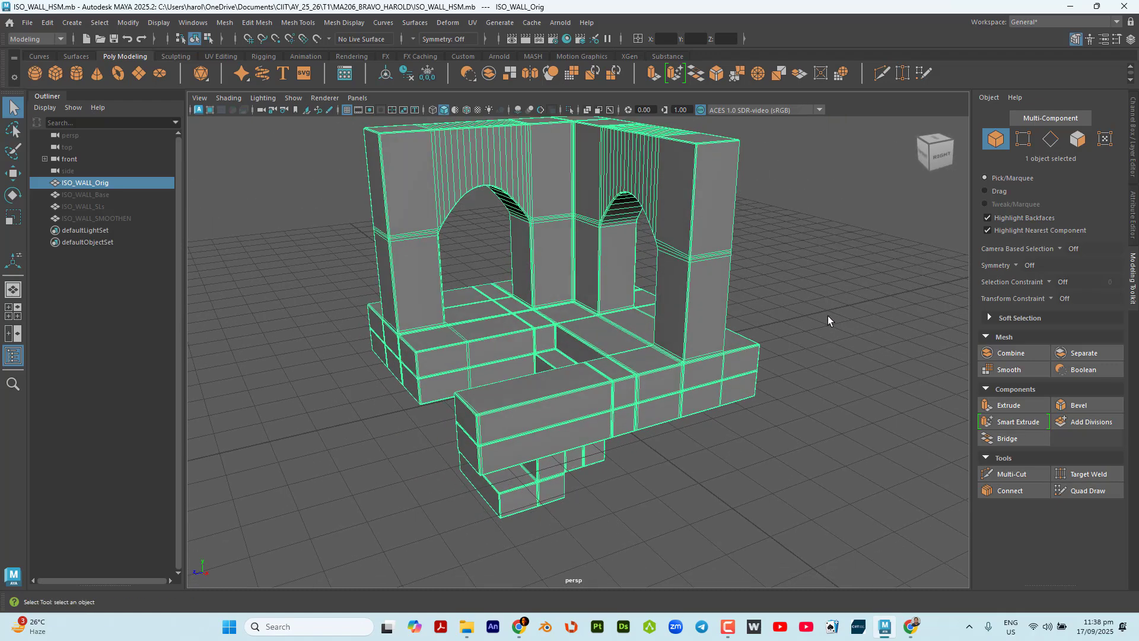
middle_click_drag(748, 335, 826, 383, "alt")
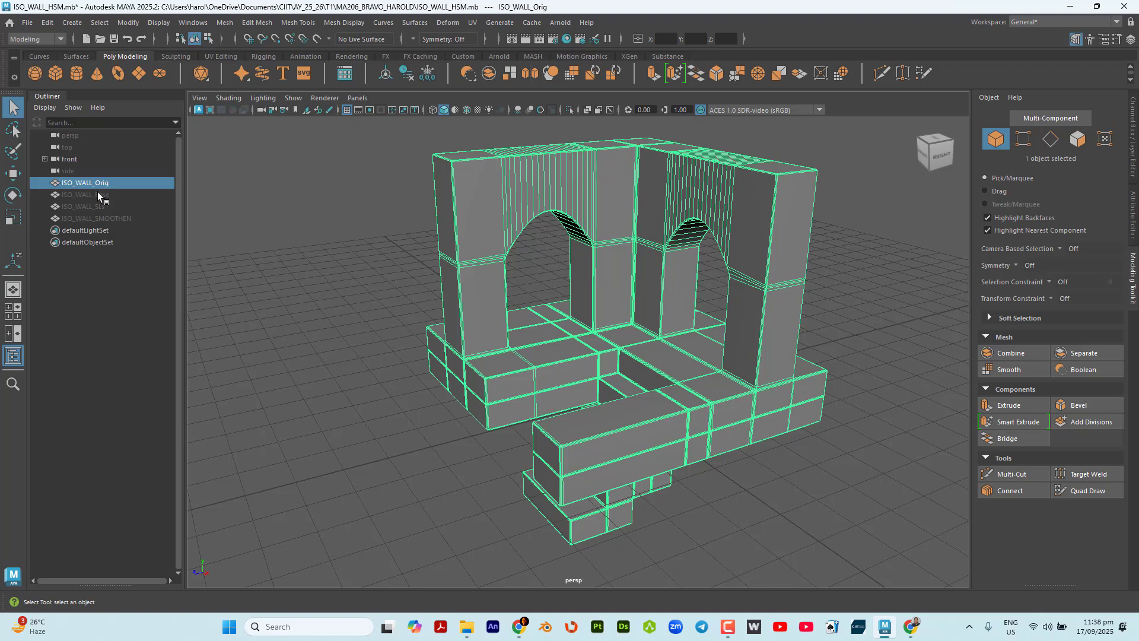
Unhide ISO_WALL_SMOOTHEN and bring it into view together with the original wall.
left_click(102, 218)
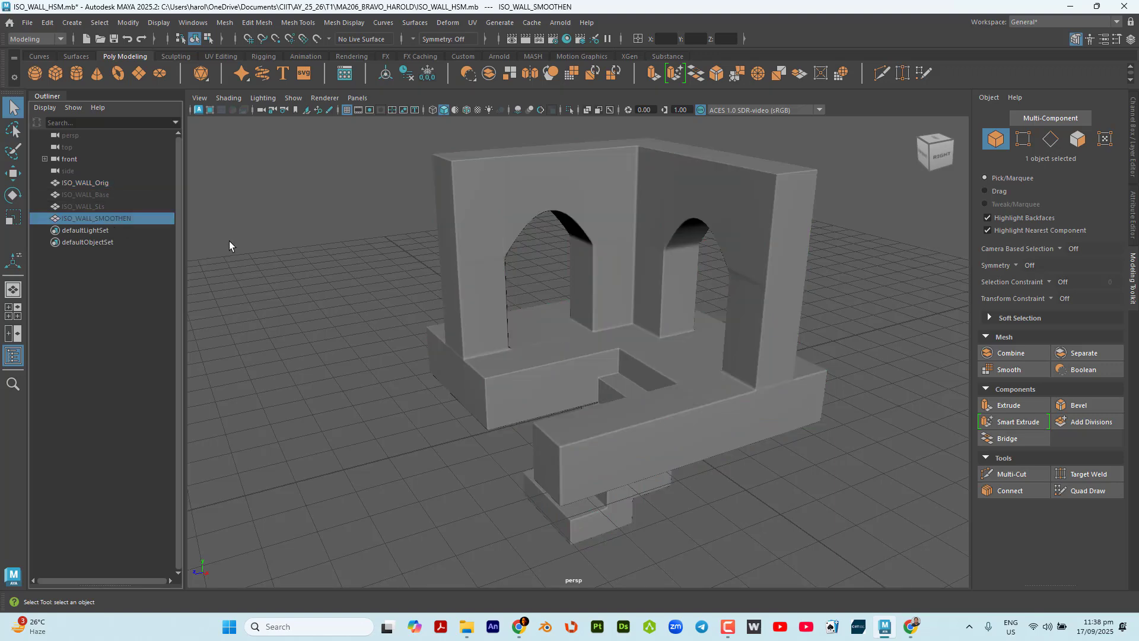
key("shift+h")
scroll(356, 304, "down", 10)
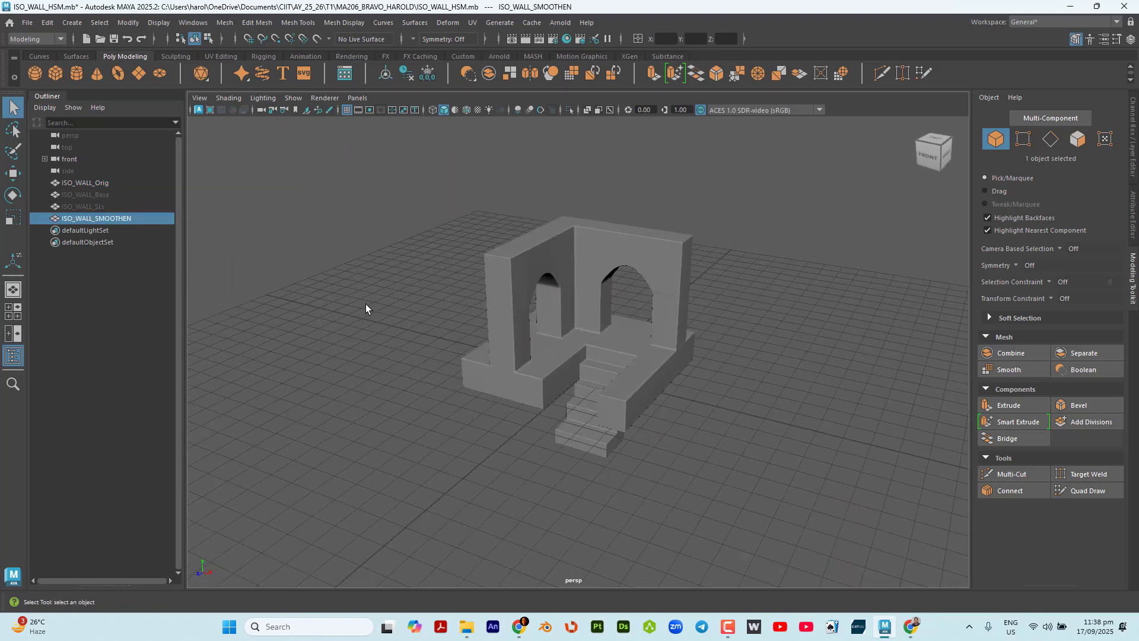
left_click(327, 311)
left_click_drag(327, 311, 671, 348, "alt")
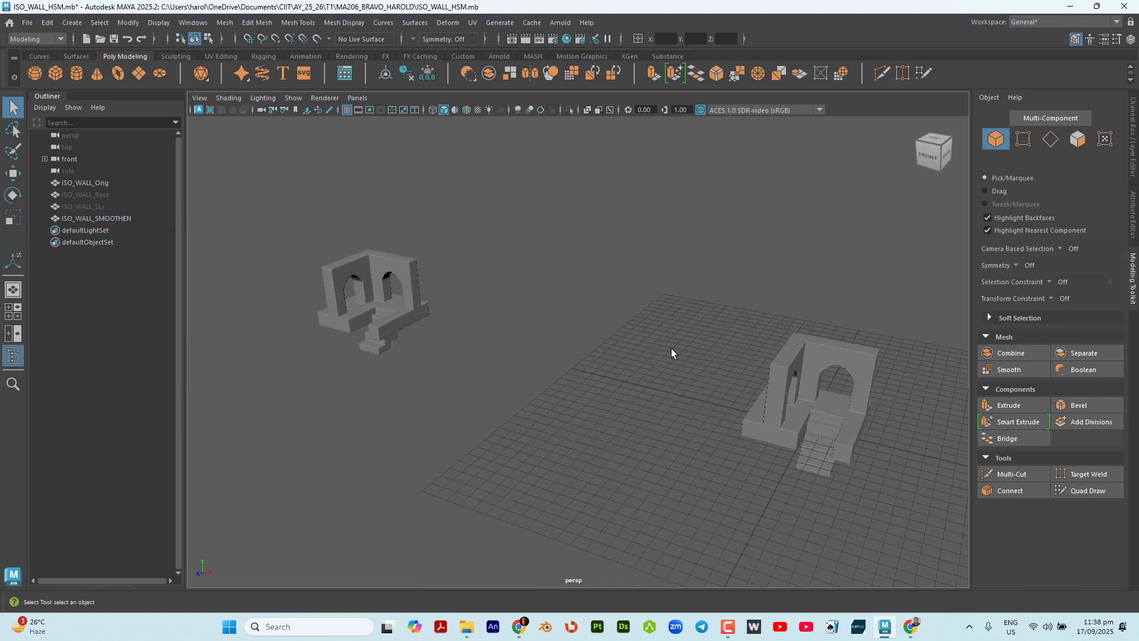
Duplicate ISO_WALL_Orig along X to about -53.60, beside the smoothed wall, and rename the copy ISO_WALL_OPTIMIZED.
left_click_drag(763, 318, 867, 460)
key("w")
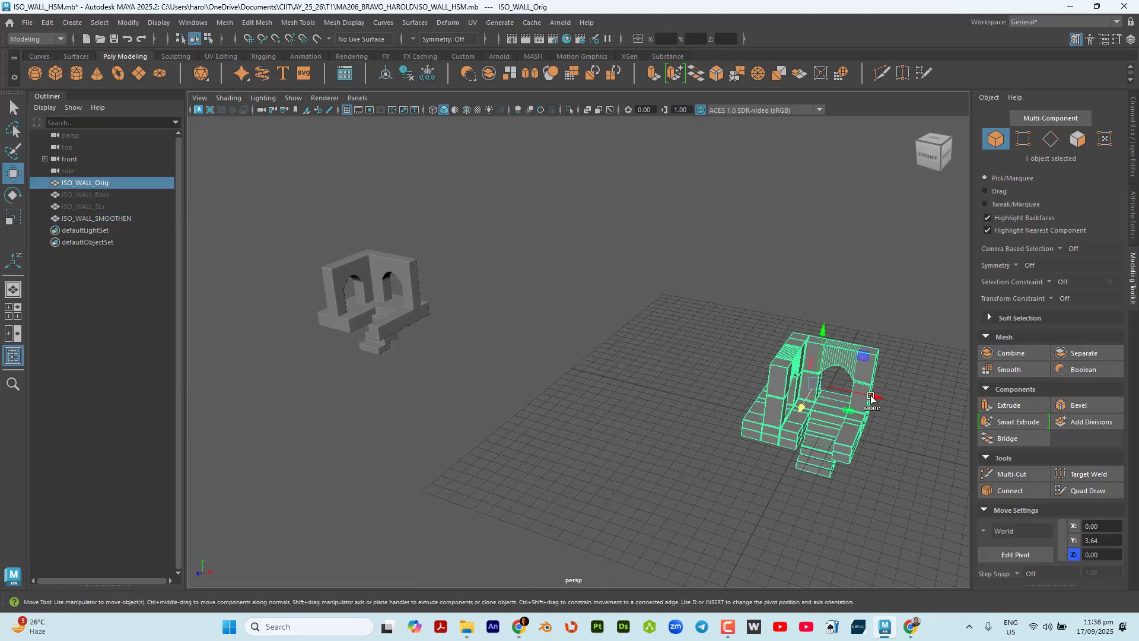
left_click_drag(869, 396, 315, 258, "shift")
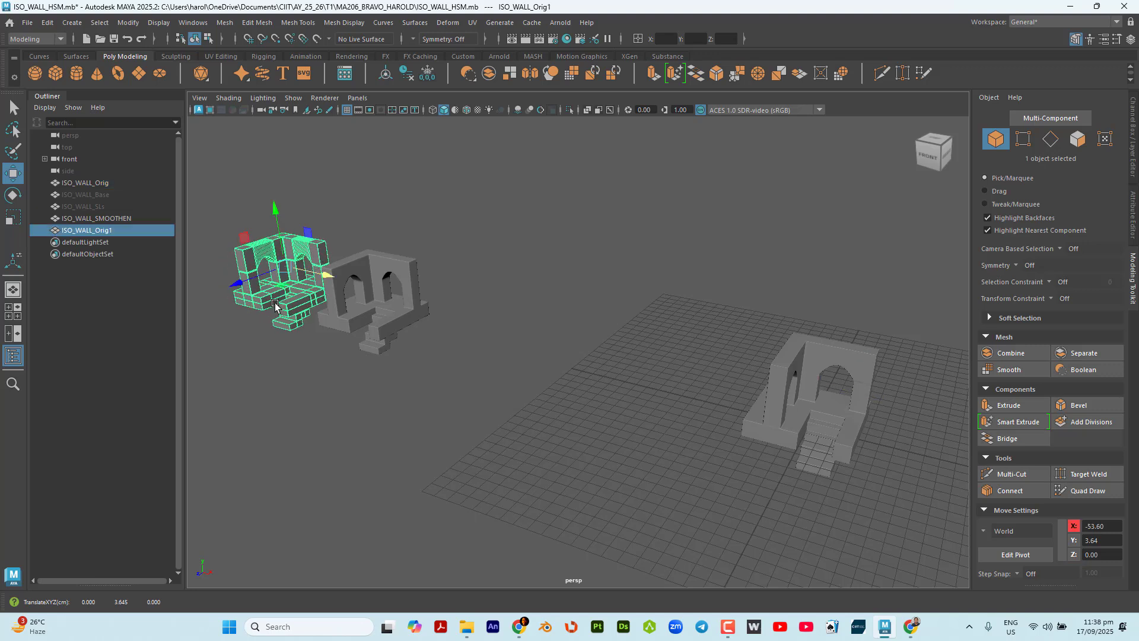
double_click(122, 232)
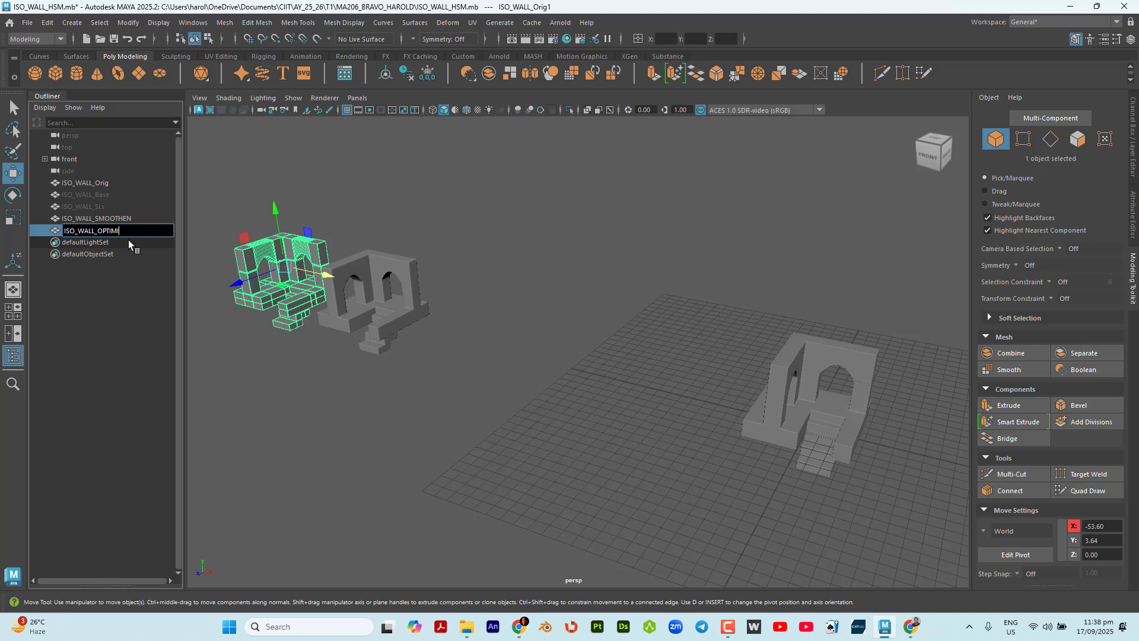
type("ISO_WALL_OPTIMIZED")
key("Return")
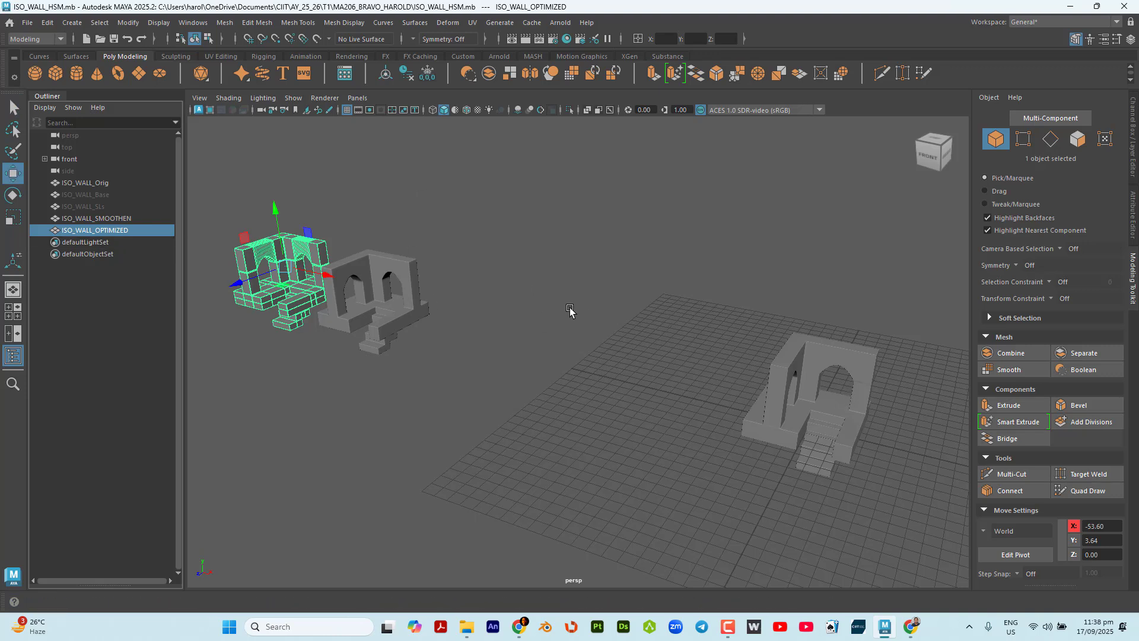
Hide the ISO_WALL_SMOOTHEN and ISO_WALL_OPTIMIZED models and save the scene.
scroll(296, 233, "up", 1)
scroll(417, 264, "down", 1)
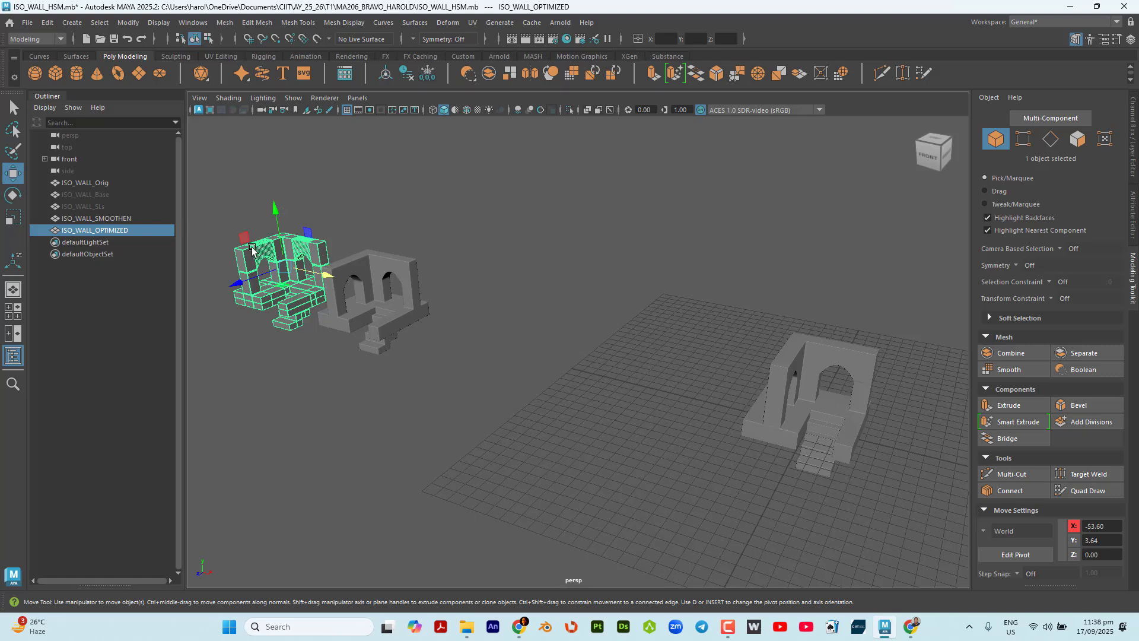
left_click_drag(224, 222, 531, 434)
key("ctrl+h")
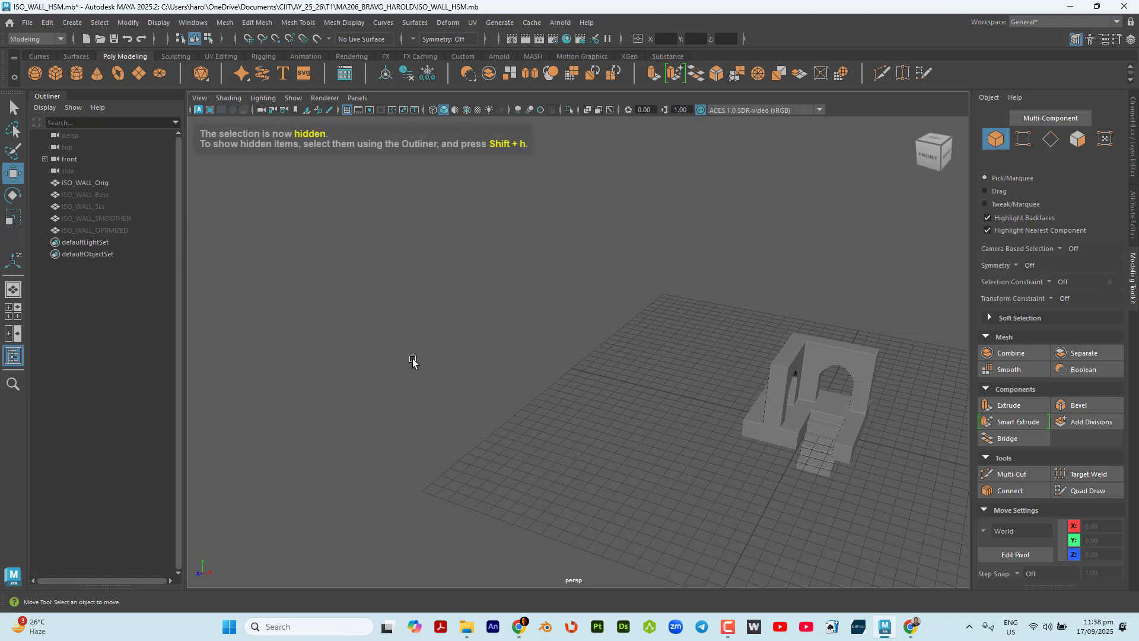
key("ctrl+s")
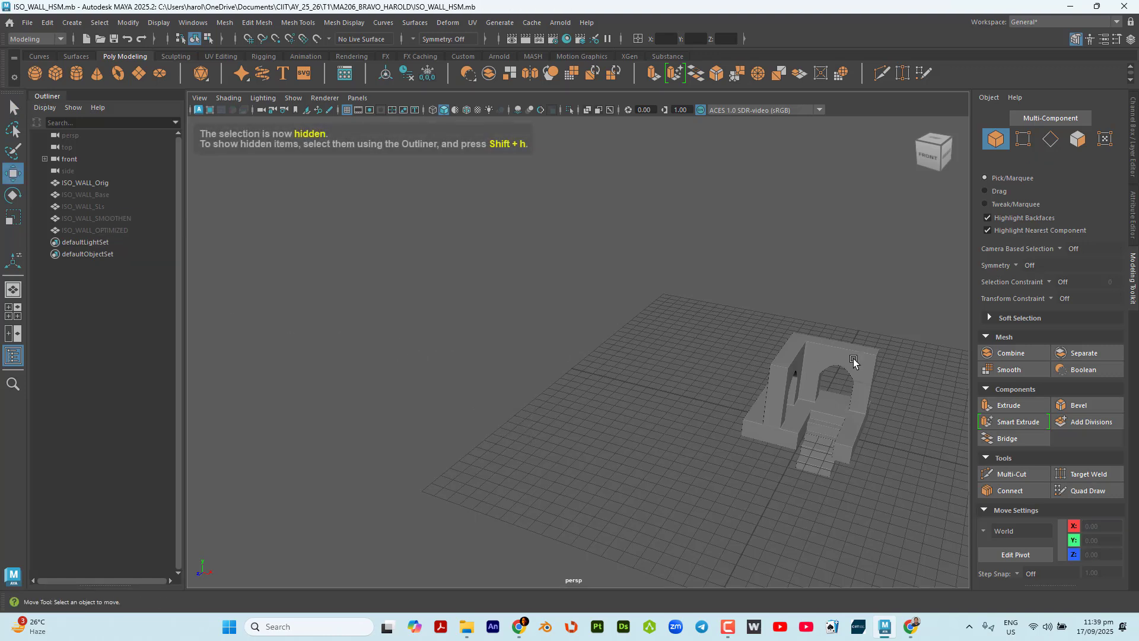
Frame ISO_WALL_Orig and save the scene under the new name ISO_WALL_OPTIMIZED.mb.
left_click(820, 378)
key("f")
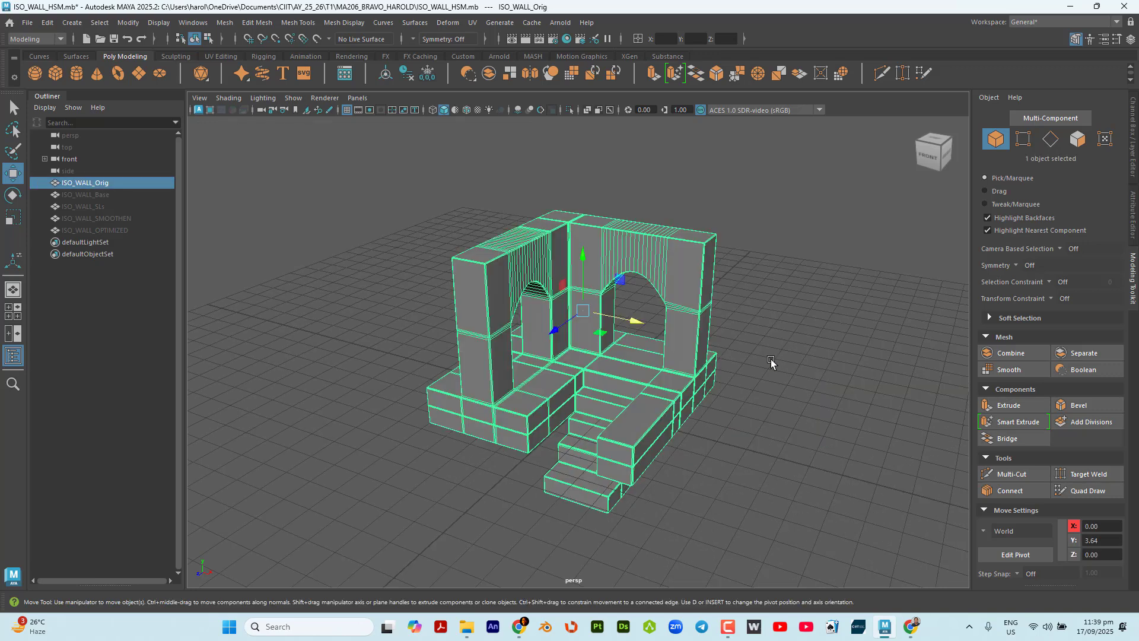
left_click(27, 23)
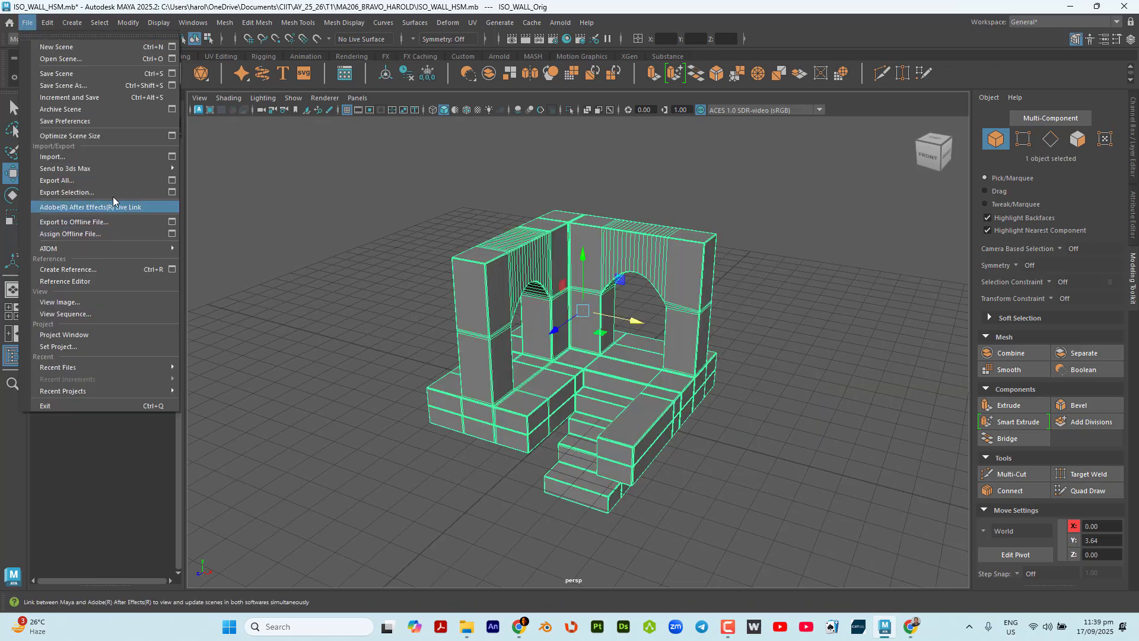
left_click(118, 85)
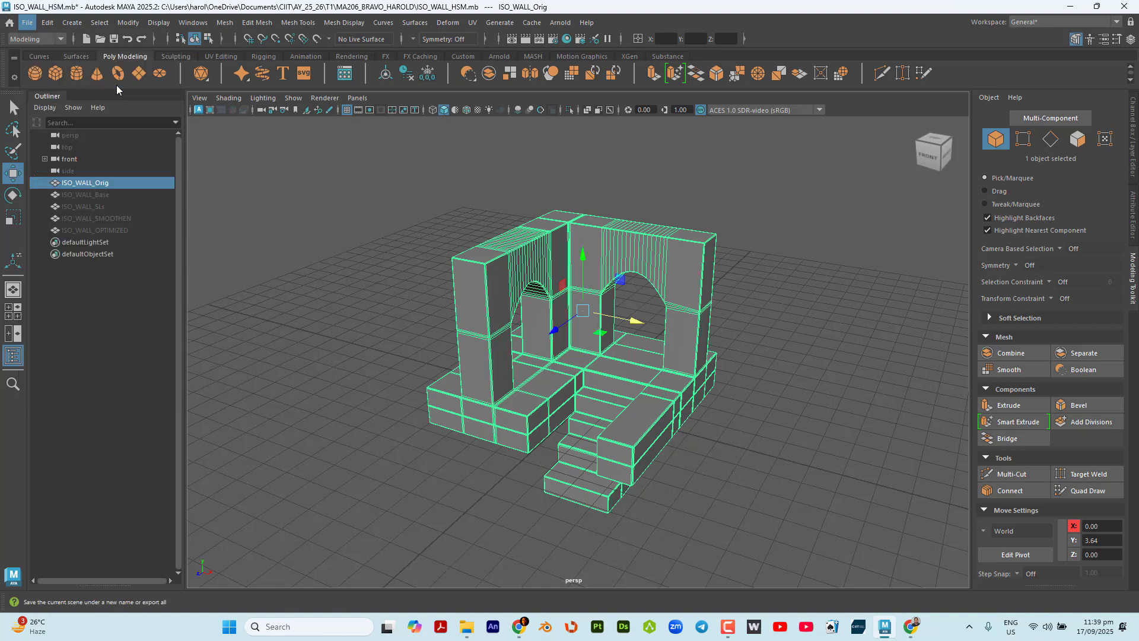
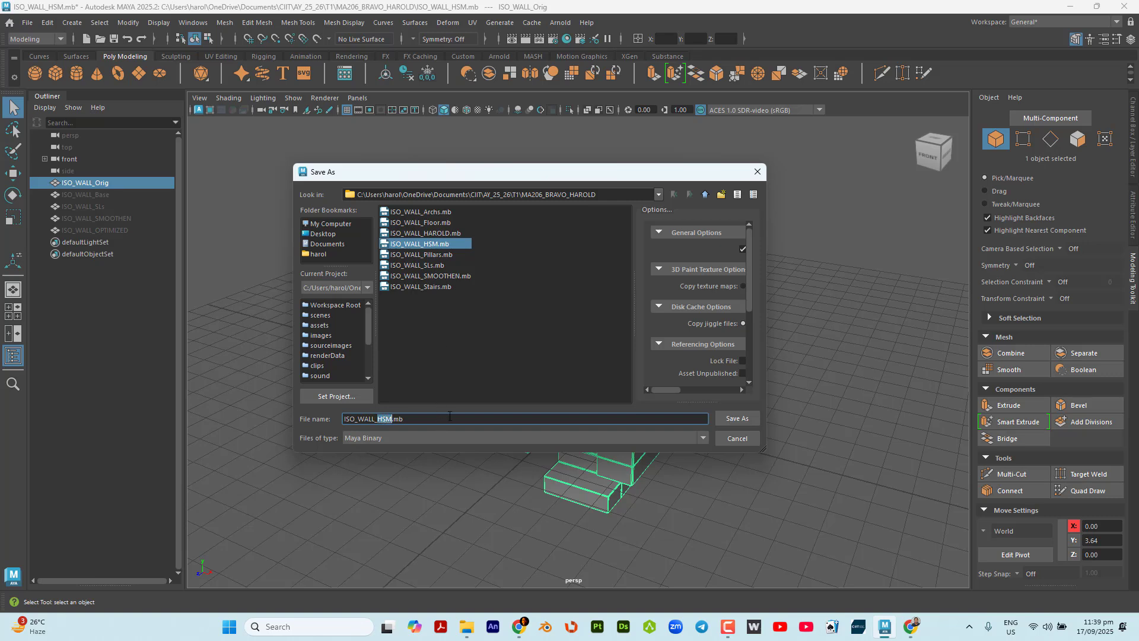
type("OPTIMIZED")
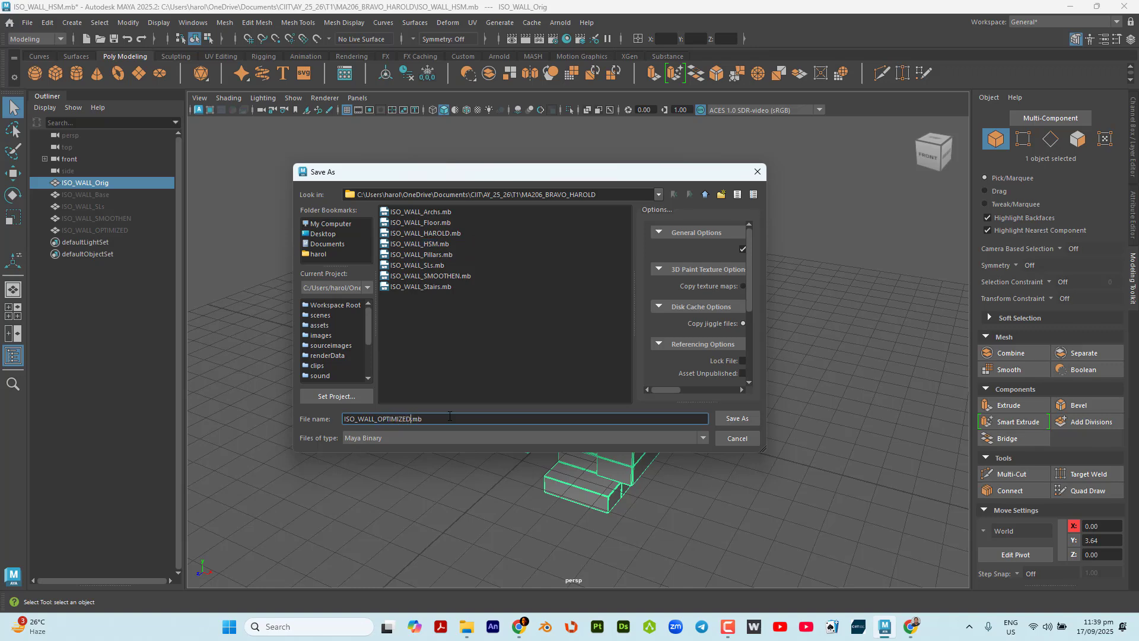
key("Return")
key("w")
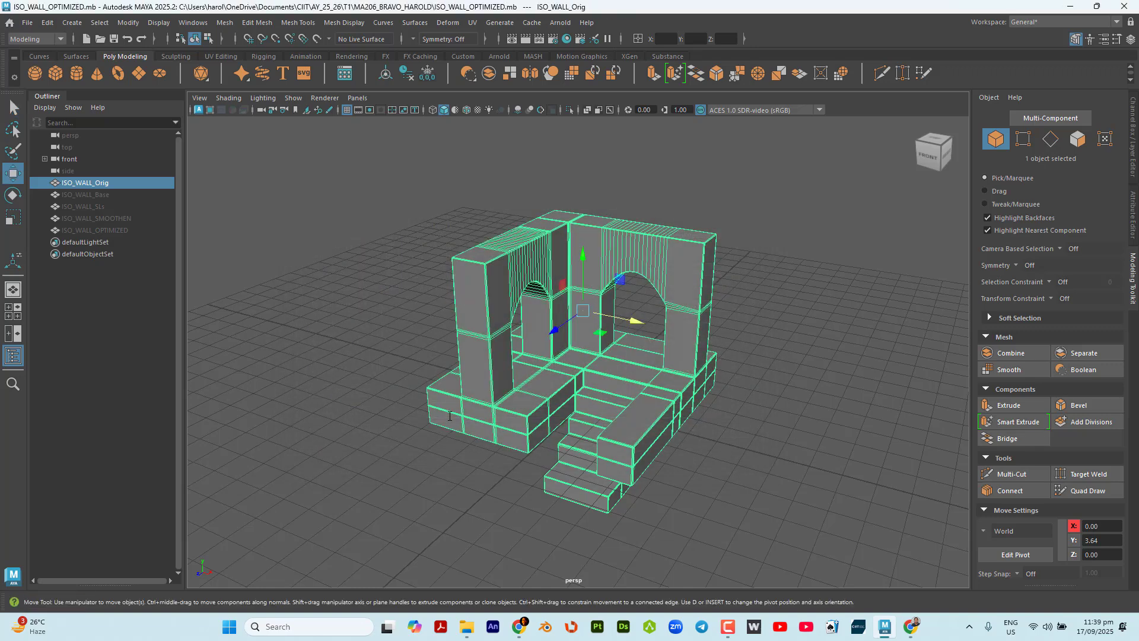
Save the scene again as ISO_WALL_HSM.mb, replacing the existing file.
left_click(27, 22)
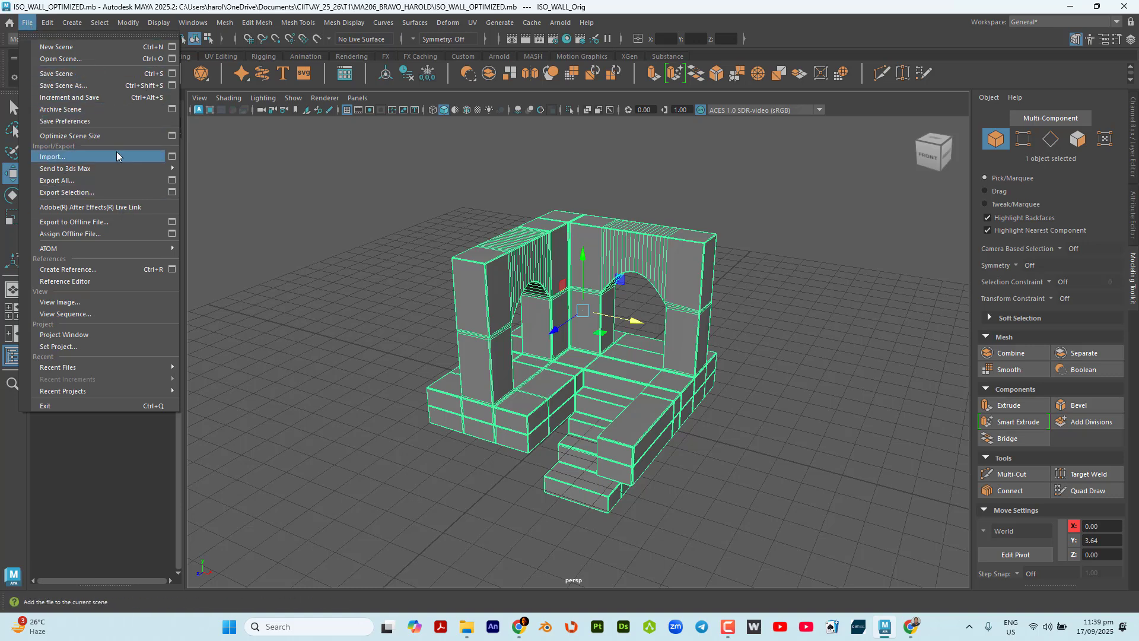
left_click(115, 86)
left_click(436, 244)
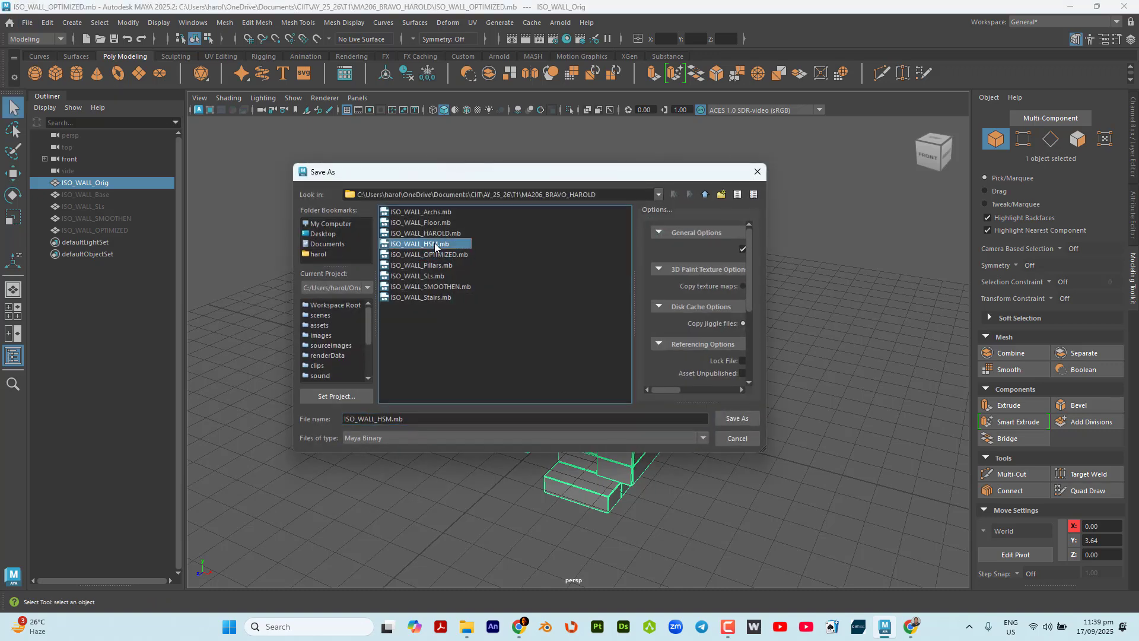
left_click(744, 421)
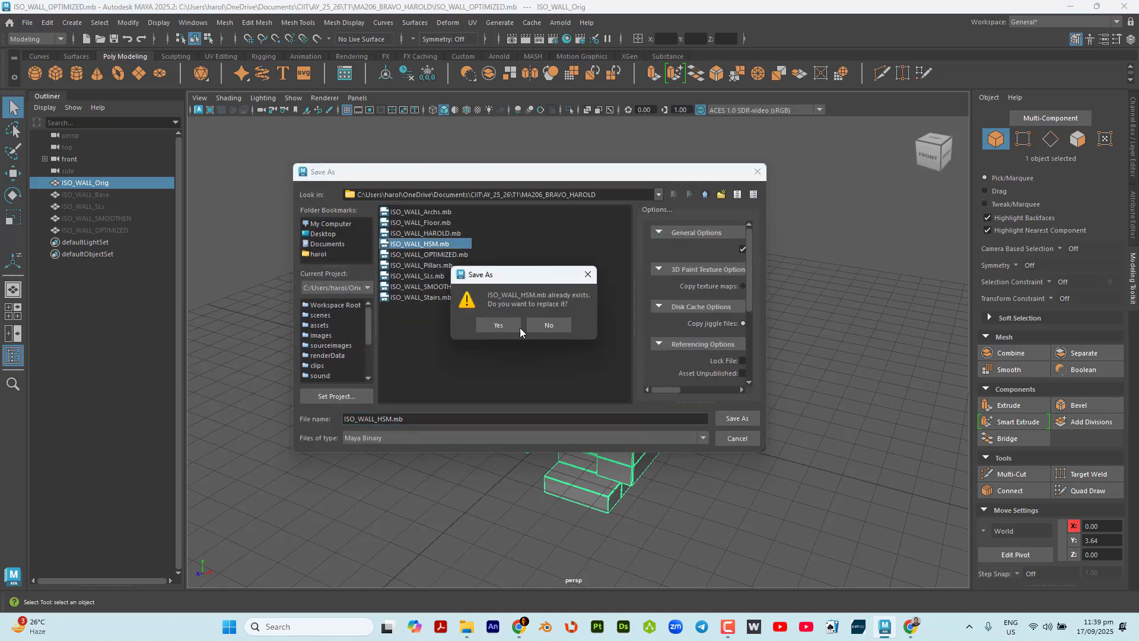
left_click(498, 325)
key("w")
left_click_drag(788, 426, 769, 432, "alt")
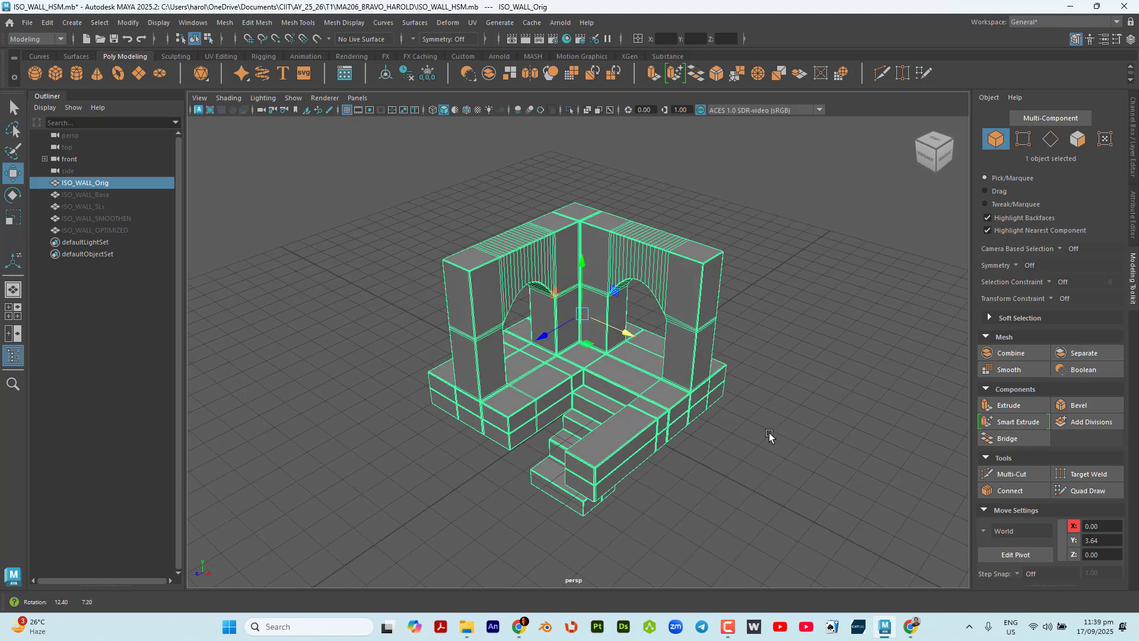
key("ctrl+s")
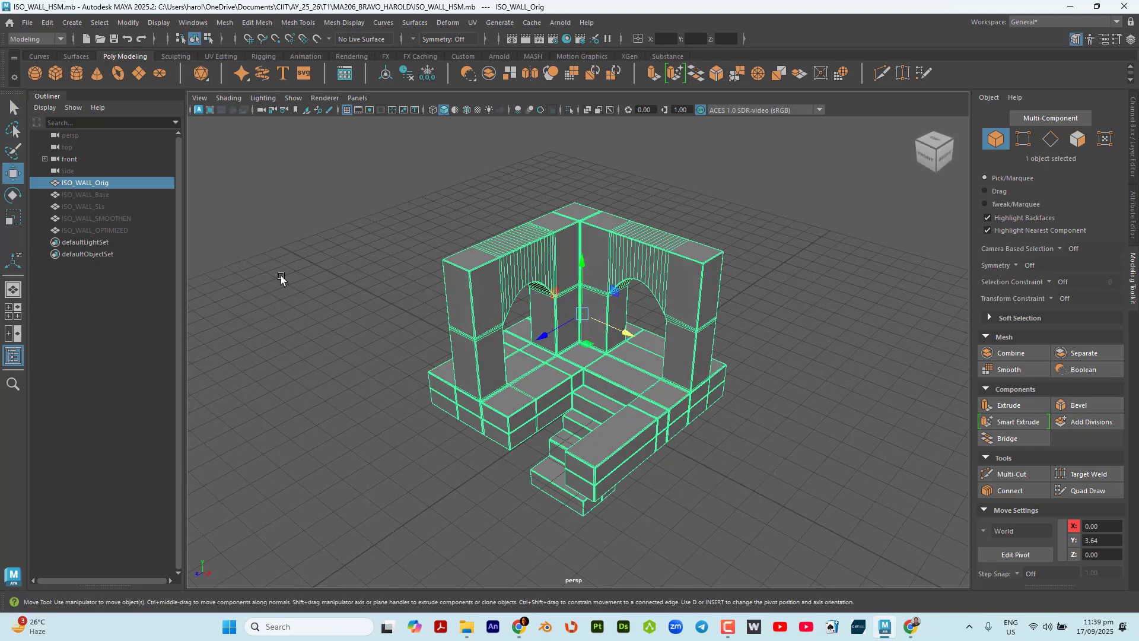
Unhide ISO_WALL_SMOOTHEN and ISO_WALL_OPTIMIZED together and frame both models.
middle_click_drag(280, 275, 742, 455, "alt")
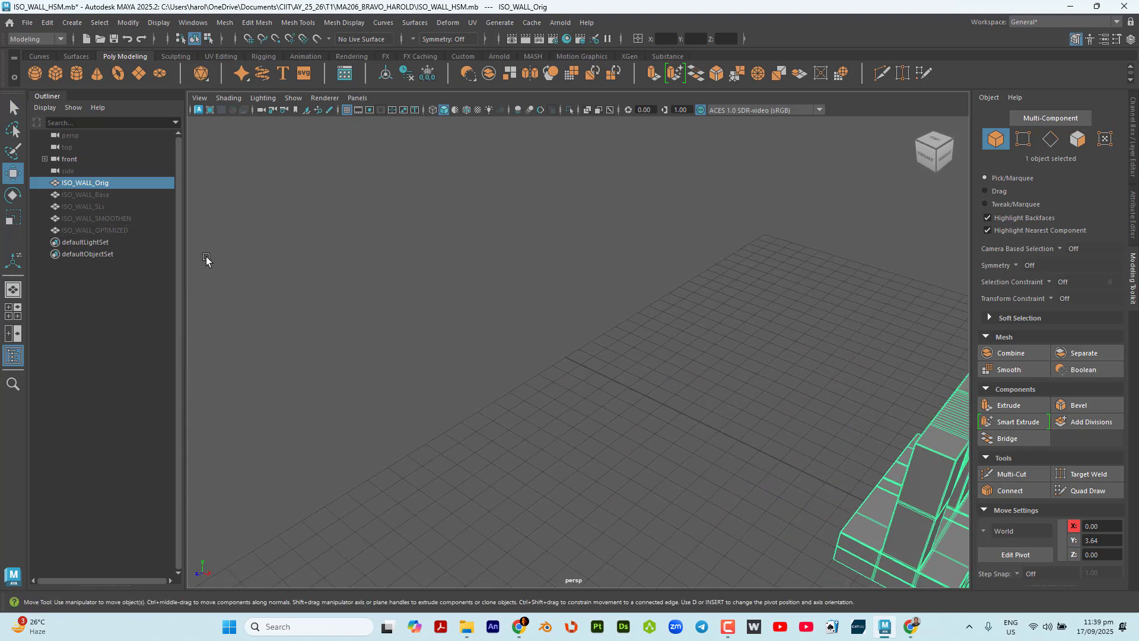
left_click(132, 216)
left_click(130, 228, "shift")
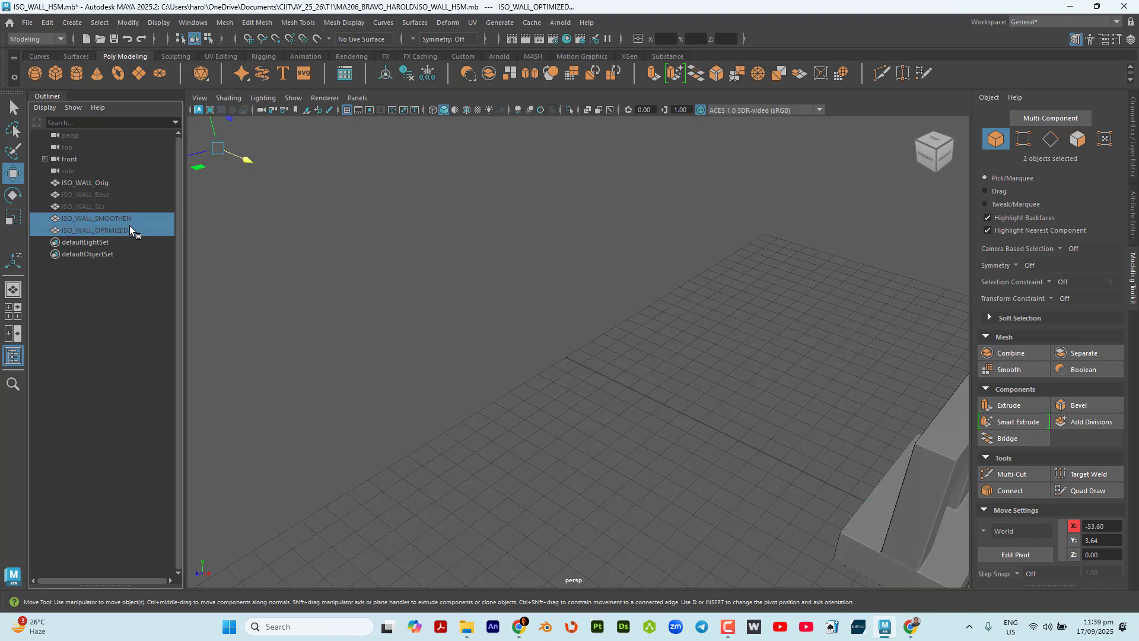
key("f")
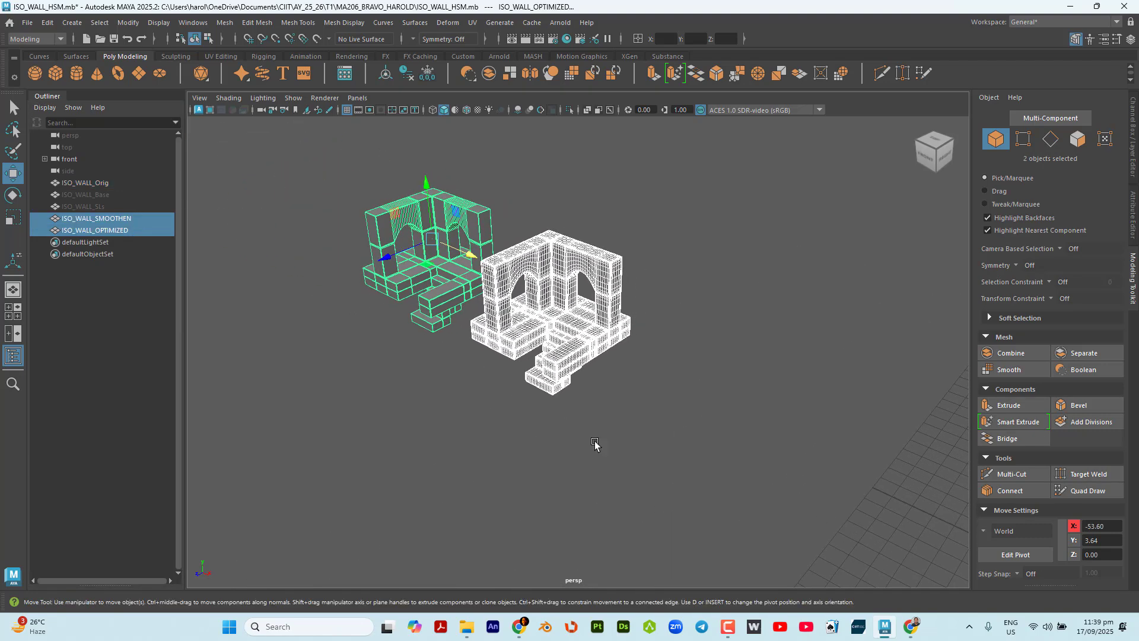
Compare the shaded edges and wireframe density of ISO_WALL_OPTIMIZED and ISO_WALL_SMOOTHEN from several angles.
left_click(413, 384)
scroll(456, 324, "up", 2)
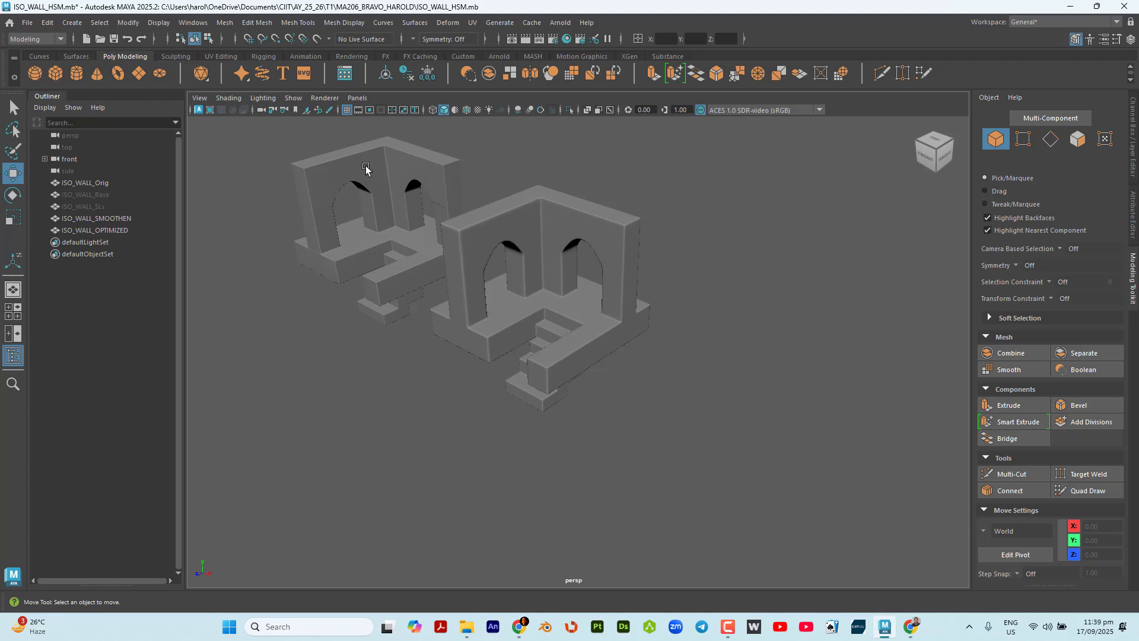
left_click_drag(366, 166, 559, 302)
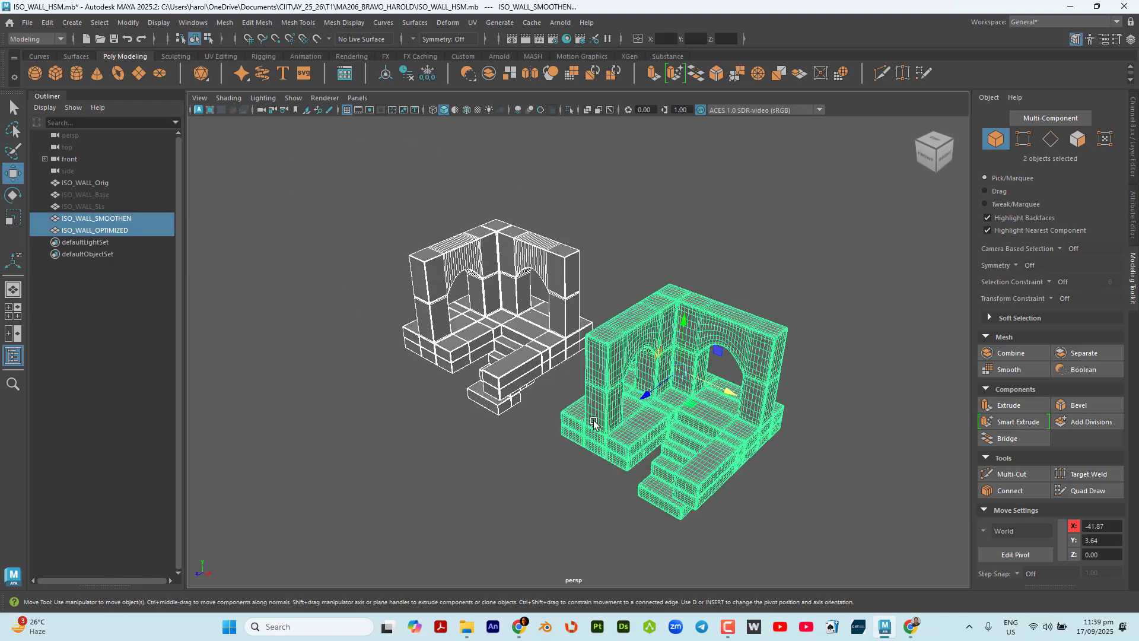
left_click(561, 461)
scroll(567, 374, "up", 5)
scroll(561, 390, "down", 6)
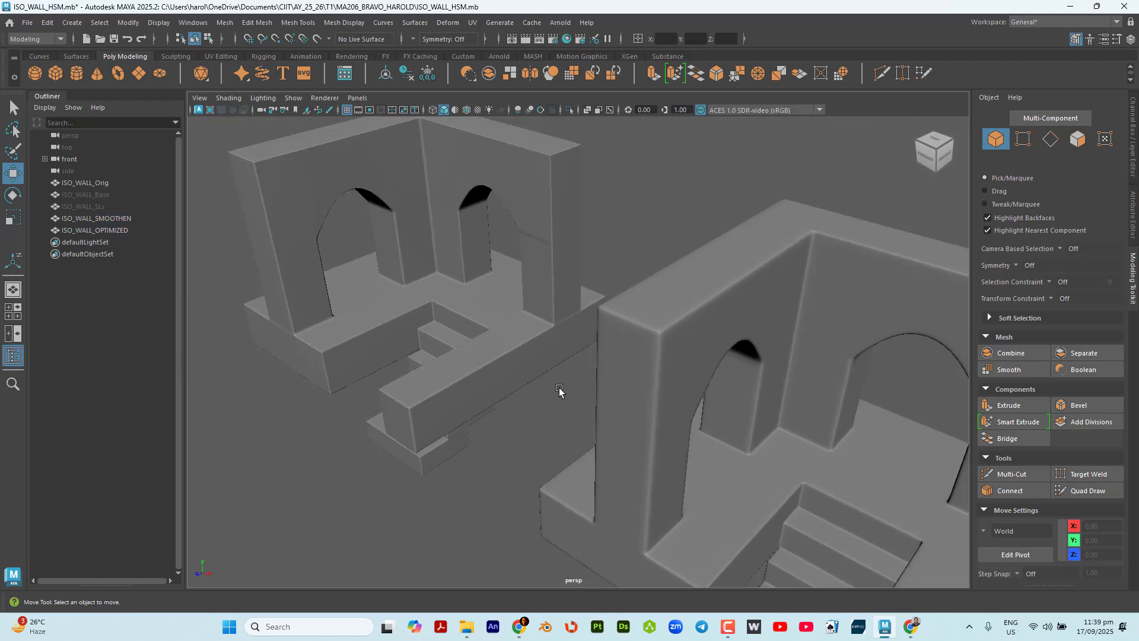
left_click_drag(562, 389, 592, 389, "alt")
left_click_drag(406, 156, 574, 285)
left_click(537, 159)
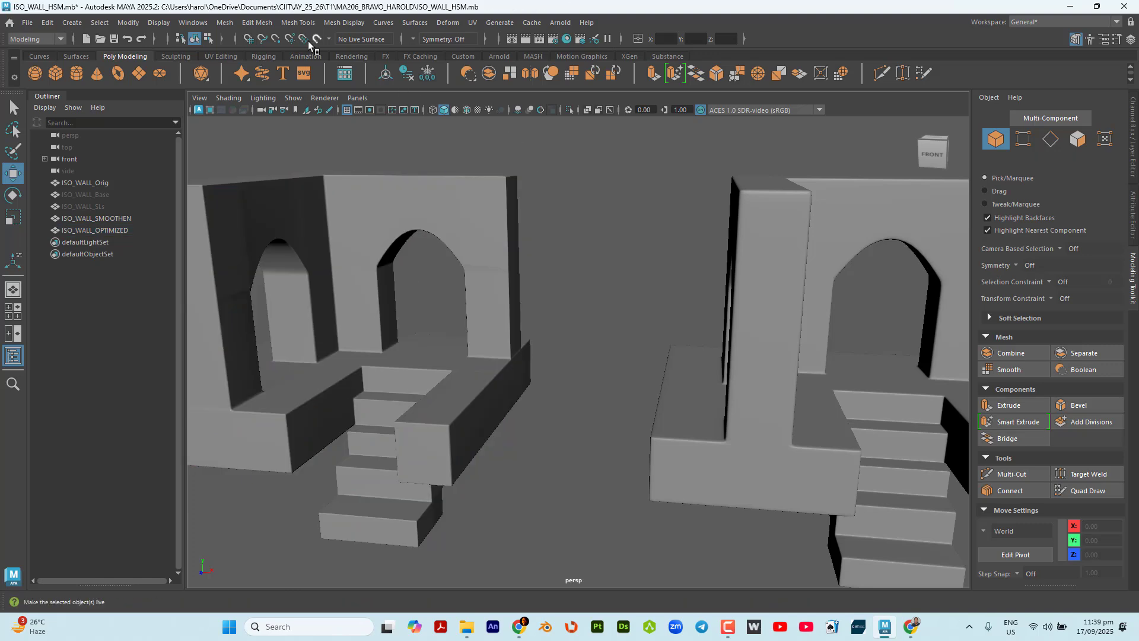
Turn on the Poly Count heads-up display in the viewport.
left_click(204, 23)
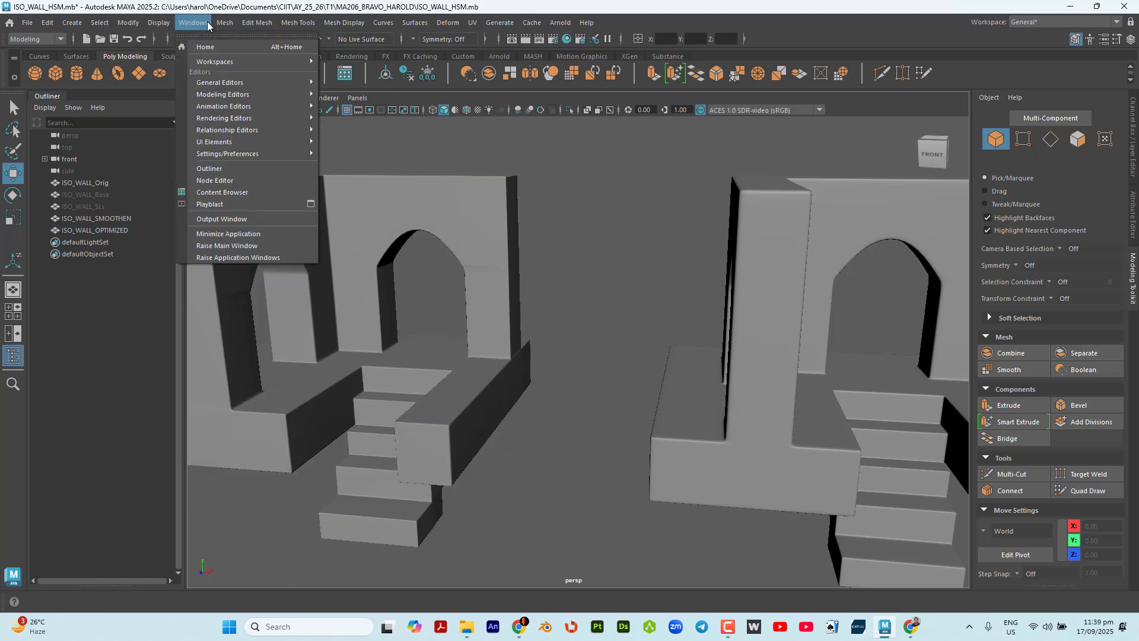
mouse_move(169, 25)
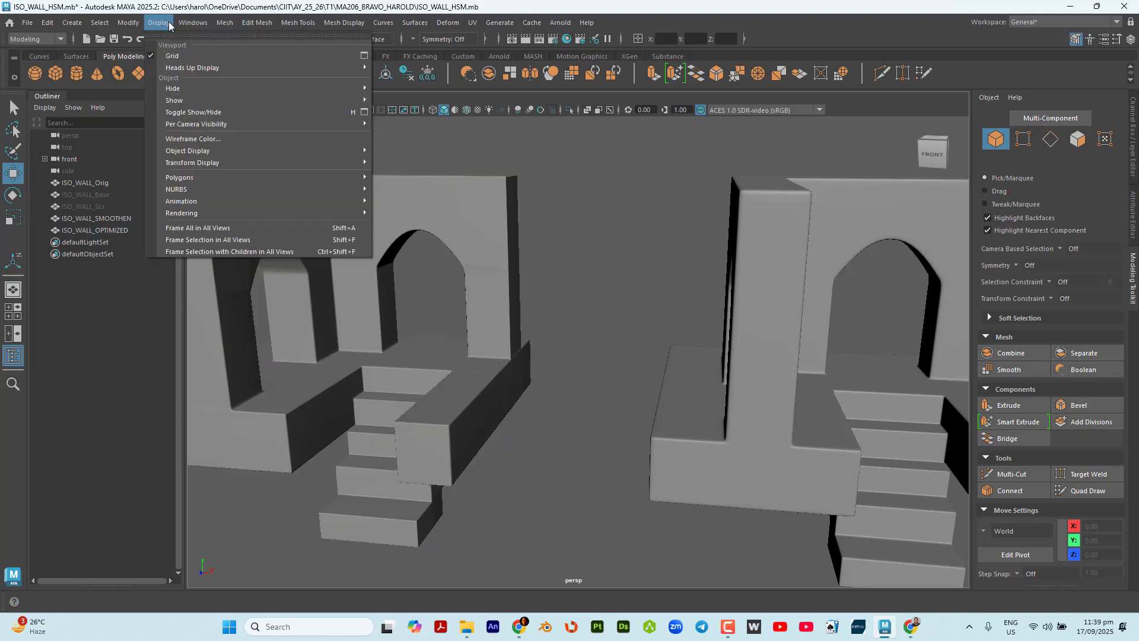
mouse_move(178, 88)
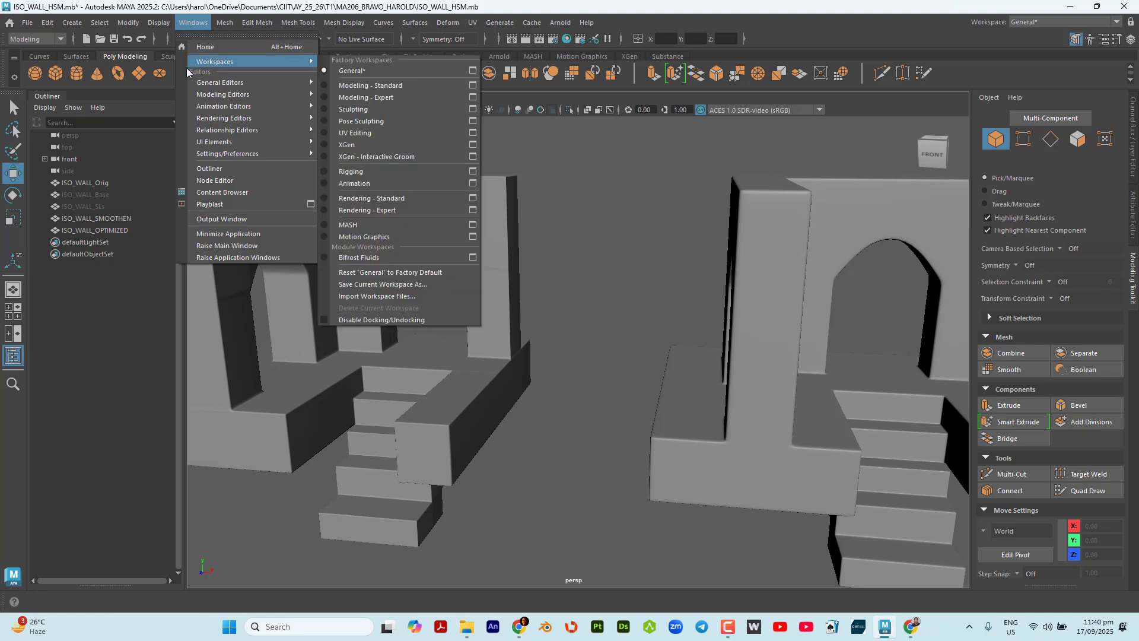
mouse_move(244, 84)
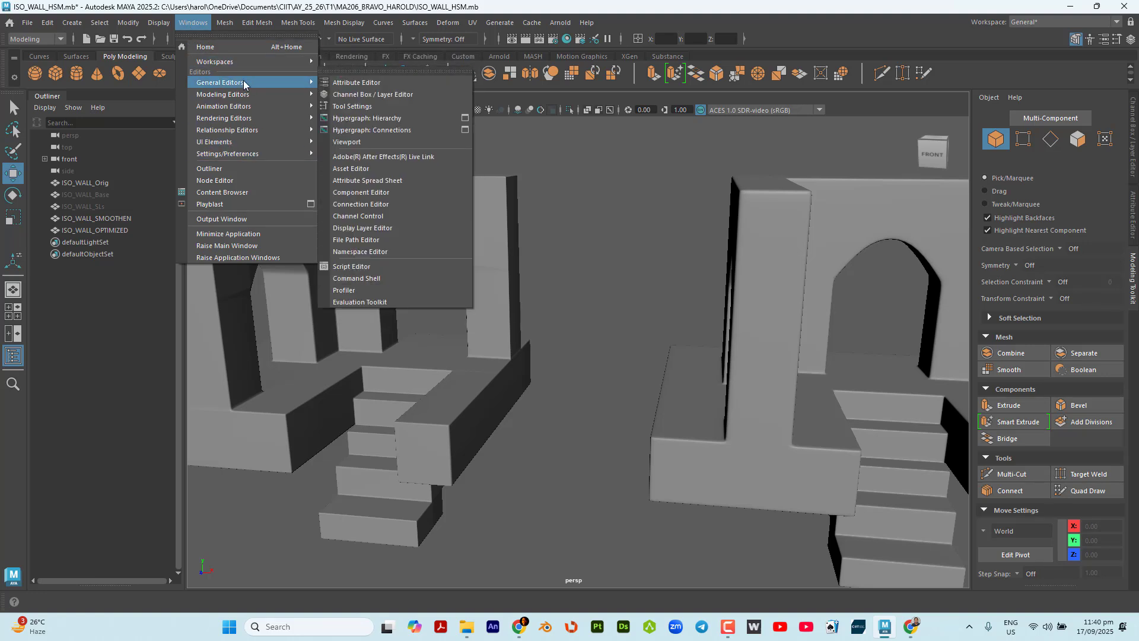
mouse_move(248, 59)
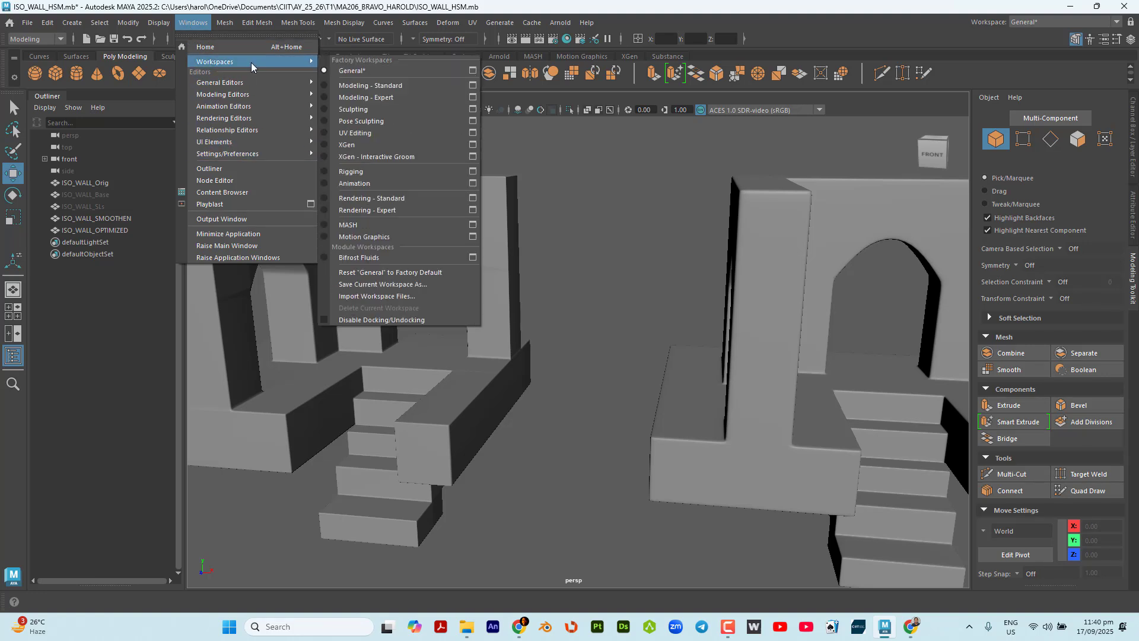
left_click(252, 62)
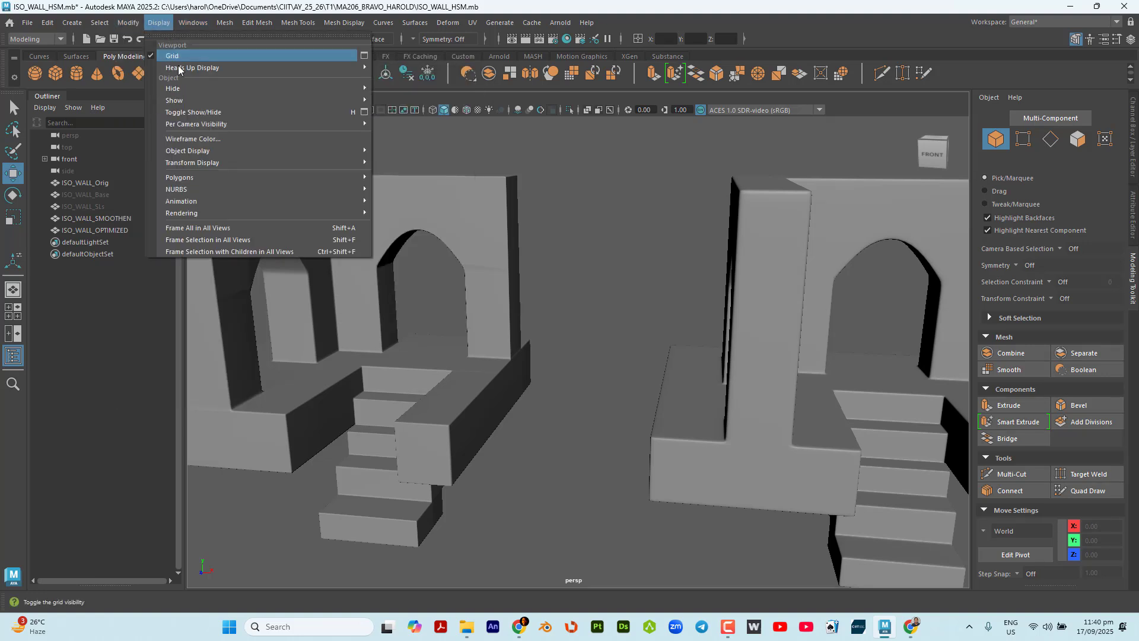
mouse_move(217, 69)
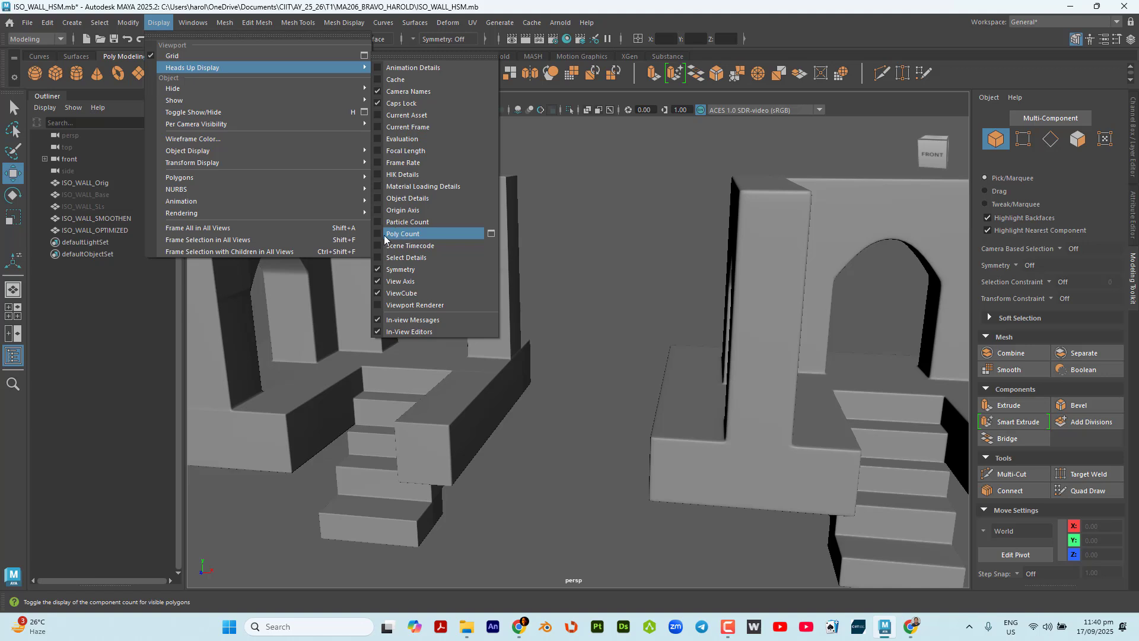
left_click(403, 233)
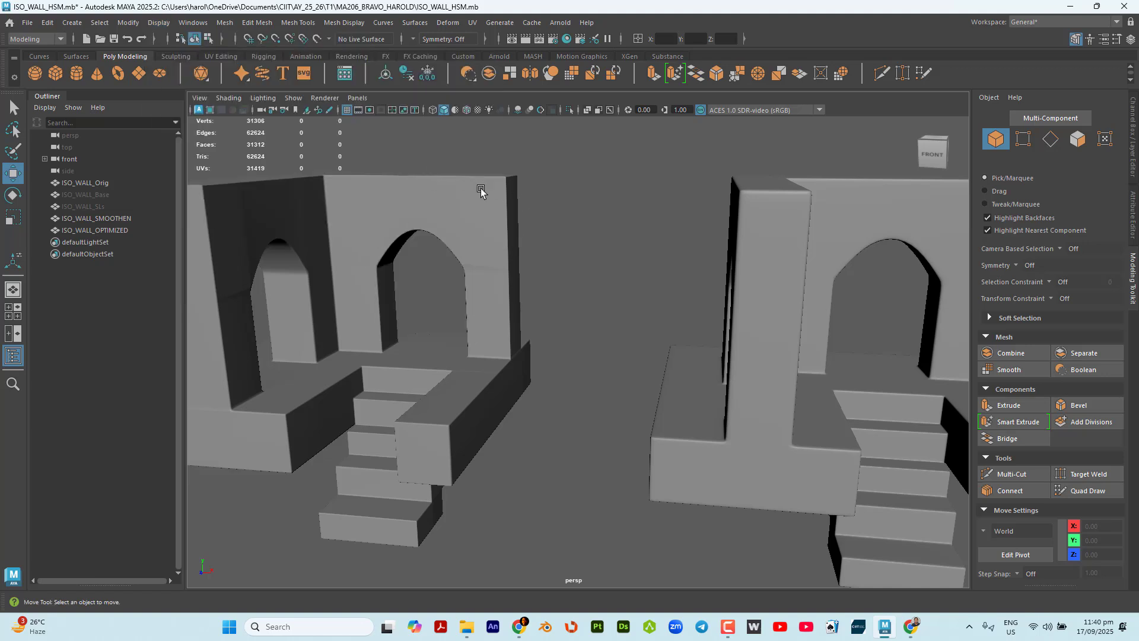
Select ISO_WALL_OPTIMIZED and read its vertex, edge and face counts.
middle_click_drag(520, 232, 657, 295, "alt")
left_click(480, 264)
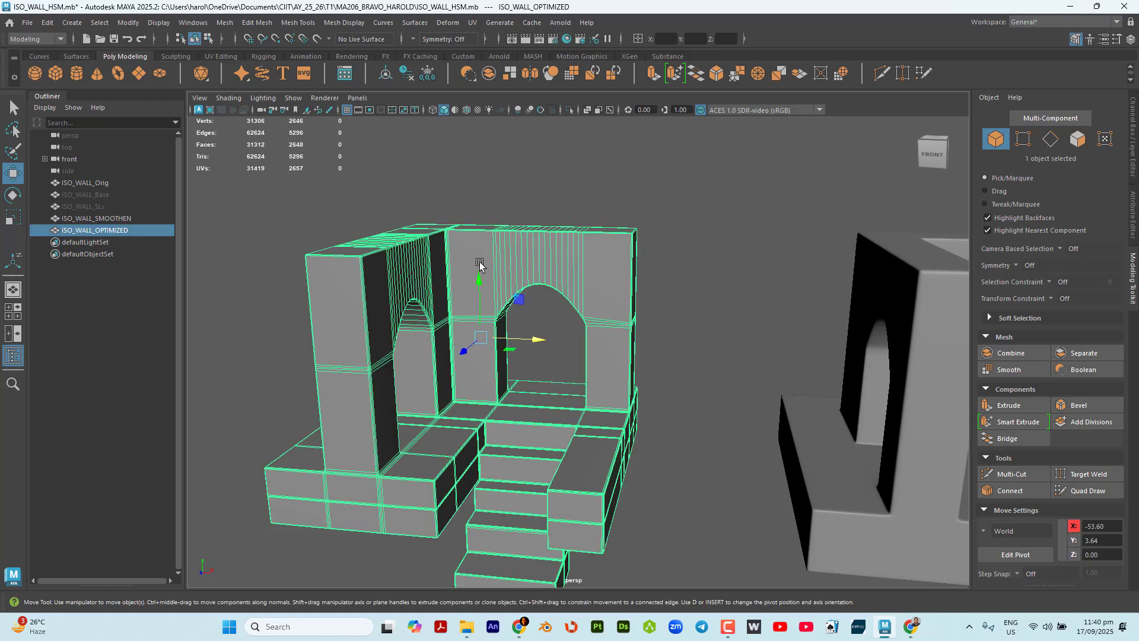
left_click_drag(513, 205, 475, 213, "alt")
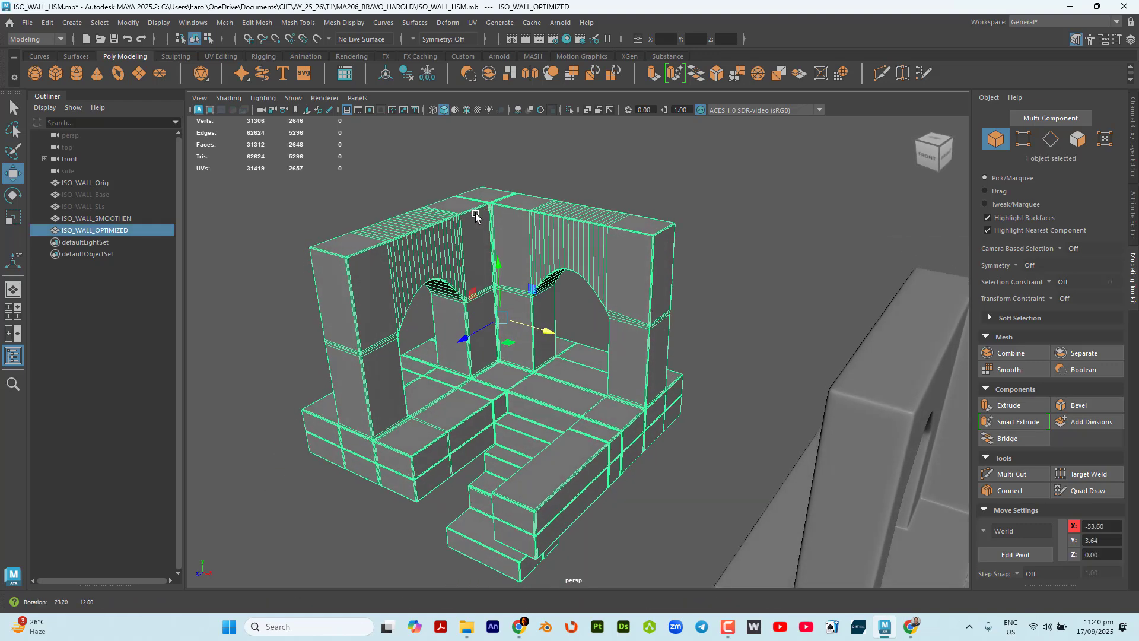
left_click(307, 148)
left_click(309, 150)
scroll(321, 156, "down", 2)
Select ISO_WALL_SMOOTHEN and examine its component counts and dense wireframe.
left_click(683, 238)
left_click_drag(709, 329, 685, 312, "alt")
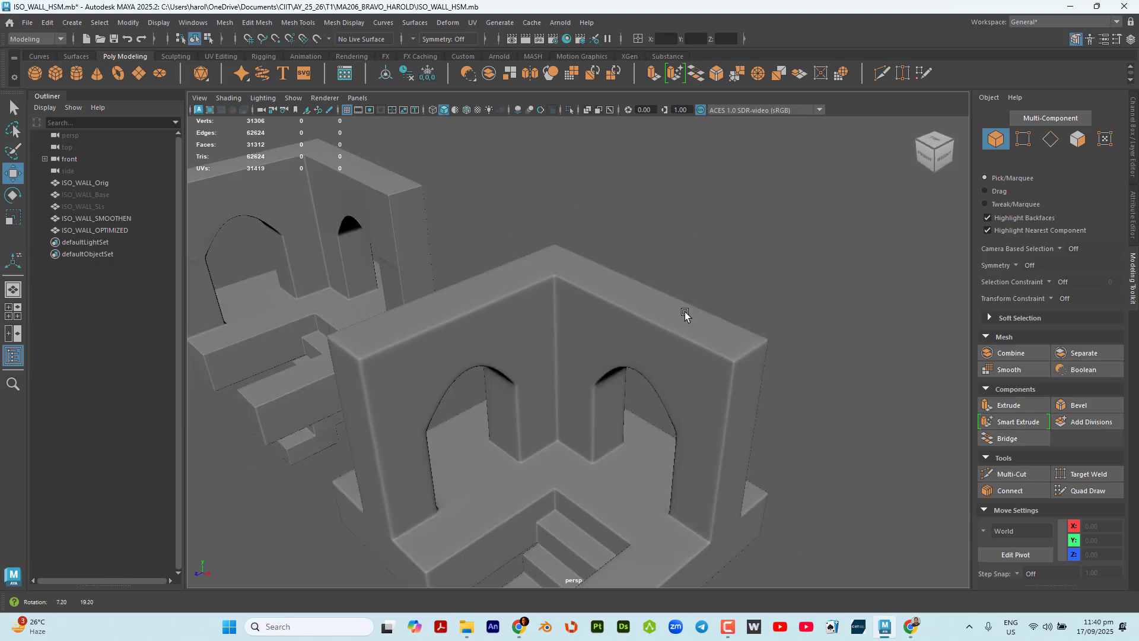
middle_click_drag(684, 311, 778, 261, "alt")
scroll(770, 262, "down", 2)
left_click(771, 261)
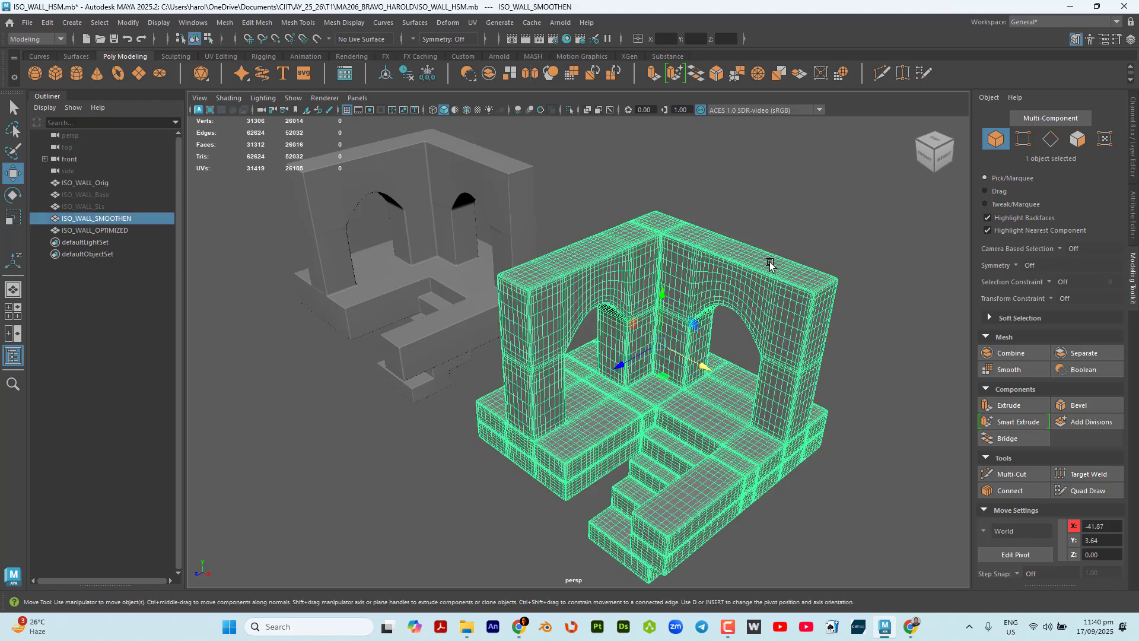
scroll(297, 141, "up", 3)
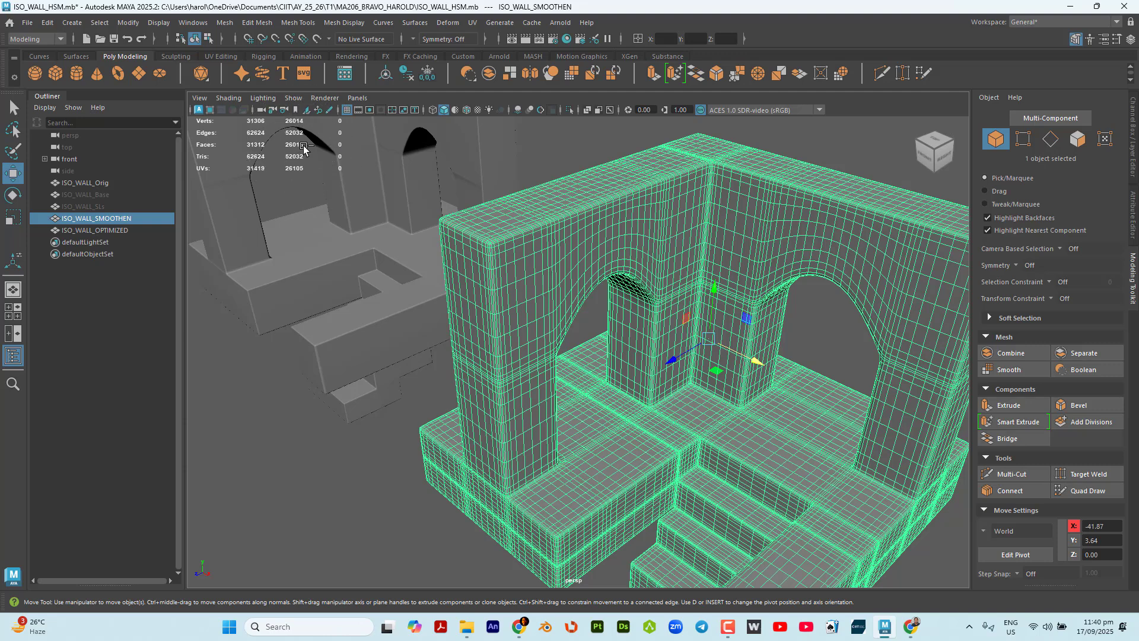
scroll(347, 237, "down", 5)
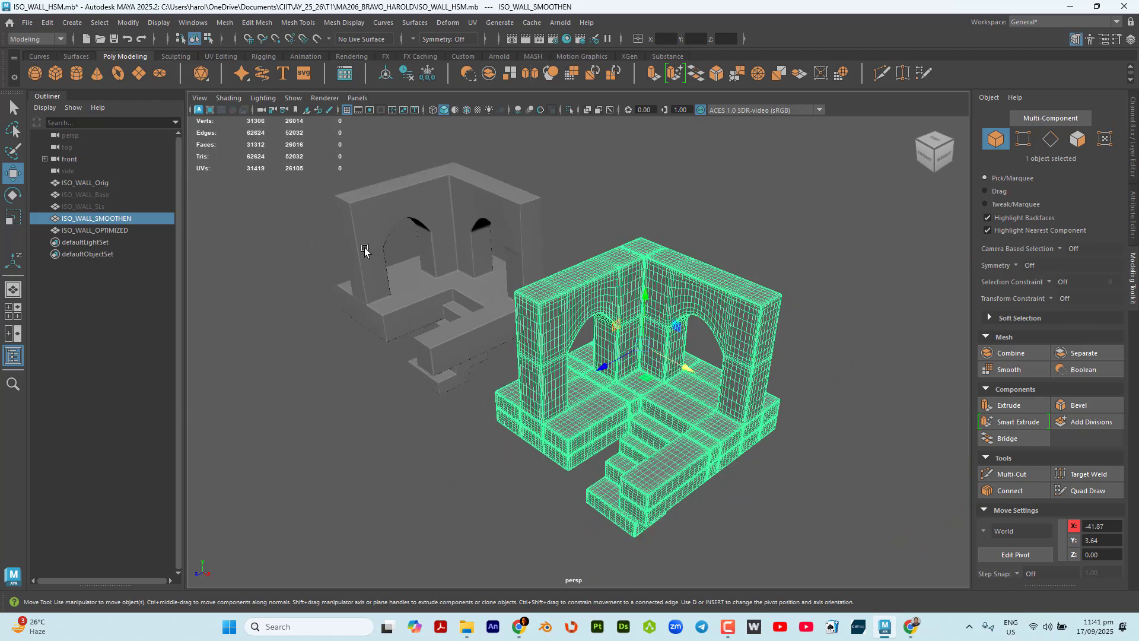
Select ISO_WALL_OPTIMIZED and ISO_WALL_SMOOTHEN in turn to compare their polygon counts.
left_click(396, 227)
left_click_drag(396, 227, 426, 238, "alt")
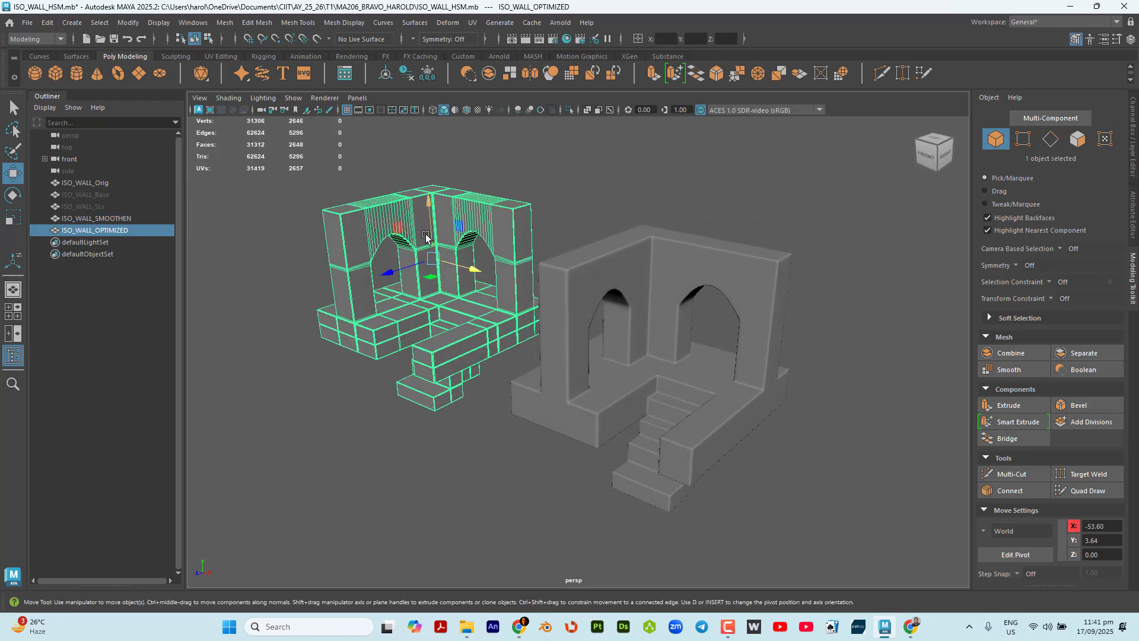
left_click(619, 239)
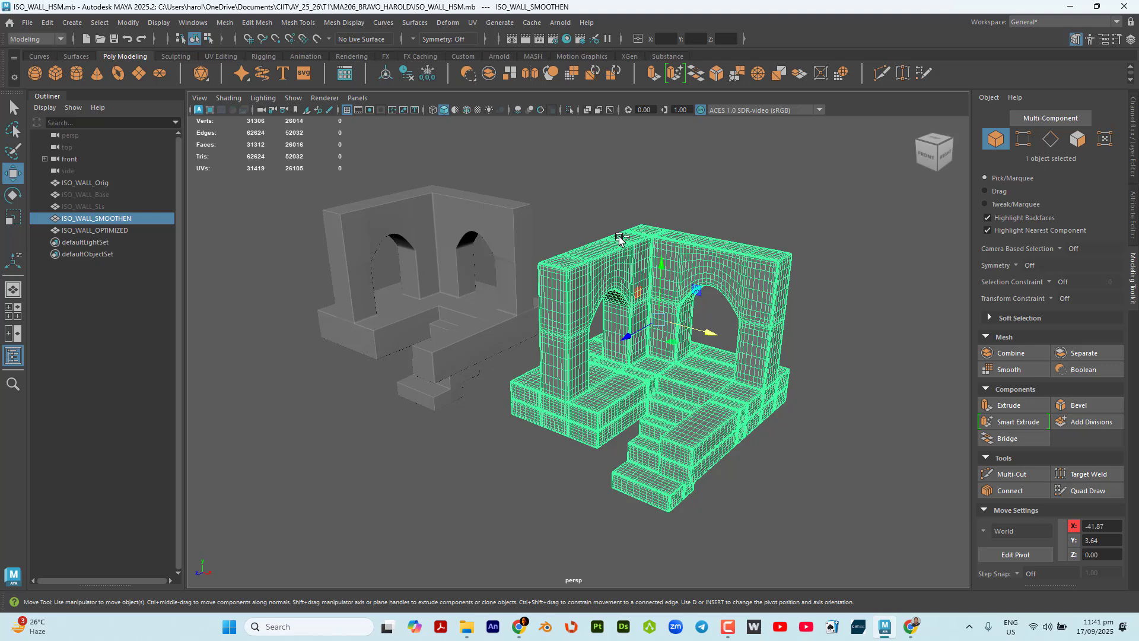
left_click(512, 200)
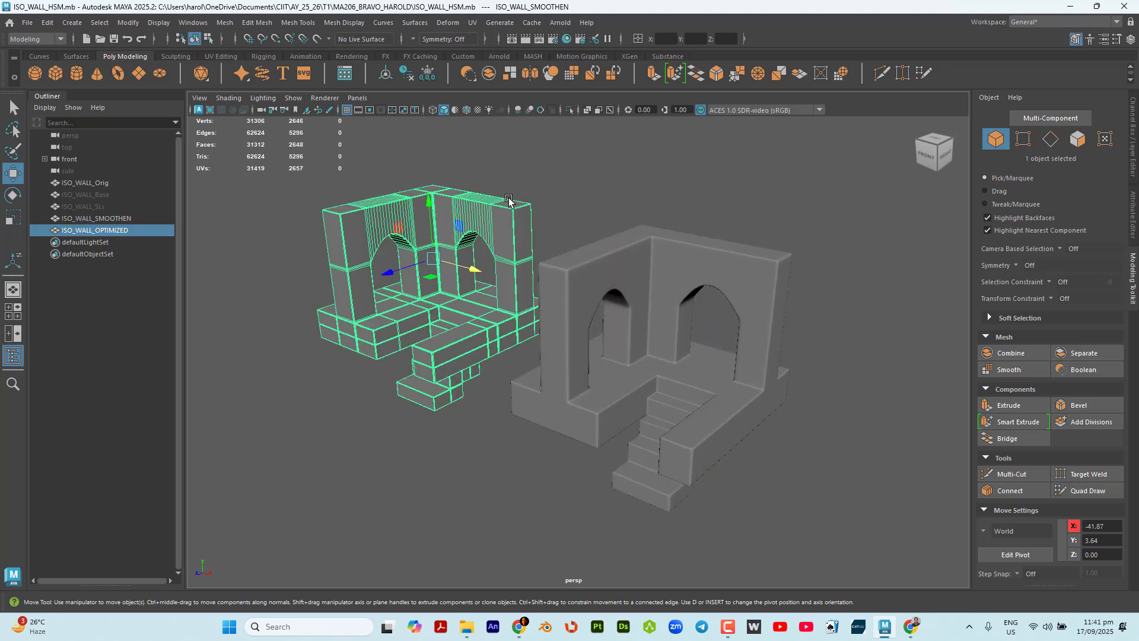
scroll(419, 283, "down", 2)
scroll(418, 283, "down", 1)
Hide both ISO_WALL_SMOOTHEN and ISO_WALL_OPTIMIZED and bring the original wall into view.
left_click_drag(318, 247, 807, 479)
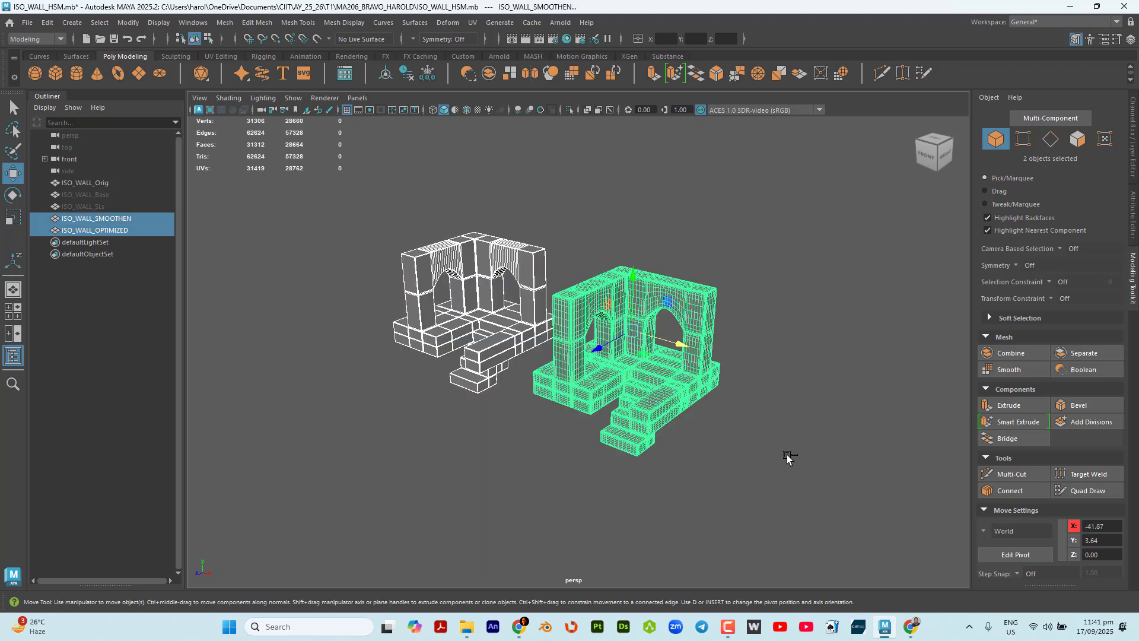
key("ctrl+h")
key("f")
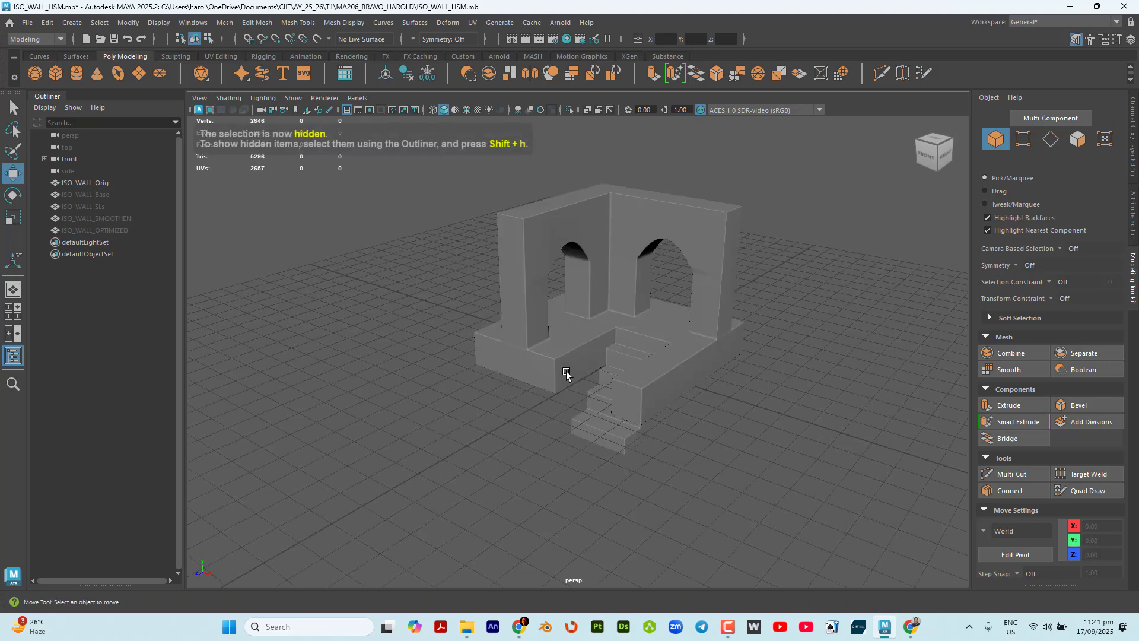
Select ISO_WALL_Orig and check its polygon count and wireframe up close.
left_click(528, 274)
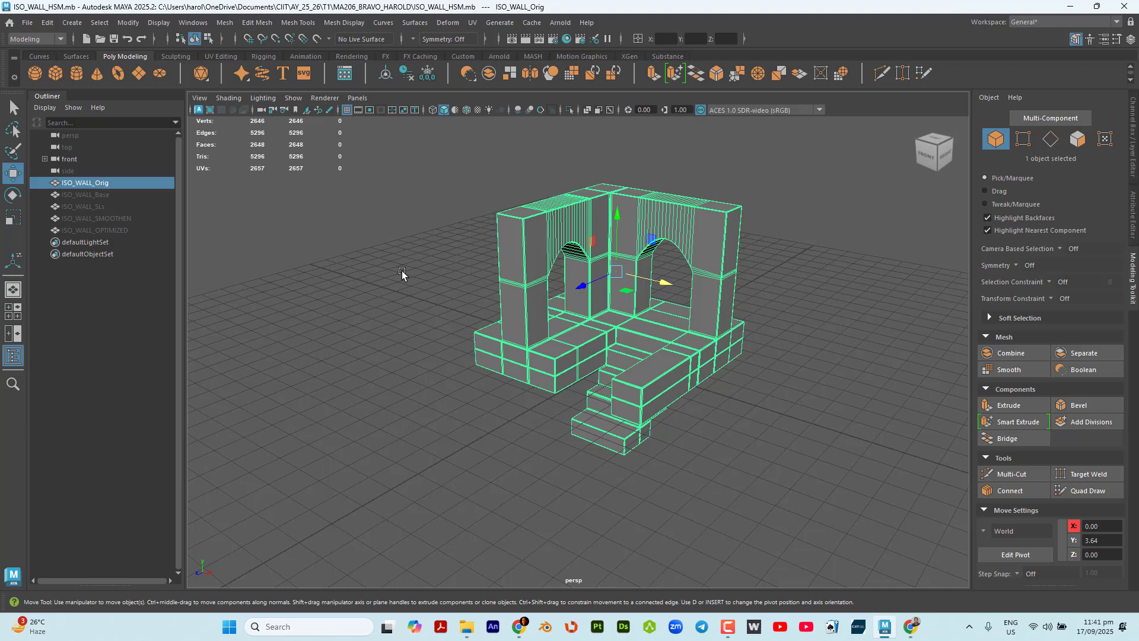
scroll(469, 263, "up", 3)
middle_click_drag(508, 288, 491, 329, "alt")
mouse_move(490, 328)
left_mouse_down("alt")
mouse_move(481, 334)
mouse_move(495, 324)
left_mouse_up("alt")
middle_click_drag(495, 324, 491, 333, "alt")
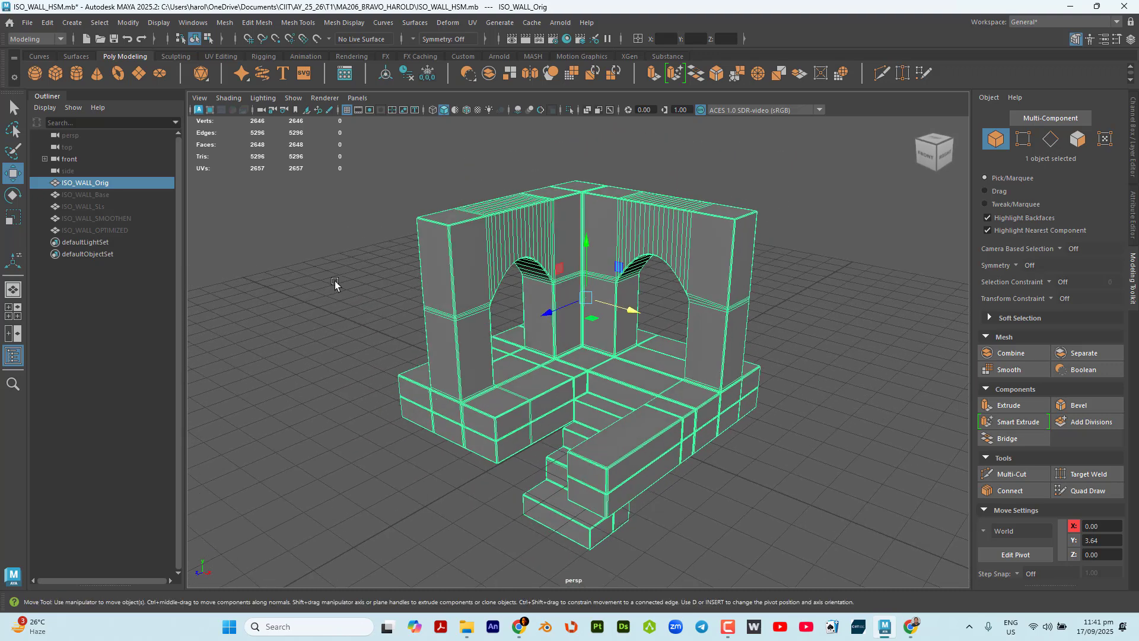